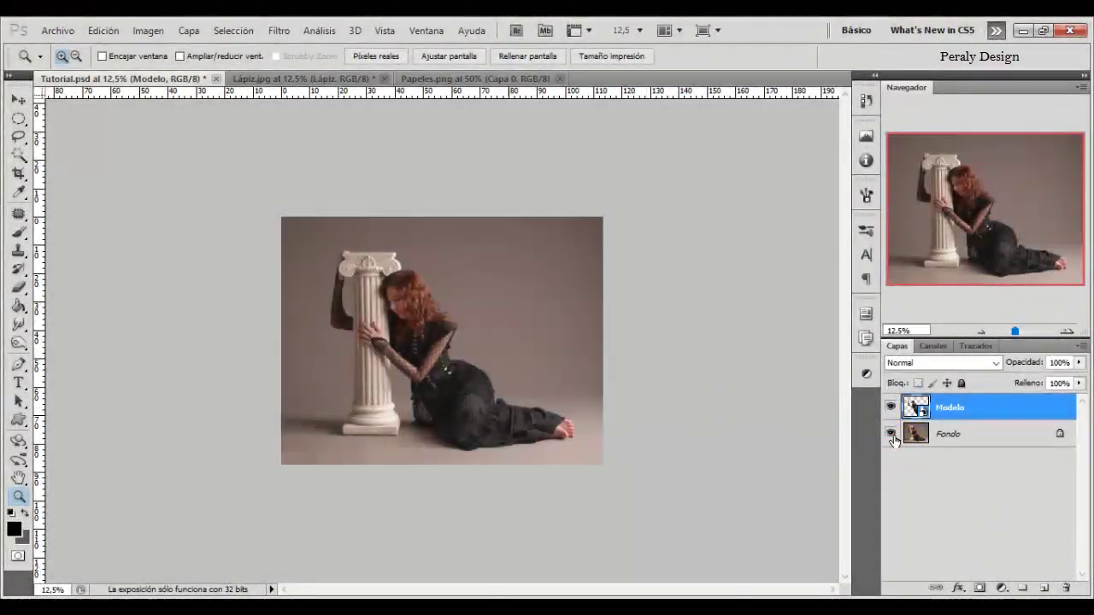
Hide the Fondo backdrop layer in Tutorial.psd and keep it selected.
{"action": "left_click", "coordinate": [890, 435]}
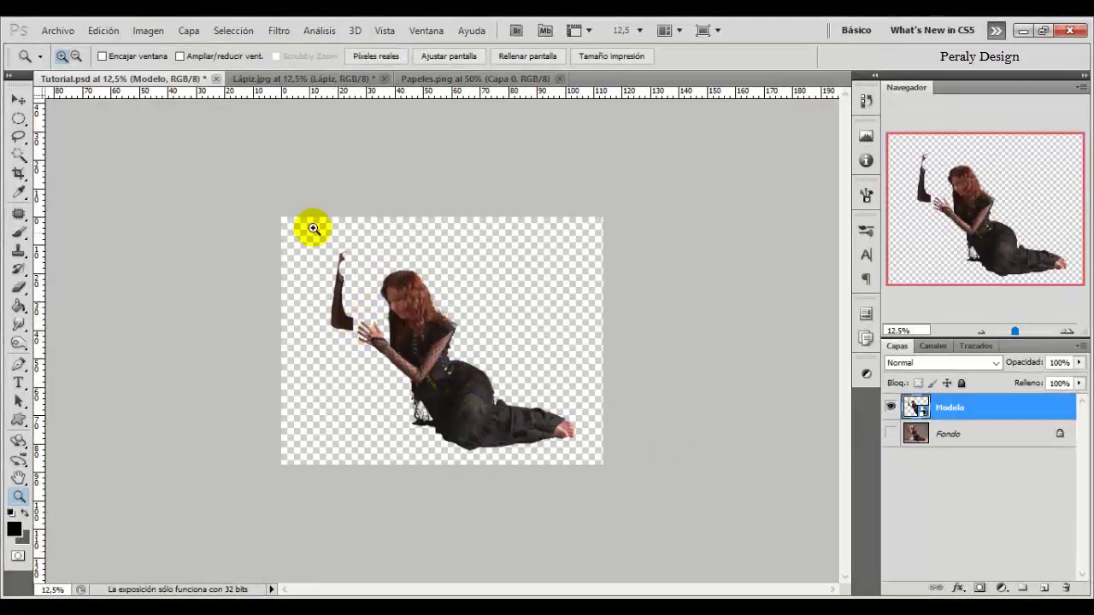
{"action": "left_click", "coordinate": [888, 434]}
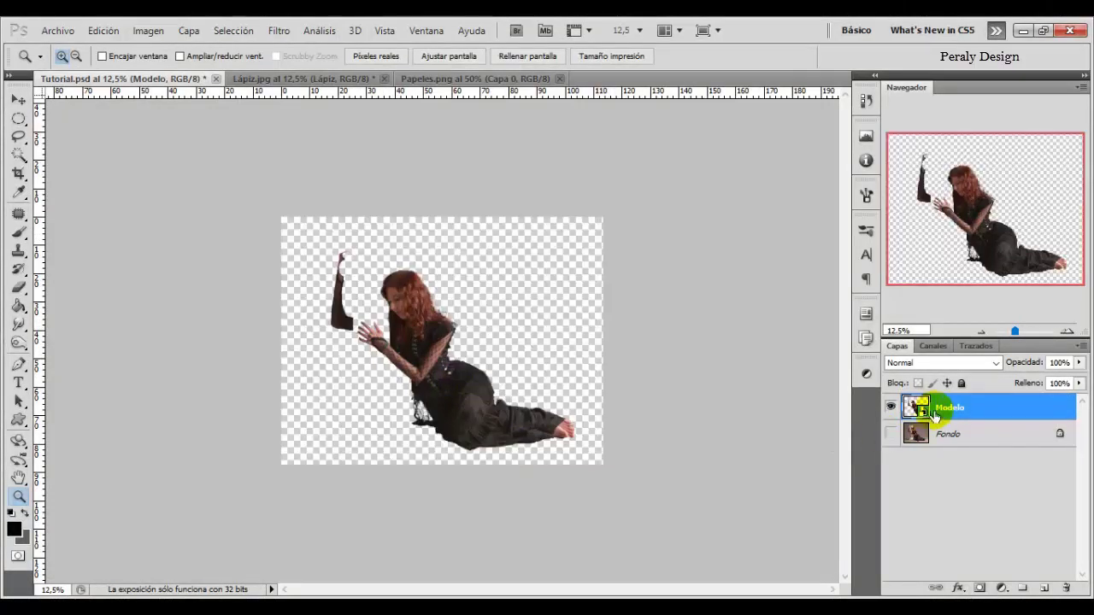
{"action": "left_click", "coordinate": [945, 438]}
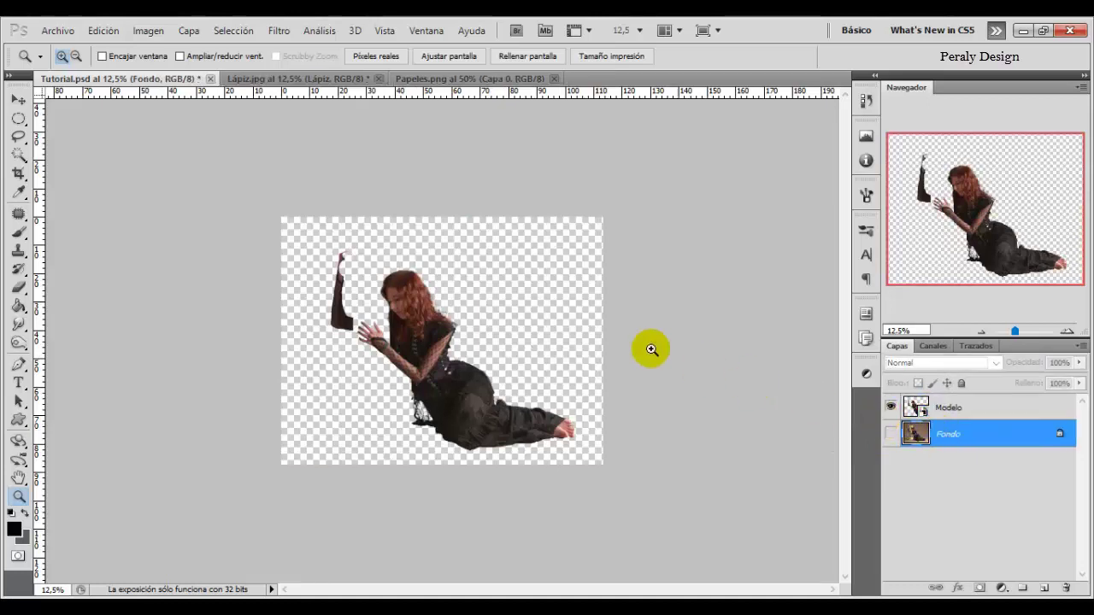
Hide the Fondo background layer in the Lápiz.jpg pencil image.
{"action": "left_click", "coordinate": [280, 78]}
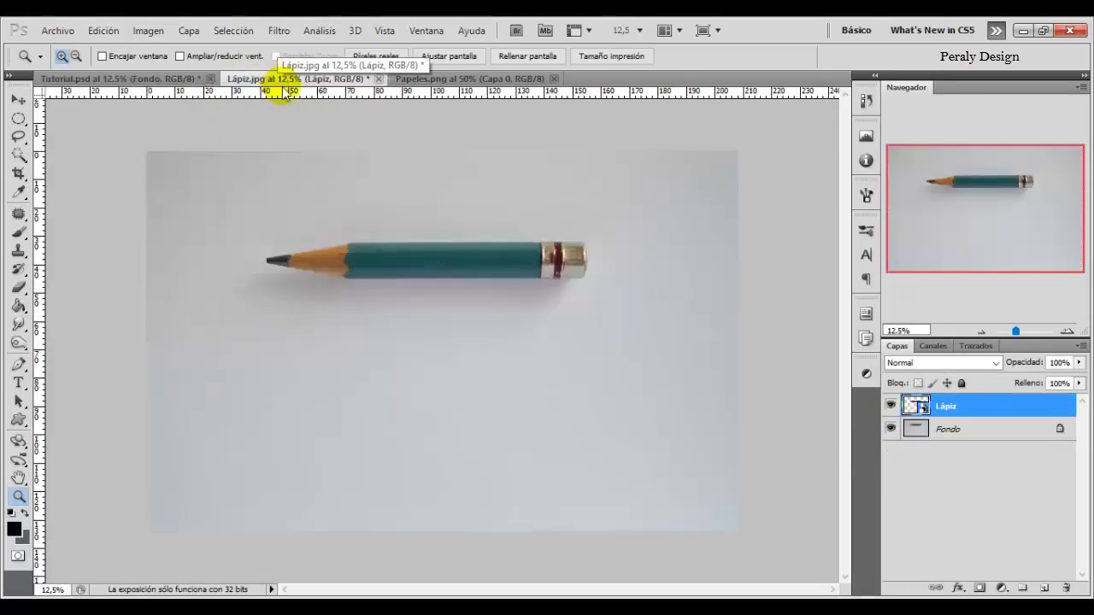
{"action": "left_click", "coordinate": [890, 429]}
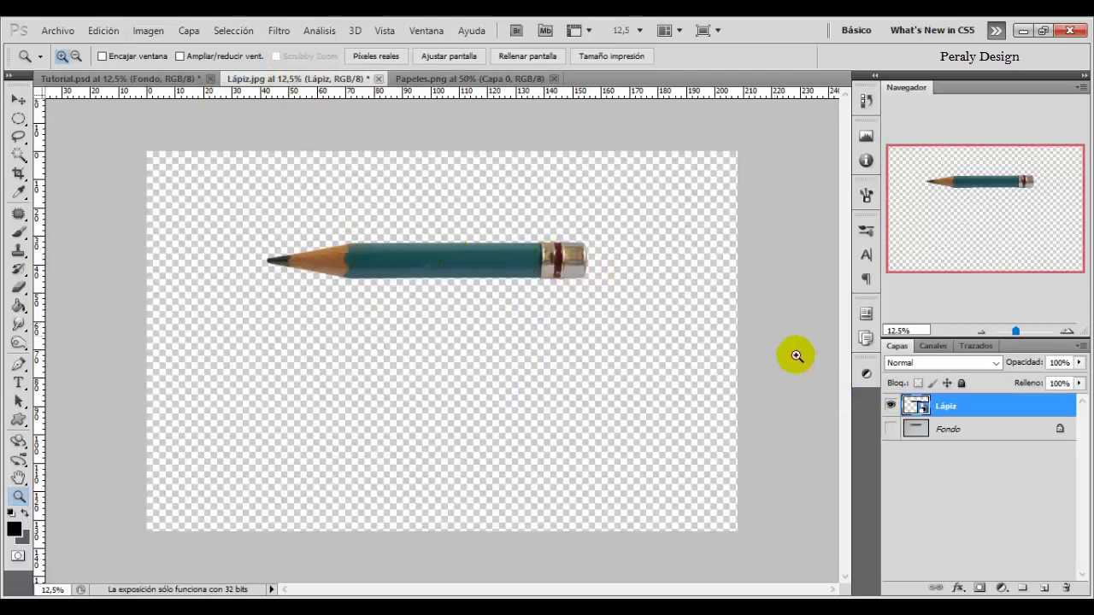
{"action": "left_click", "coordinate": [891, 429]}
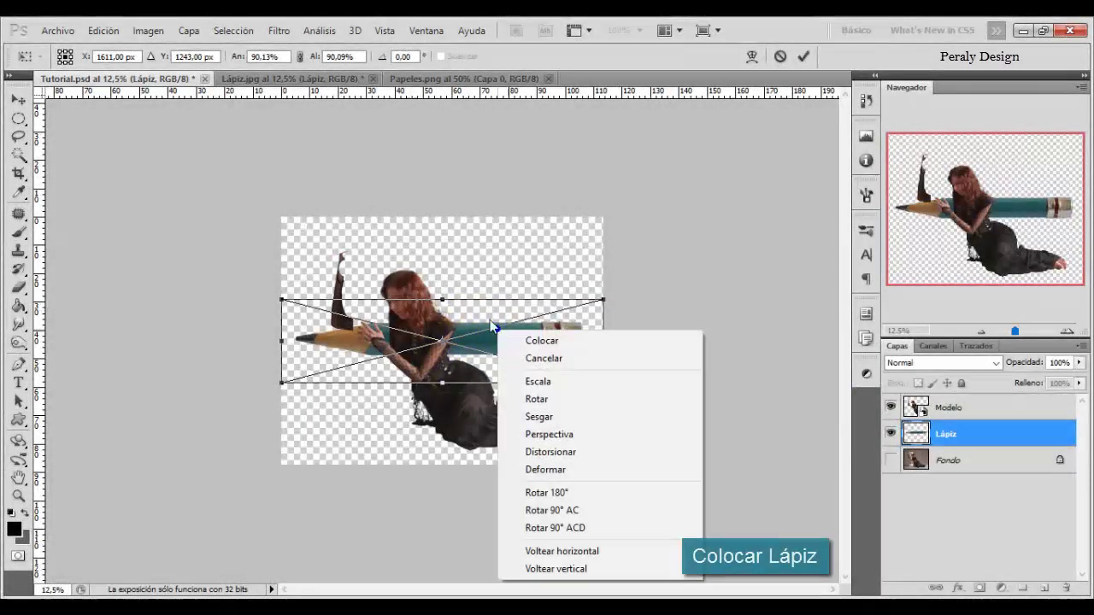
Rotate the pencil 90° upright, then scale it to about 63% by 138% beside the woman.
{"action": "right_click", "coordinate": [497, 329]}
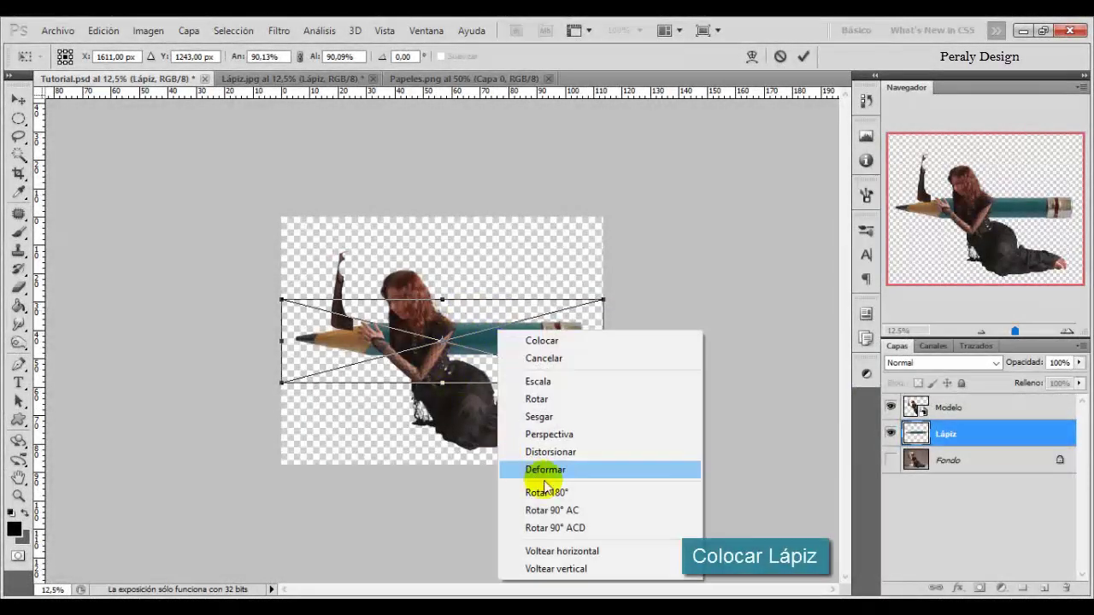
{"action": "left_click", "coordinate": [557, 529]}
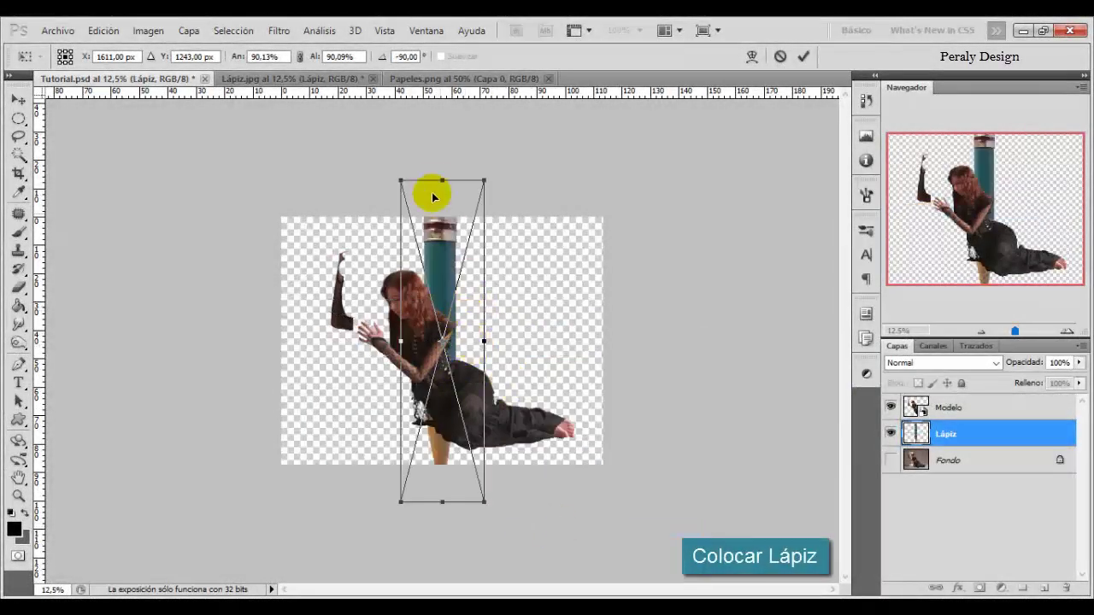
{"action": "left_click_drag", "start_coordinate": [483, 181], "coordinate": [459, 276]}
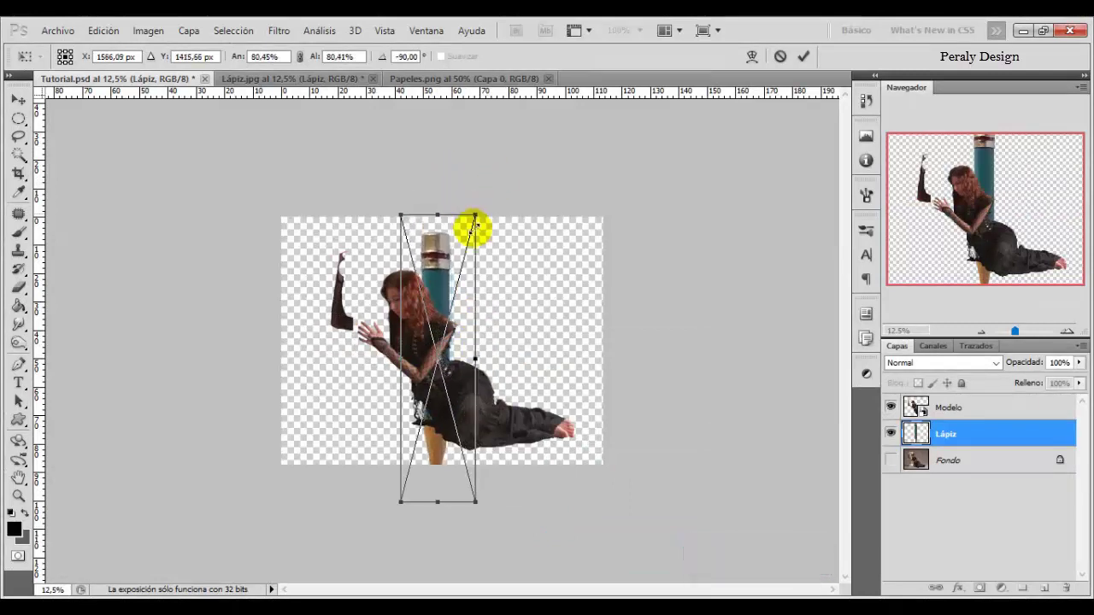
{"action": "left_click_drag", "start_coordinate": [439, 344], "coordinate": [375, 294]}
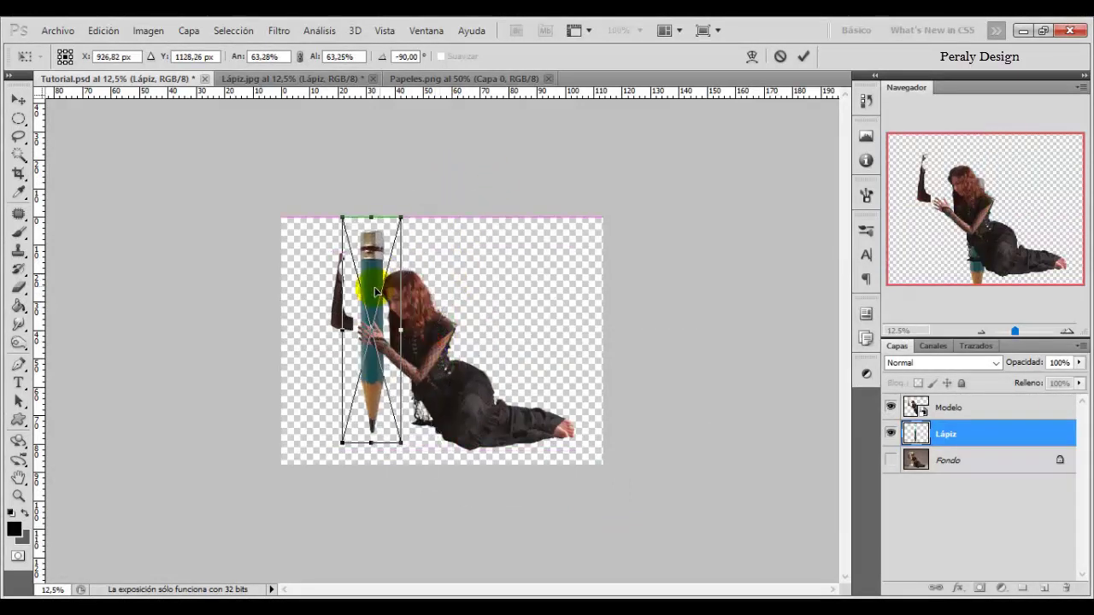
{"action": "left_click_drag", "start_coordinate": [400, 336], "coordinate": [434, 335]}
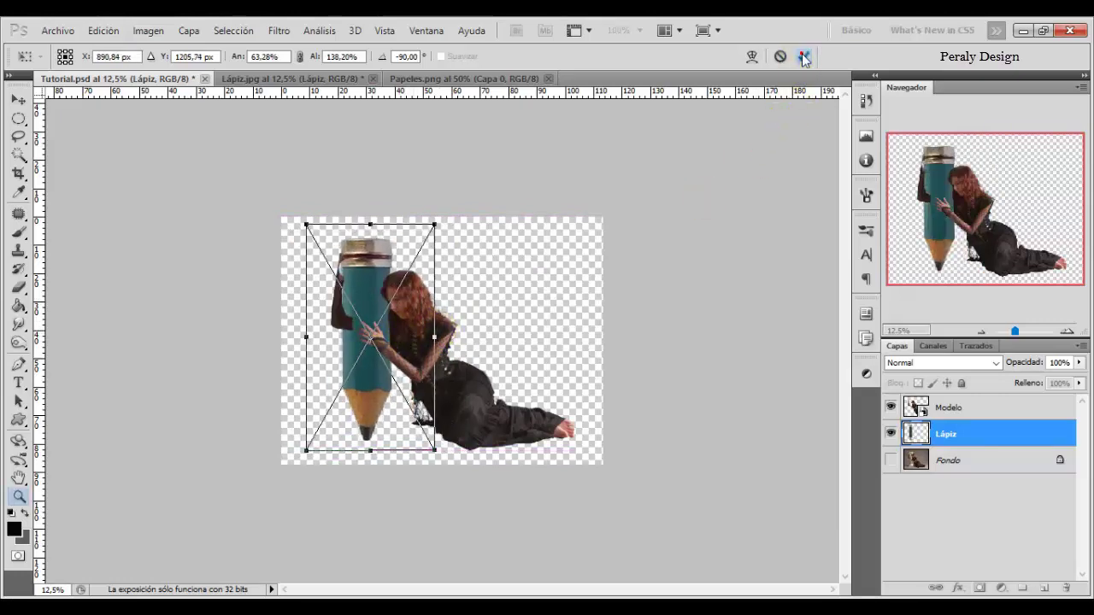
{"action": "left_click", "coordinate": [803, 56]}
{"action": "left_click", "coordinate": [388, 340]}
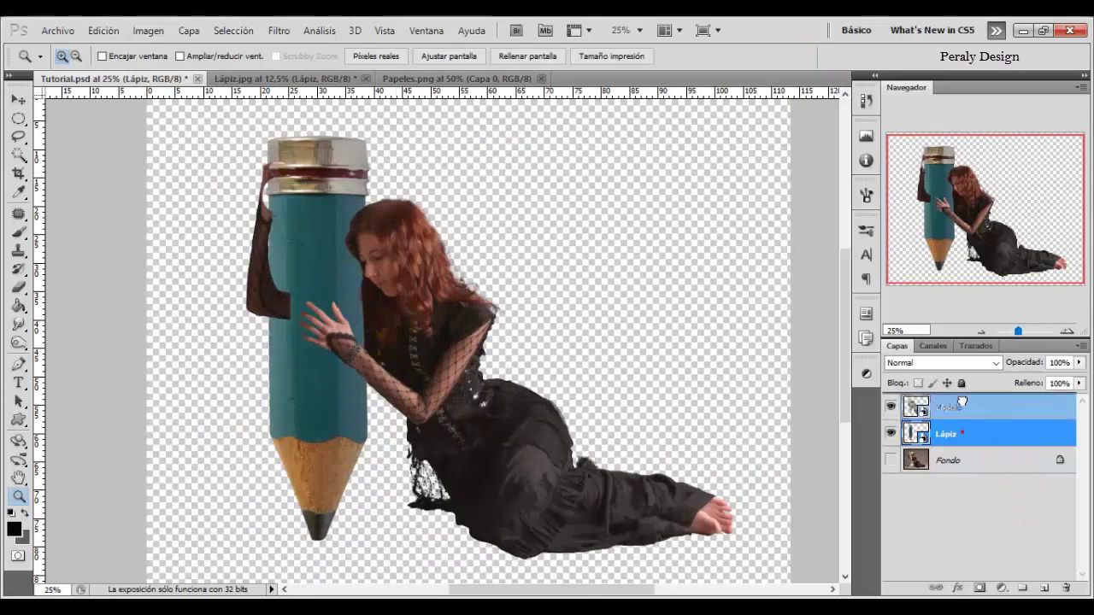
Move Lápiz above Modelo and resize the pencil over the visible white column.
{"action": "left_click_drag", "start_coordinate": [966, 439], "coordinate": [957, 400]}
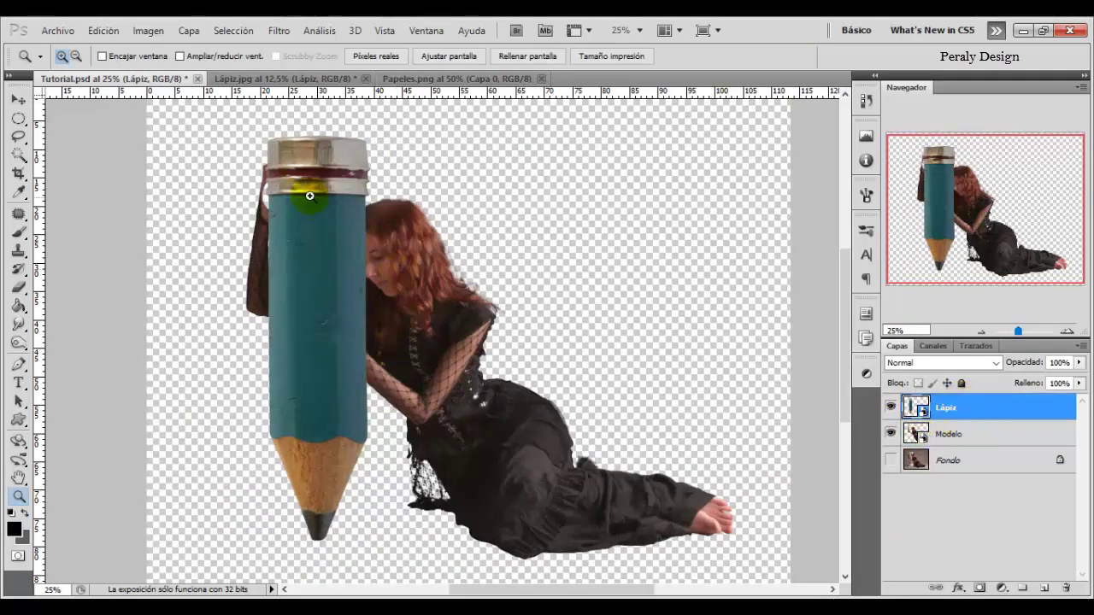
{"action": "left_click", "coordinate": [891, 461]}
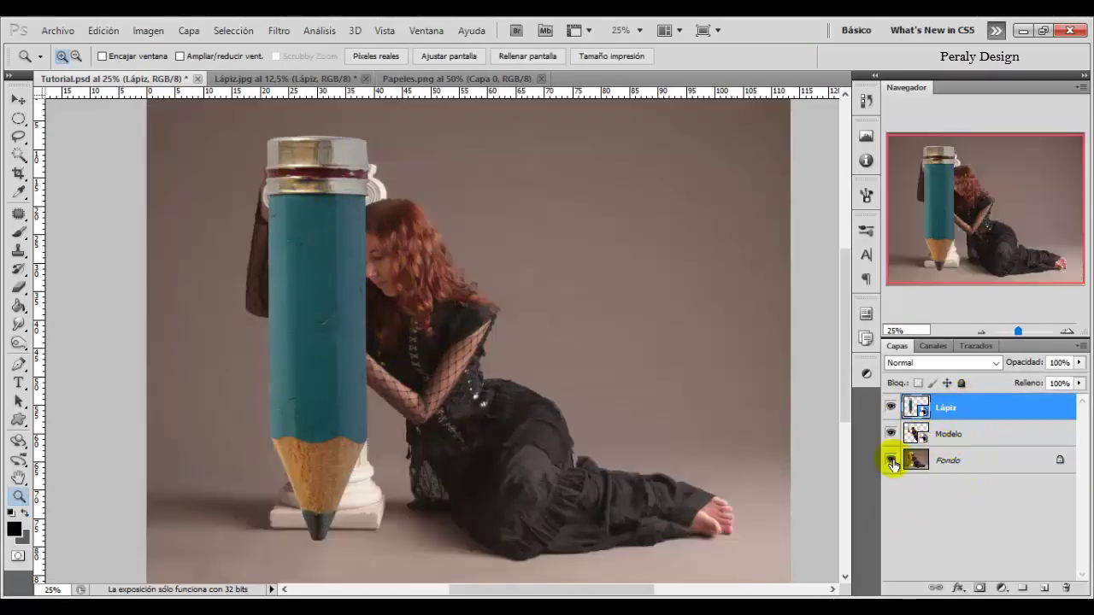
{"action": "key", "text": "ctrl+t"}
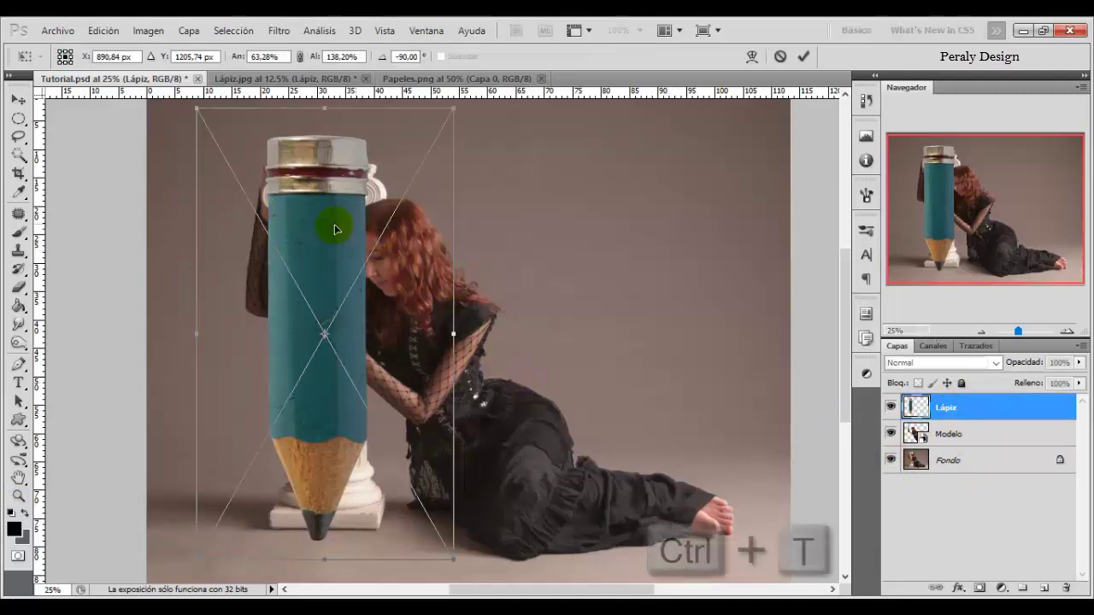
{"action": "left_click_drag", "start_coordinate": [349, 355], "coordinate": [348, 344]}
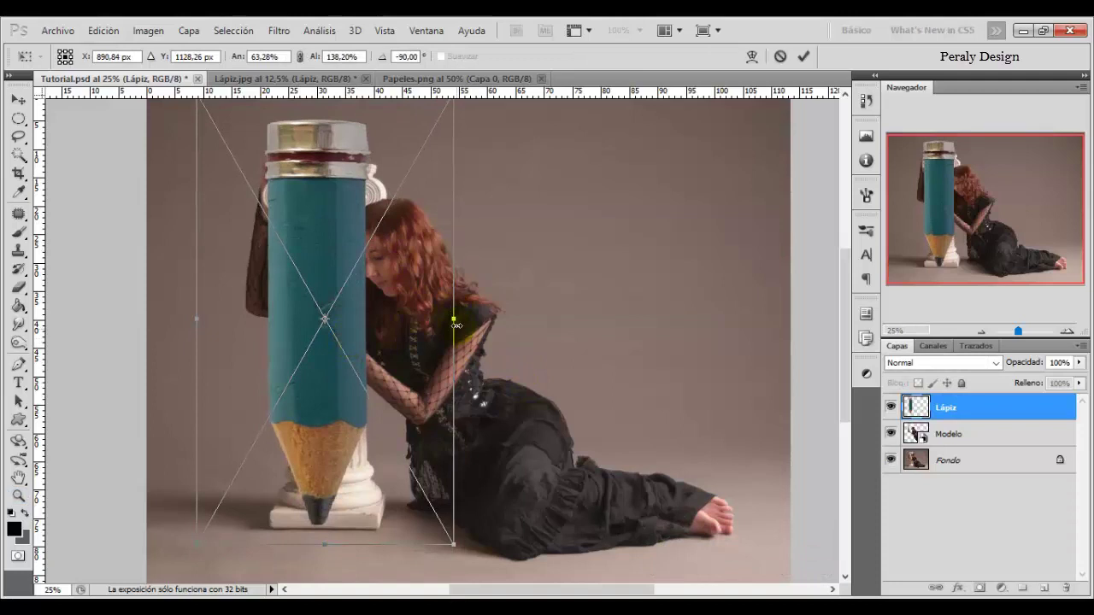
{"action": "left_click_drag", "start_coordinate": [456, 326], "coordinate": [457, 315]}
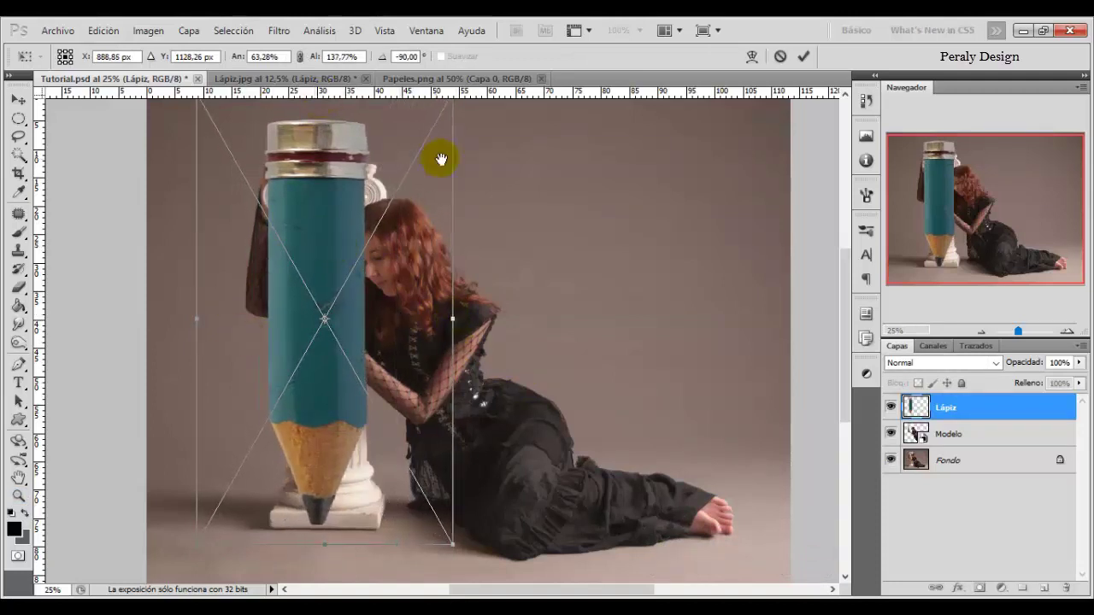
{"action": "left_click_drag", "start_coordinate": [441, 159], "coordinate": [447, 222]}
{"action": "left_click_drag", "start_coordinate": [324, 158], "coordinate": [327, 202]}
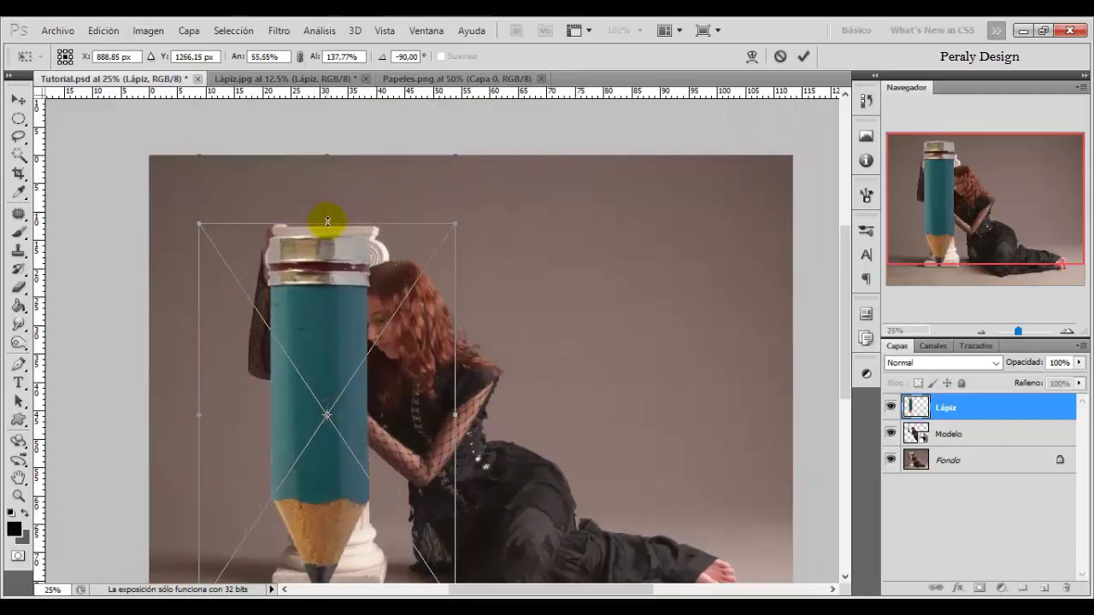
{"action": "left_click", "coordinate": [804, 57]}
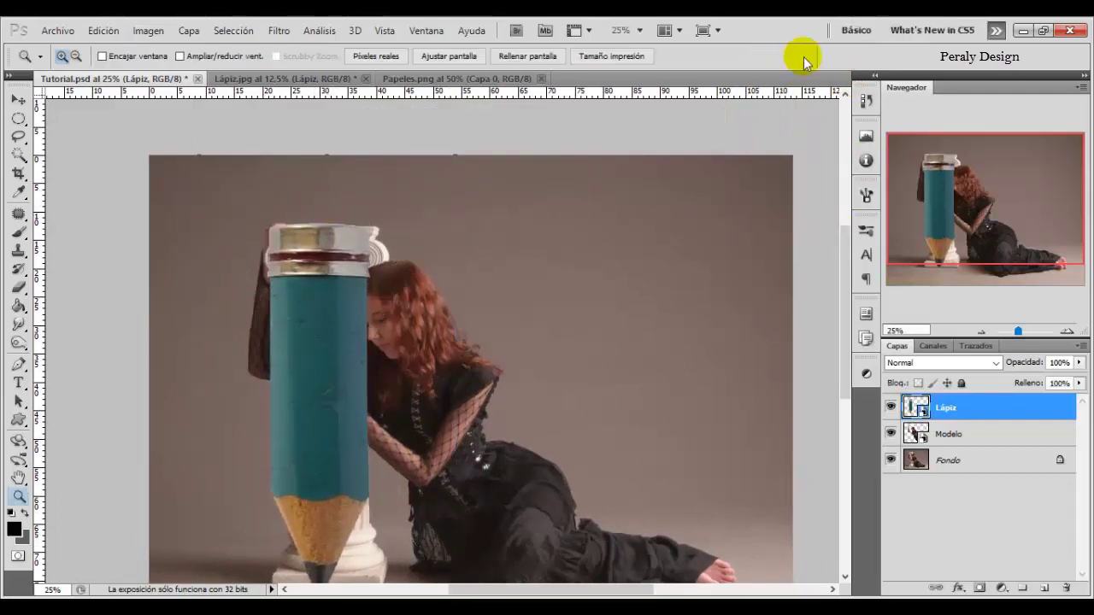
Hide Fondo and retransform the pencil to about 57% width and 146% length.
{"action": "left_click", "coordinate": [891, 460]}
{"action": "key", "text": "ctrl+t"}
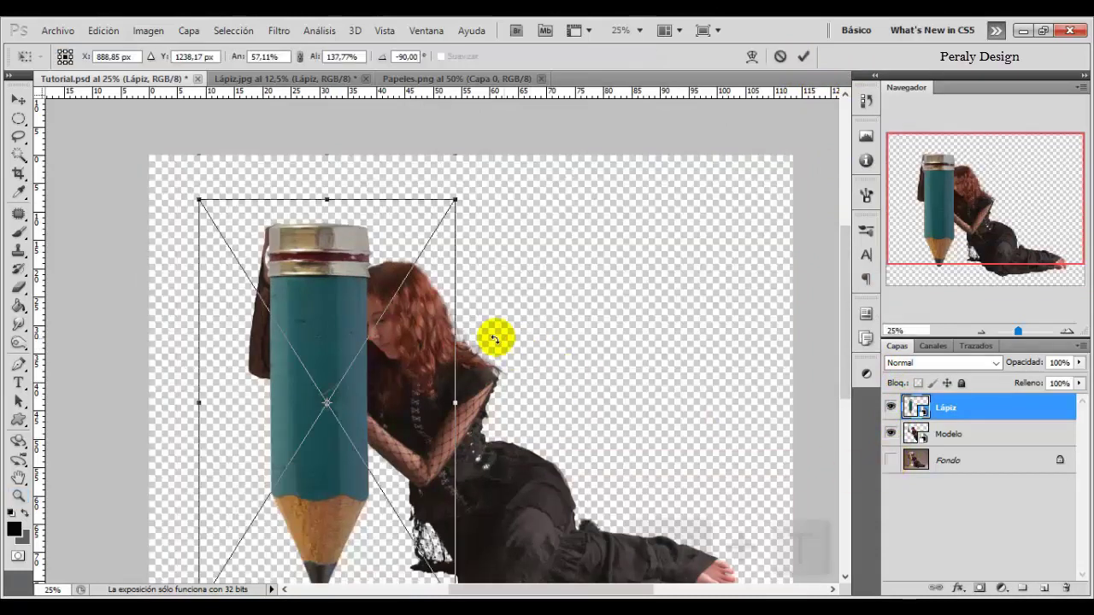
{"action": "left_click_drag", "start_coordinate": [199, 408], "coordinate": [189, 408]}
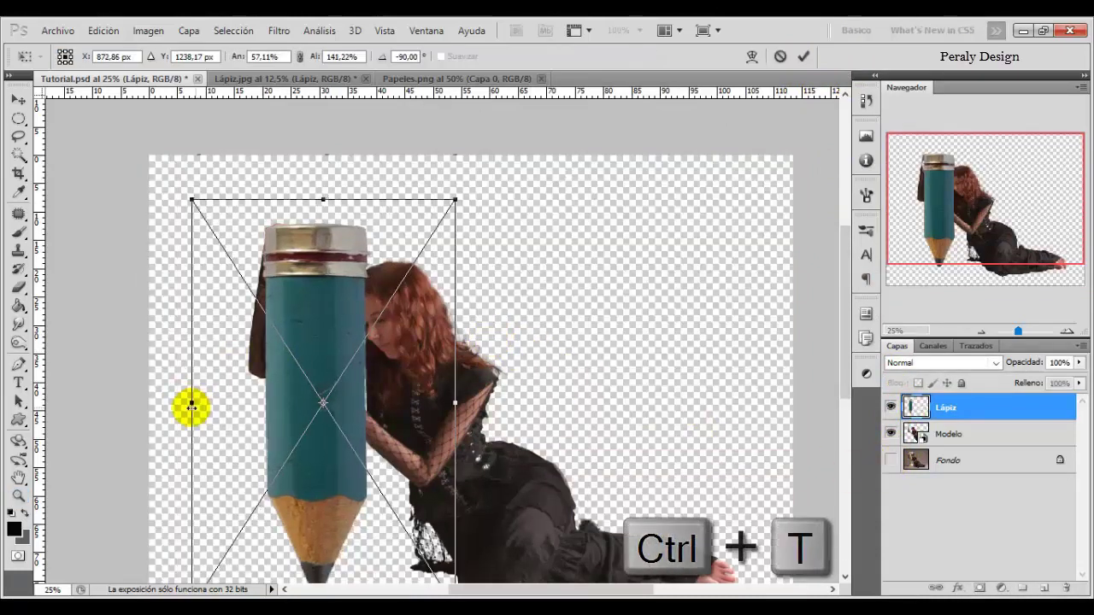
{"action": "left_click_drag", "start_coordinate": [323, 202], "coordinate": [323, 200]}
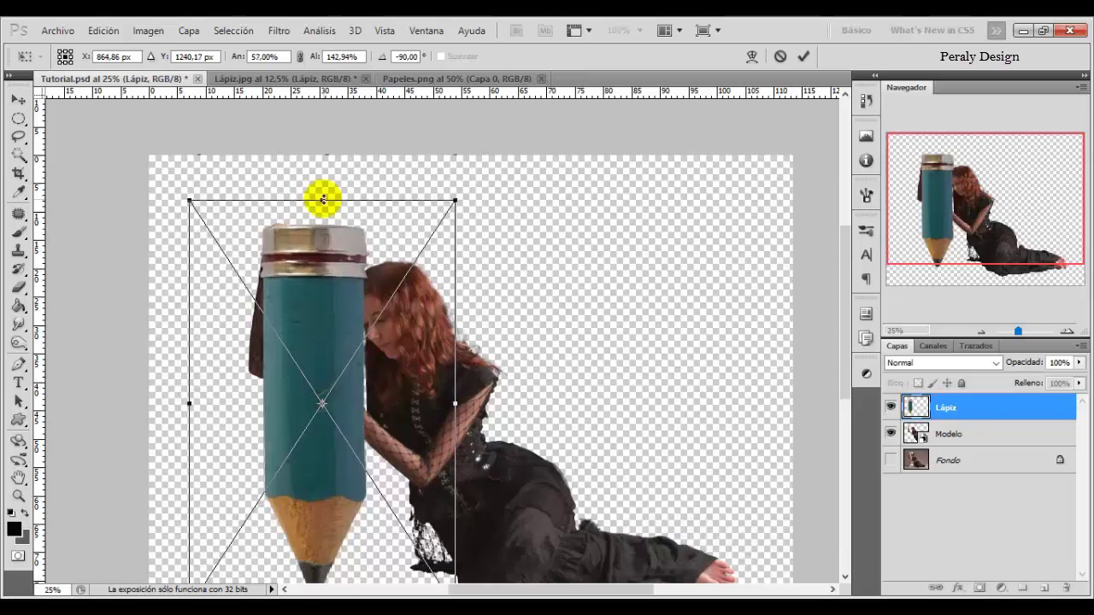
{"action": "left_click_drag", "start_coordinate": [456, 402], "coordinate": [460, 404]}
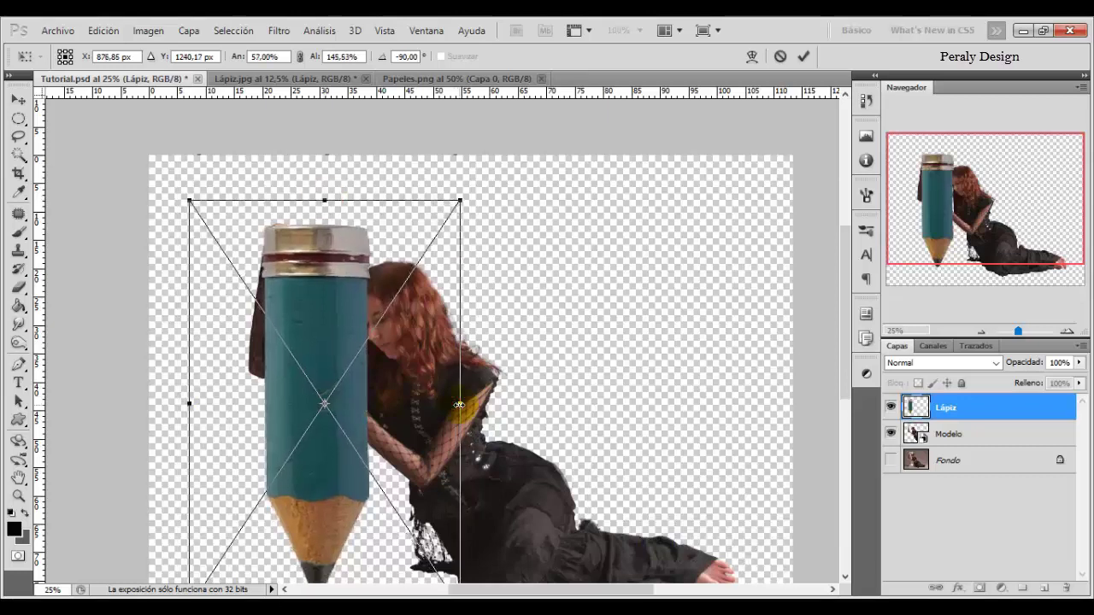
{"action": "left_click", "coordinate": [804, 56]}
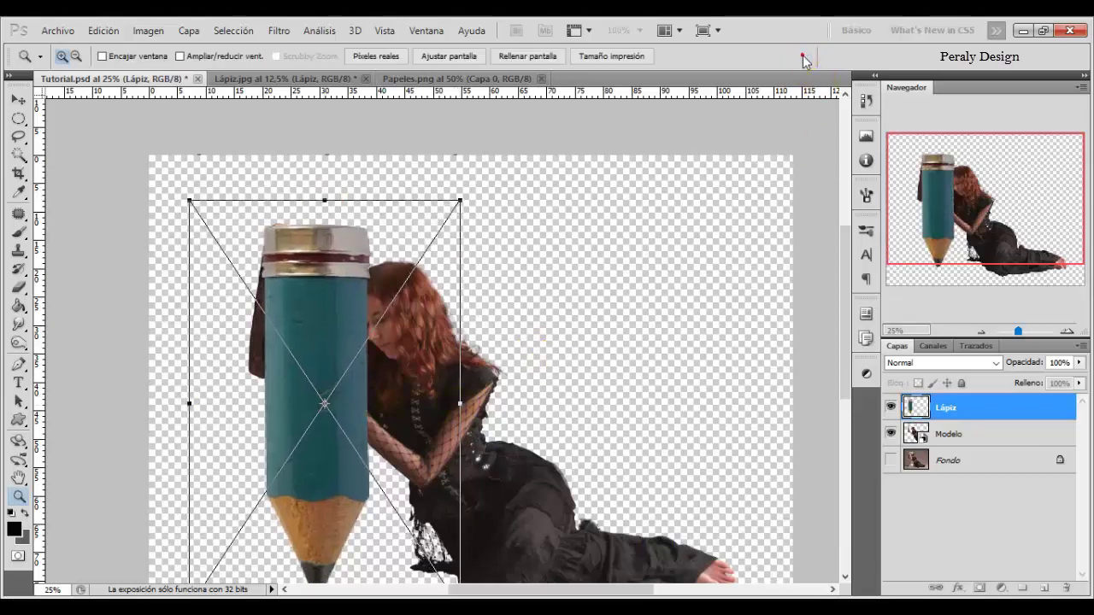
Put Lápiz back behind the woman, hide it, and copy her lassoed arm to a new layer.
{"action": "left_click", "coordinate": [566, 352], "text": "alt"}
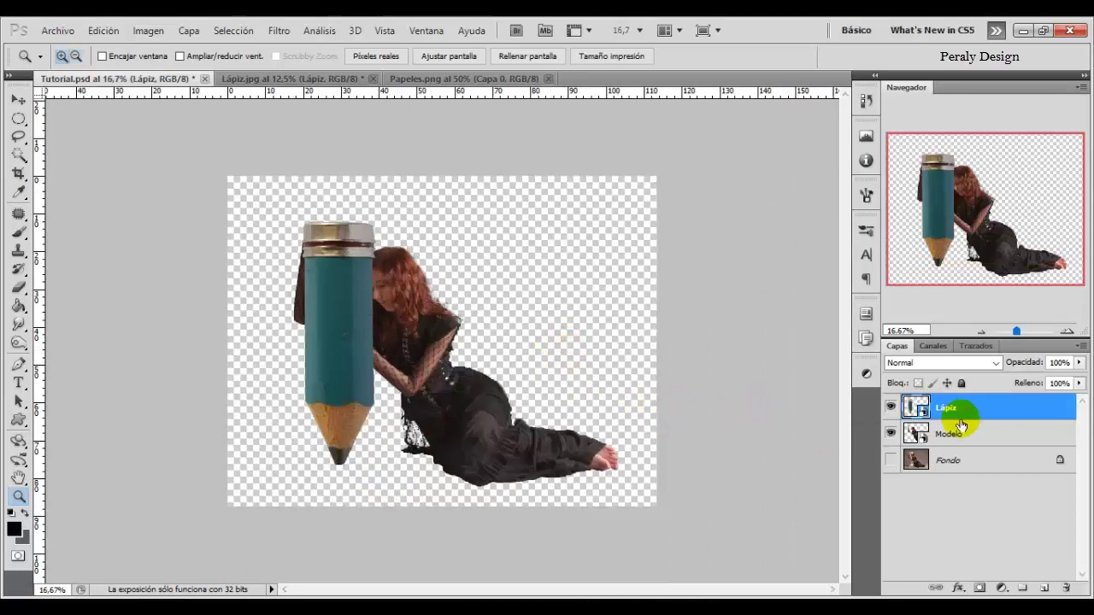
{"action": "left_click_drag", "start_coordinate": [961, 409], "coordinate": [963, 446]}
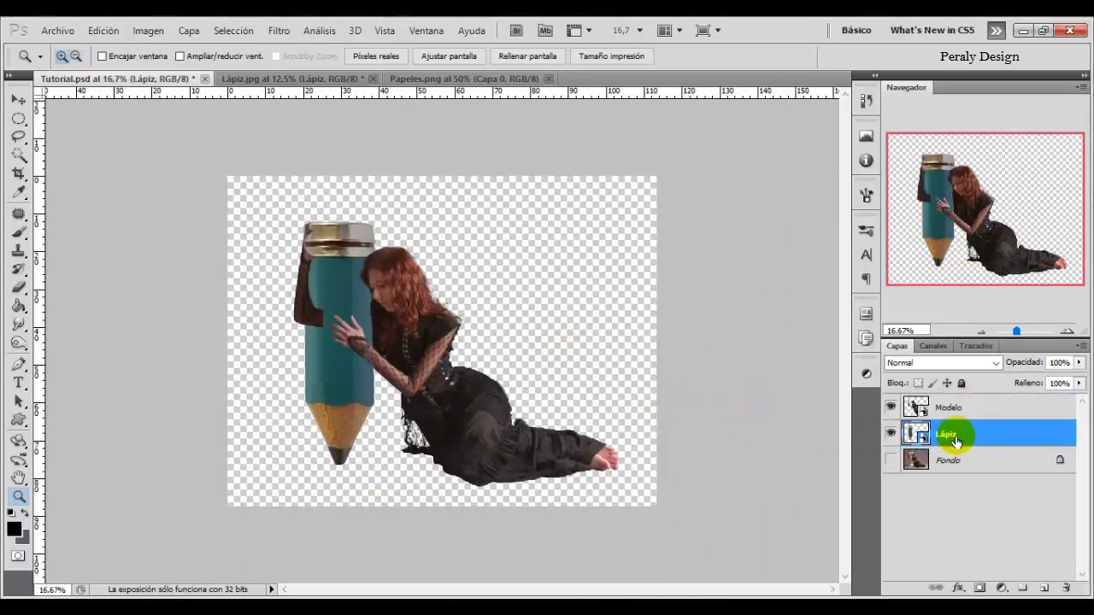
{"action": "left_click", "coordinate": [891, 436]}
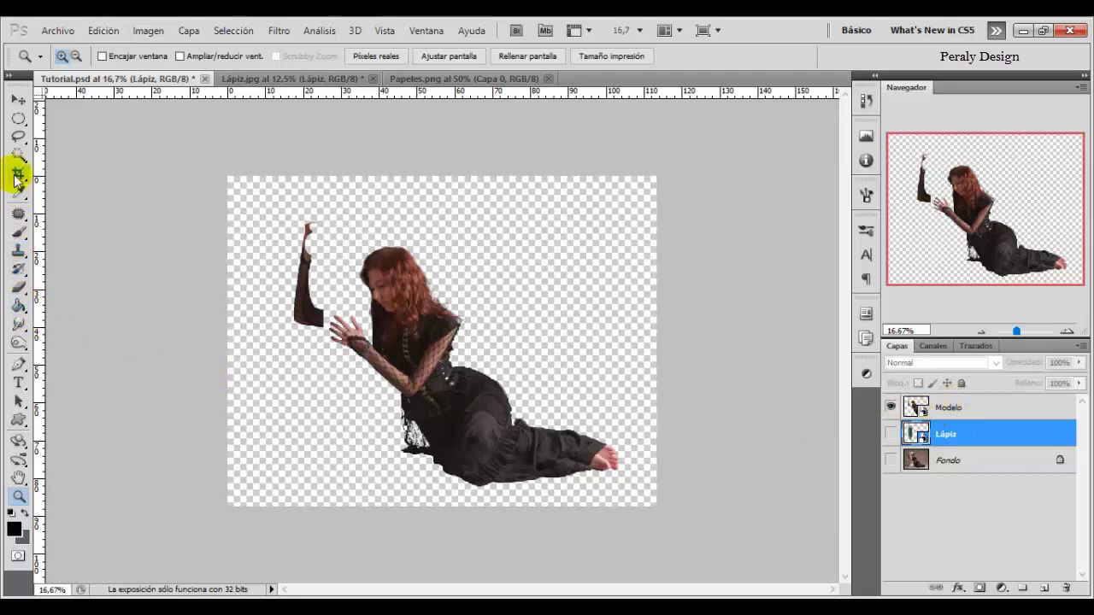
{"action": "left_click", "coordinate": [18, 138]}
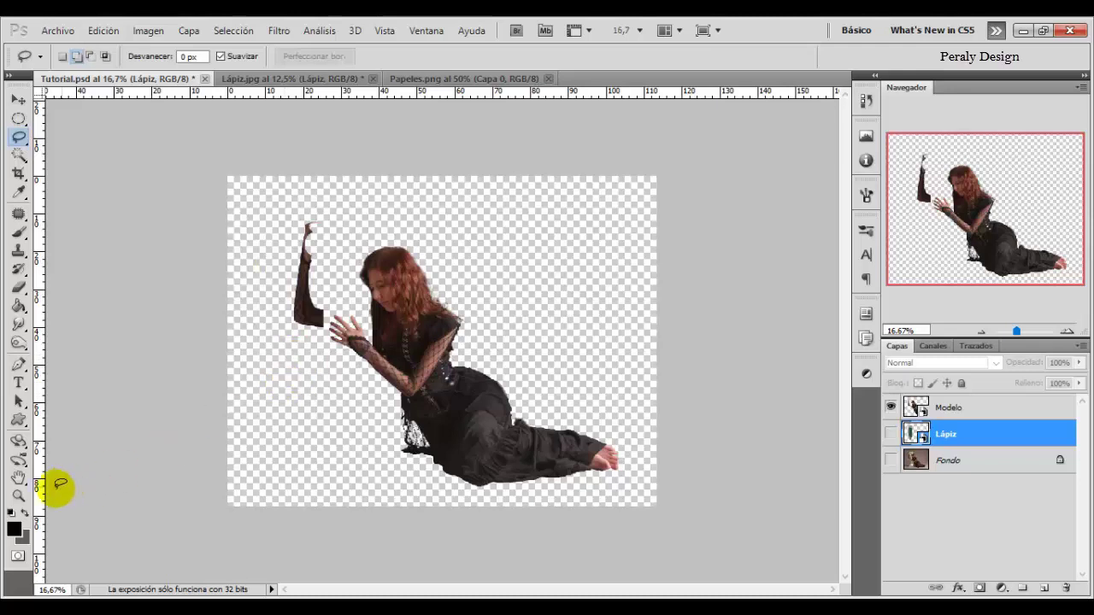
{"action": "left_click", "coordinate": [19, 496]}
{"action": "left_click", "coordinate": [305, 340]}
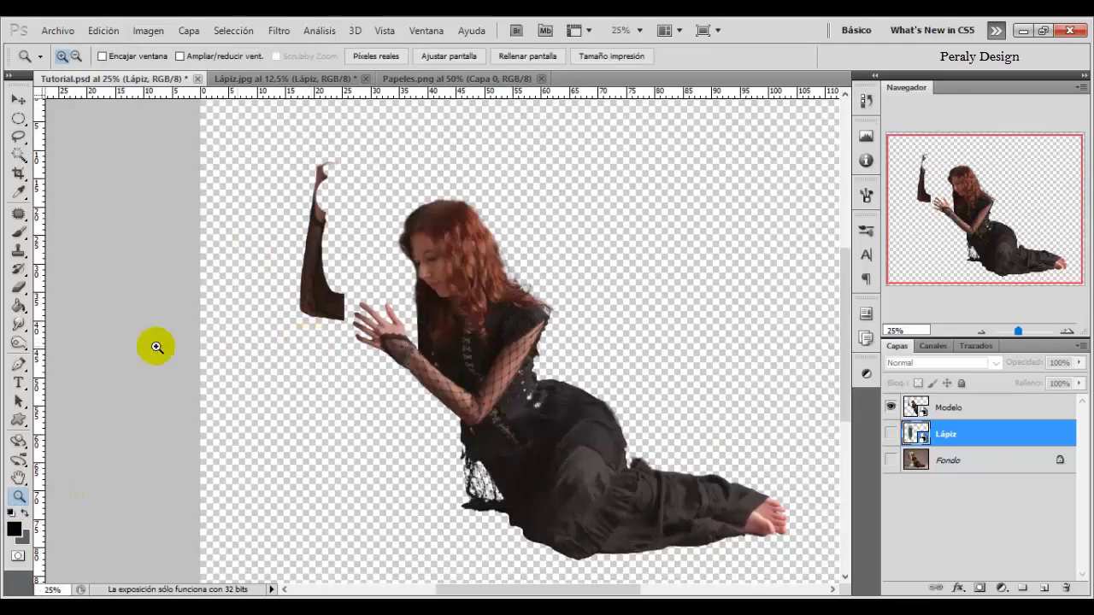
{"action": "left_click", "coordinate": [19, 136]}
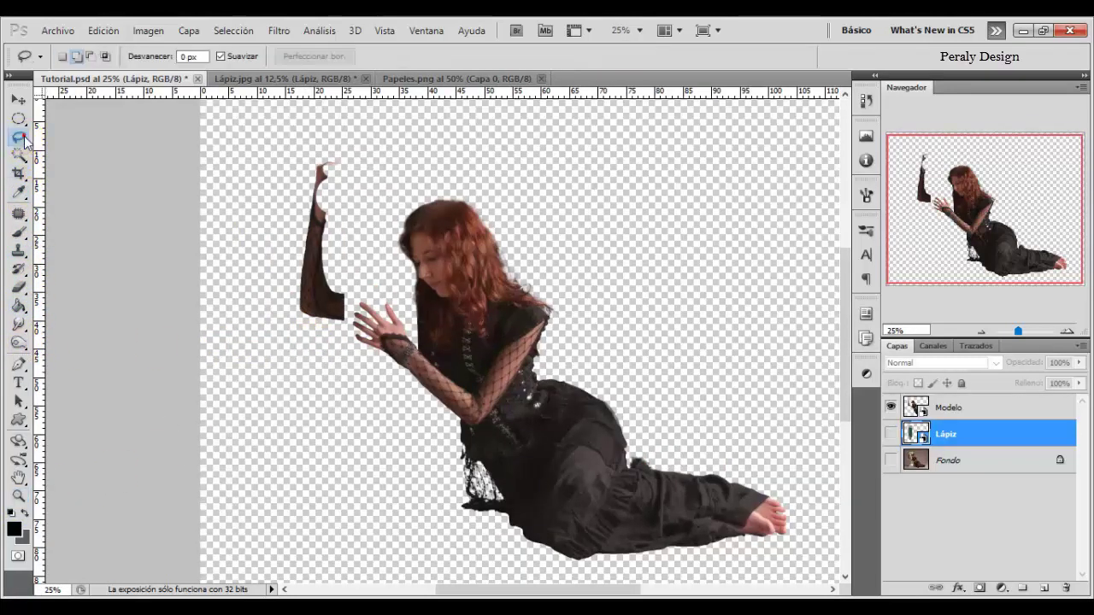
{"action": "left_click_drag", "start_coordinate": [282, 329], "coordinate": [342, 324]}
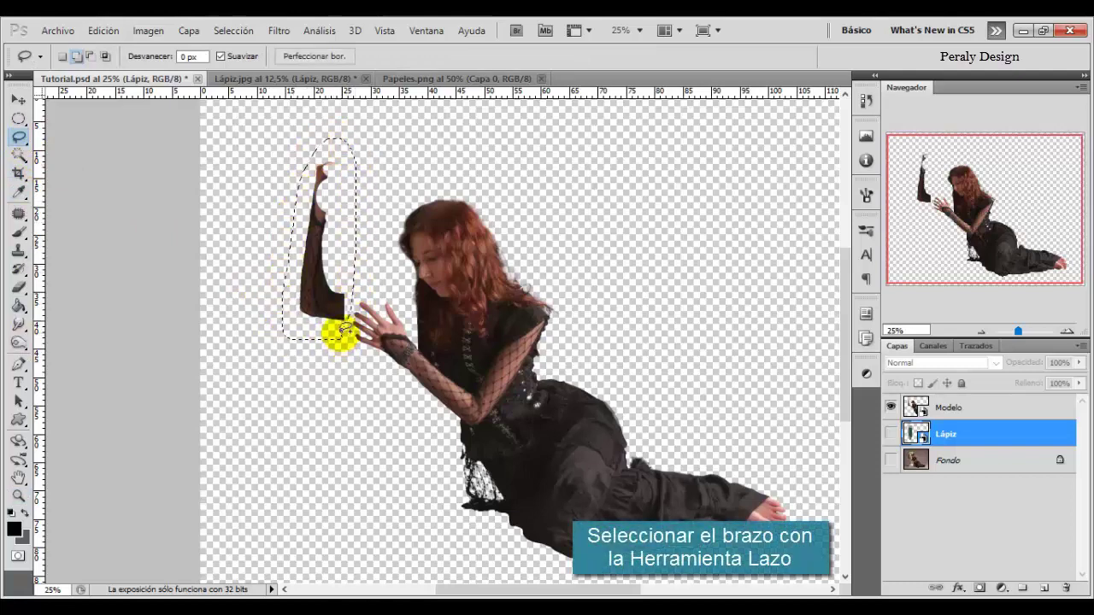
{"action": "right_click", "coordinate": [326, 239]}
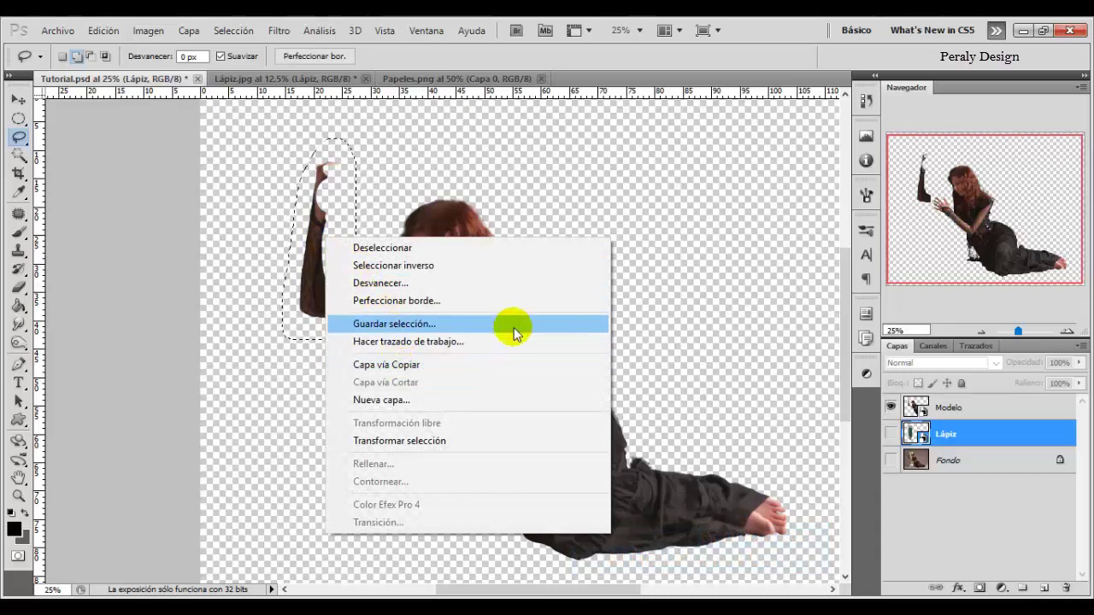
{"action": "left_click", "coordinate": [939, 410]}
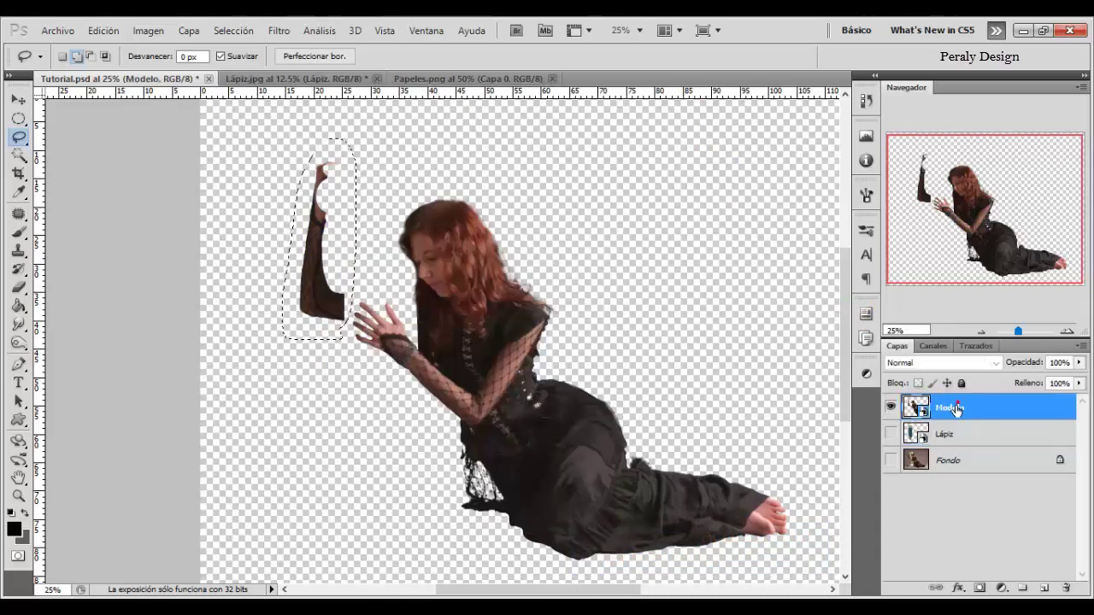
{"action": "key", "text": "ctrl+j"}
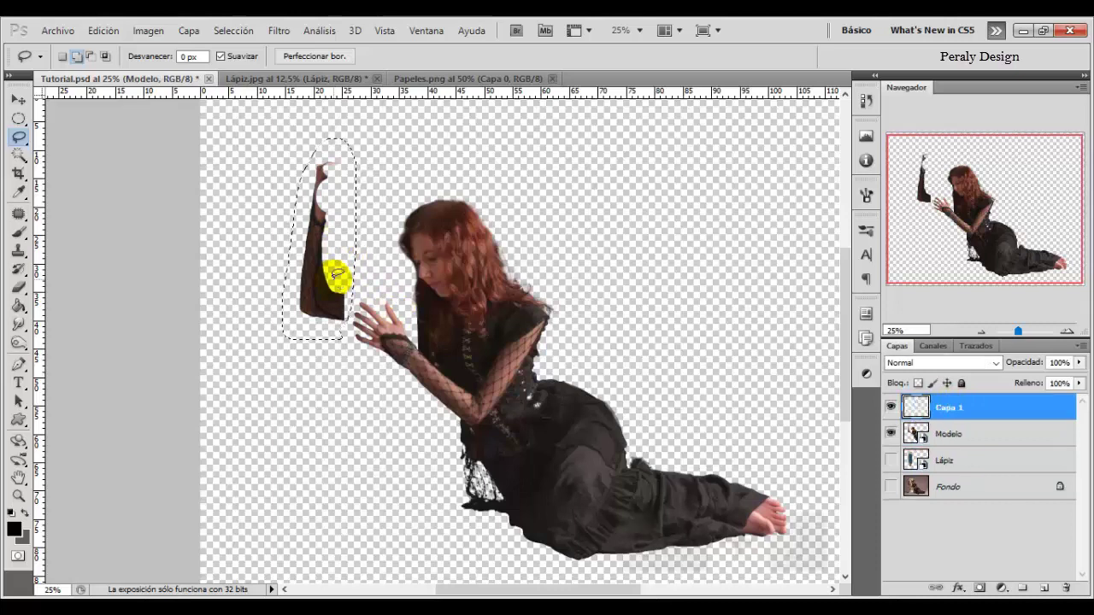
Rasterize the Modelo layer and delete the raised arm from it.
{"action": "left_click", "coordinate": [891, 434]}
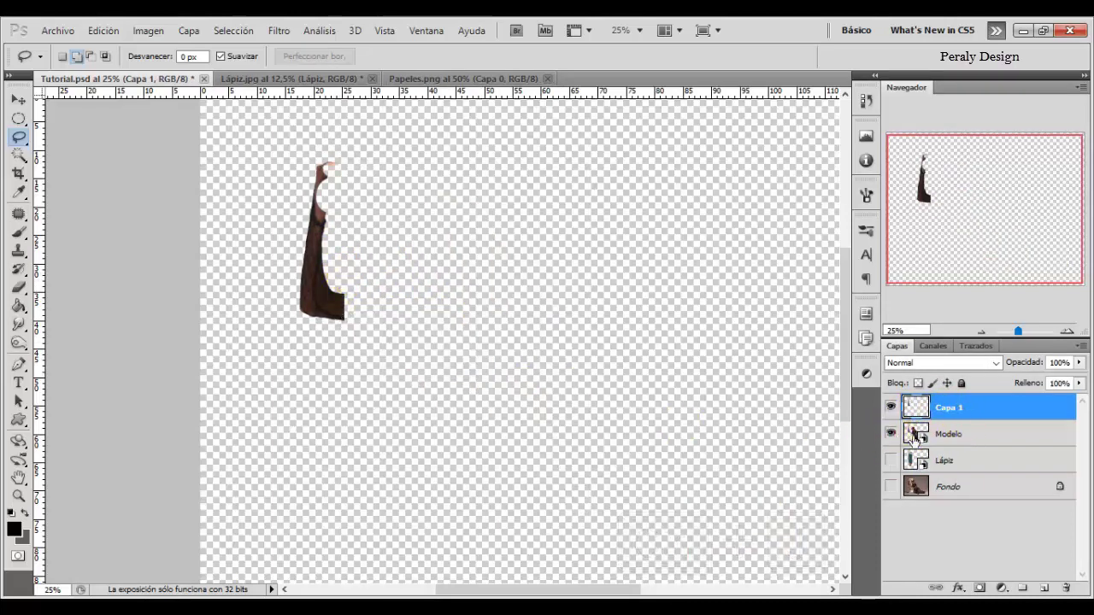
{"action": "right_click", "coordinate": [940, 436]}
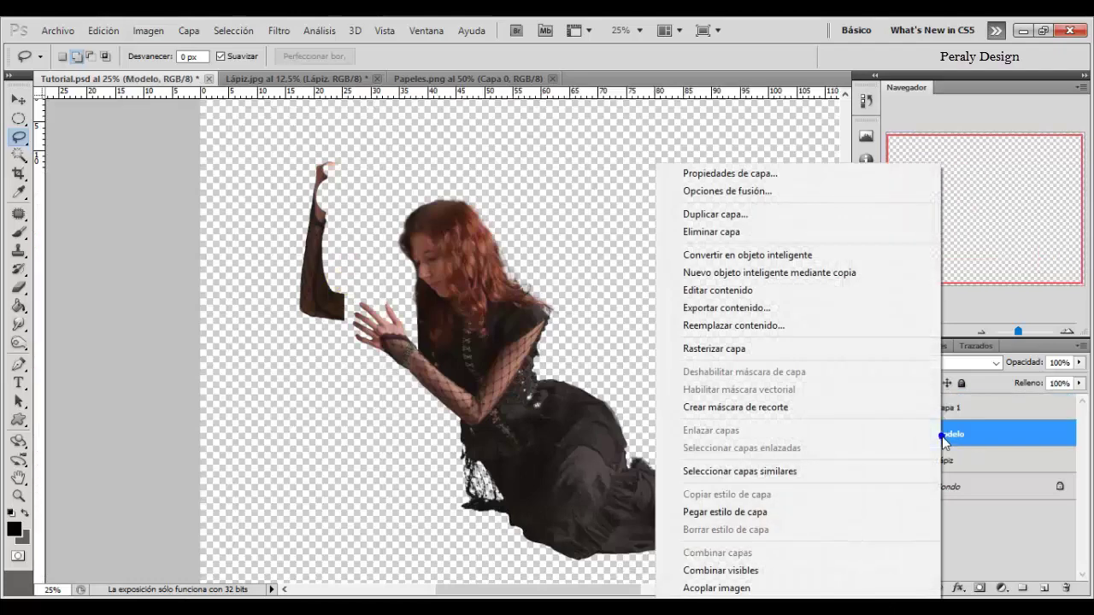
{"action": "left_click", "coordinate": [733, 349]}
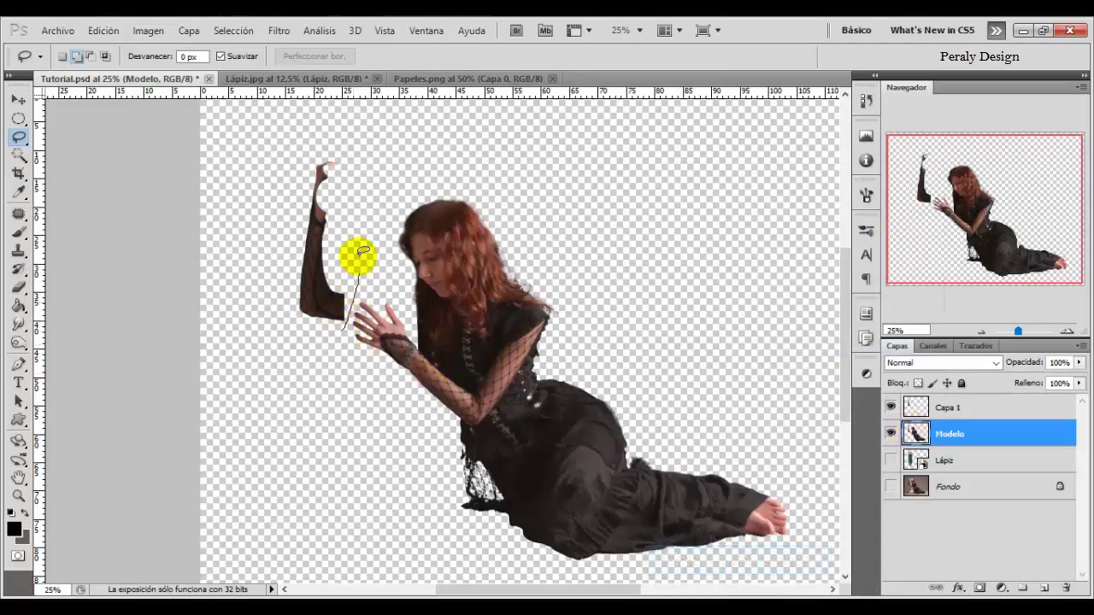
{"action": "left_click_drag", "start_coordinate": [359, 253], "coordinate": [355, 329]}
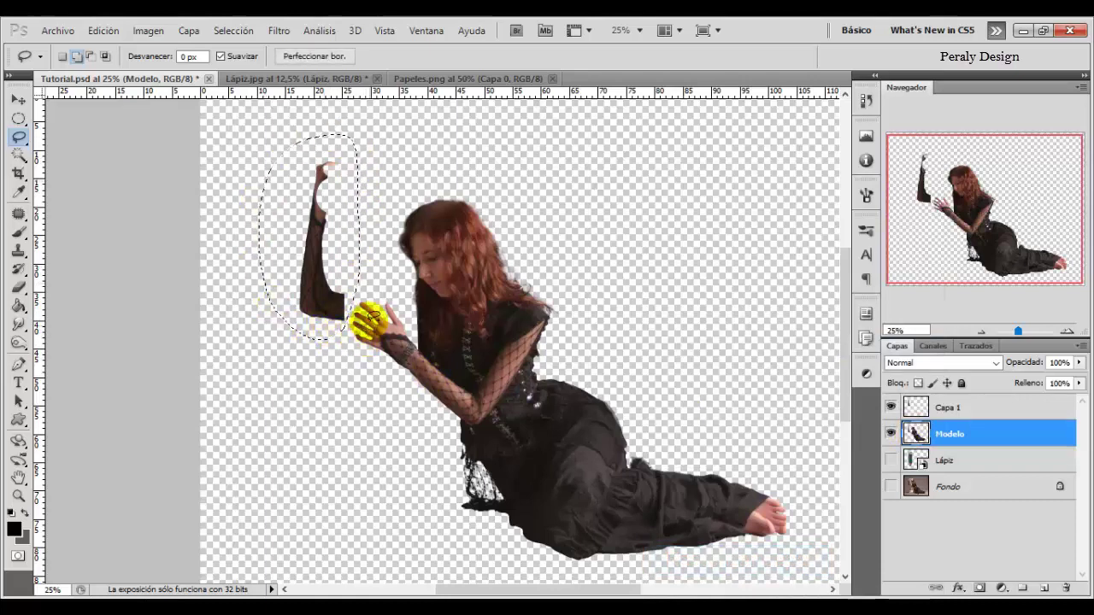
{"action": "key", "text": "Delete"}
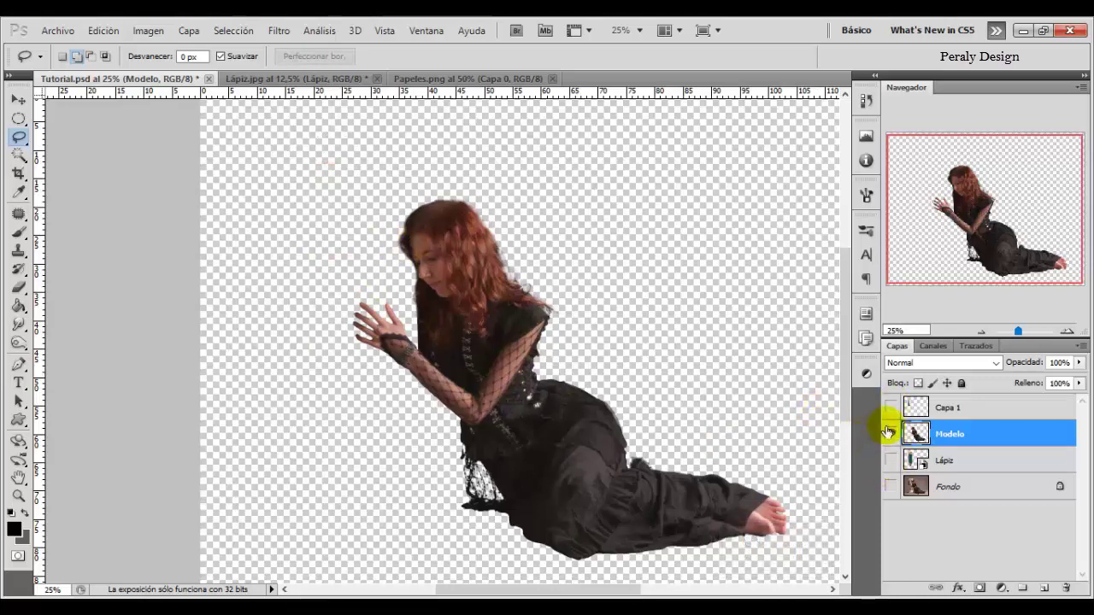
Show the arm copy and pencil, and move Capa 1 below the Lápiz layer.
{"action": "left_click", "coordinate": [891, 407]}
{"action": "left_click", "coordinate": [891, 461]}
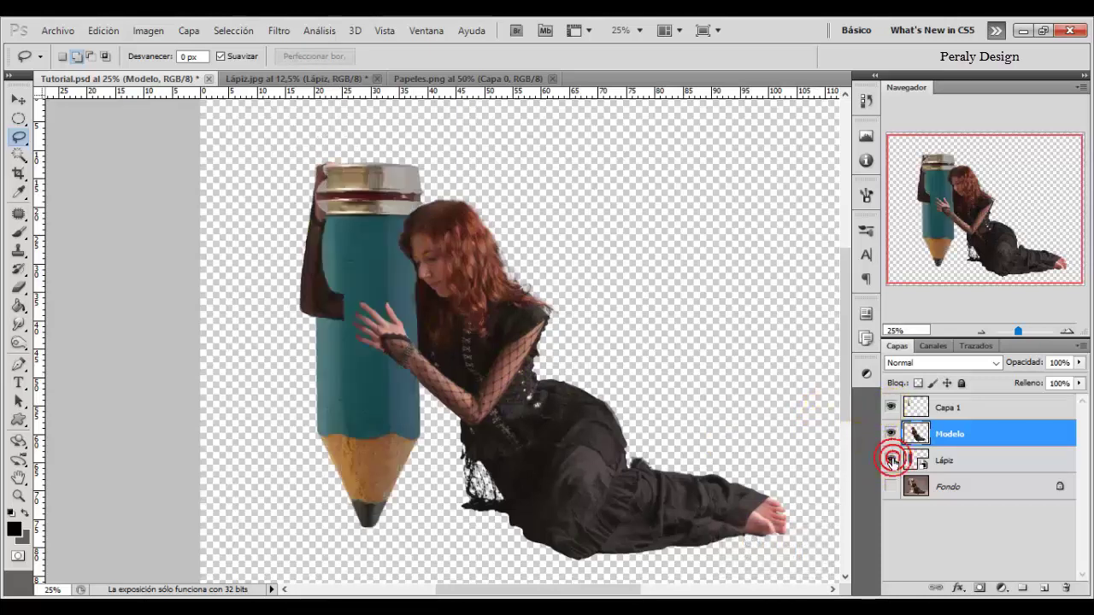
{"action": "left_click", "coordinate": [943, 405]}
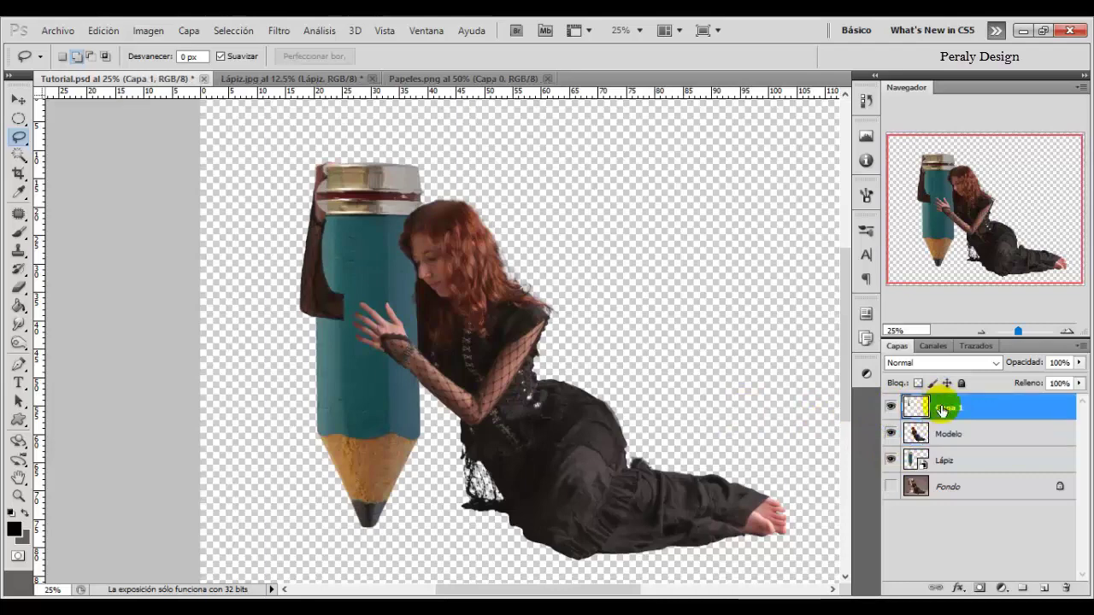
{"action": "left_click_drag", "start_coordinate": [942, 411], "coordinate": [955, 469]}
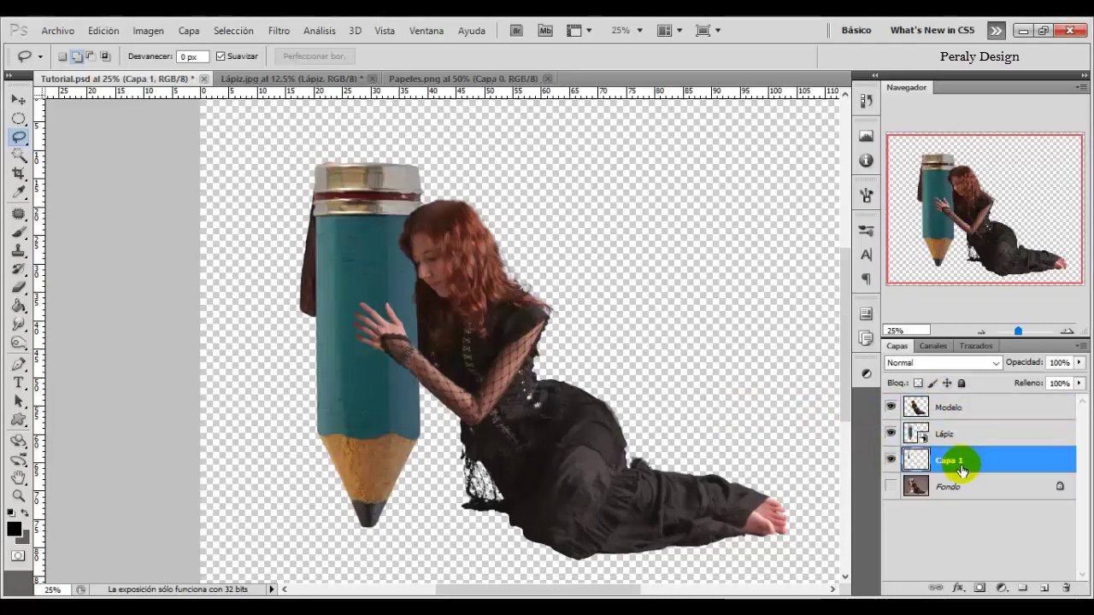
{"action": "left_click", "coordinate": [946, 488]}
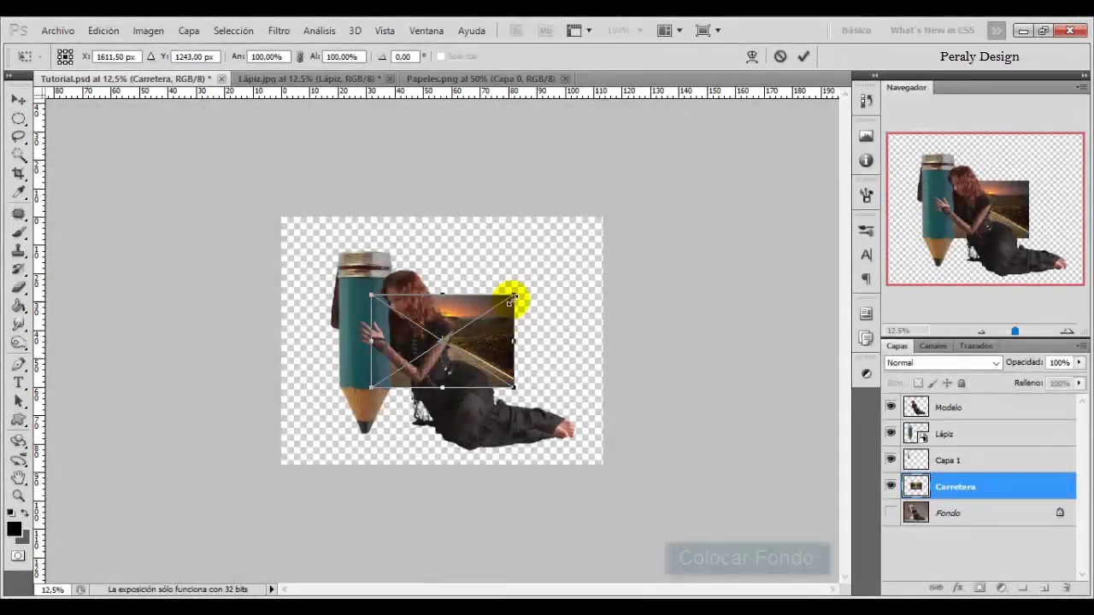
Flip the Carretera road image horizontally and scale it to about -545% by 278% across the canvas.
{"action": "left_click_drag", "start_coordinate": [508, 293], "coordinate": [740, 146]}
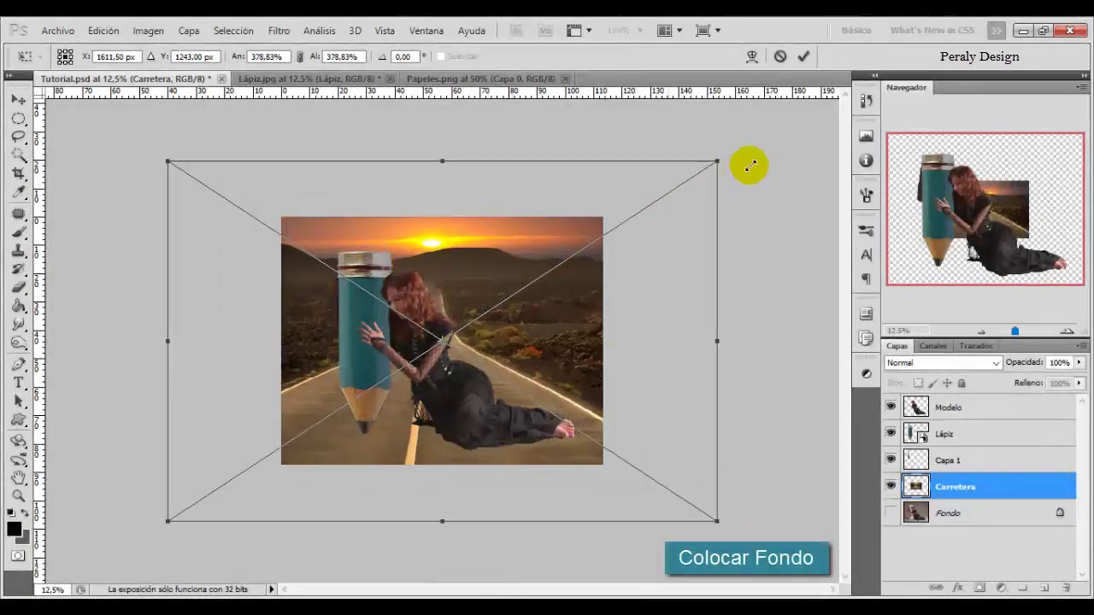
{"action": "right_click", "coordinate": [574, 306]}
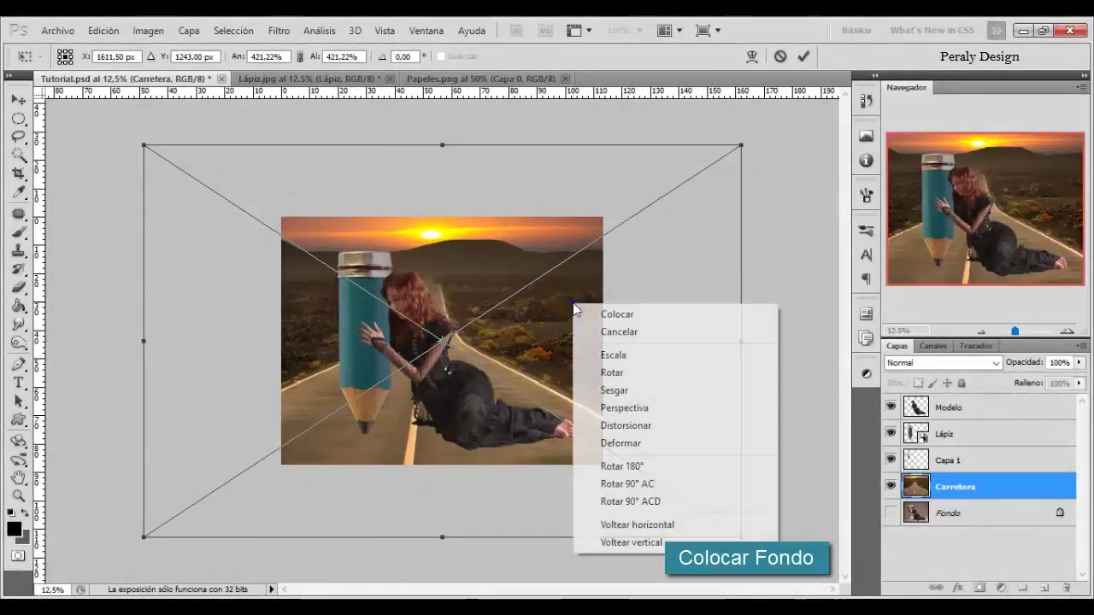
{"action": "left_click", "coordinate": [647, 524]}
{"action": "left_click_drag", "start_coordinate": [531, 325], "coordinate": [464, 167]}
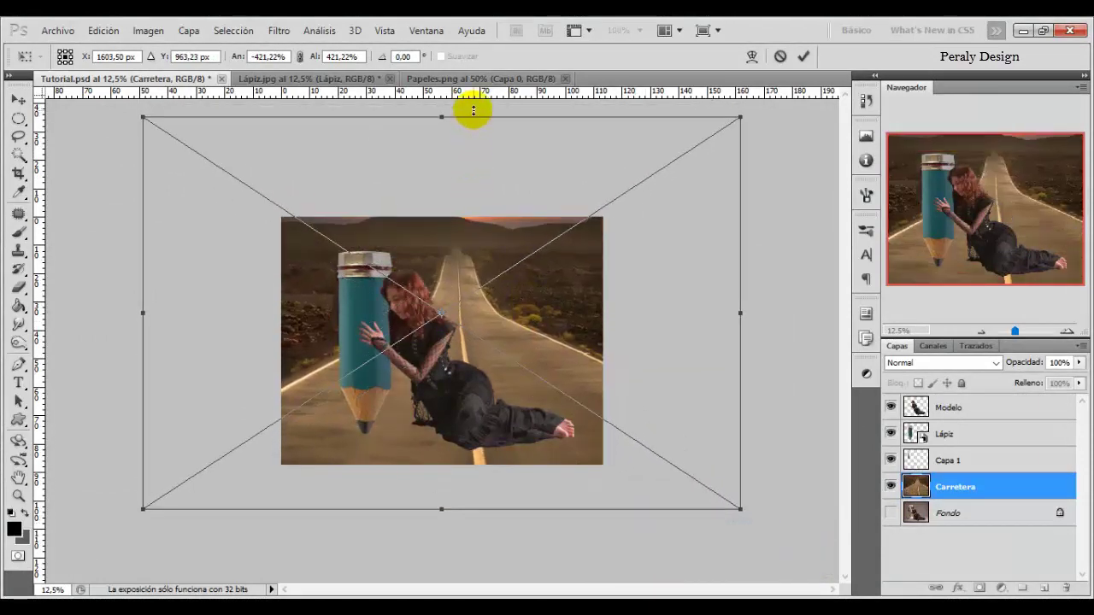
{"action": "left_click_drag", "start_coordinate": [473, 109], "coordinate": [496, 247]}
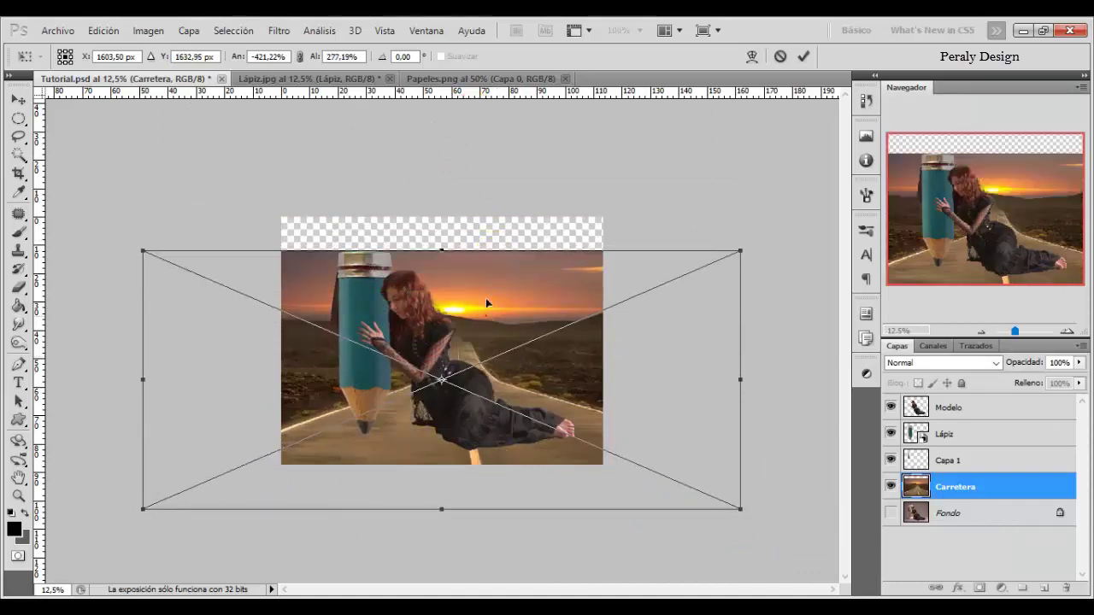
{"action": "left_click_drag", "start_coordinate": [486, 302], "coordinate": [491, 281]}
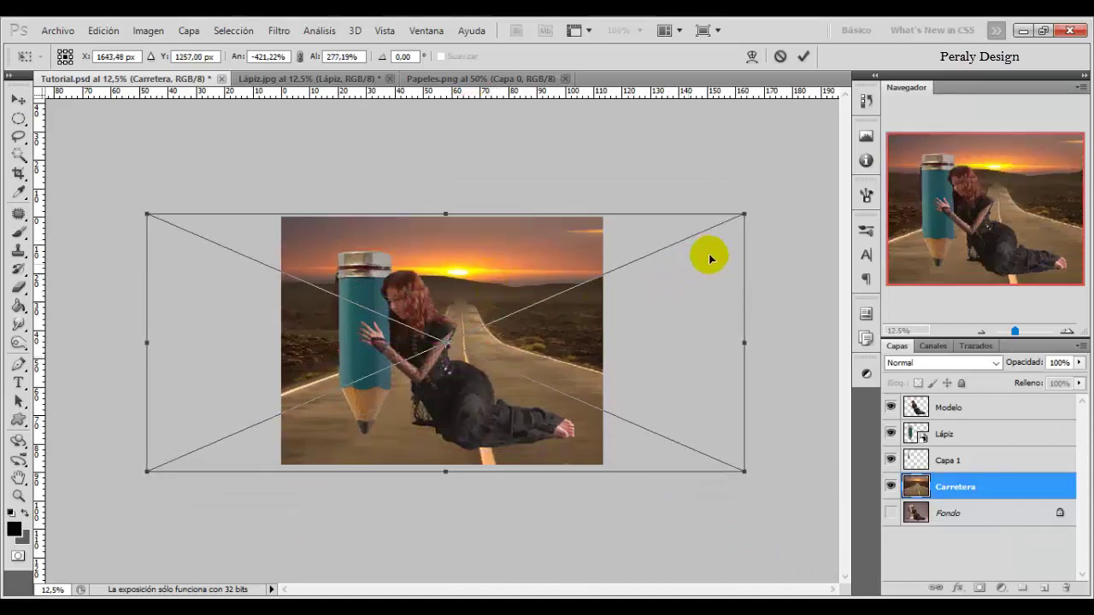
{"action": "mouse_move", "coordinate": [744, 215]}
{"action": "left_mouse_down"}
{"action": "mouse_move", "coordinate": [810, 164]}
{"action": "mouse_move", "coordinate": [800, 177]}
{"action": "left_mouse_up"}
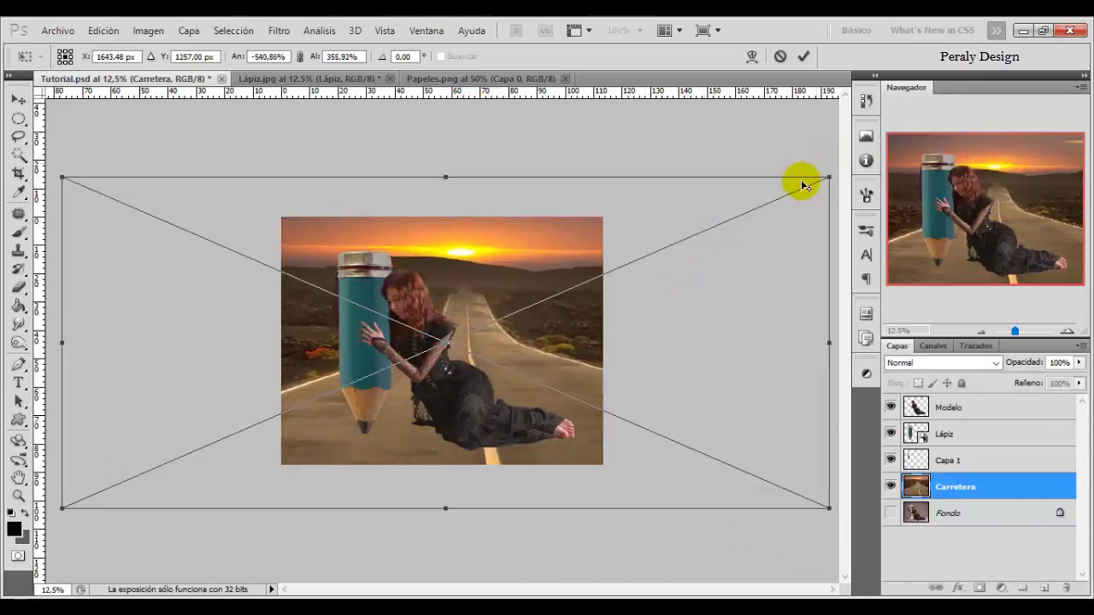
{"action": "left_click_drag", "start_coordinate": [523, 349], "coordinate": [501, 313]}
{"action": "left_click_drag", "start_coordinate": [807, 141], "coordinate": [786, 152]}
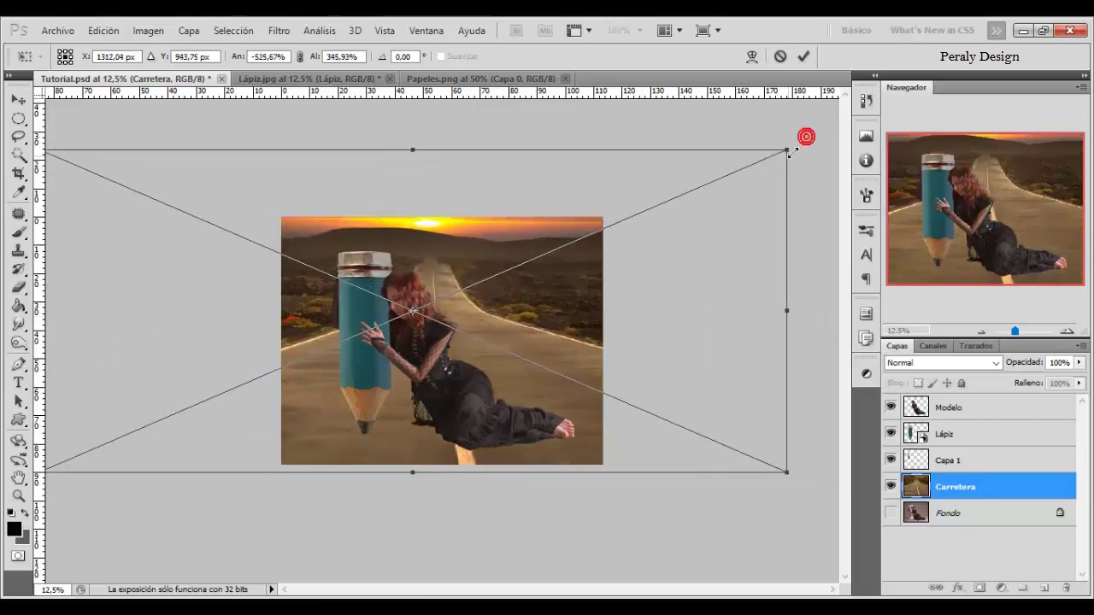
{"action": "left_click_drag", "start_coordinate": [411, 141], "coordinate": [416, 204]}
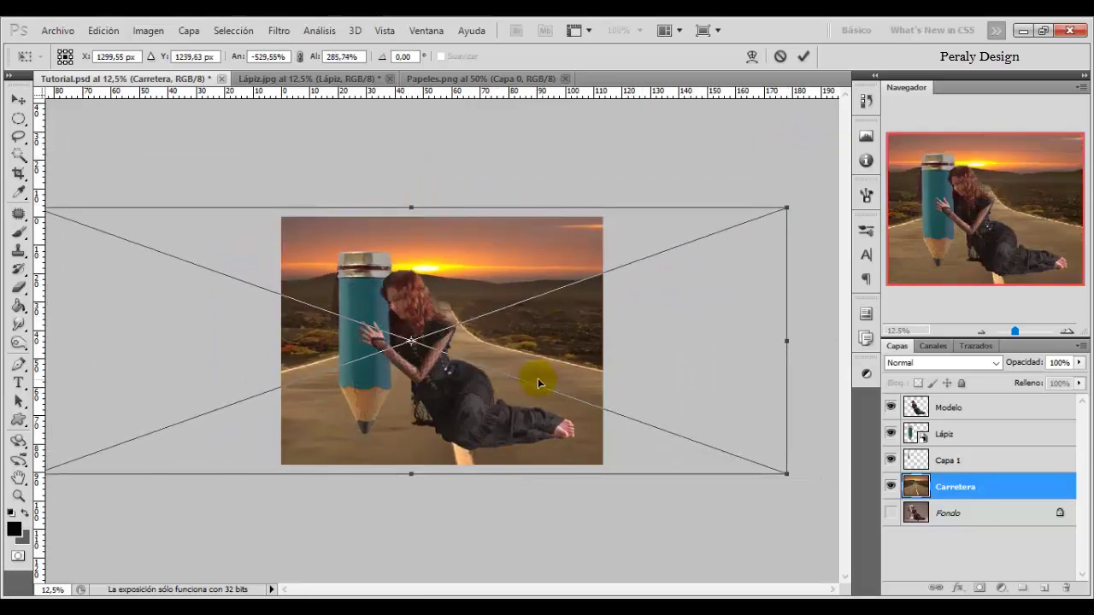
{"action": "left_click_drag", "start_coordinate": [786, 207], "coordinate": [780, 194]}
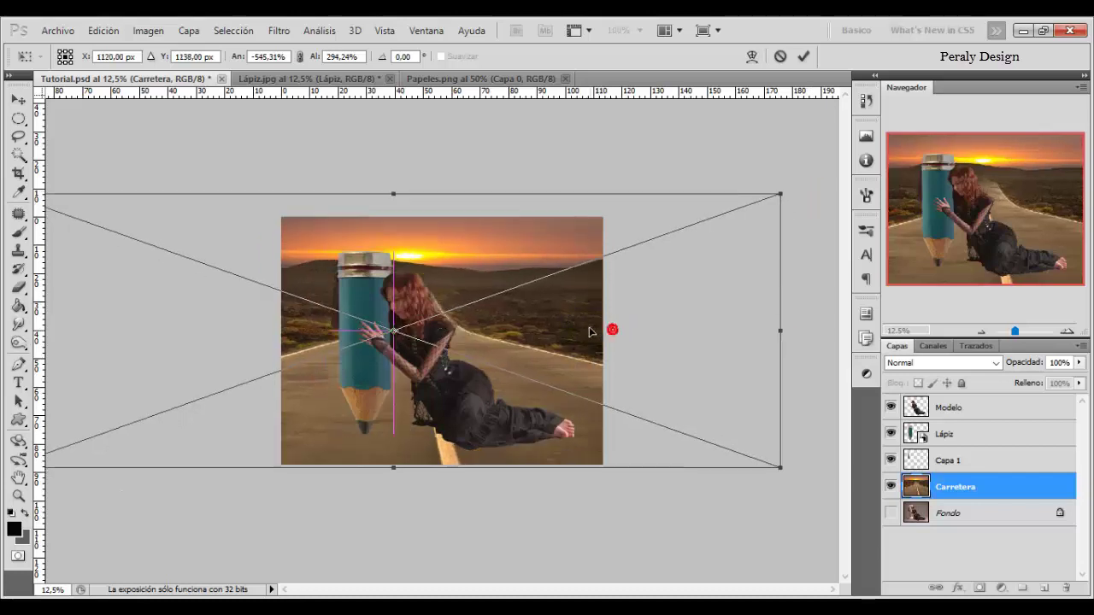
{"action": "left_click_drag", "start_coordinate": [416, 195], "coordinate": [416, 219]}
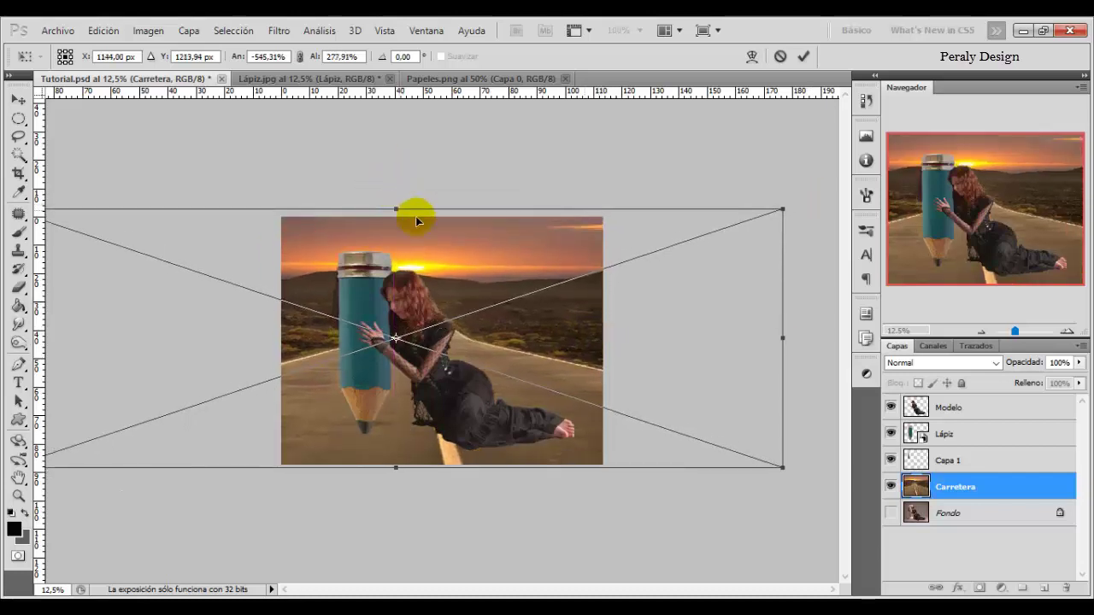
Commit the road transform and nudge the Carretera layer into position.
{"action": "left_click", "coordinate": [804, 56]}
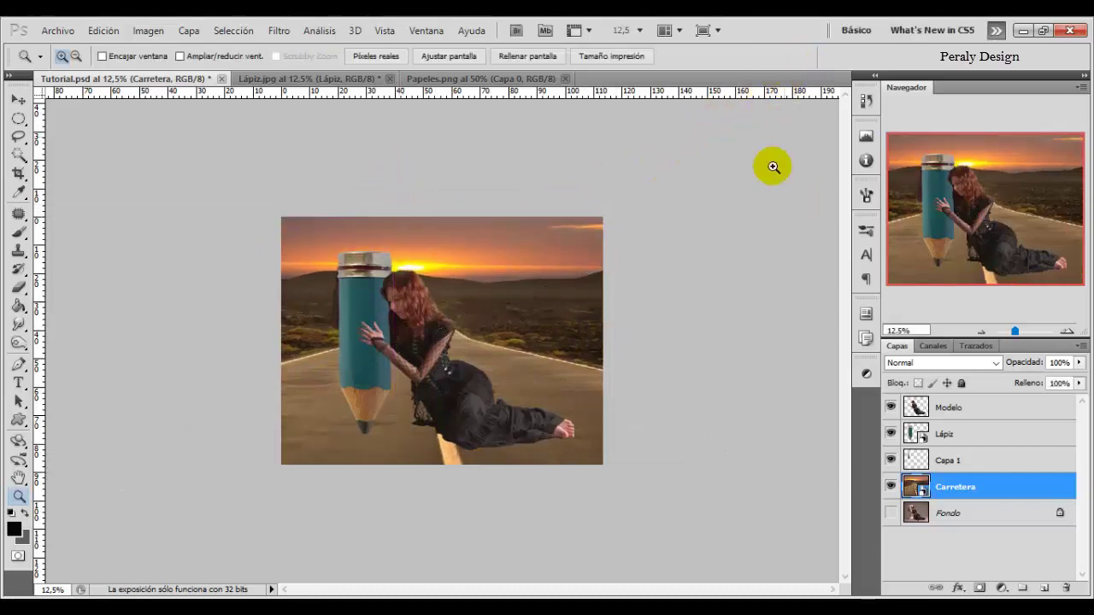
{"action": "left_click", "coordinate": [19, 100]}
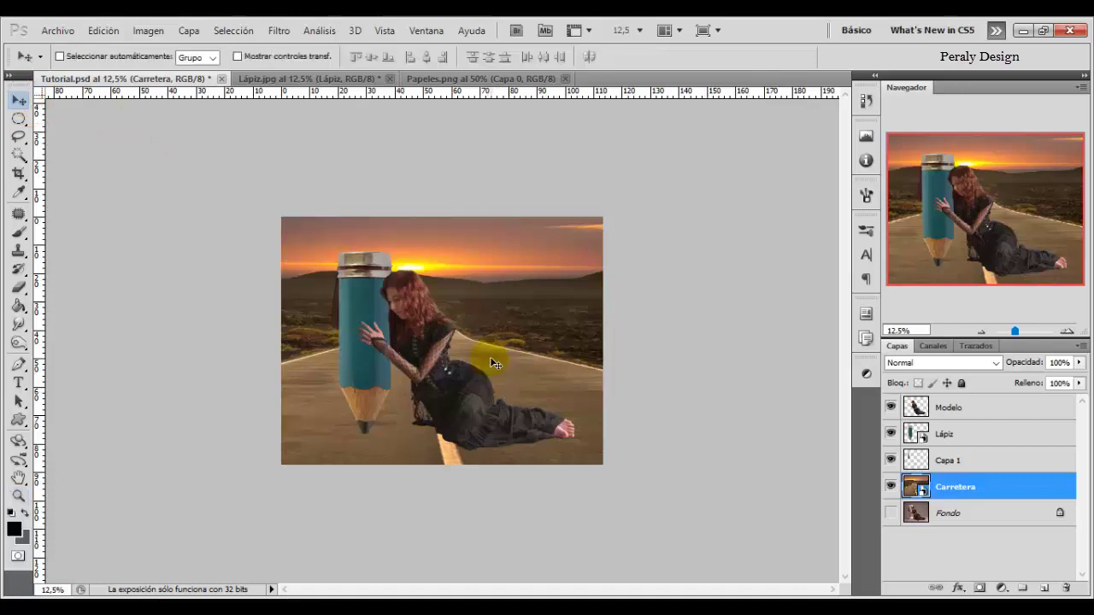
{"action": "left_click_drag", "start_coordinate": [494, 364], "coordinate": [495, 364]}
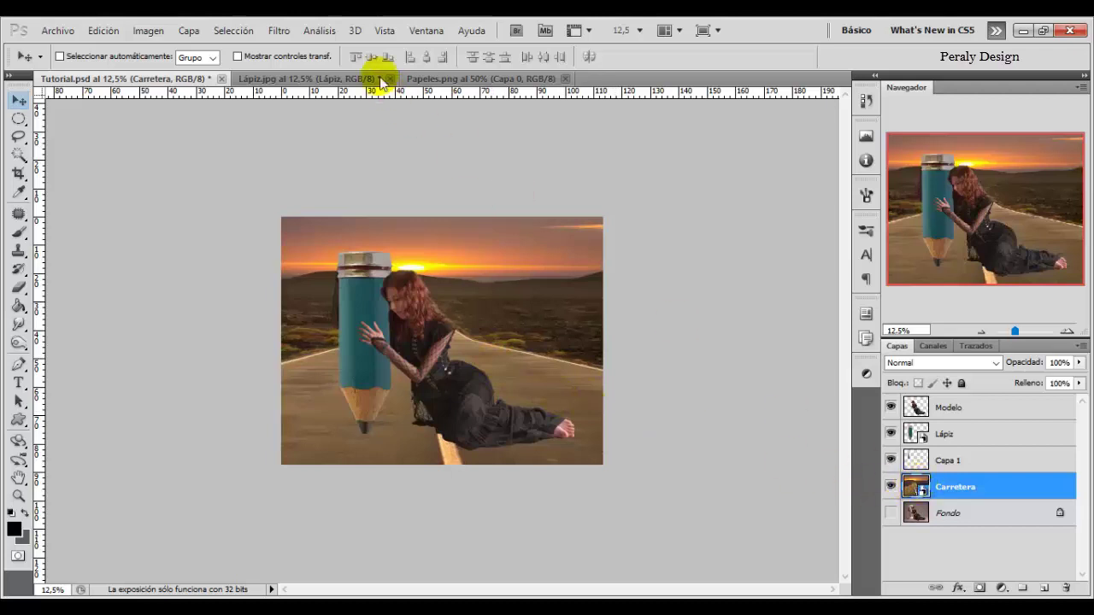
Apply a Gaussian blur with radius 15,8 pixels to the road.
{"action": "left_click", "coordinate": [279, 34]}
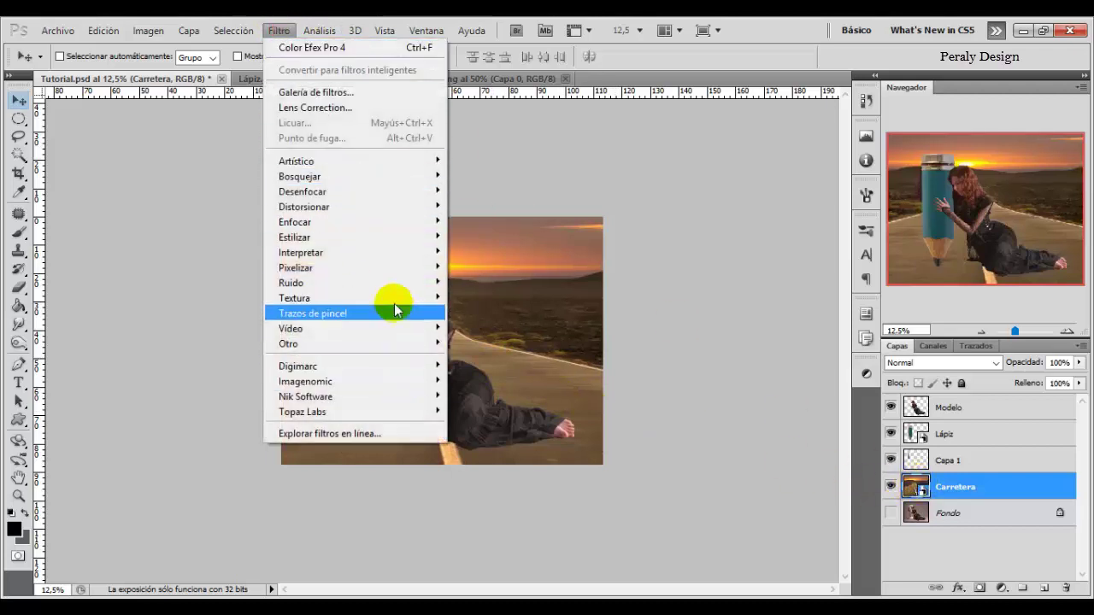
{"action": "mouse_move", "coordinate": [302, 191]}
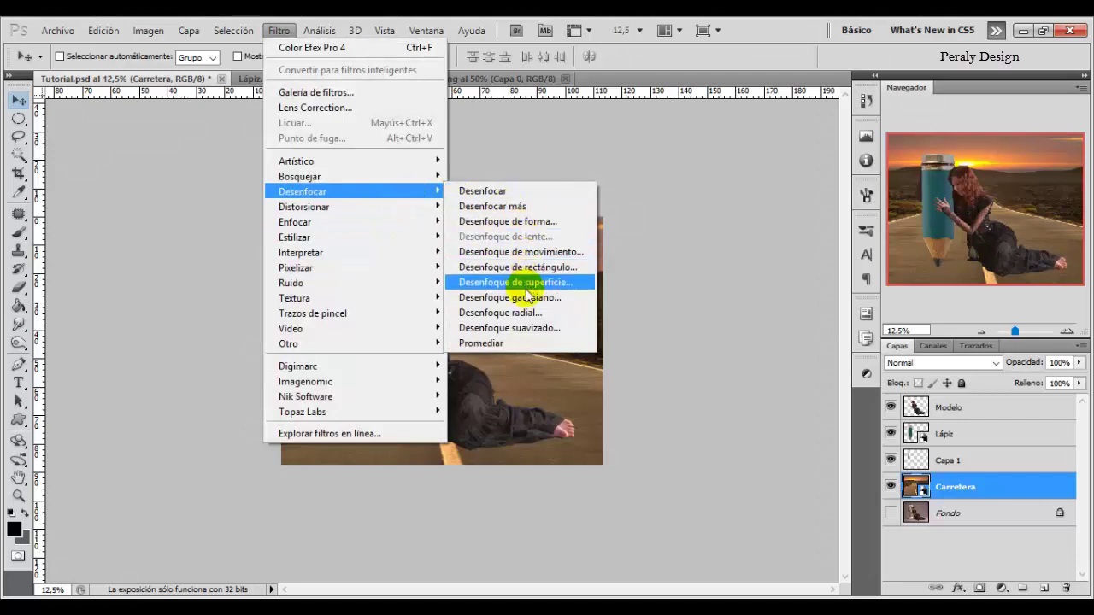
{"action": "left_click", "coordinate": [530, 303]}
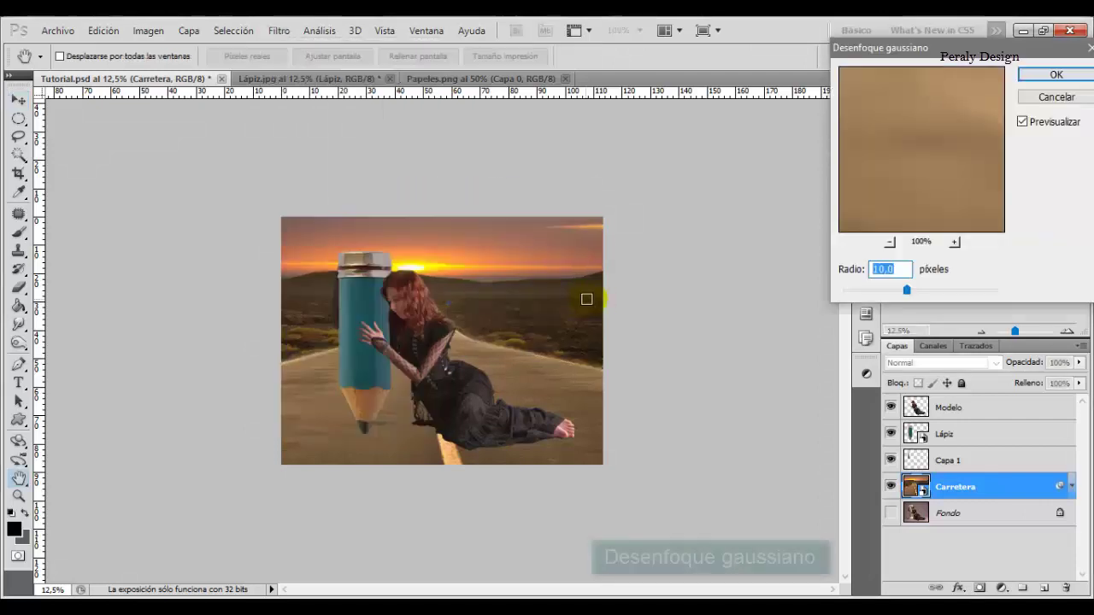
{"action": "left_click_drag", "start_coordinate": [906, 291], "coordinate": [911, 292]}
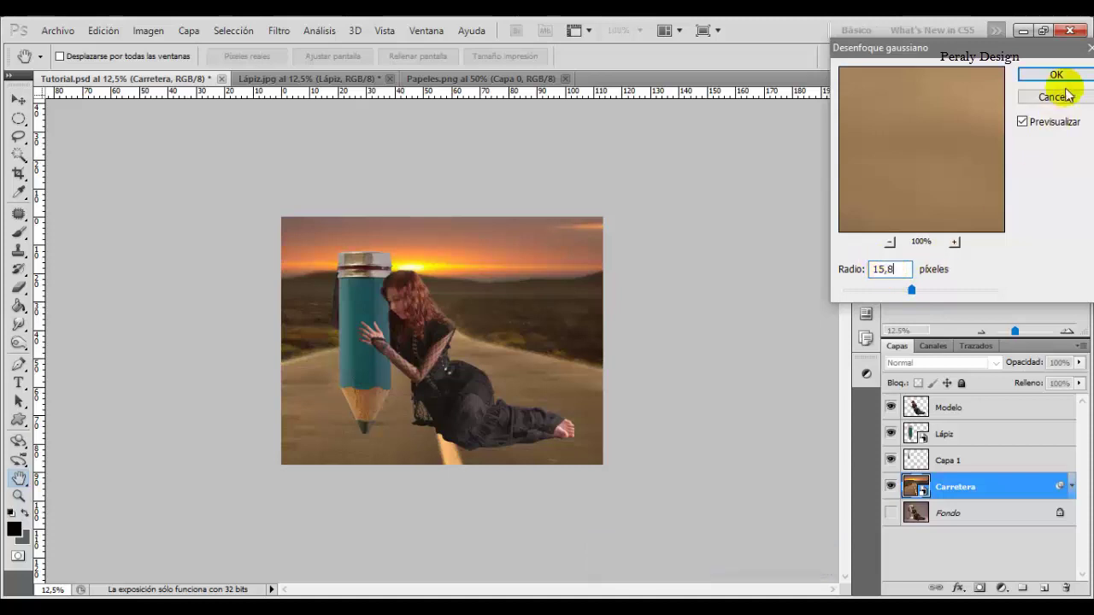
{"action": "left_click", "coordinate": [1042, 76]}
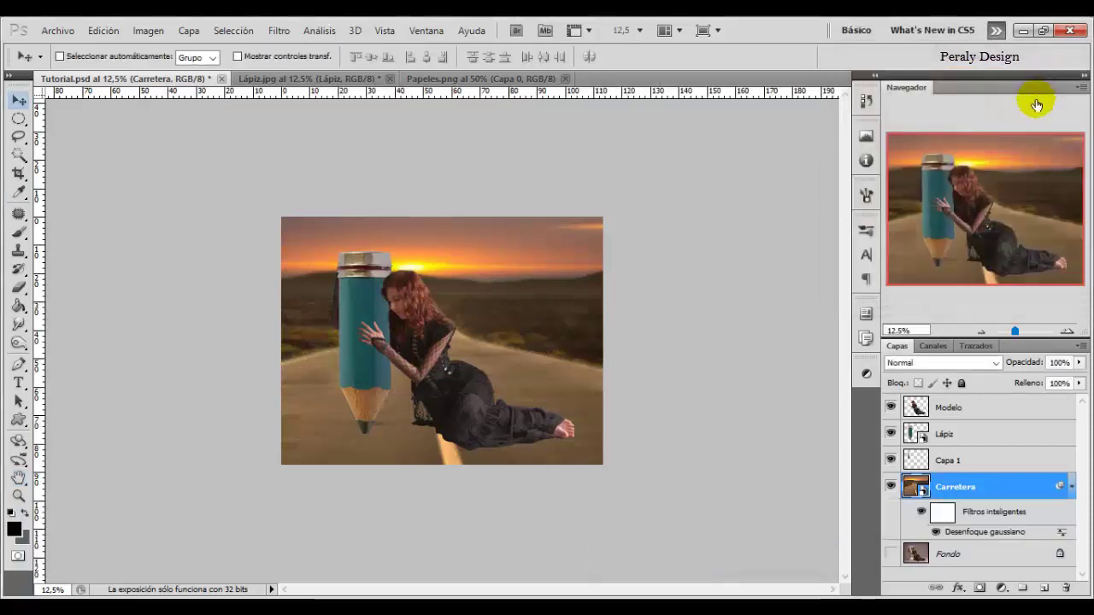
Paint black with a large soft brush on the blur mask along the bottom of the road.
{"action": "left_click", "coordinate": [938, 514]}
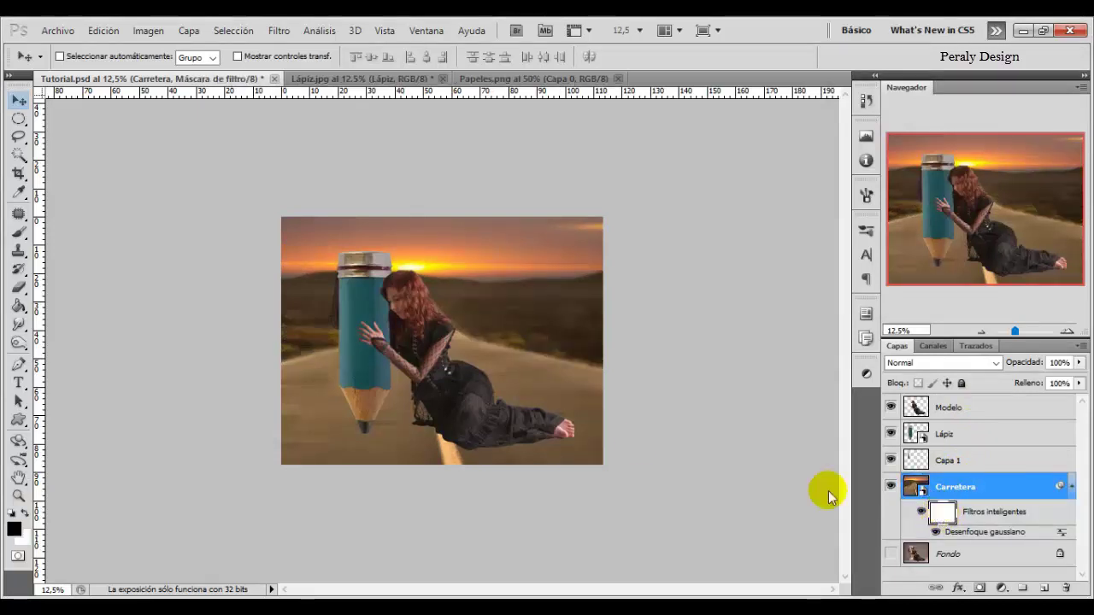
{"action": "left_click", "coordinate": [17, 234]}
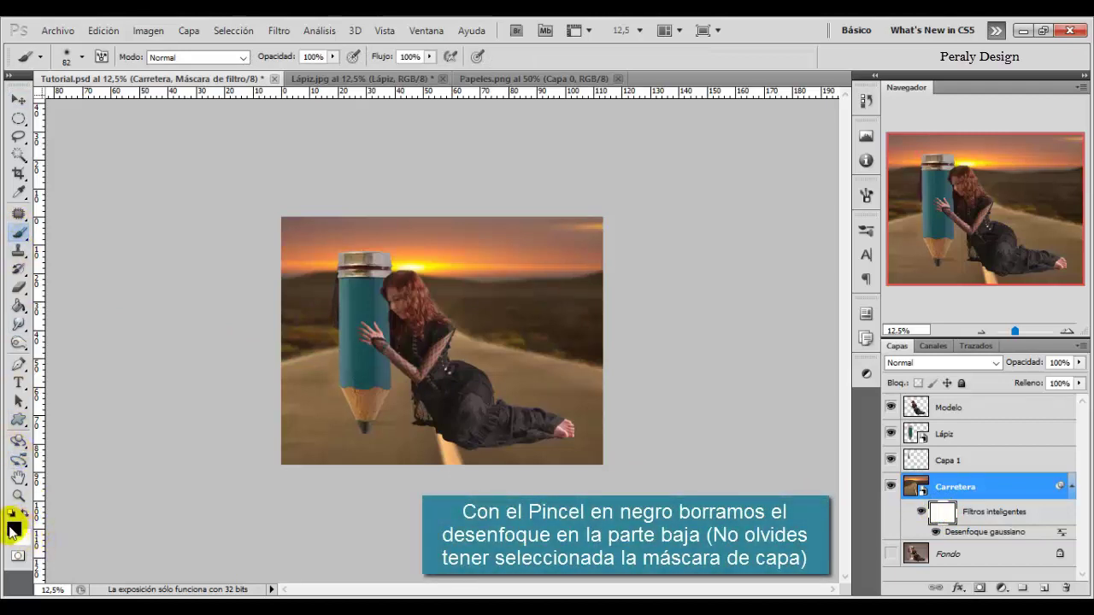
{"action": "right_click", "coordinate": [406, 405]}
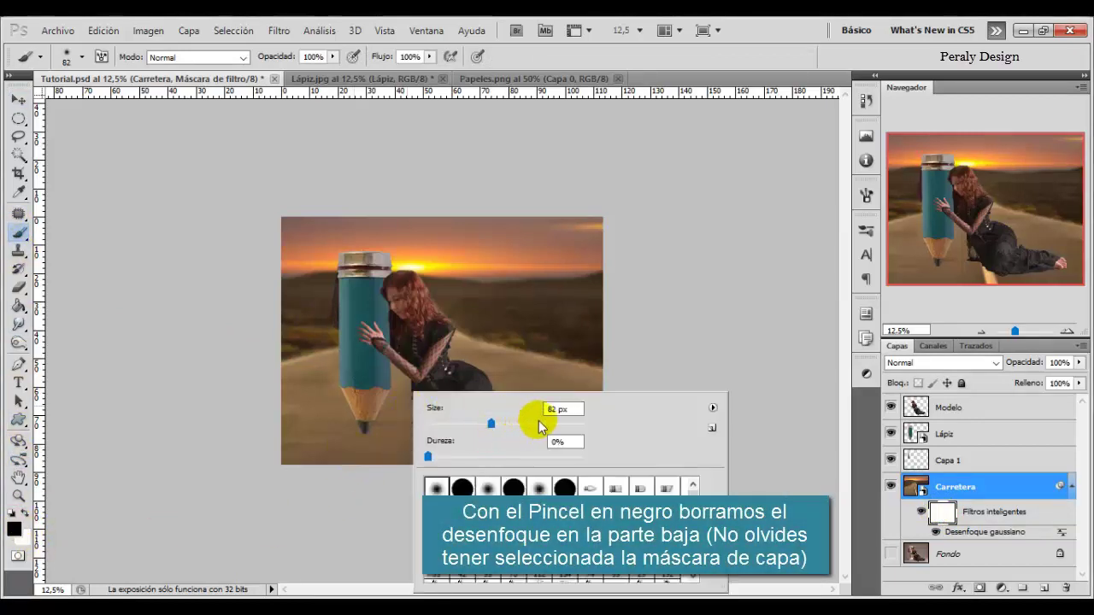
{"action": "left_click_drag", "start_coordinate": [575, 427], "coordinate": [576, 425]}
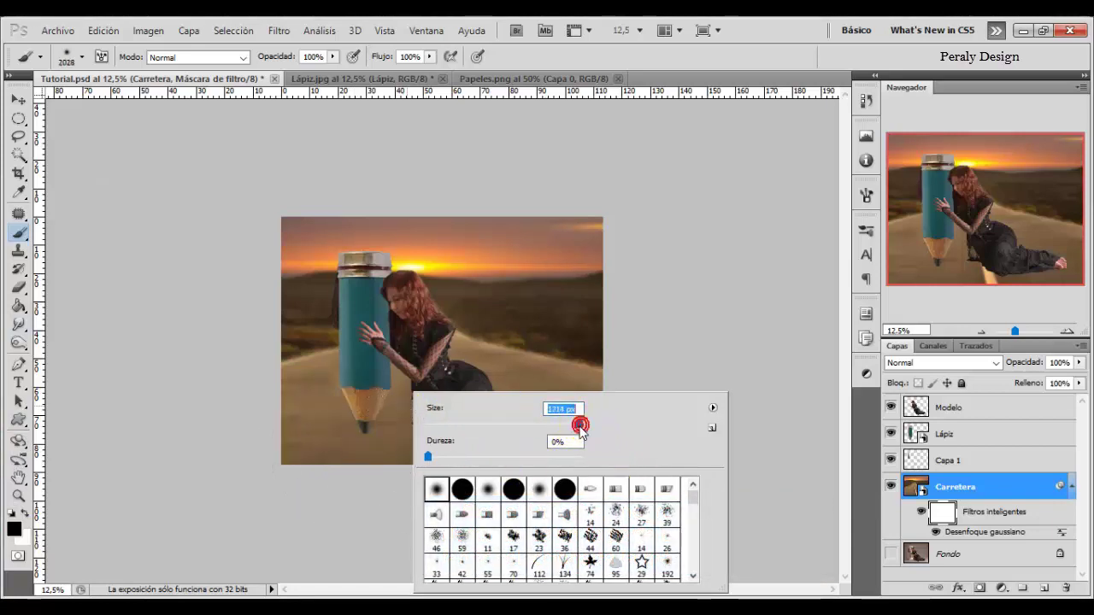
{"action": "left_click", "coordinate": [321, 459]}
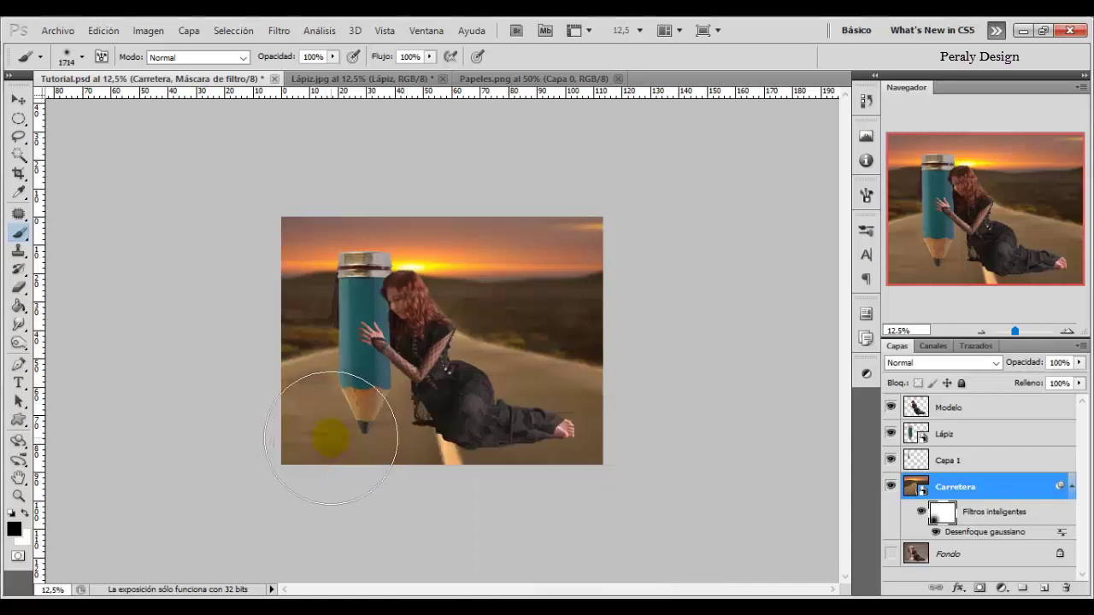
{"action": "left_click_drag", "start_coordinate": [331, 438], "coordinate": [406, 446]}
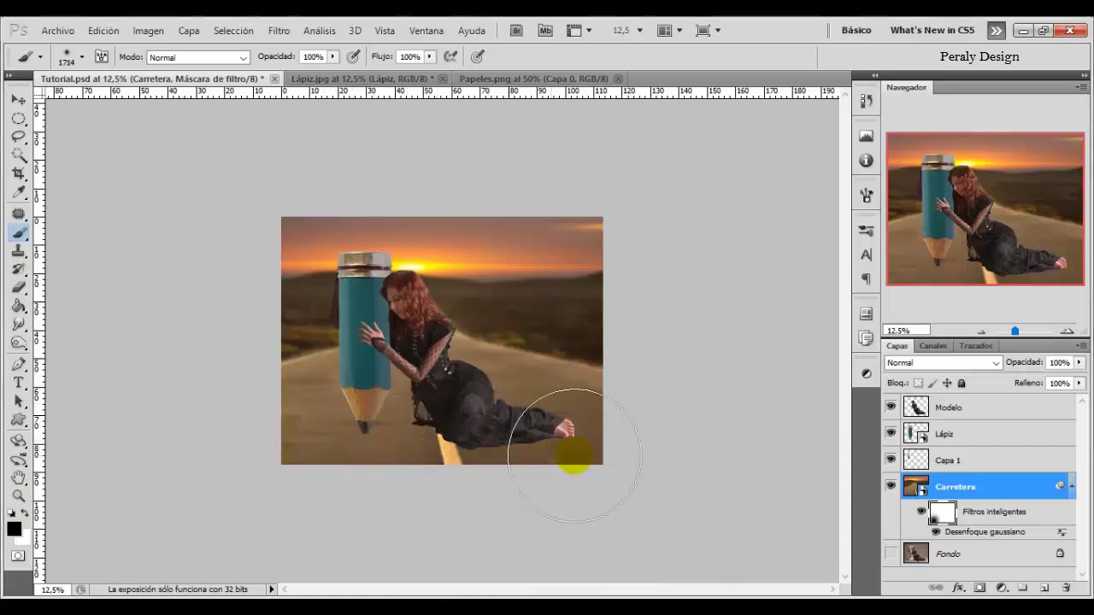
{"action": "left_click_drag", "start_coordinate": [575, 455], "coordinate": [694, 489]}
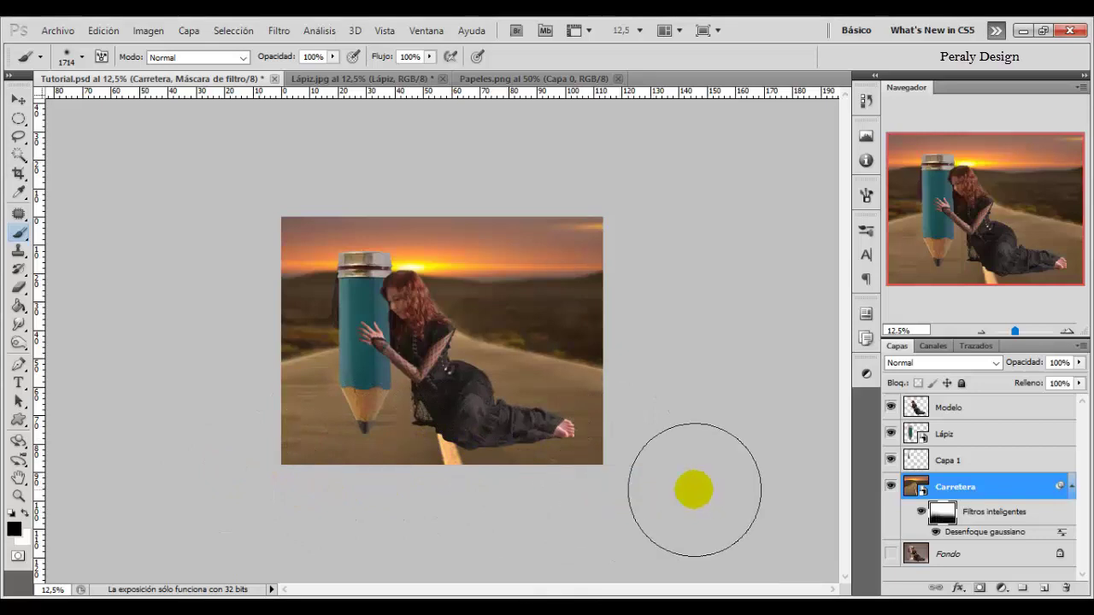
{"action": "left_click", "coordinate": [920, 513]}
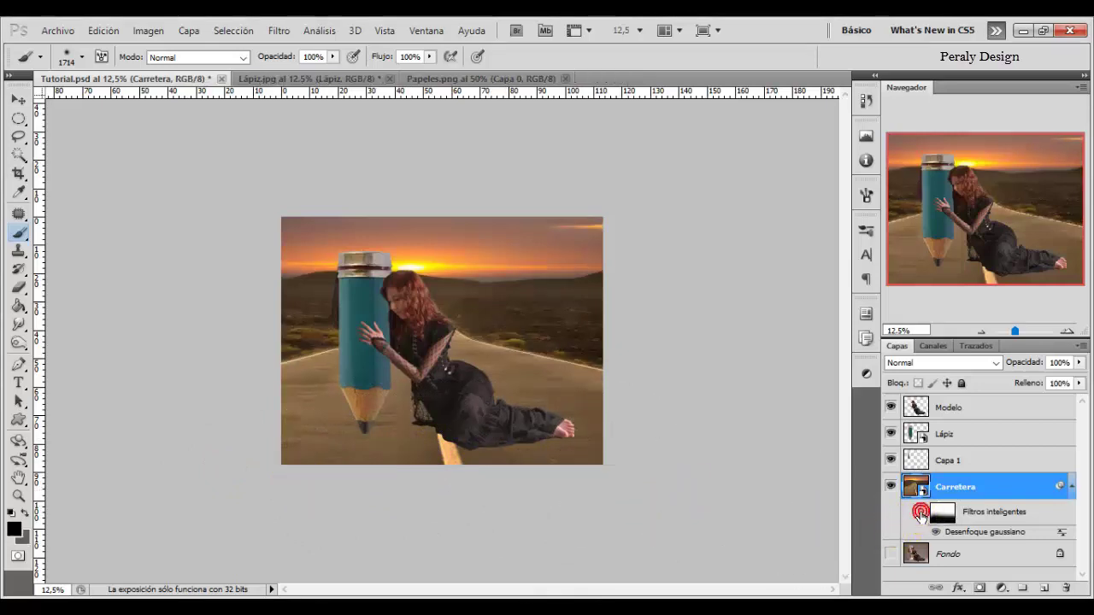
{"action": "left_click", "coordinate": [921, 512]}
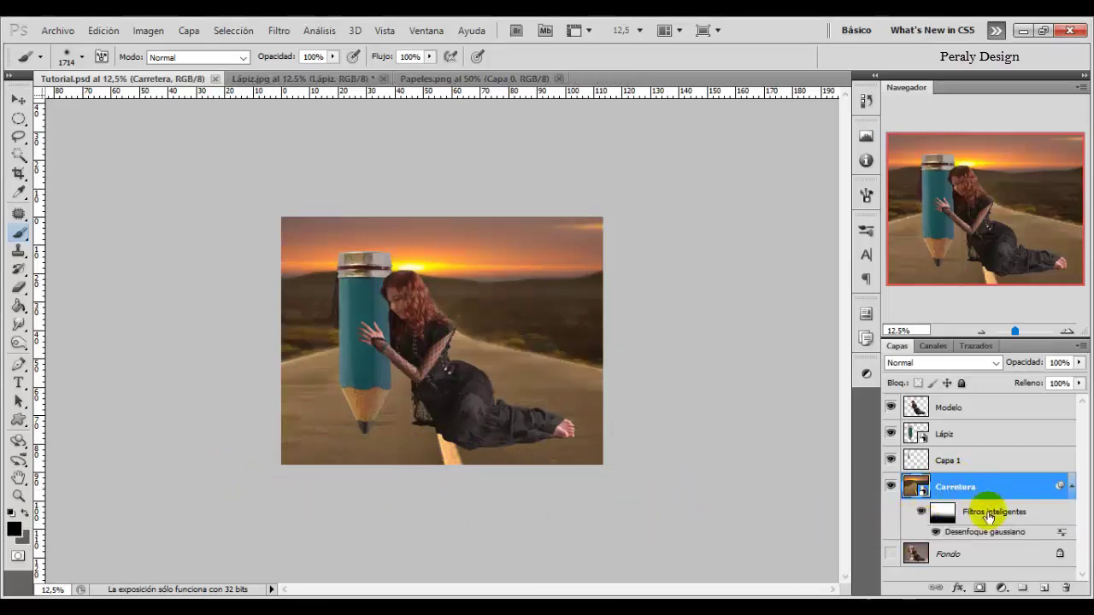
Add a Tono/saturación adjustment layer with Saturación -45 and Luminosidad -43.
{"action": "left_click", "coordinate": [1001, 588]}
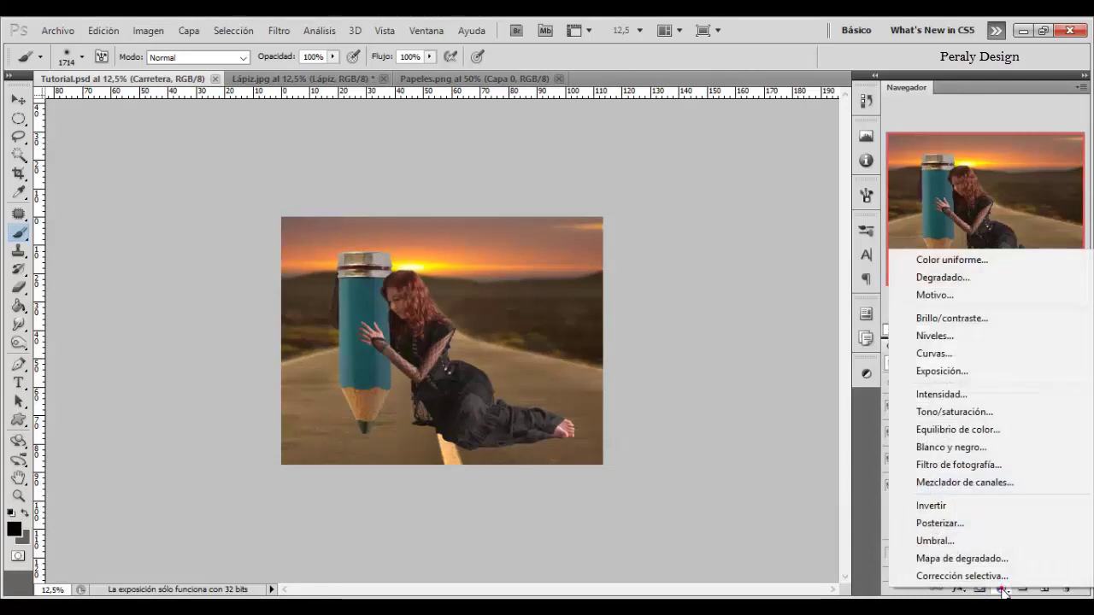
{"action": "left_click", "coordinate": [953, 412]}
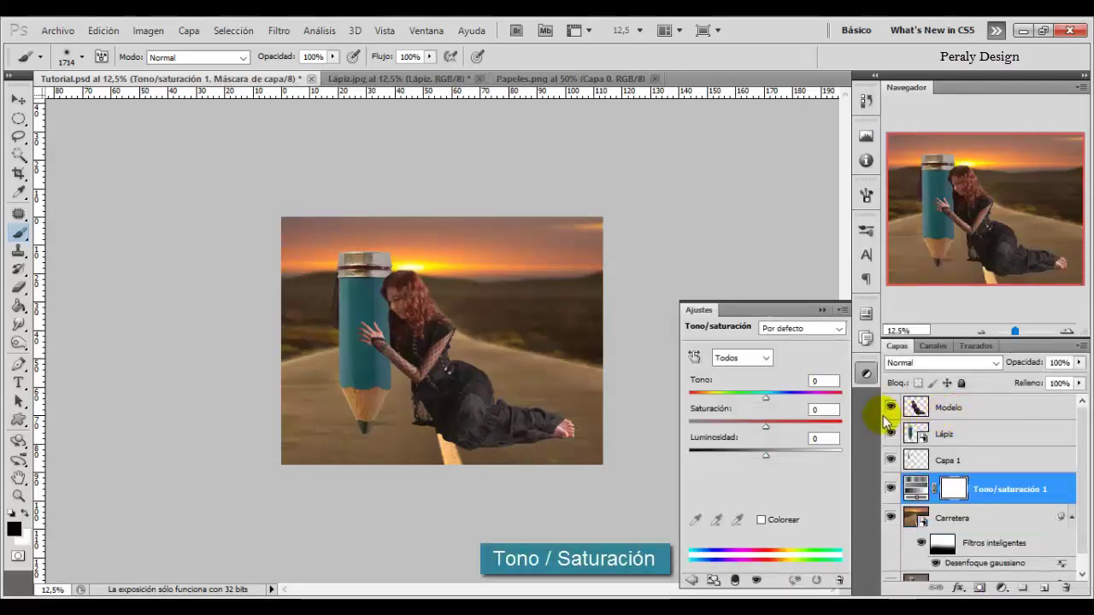
{"action": "mouse_move", "coordinate": [743, 433]}
{"action": "left_mouse_down"}
{"action": "mouse_move", "coordinate": [733, 431]}
{"action": "mouse_move", "coordinate": [746, 459]}
{"action": "left_mouse_up"}
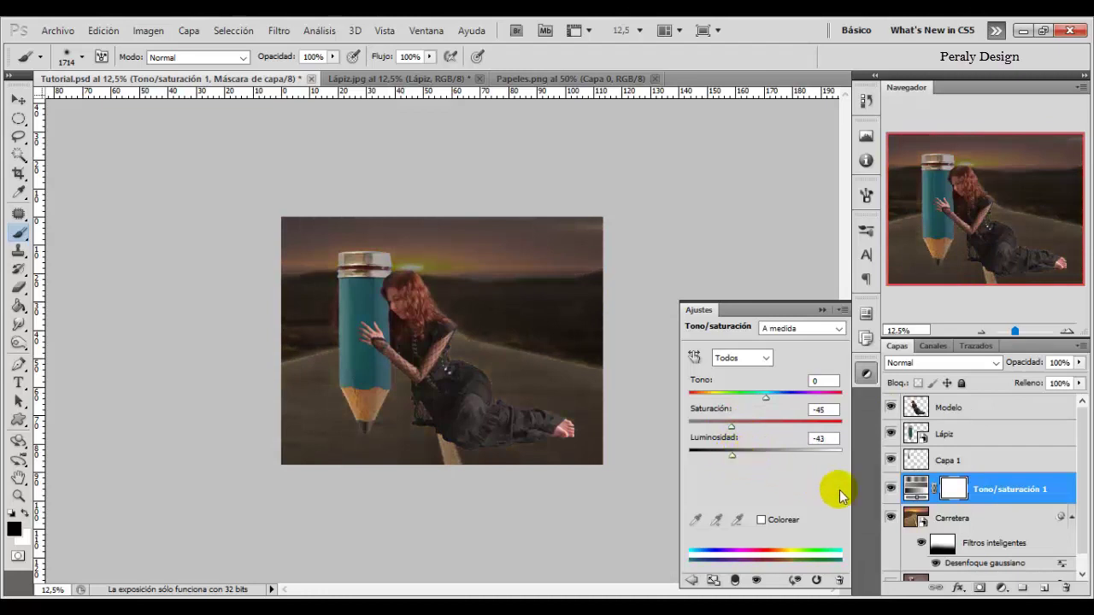
{"action": "left_click", "coordinate": [891, 488]}
{"action": "left_click", "coordinate": [889, 489]}
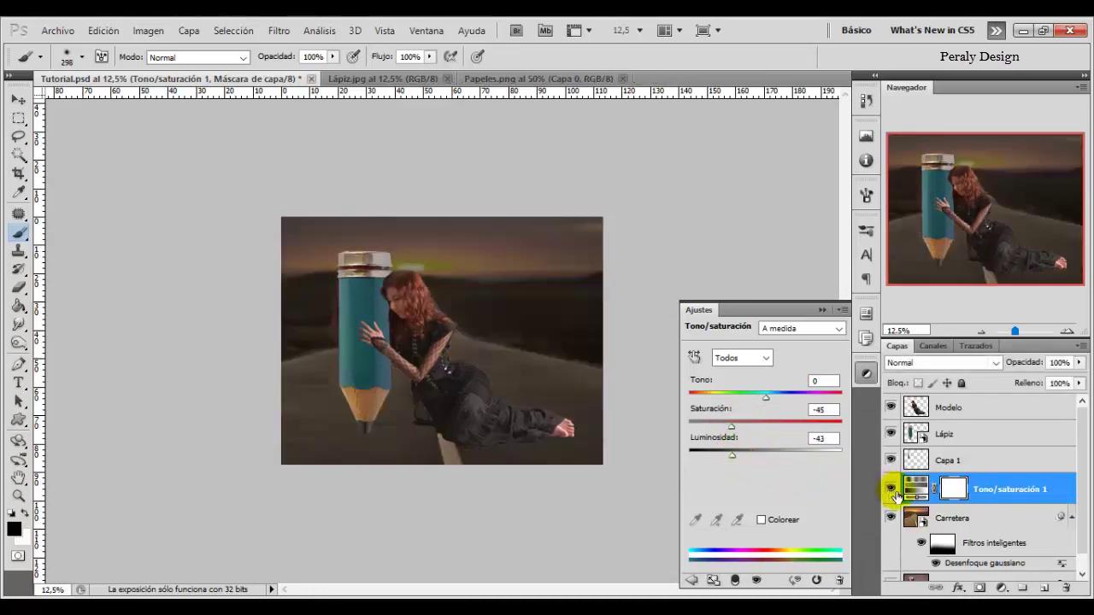
{"action": "left_click", "coordinate": [990, 493]}
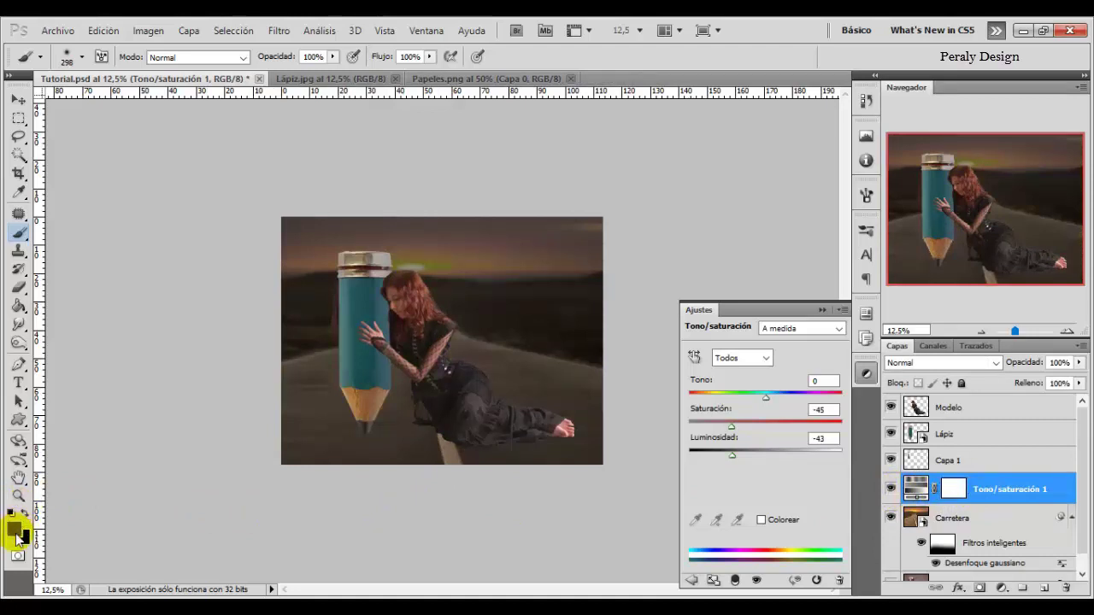
Add an inverted Degradado fill layer with 60% scale.
{"action": "left_click", "coordinate": [1001, 588]}
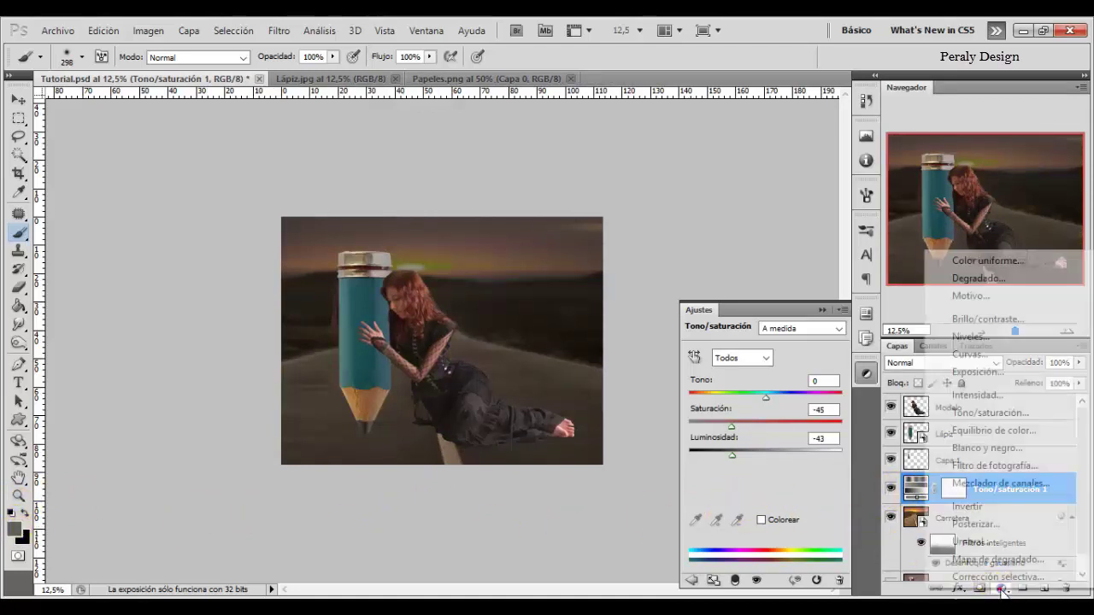
{"action": "left_click", "coordinate": [980, 280]}
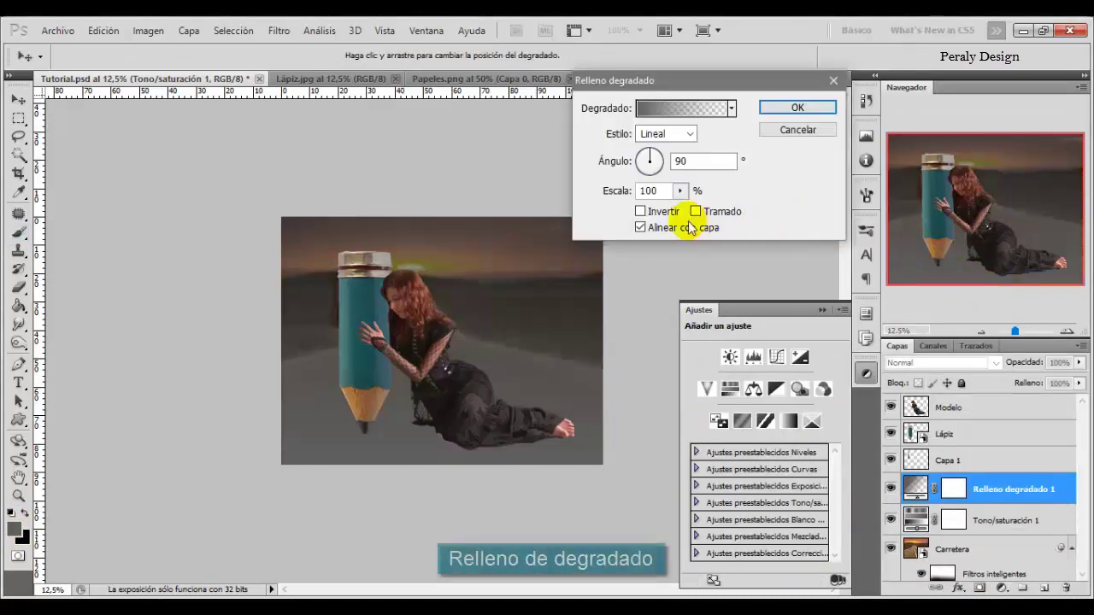
{"action": "left_click", "coordinate": [641, 212]}
{"action": "left_click", "coordinate": [681, 191]}
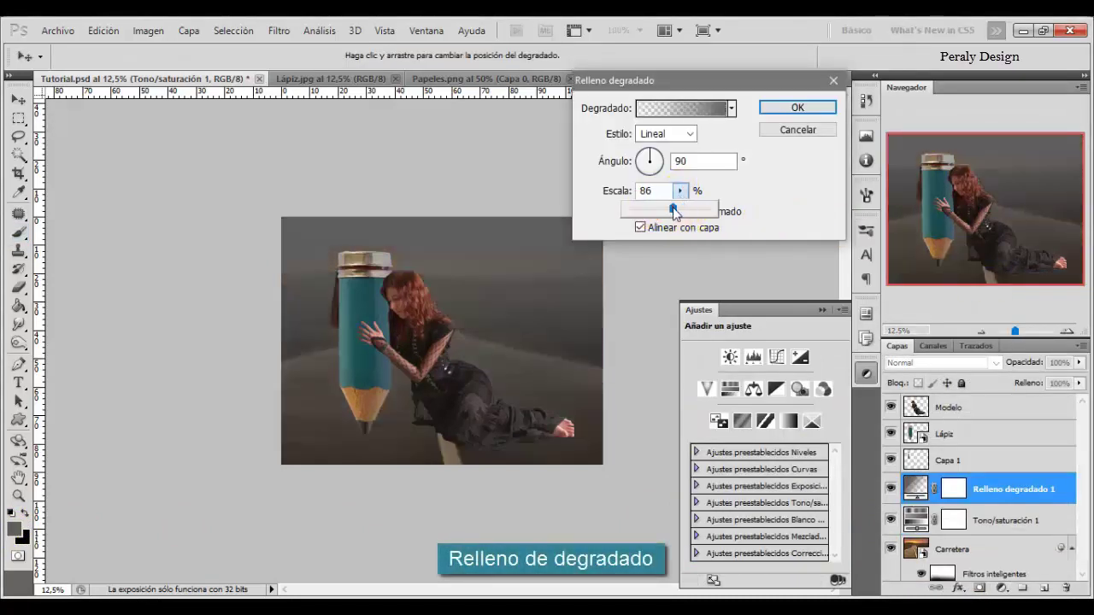
{"action": "left_click_drag", "start_coordinate": [674, 212], "coordinate": [657, 213]}
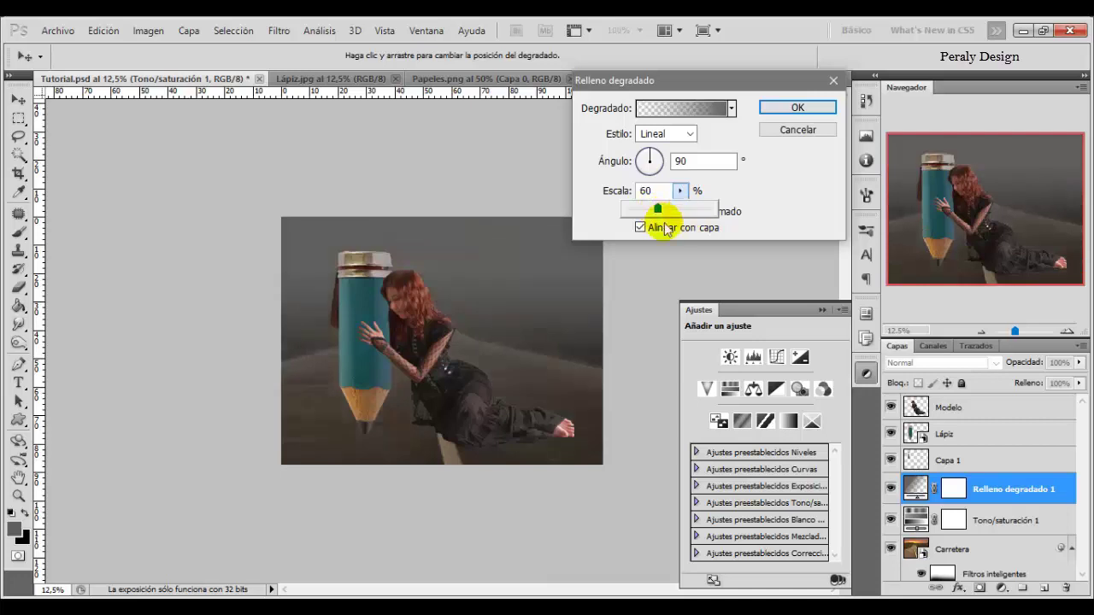
{"action": "left_click", "coordinate": [530, 394]}
{"action": "left_click_drag", "start_coordinate": [531, 394], "coordinate": [547, 362]}
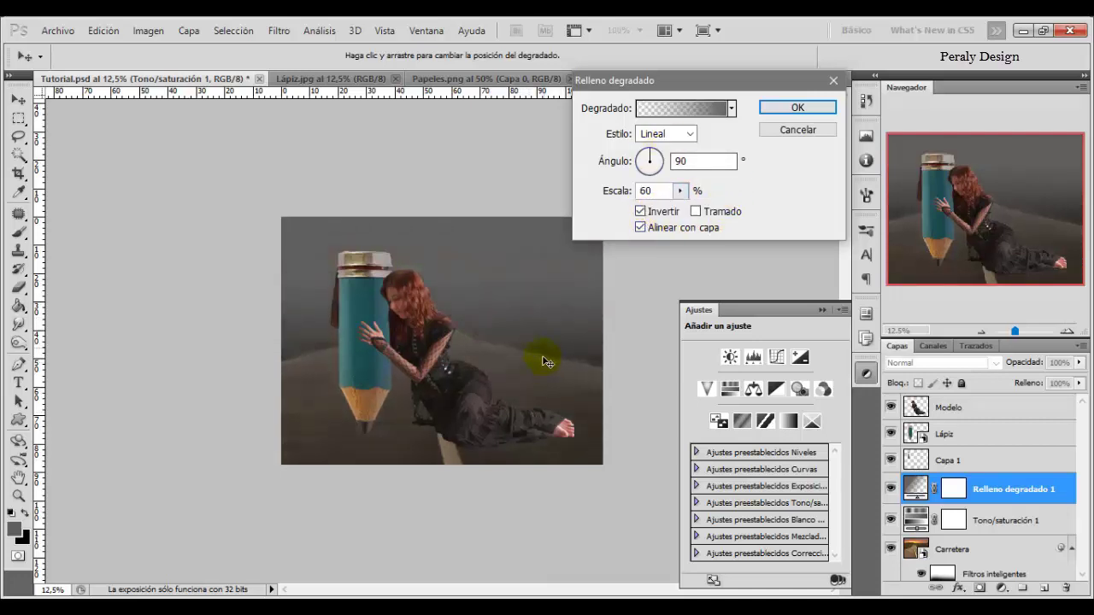
{"action": "left_click", "coordinate": [803, 108]}
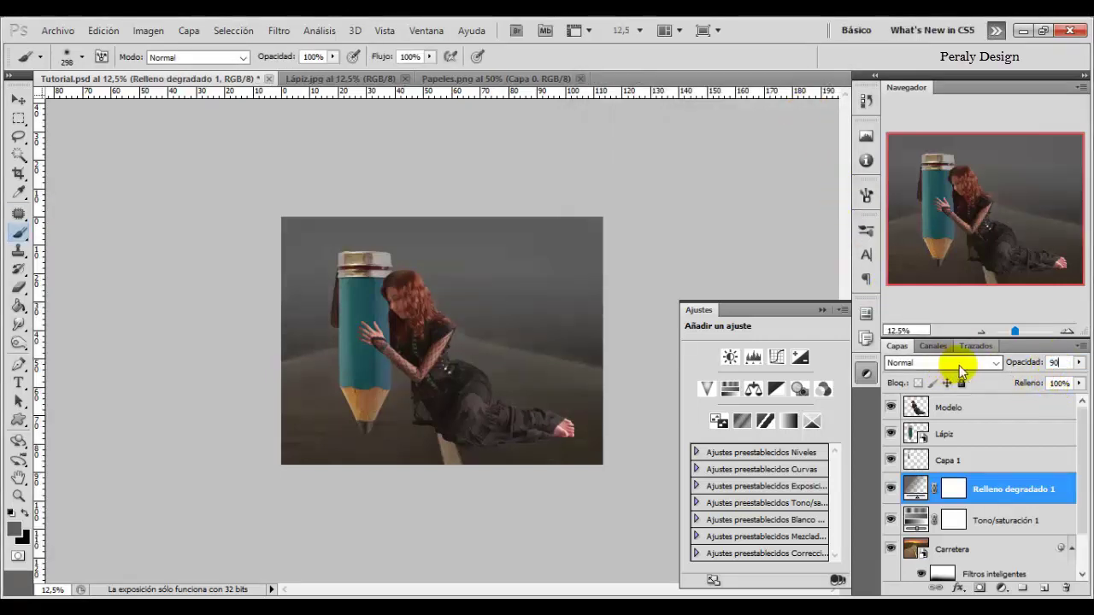
Set the gradient fill layer's opacity to 90%.
{"action": "type", "text": "90"}
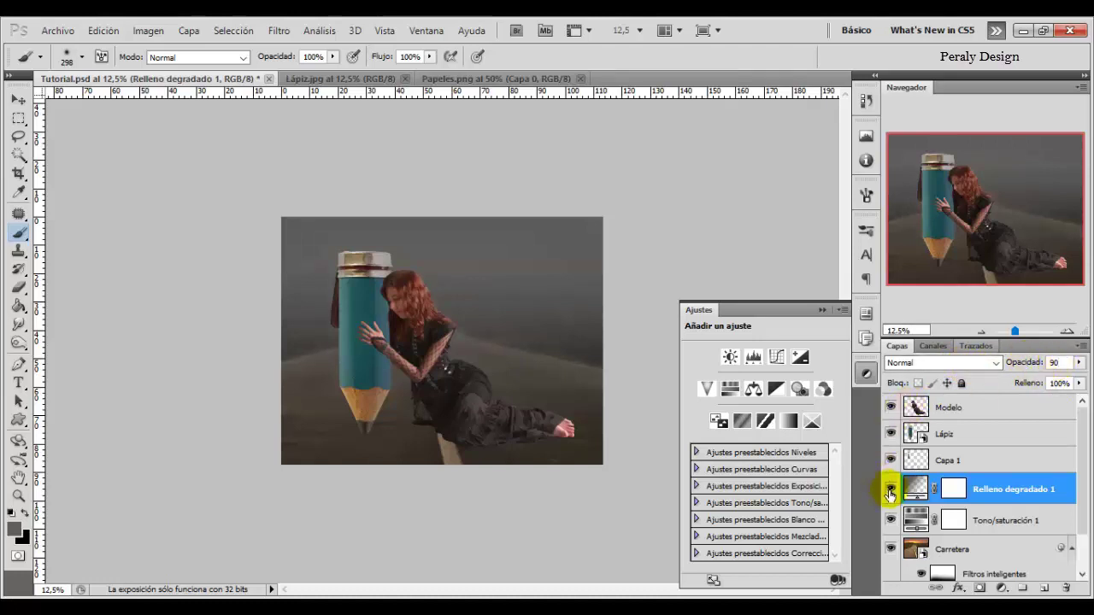
{"action": "left_click", "coordinate": [889, 490]}
{"action": "left_click", "coordinate": [890, 492]}
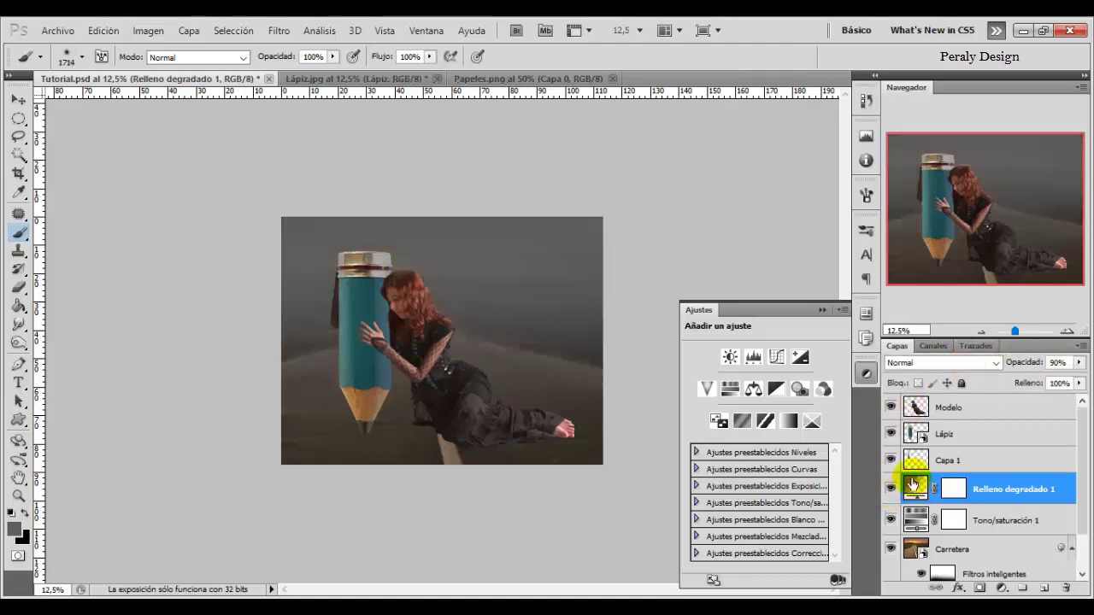
{"action": "left_click", "coordinate": [956, 458]}
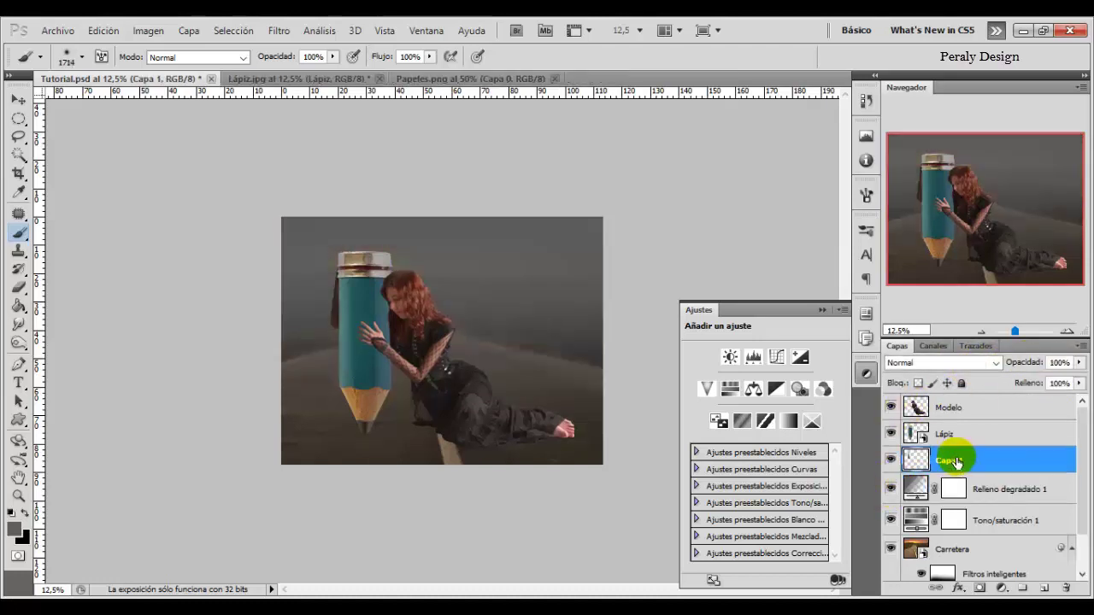
Create Capa 2 and fill the Lápiz outline selection on it with black, then deselect.
{"action": "left_click", "coordinate": [1044, 589]}
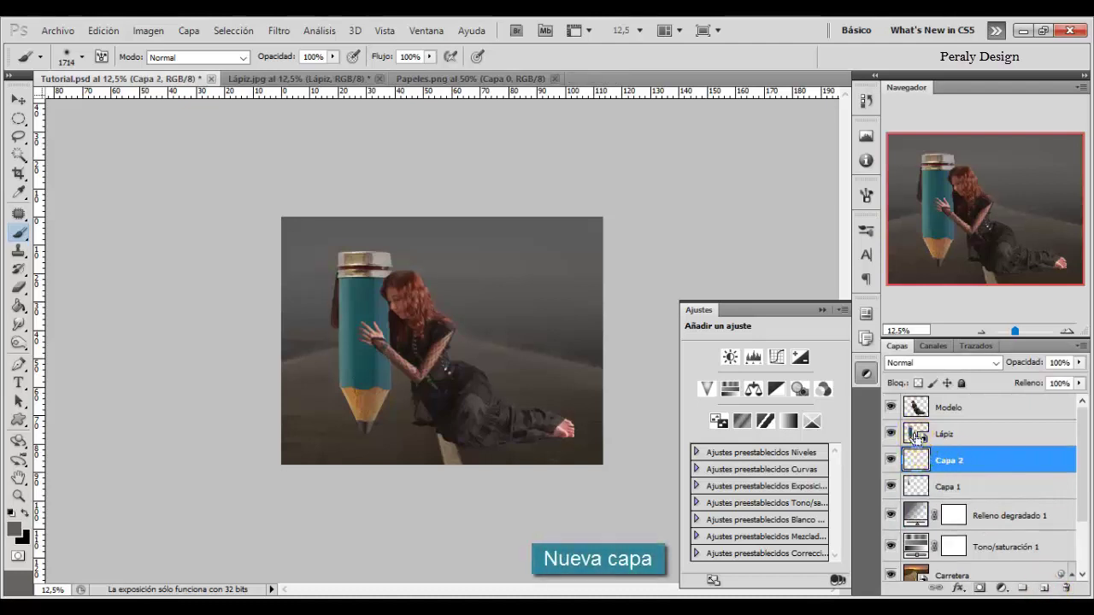
{"action": "left_click", "coordinate": [915, 434], "text": "ctrl"}
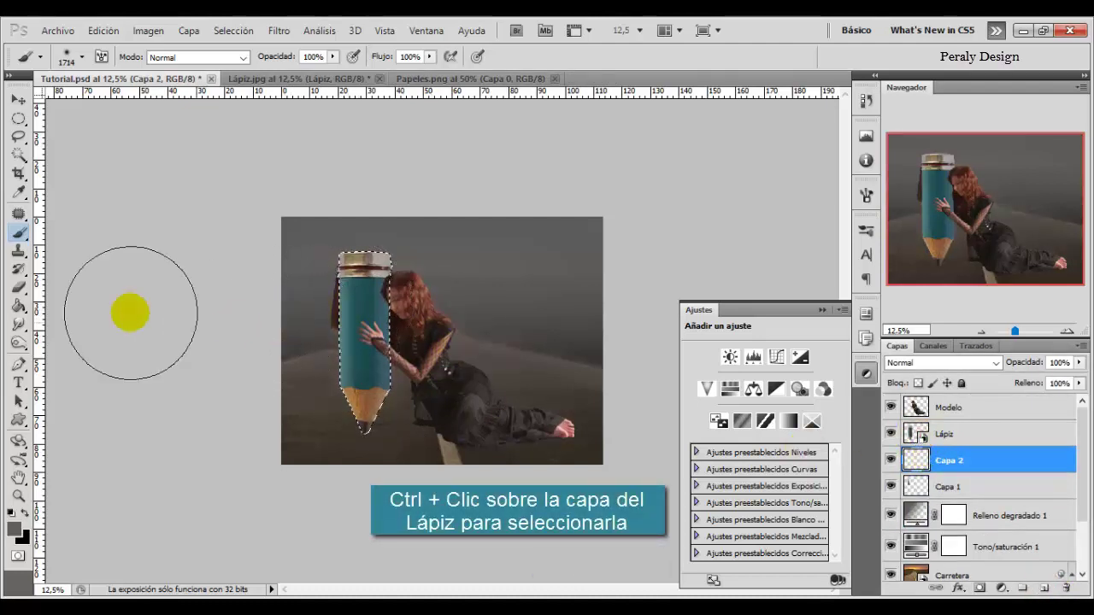
{"action": "left_click", "coordinate": [18, 306]}
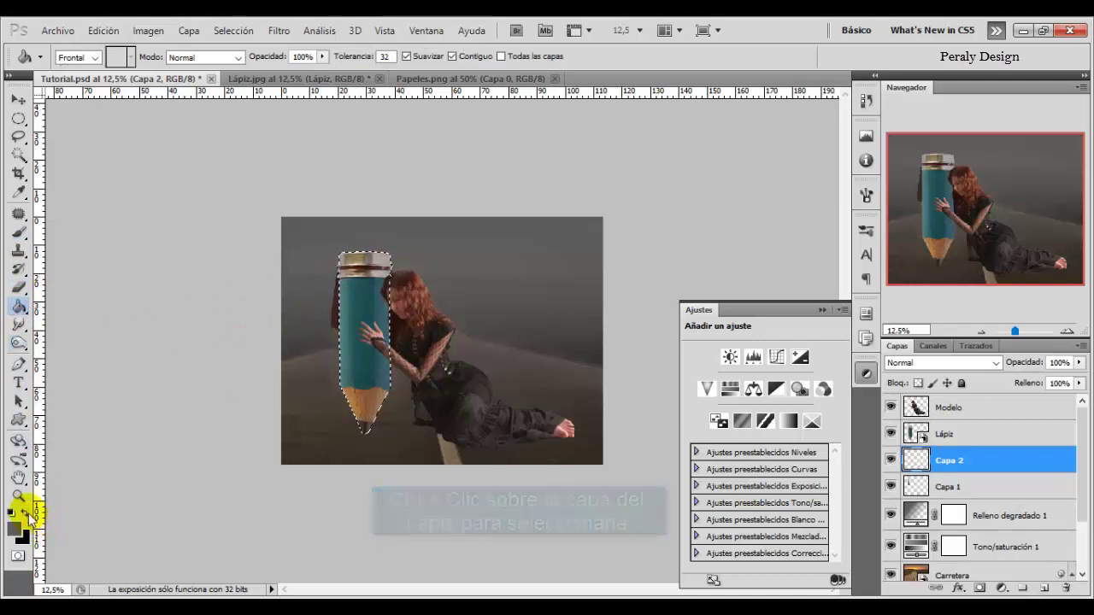
{"action": "left_click", "coordinate": [11, 514]}
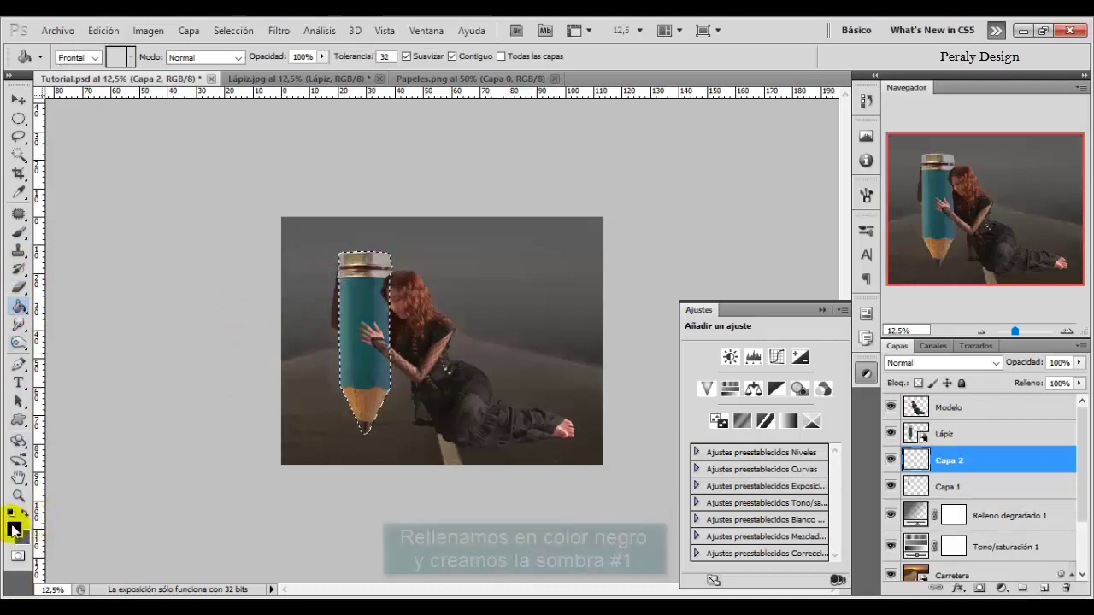
{"action": "left_click", "coordinate": [348, 317]}
{"action": "key", "text": "ctrl+d"}
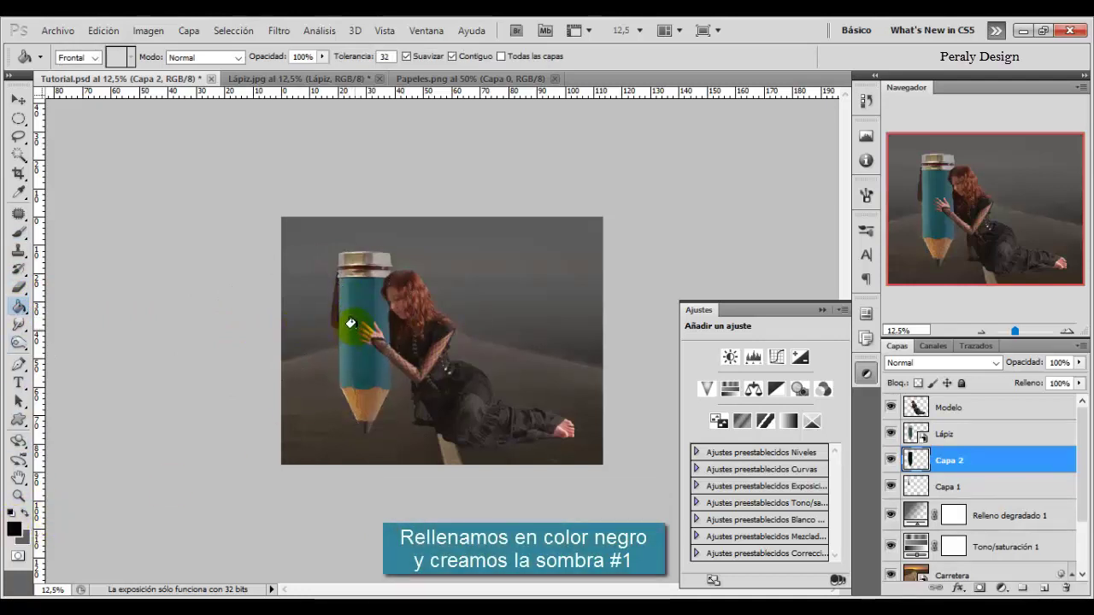
{"action": "key", "text": "ctrl+t"}
Distort the black pencil silhouette on Capa 2, flipping it down below the pencil tip.
{"action": "right_click", "coordinate": [364, 302]}
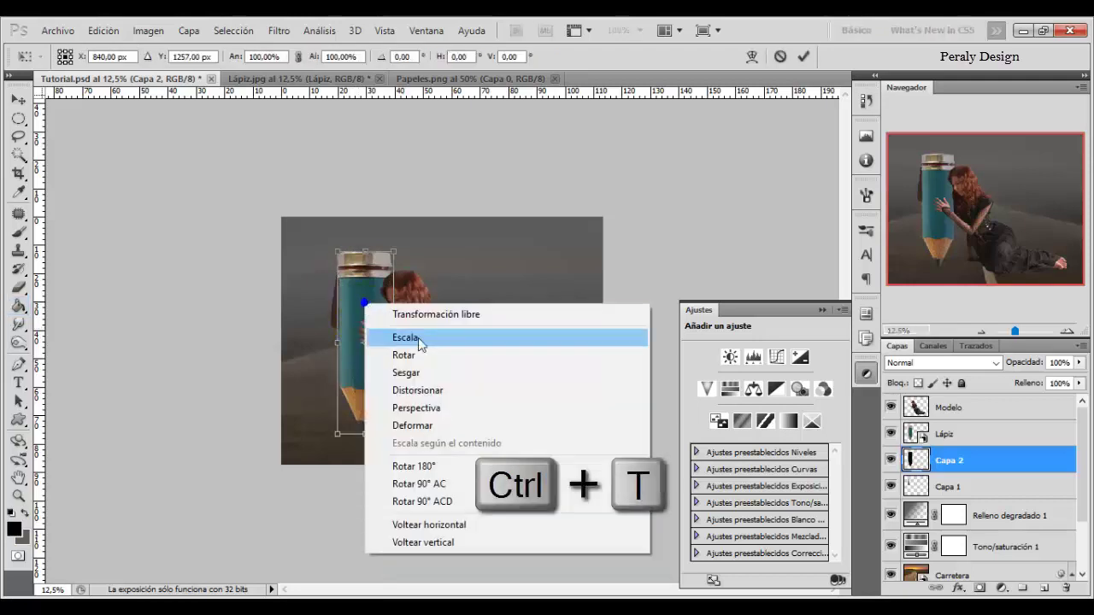
{"action": "left_click", "coordinate": [429, 391]}
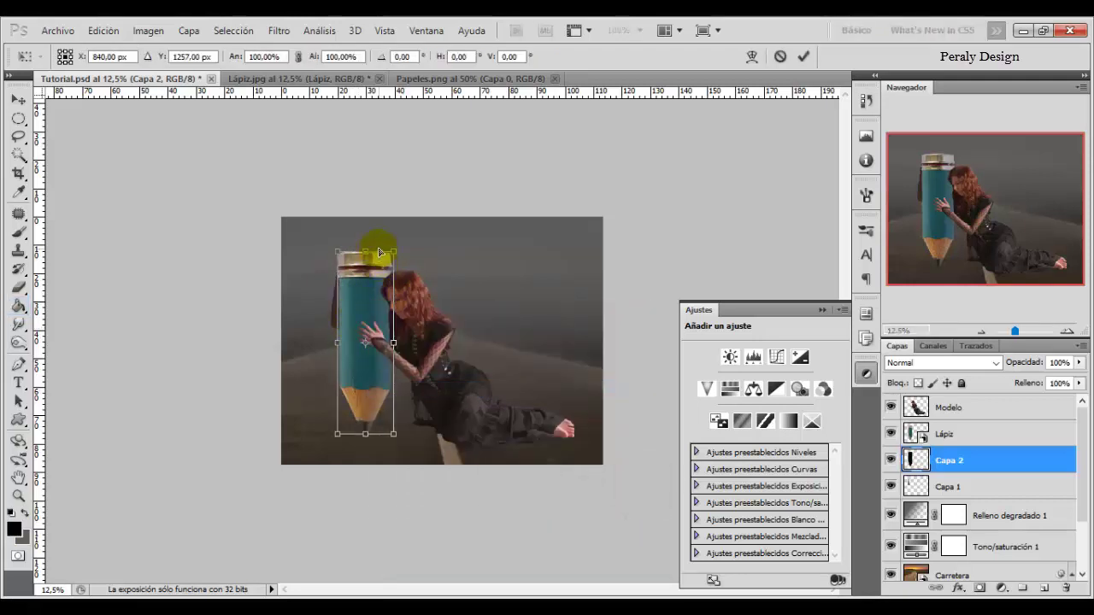
{"action": "mouse_move", "coordinate": [379, 255]}
{"action": "left_mouse_down"}
{"action": "mouse_move", "coordinate": [369, 593]}
{"action": "mouse_move", "coordinate": [373, 537]}
{"action": "mouse_move", "coordinate": [354, 569]}
{"action": "mouse_move", "coordinate": [369, 588]}
{"action": "mouse_move", "coordinate": [367, 578]}
{"action": "left_mouse_up"}
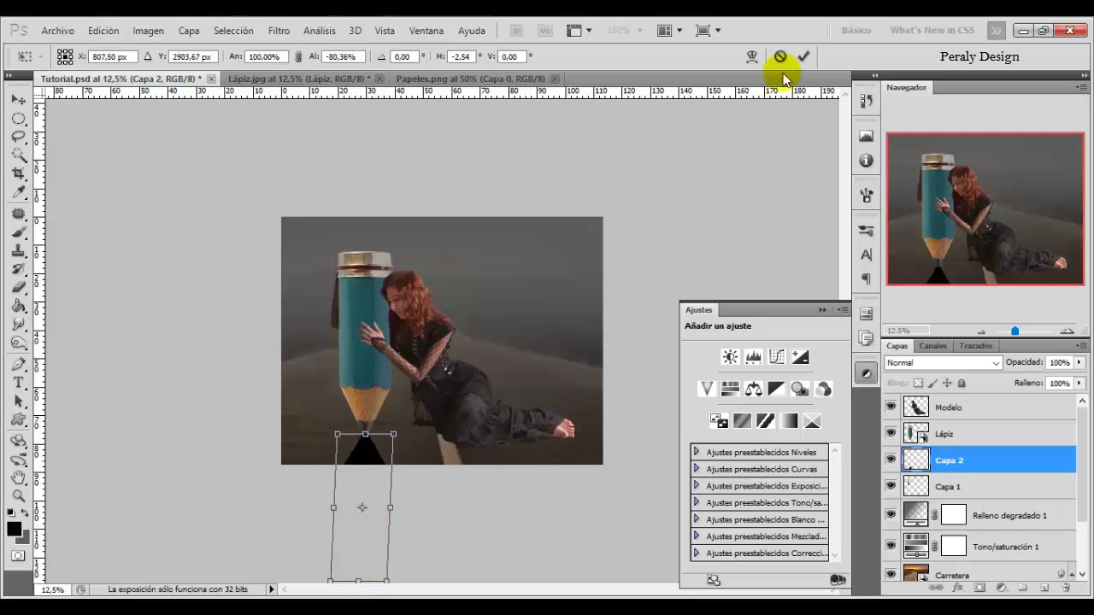
{"action": "left_click", "coordinate": [803, 57]}
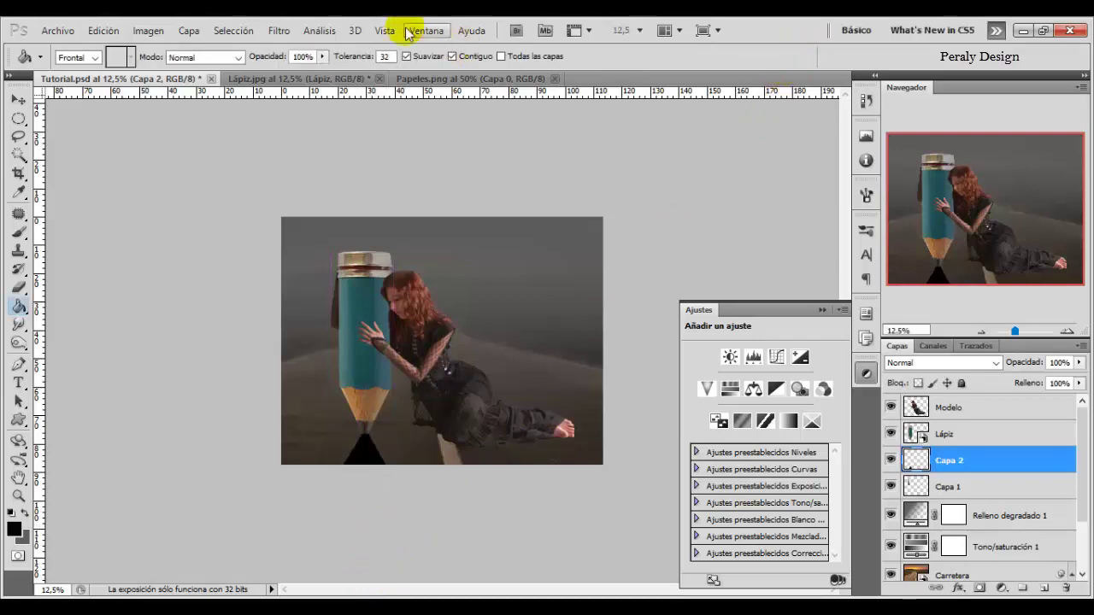
Apply a Gaussian blur with radius 64.6 to the pencil shadow on Capa 2.
{"action": "left_click", "coordinate": [278, 30]}
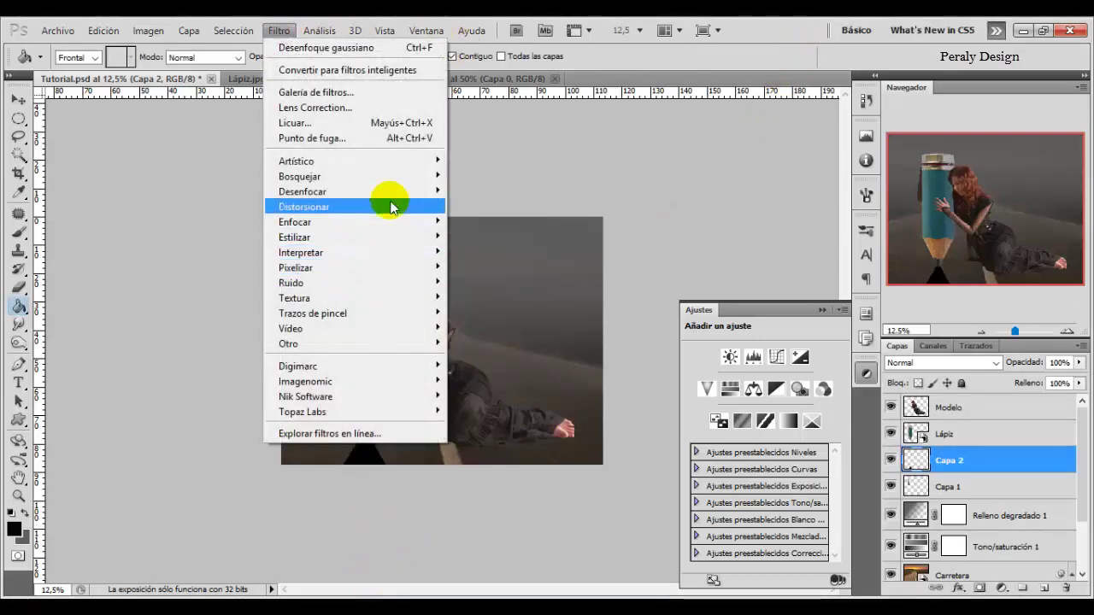
{"action": "mouse_move", "coordinate": [302, 191]}
{"action": "left_click", "coordinate": [478, 296]}
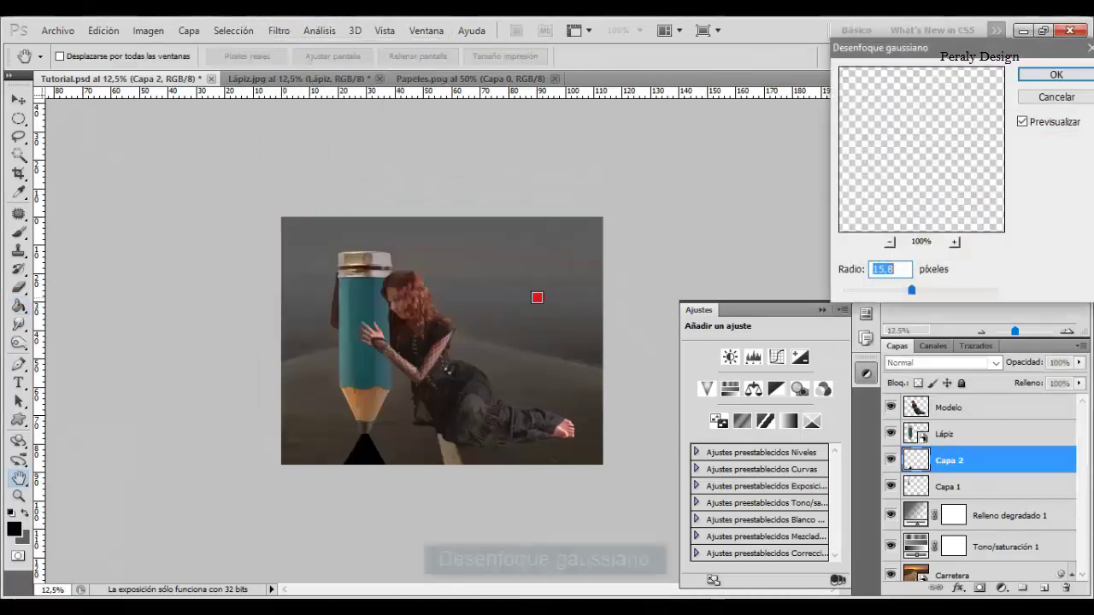
{"action": "left_click_drag", "start_coordinate": [911, 291], "coordinate": [959, 290]}
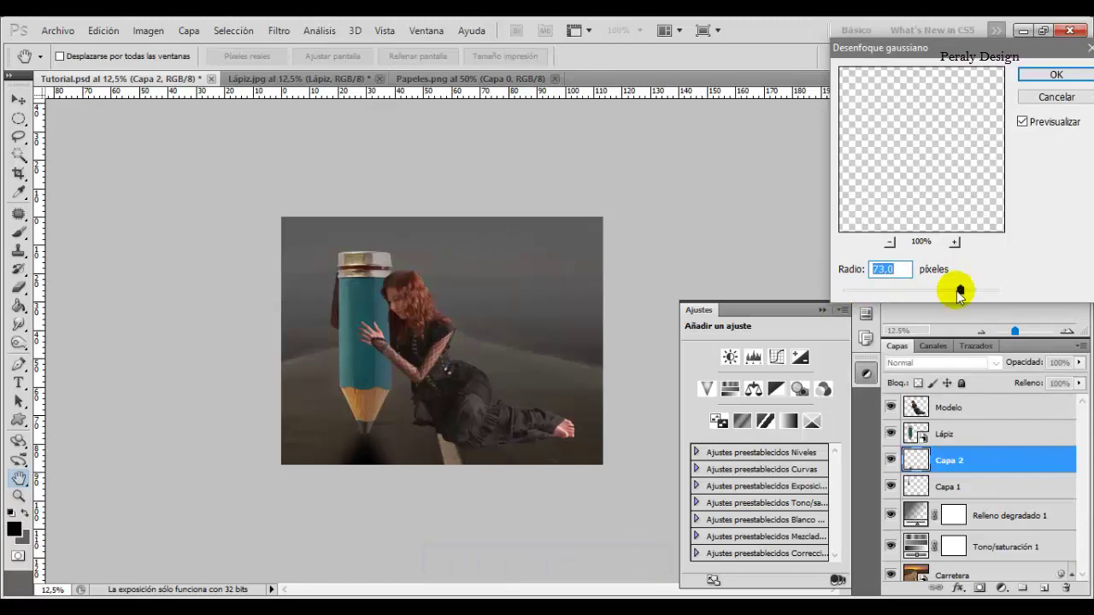
{"action": "left_click_drag", "start_coordinate": [950, 295], "coordinate": [951, 292]}
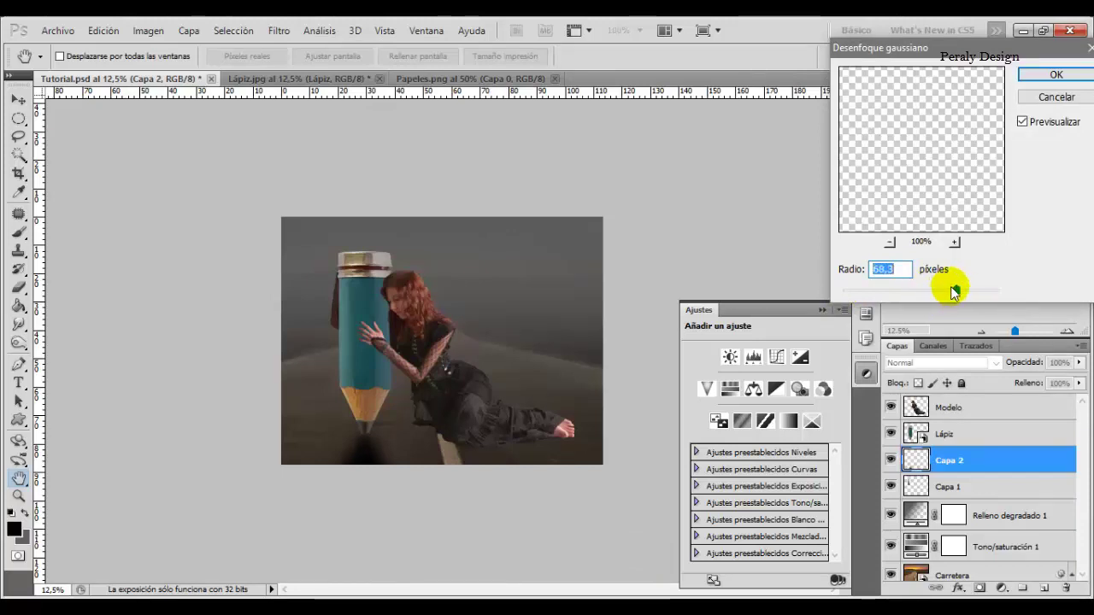
{"action": "left_click", "coordinate": [954, 292]}
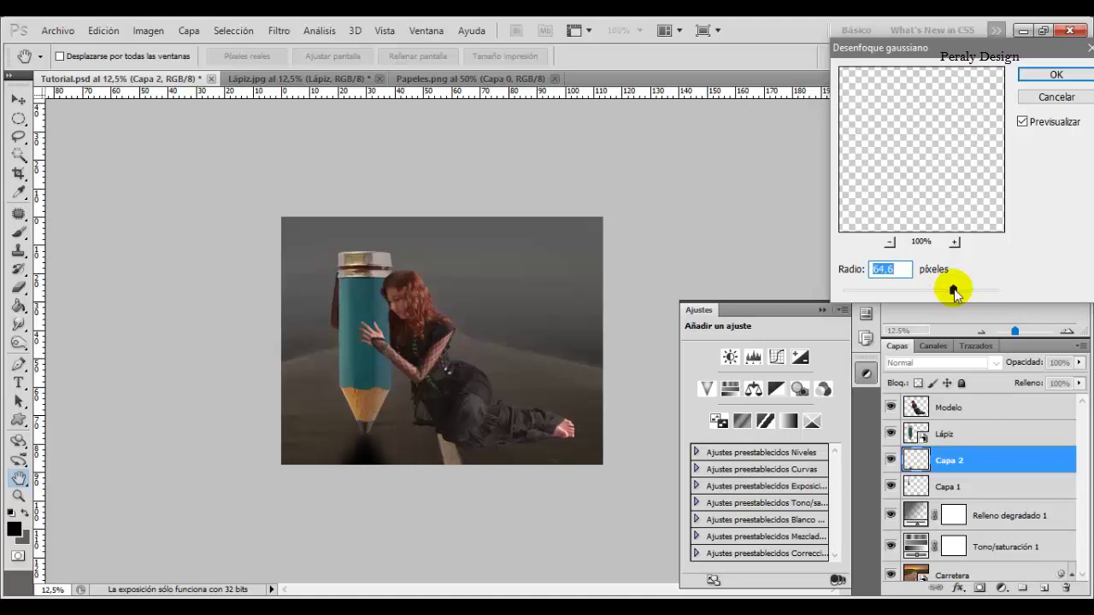
{"action": "left_click", "coordinate": [1057, 75]}
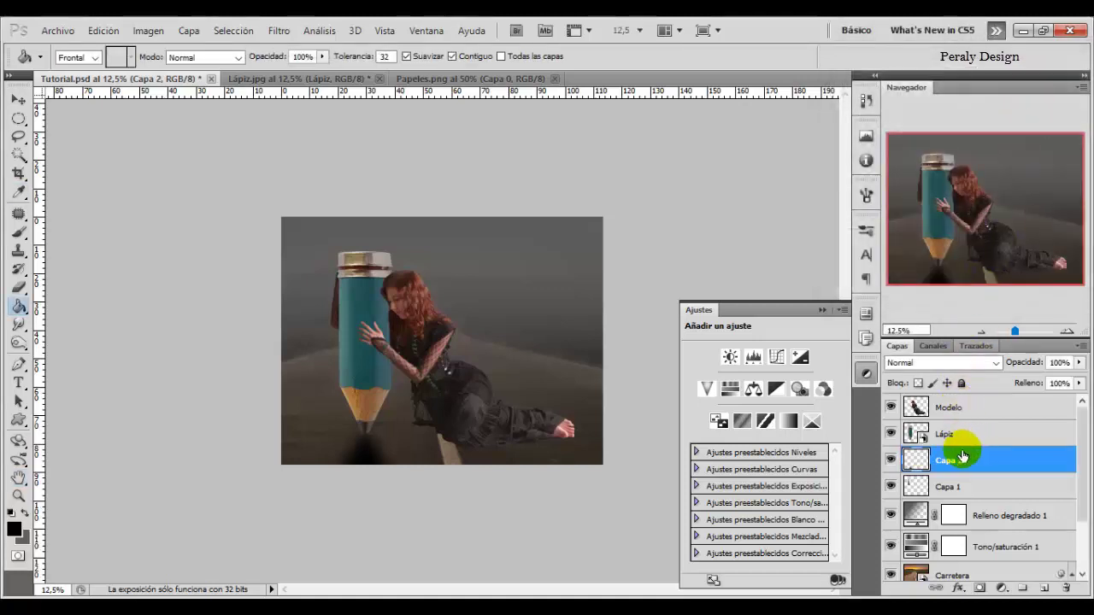
Lower Capa 2's opacity to 30% and toggle the shadow's visibility to compare.
{"action": "left_click_drag", "start_coordinate": [1024, 368], "coordinate": [984, 372]}
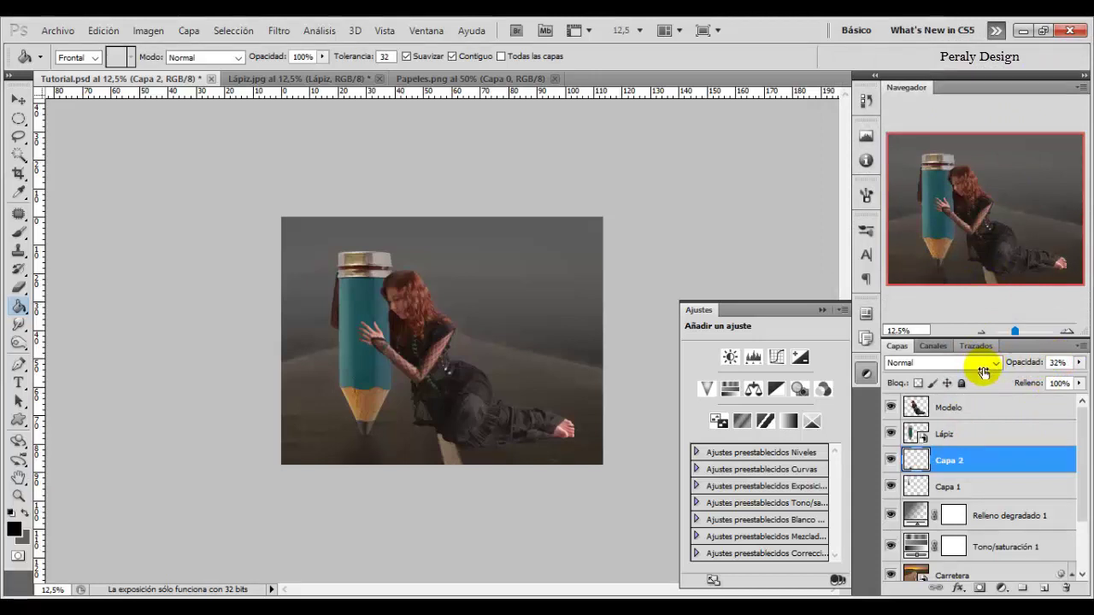
{"action": "left_click", "coordinate": [891, 460]}
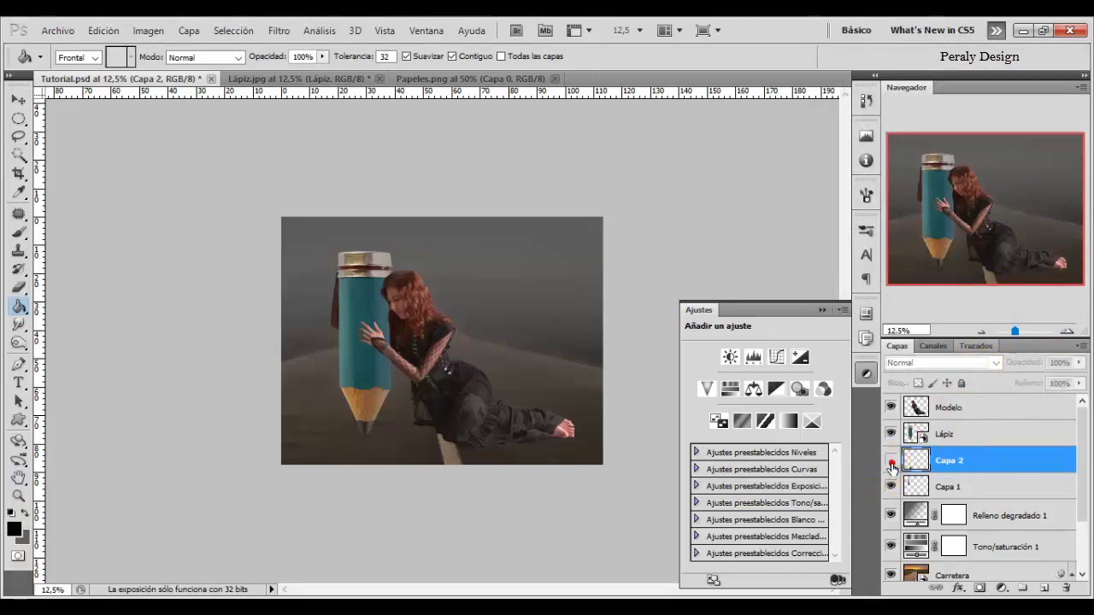
{"action": "left_click", "coordinate": [17, 102]}
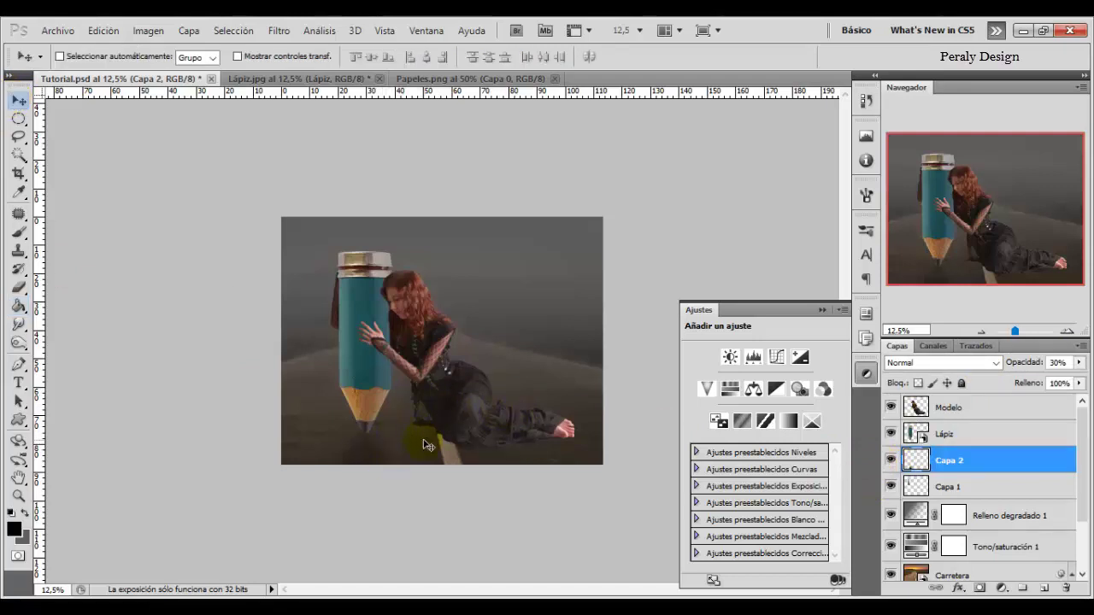
{"action": "left_click", "coordinate": [892, 461]}
Add new layer Capa 3 and set the Brush tool to 20% opacity.
{"action": "left_click", "coordinate": [1045, 589]}
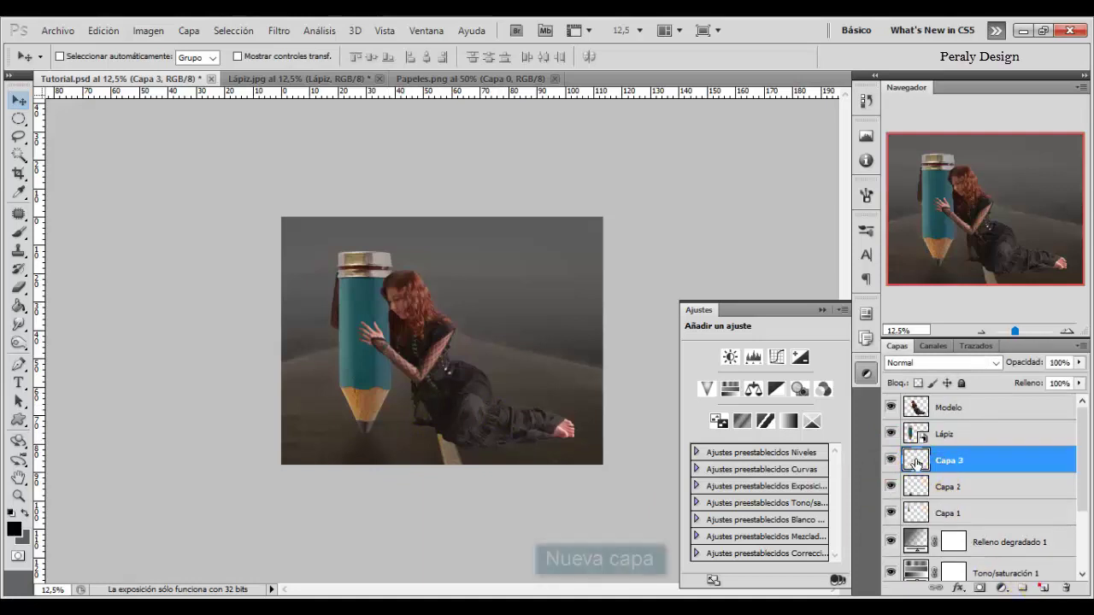
{"action": "key", "text": "g"}
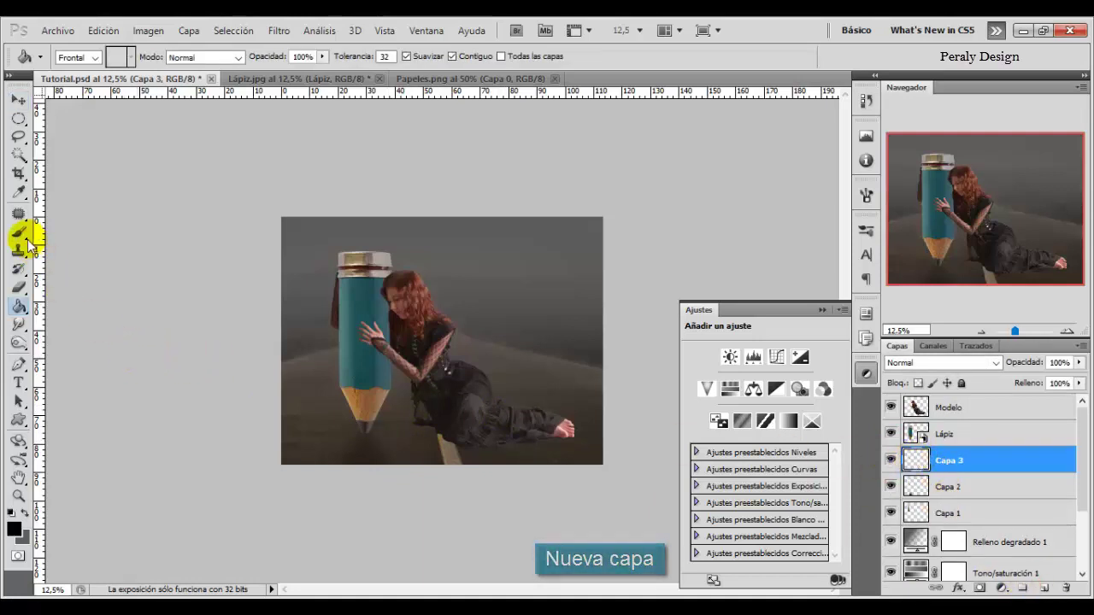
{"action": "left_click", "coordinate": [18, 232]}
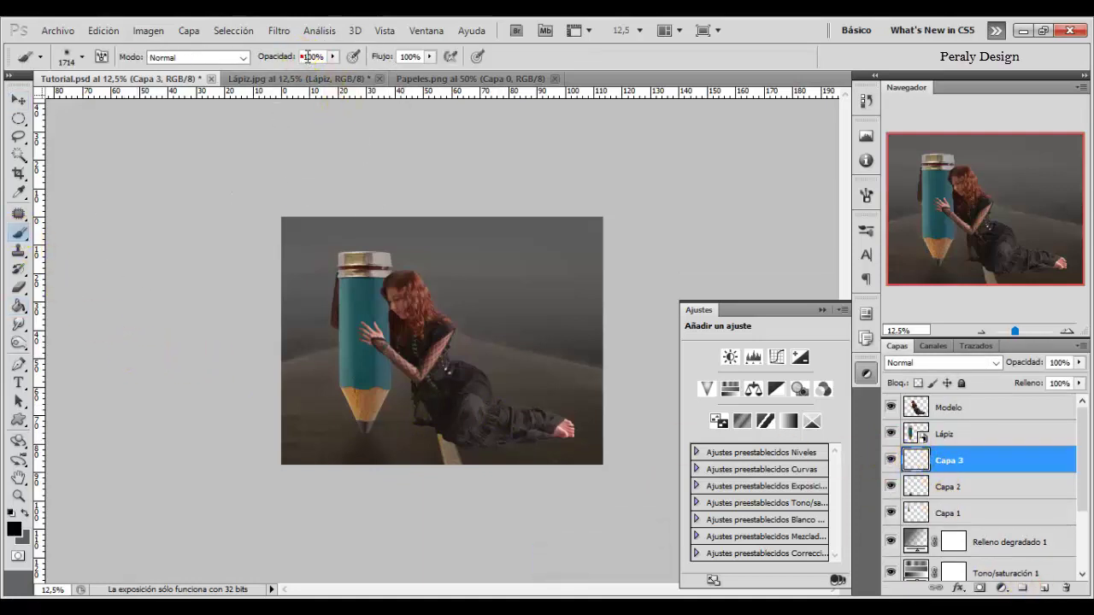
{"action": "left_click", "coordinate": [308, 57]}
{"action": "type", "text": "20"}
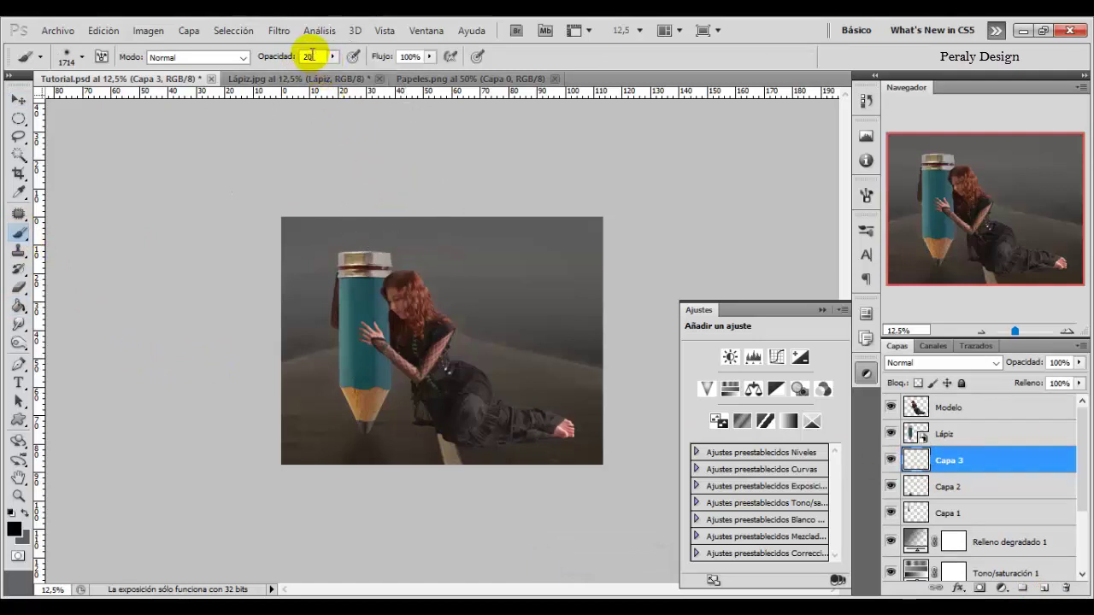
{"action": "left_click", "coordinate": [519, 54]}
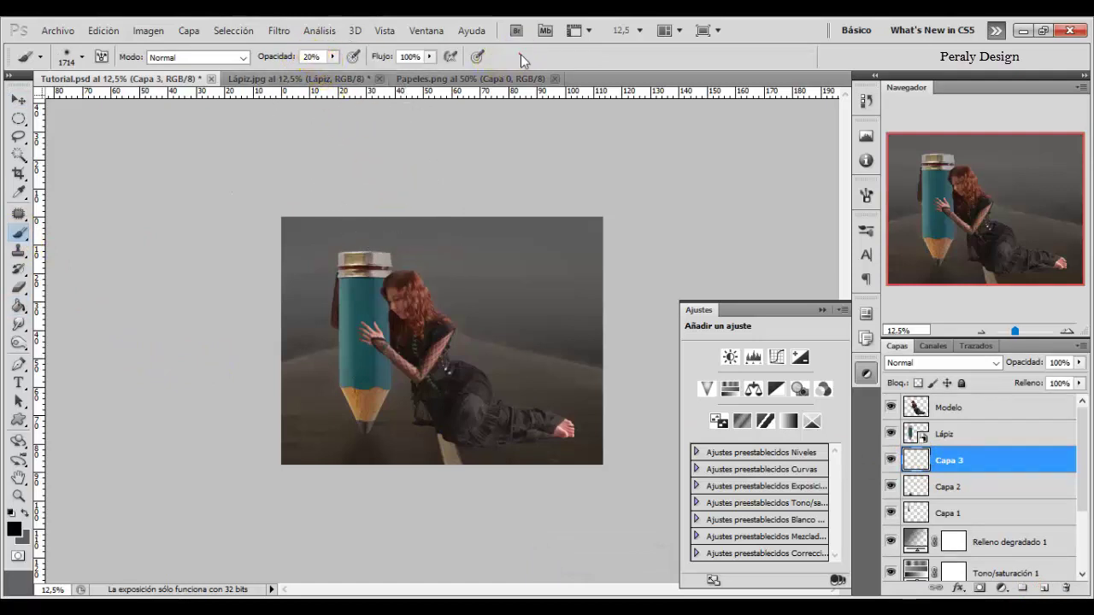
Zoom in on the pencil tip and set the brush size to 82 px.
{"action": "left_click", "coordinate": [18, 496]}
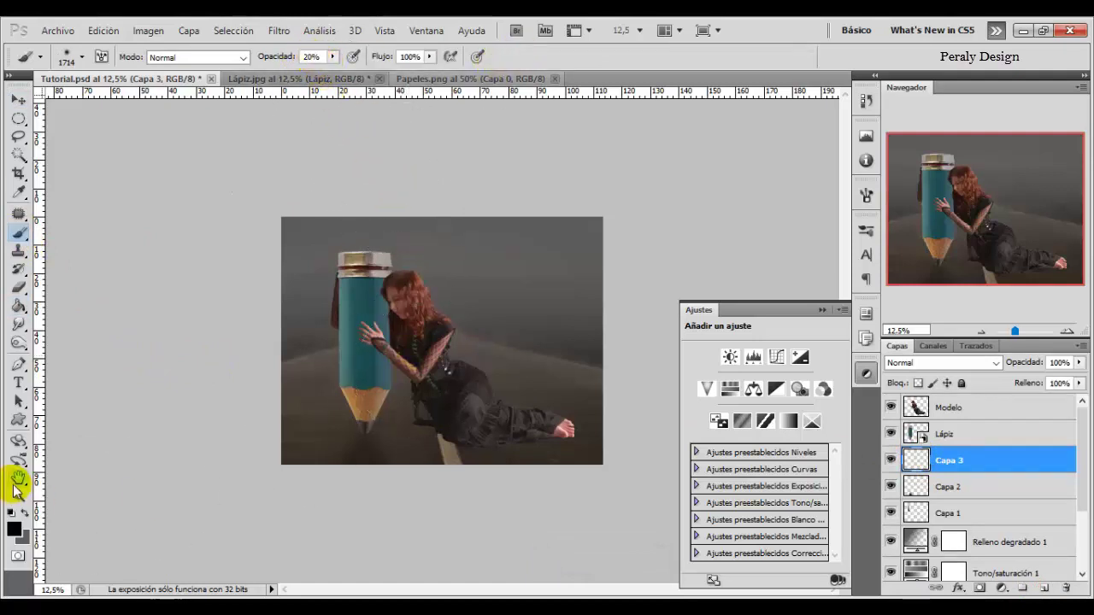
{"action": "left_click", "coordinate": [361, 463]}
{"action": "left_click", "coordinate": [358, 464]}
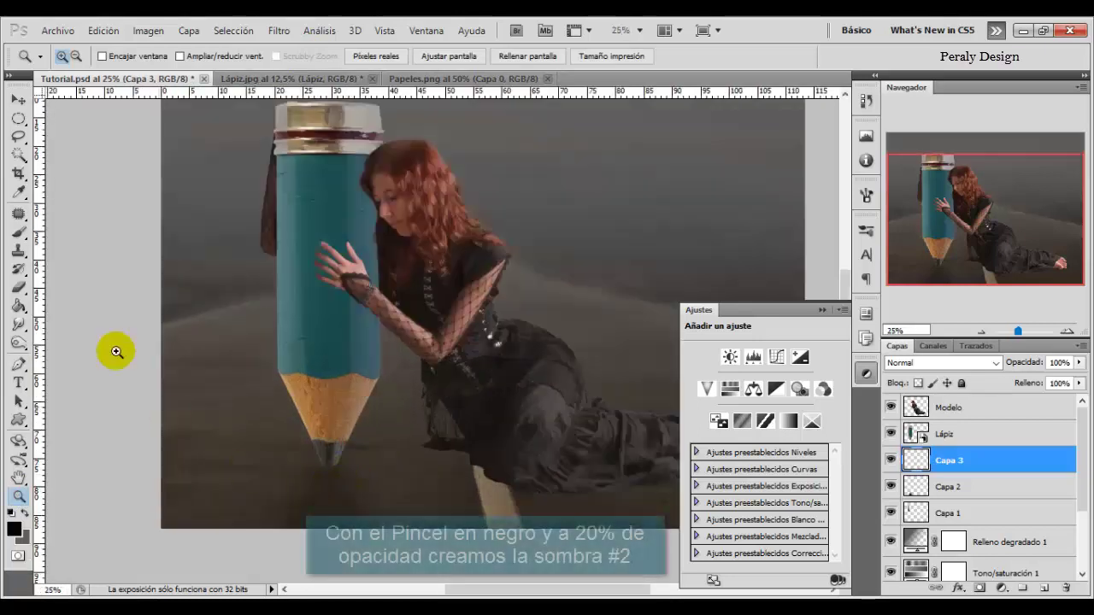
{"action": "left_click", "coordinate": [18, 236]}
{"action": "right_click", "coordinate": [442, 429]}
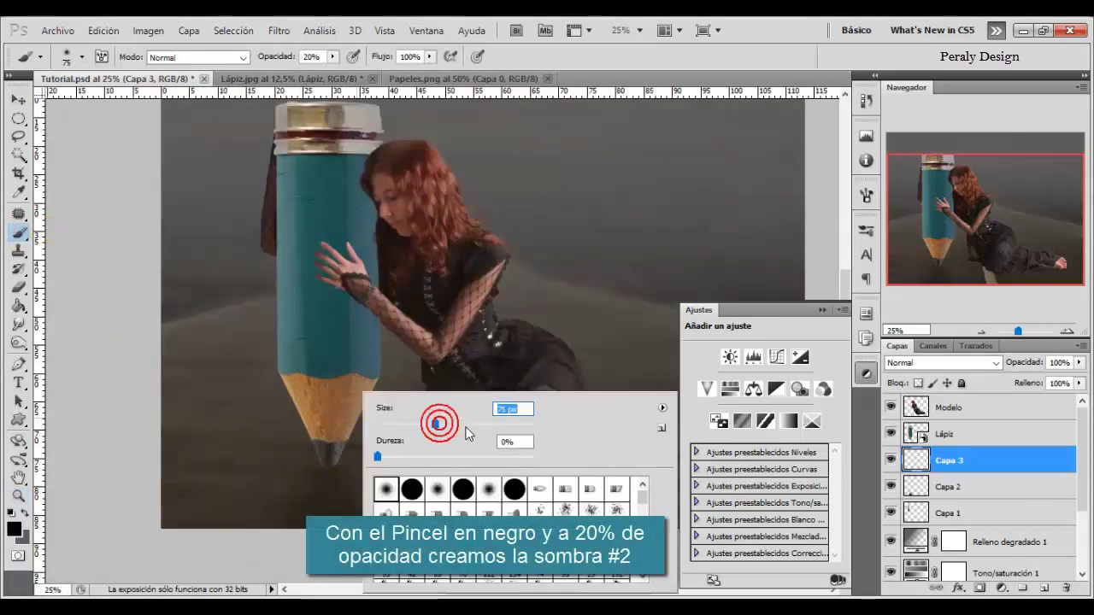
{"action": "left_click_drag", "start_coordinate": [438, 424], "coordinate": [442, 425]}
{"action": "key", "text": "Return"}
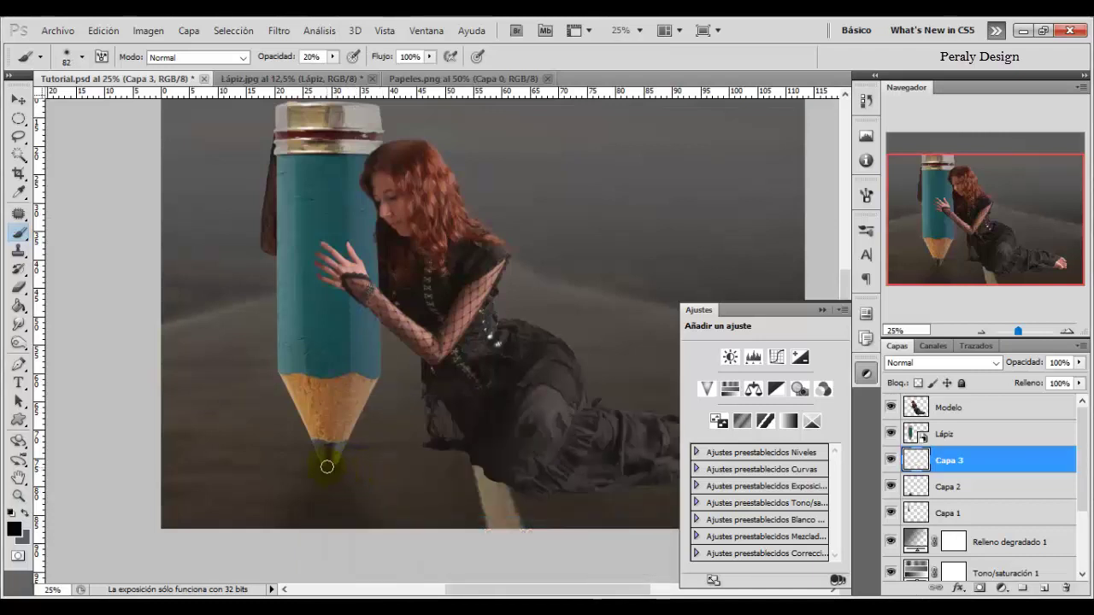
Paint a soft black shadow around the pencil tip on Capa 3 and zoom back out.
{"action": "left_click_drag", "start_coordinate": [335, 462], "coordinate": [327, 464]}
{"action": "left_click", "coordinate": [18, 495]}
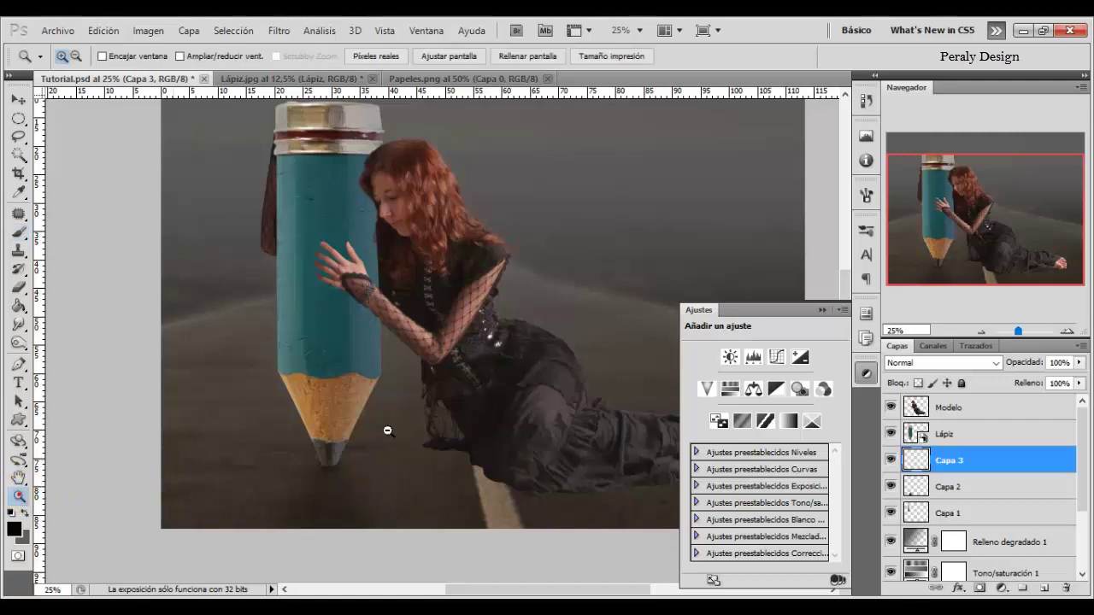
{"action": "left_click", "coordinate": [405, 425], "text": "alt"}
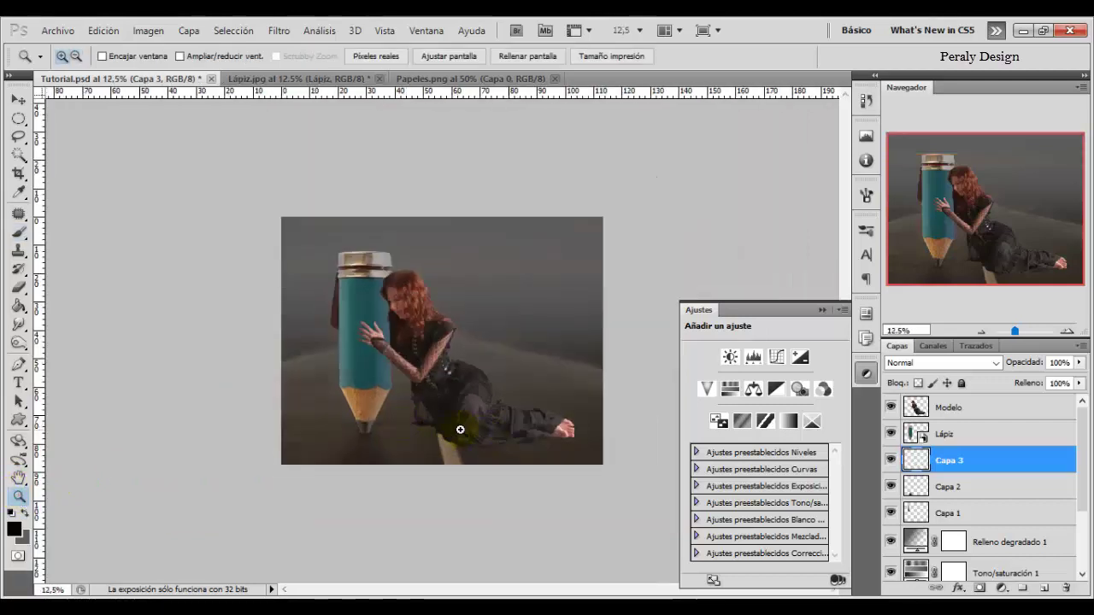
{"action": "left_click", "coordinate": [944, 436]}
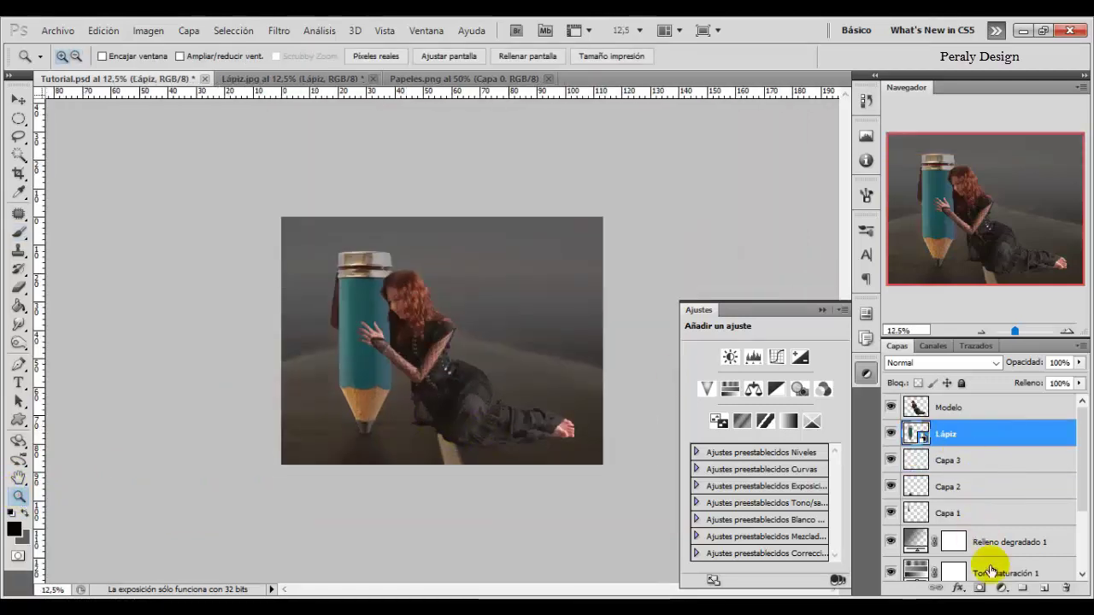
Add a Tono/saturación adjustment clipped to the Lápiz layer with Luminosidad -15.
{"action": "left_click", "coordinate": [1002, 592]}
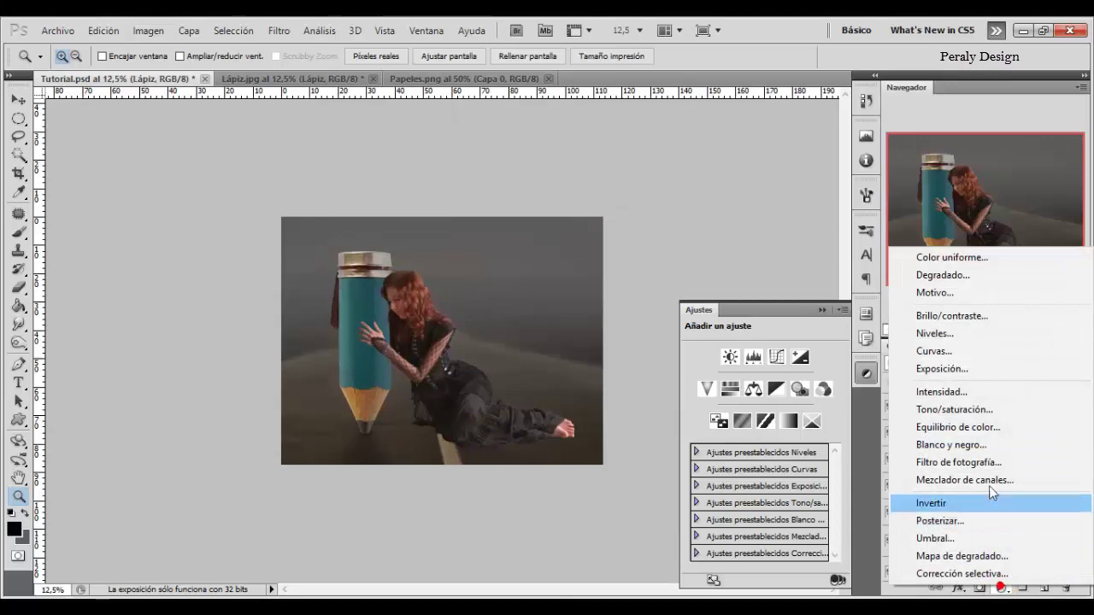
{"action": "left_click", "coordinate": [965, 408]}
{"action": "right_click", "coordinate": [977, 434]}
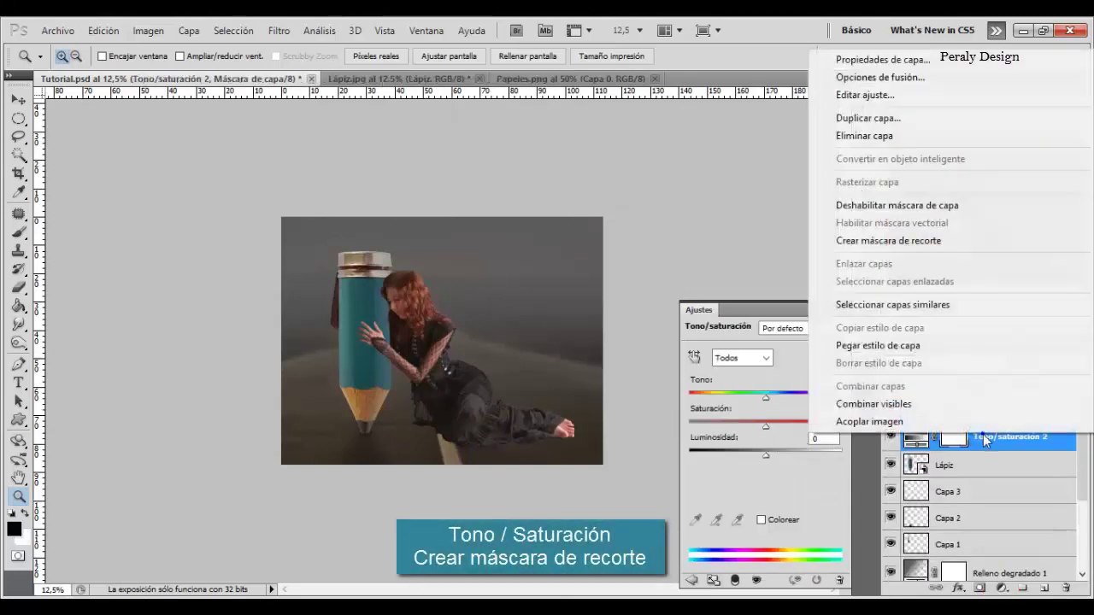
{"action": "left_click", "coordinate": [913, 243]}
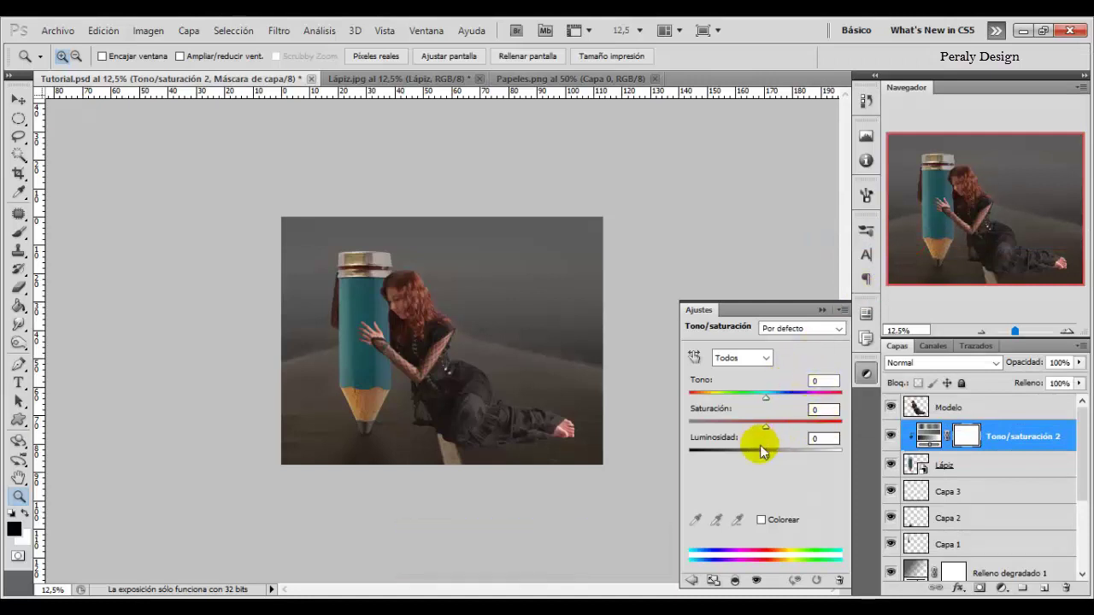
{"action": "left_click_drag", "start_coordinate": [766, 459], "coordinate": [754, 461]}
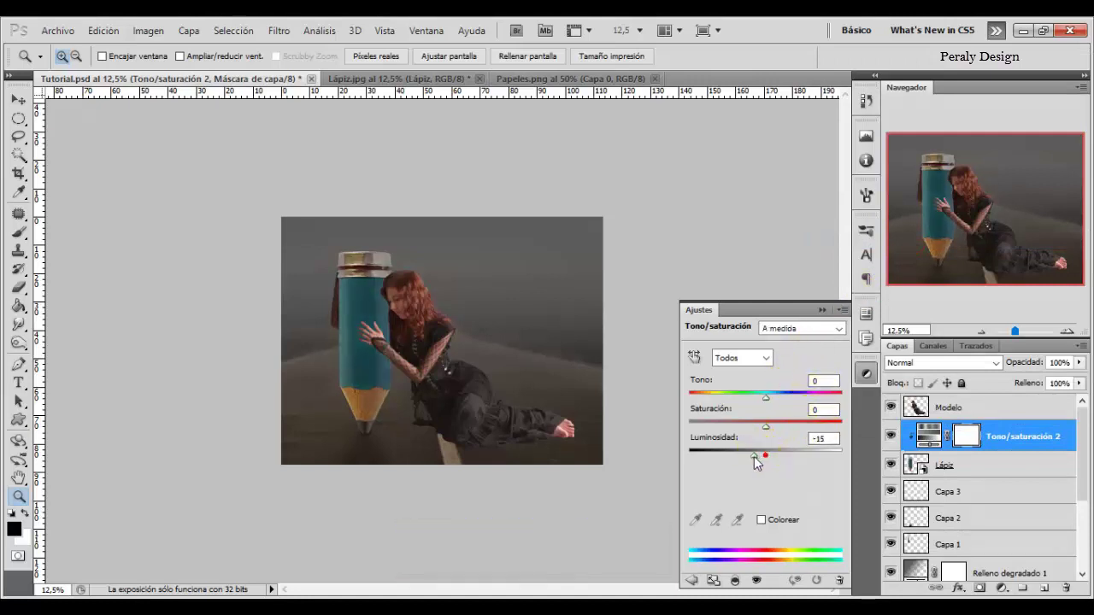
{"action": "left_click", "coordinate": [891, 437]}
{"action": "left_click", "coordinate": [890, 436]}
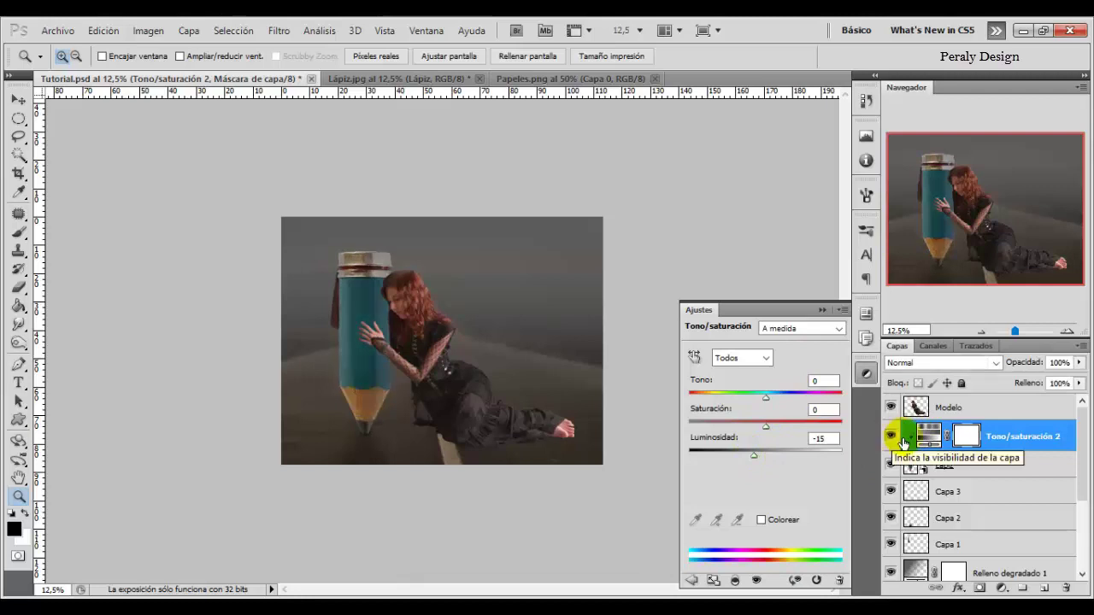
Add Capa 4 clipped to the pencil, fill it with 50% grey, and set it to Luz suave.
{"action": "left_click", "coordinate": [1046, 592]}
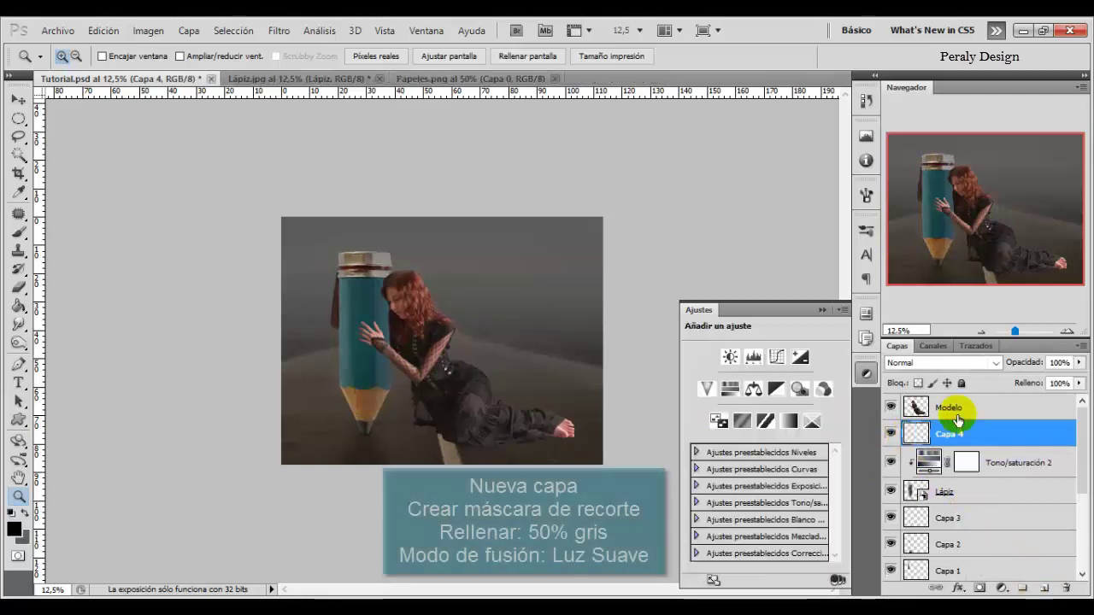
{"action": "right_click", "coordinate": [956, 428]}
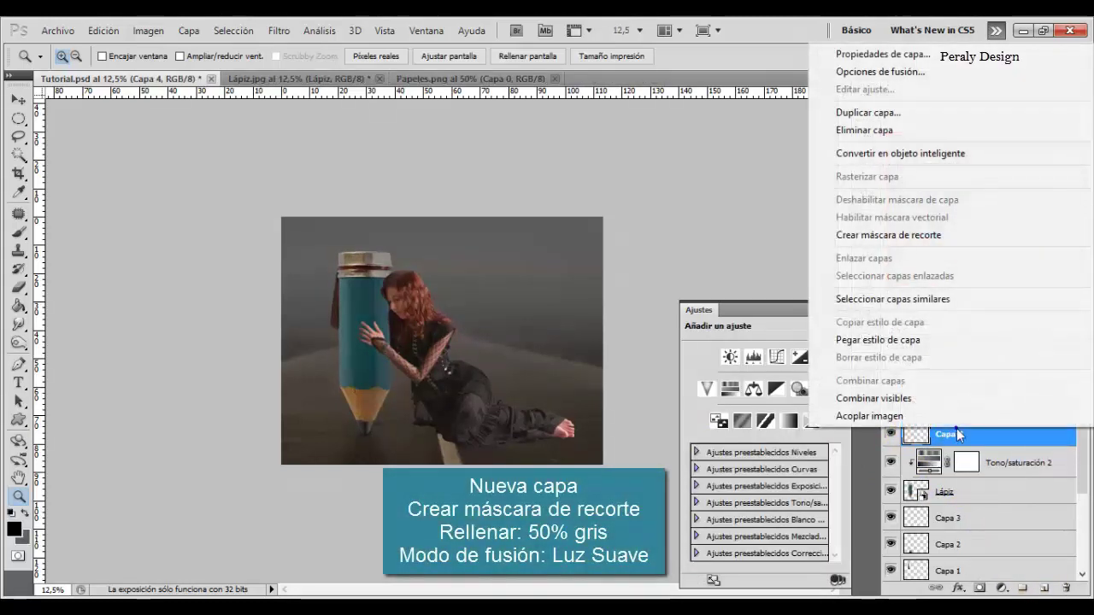
{"action": "left_click", "coordinate": [891, 236]}
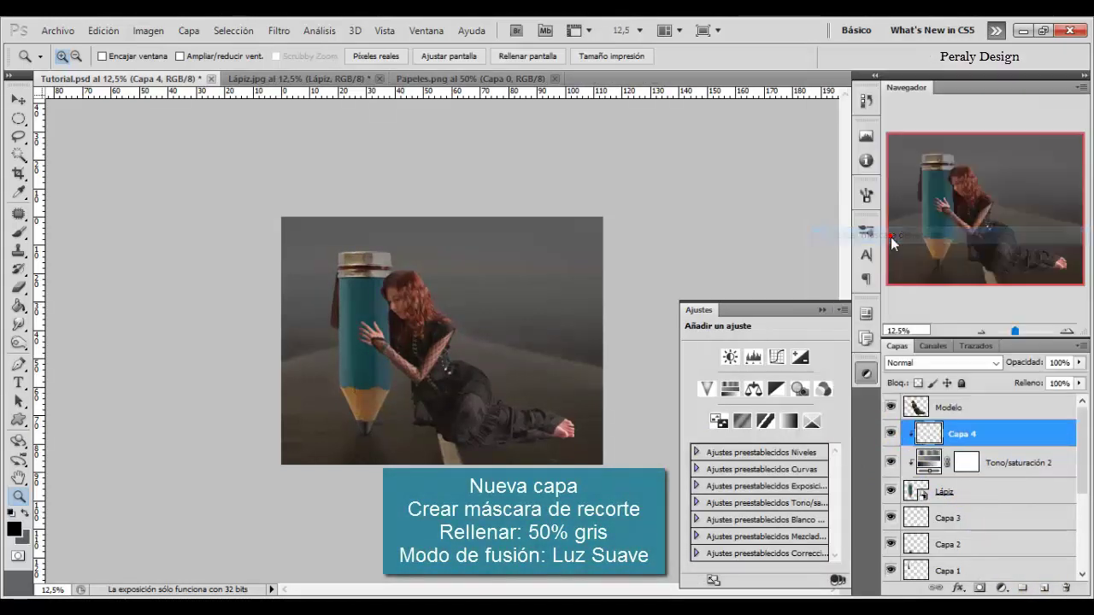
{"action": "left_click", "coordinate": [100, 30]}
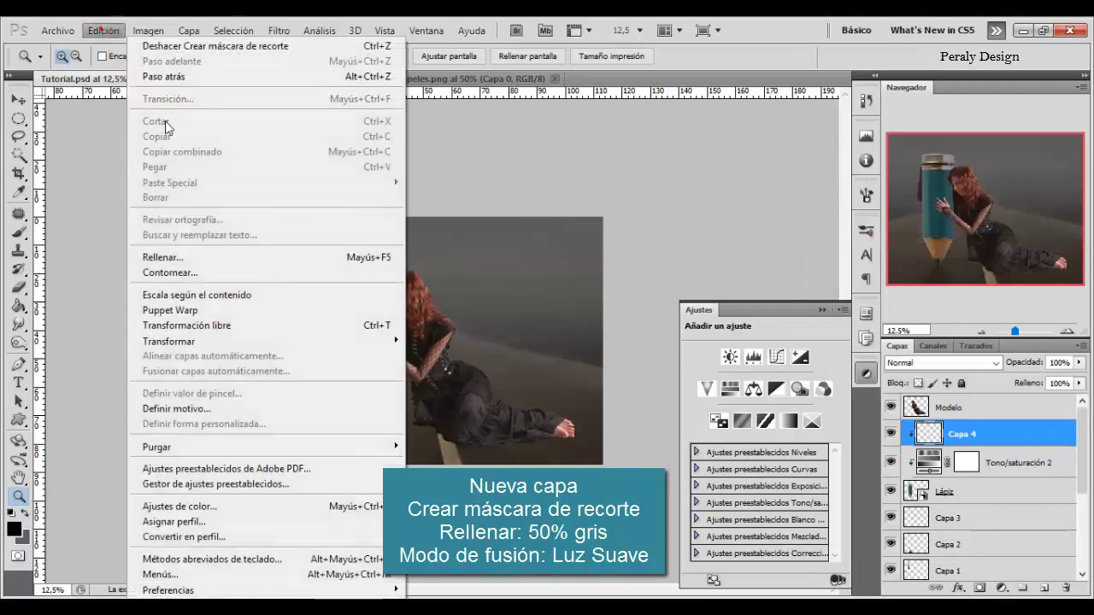
{"action": "left_click", "coordinate": [204, 258]}
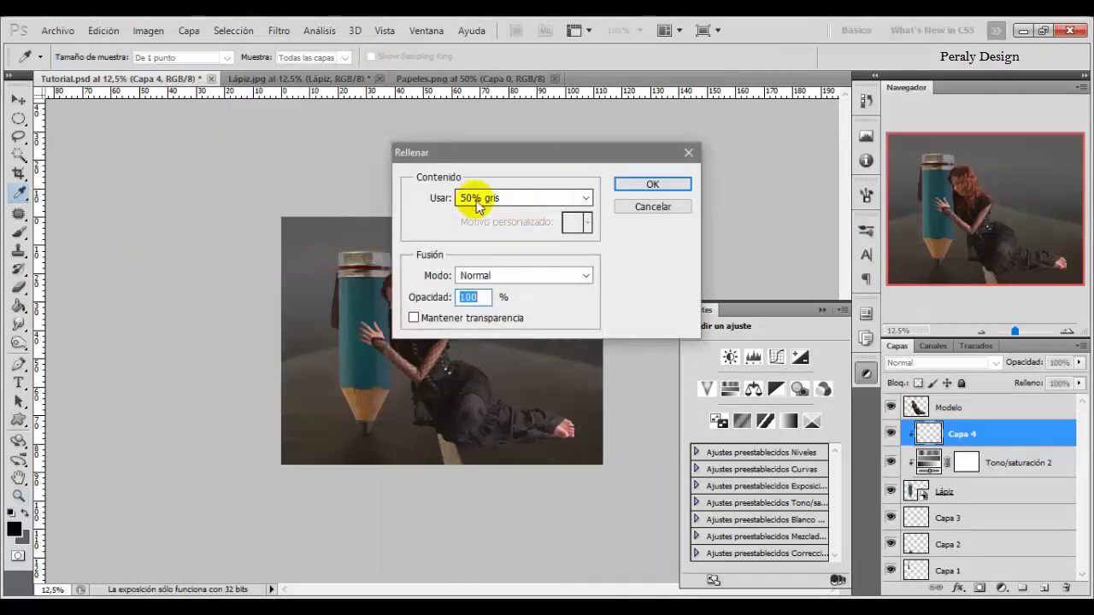
{"action": "left_click", "coordinate": [649, 186]}
{"action": "key", "text": "z"}
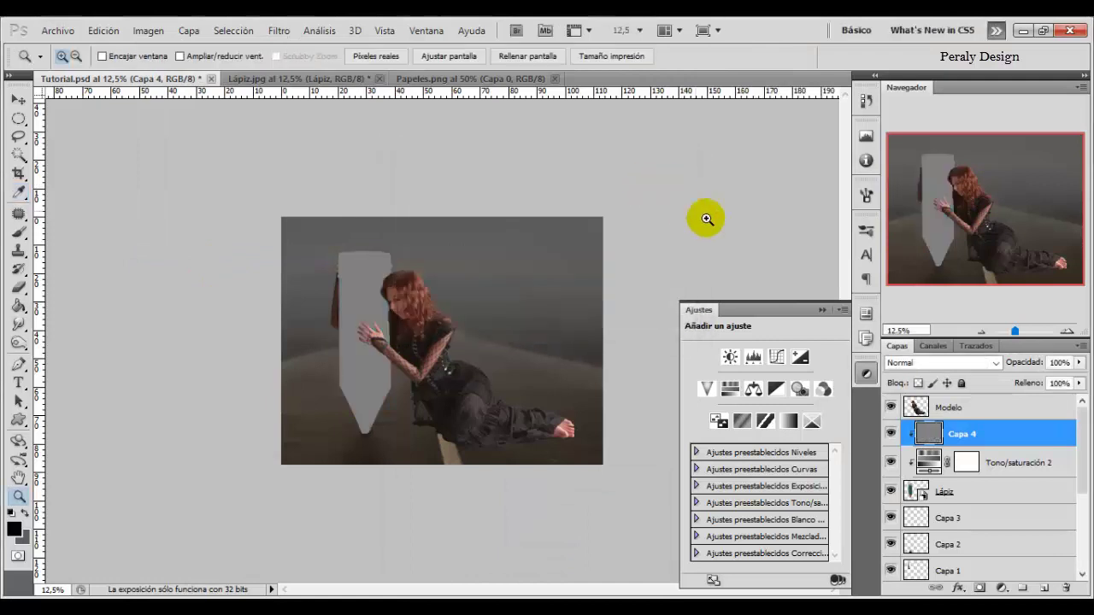
{"action": "left_click", "coordinate": [928, 363]}
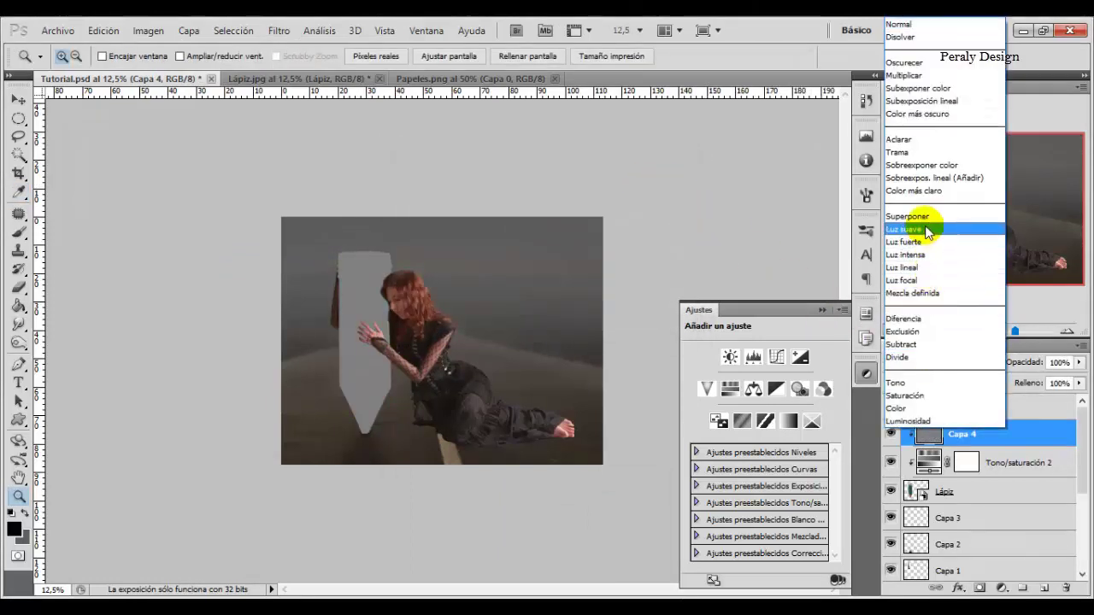
{"action": "left_click", "coordinate": [893, 231]}
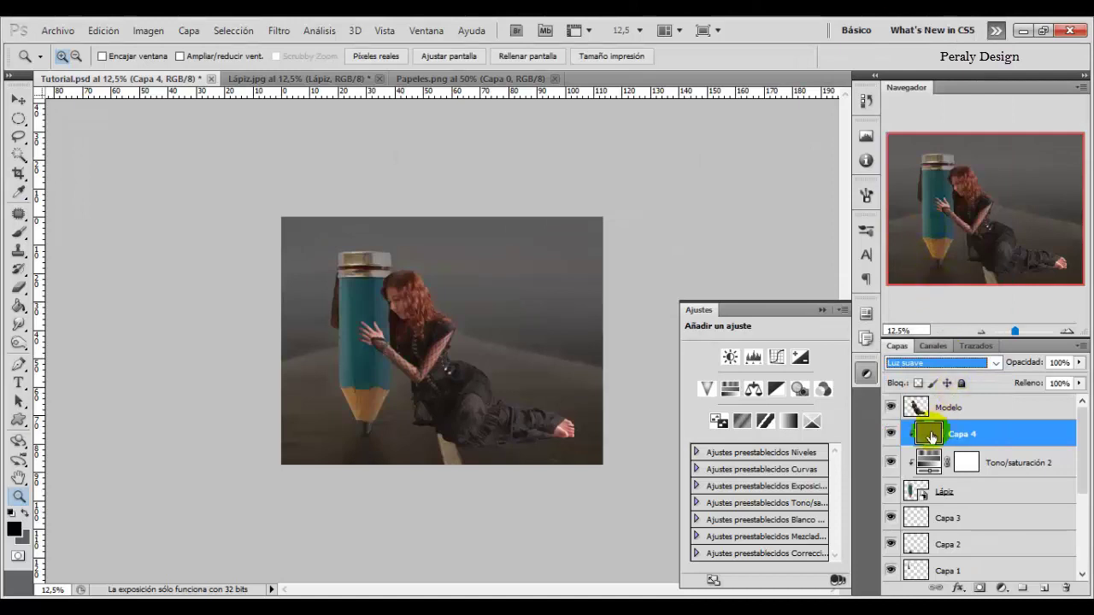
Dodge the pencil near her hand with a 442 px soft brush, then shrink it to 108 px.
{"action": "left_click", "coordinate": [19, 343]}
{"action": "right_click", "coordinate": [380, 344]}
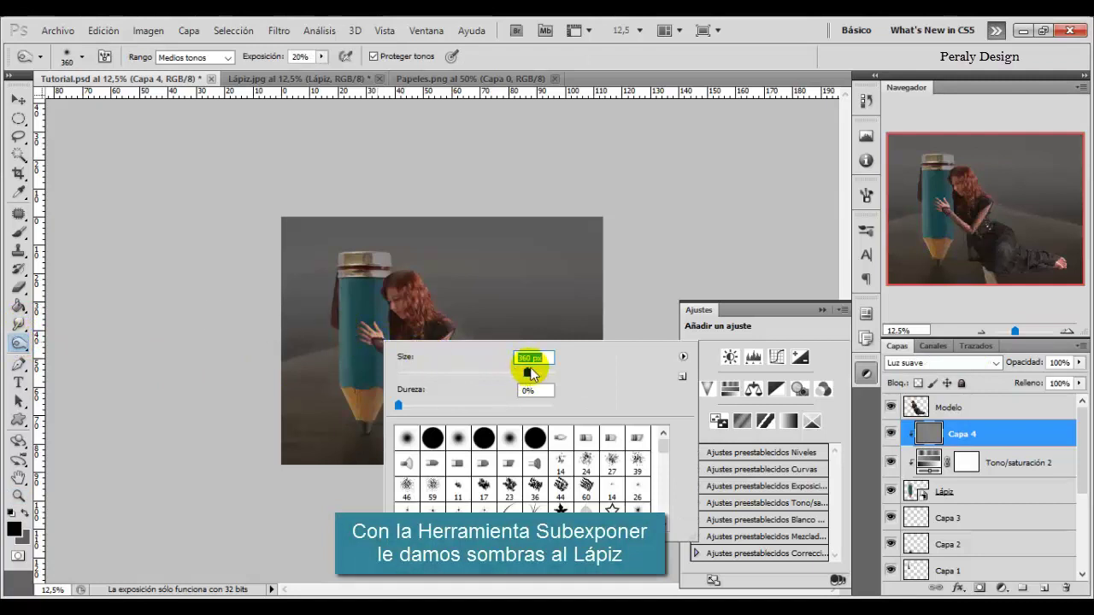
{"action": "left_click_drag", "start_coordinate": [530, 374], "coordinate": [540, 374]}
{"action": "left_click", "coordinate": [356, 307]}
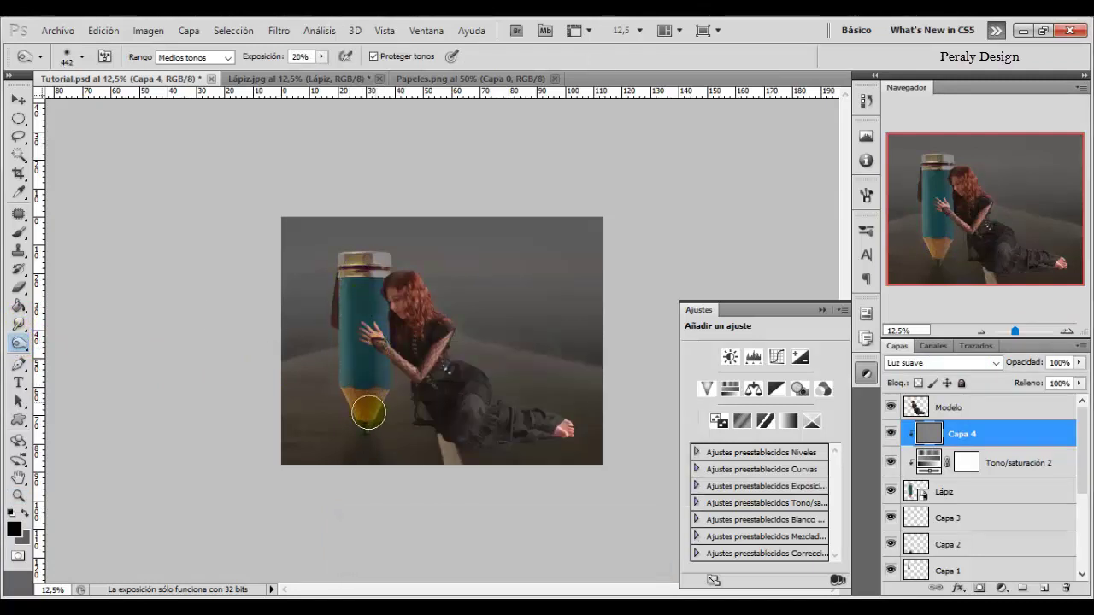
{"action": "left_click_drag", "start_coordinate": [359, 342], "coordinate": [361, 349]}
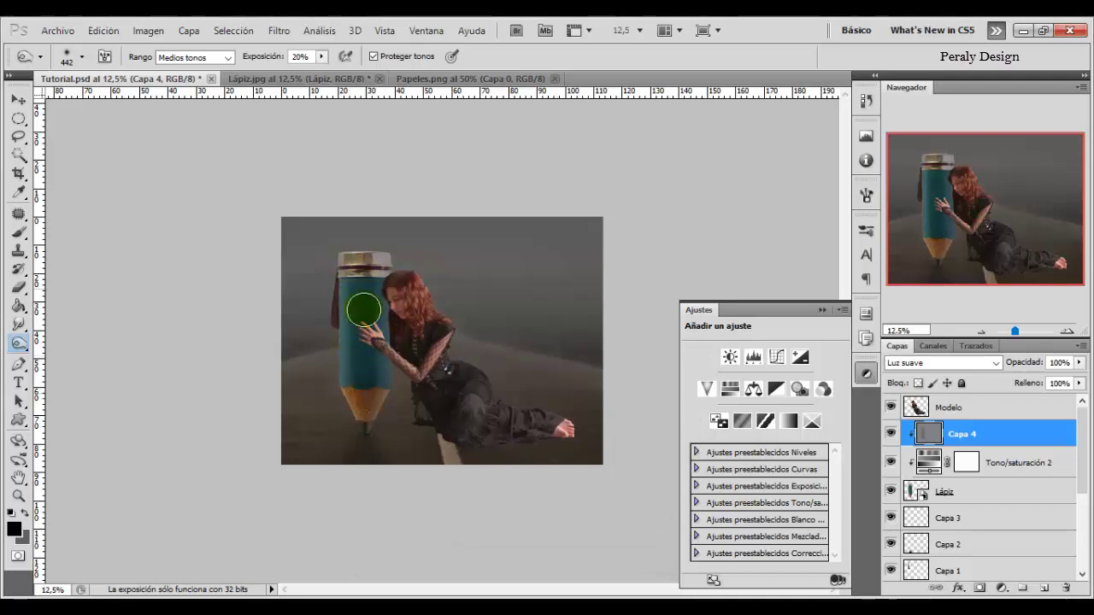
{"action": "right_click", "coordinate": [377, 402]}
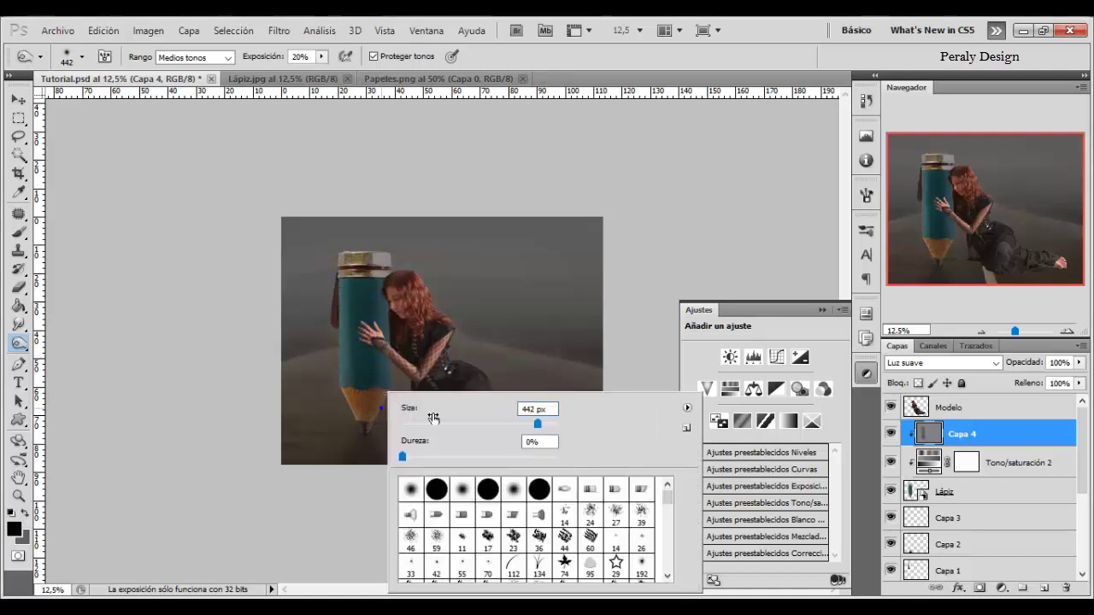
{"action": "left_click", "coordinate": [499, 424]}
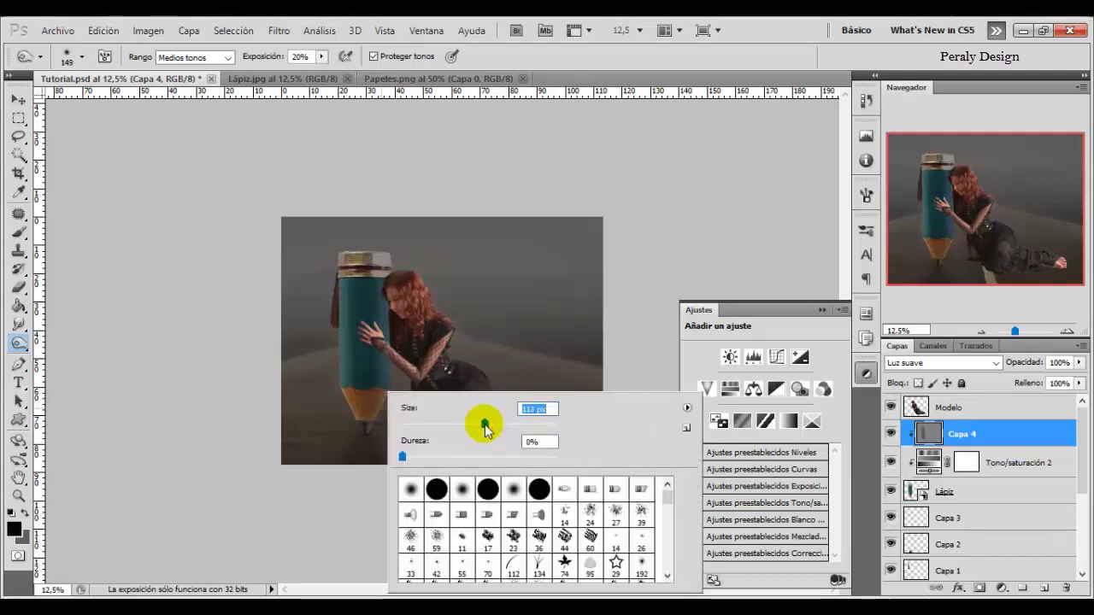
{"action": "left_click_drag", "start_coordinate": [495, 425], "coordinate": [352, 394]}
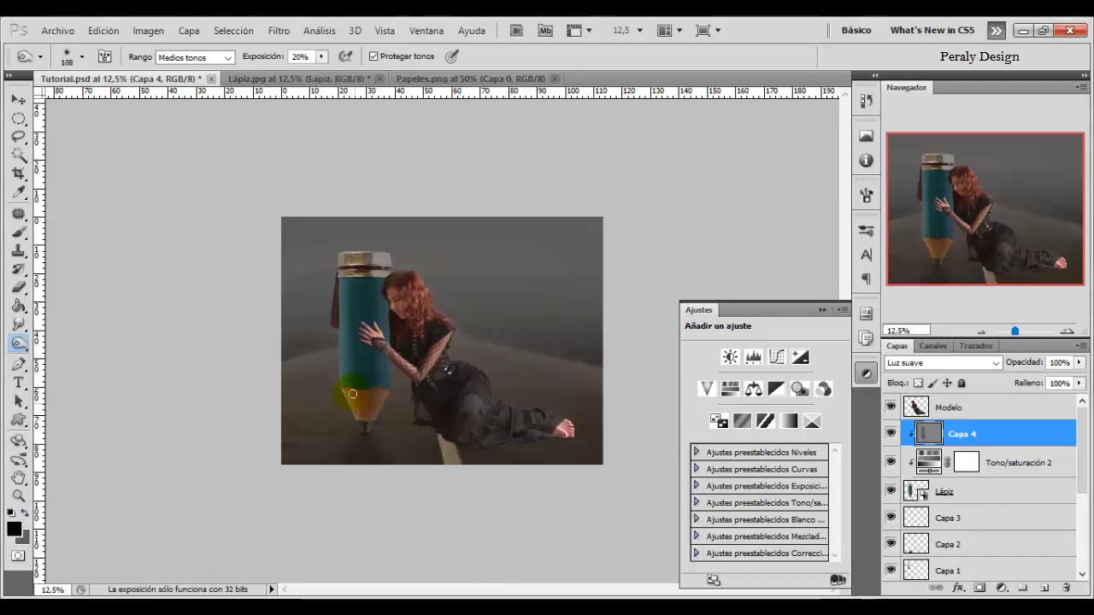
{"action": "left_click", "coordinate": [889, 438]}
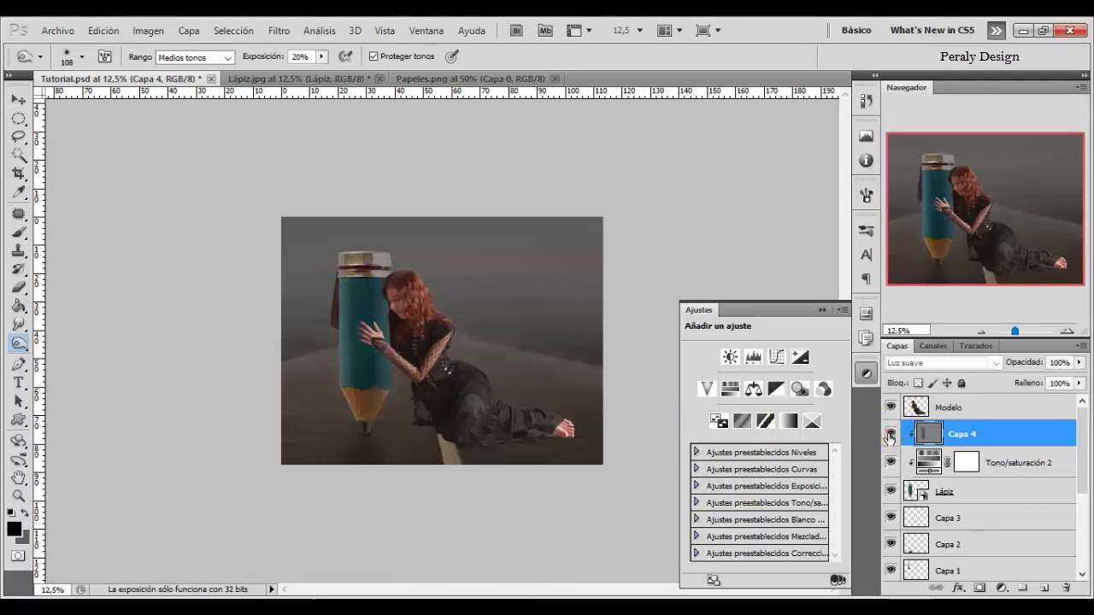
On new layer Capa 5, load the Modelo selection, fill it black, and deselect.
{"action": "left_click", "coordinate": [1044, 588]}
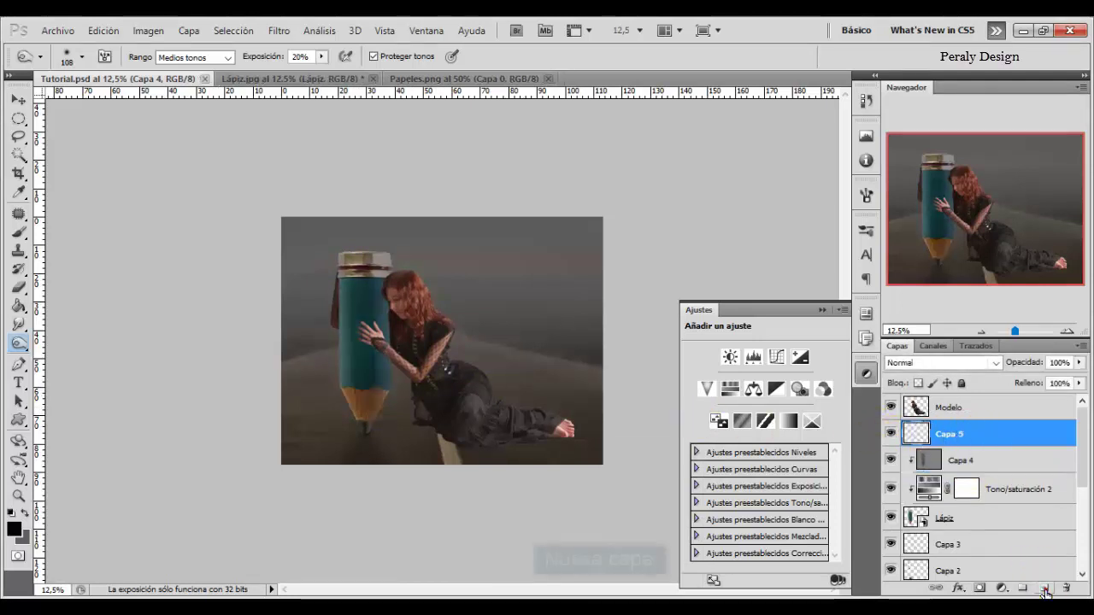
{"action": "left_click", "coordinate": [915, 407], "text": "ctrl"}
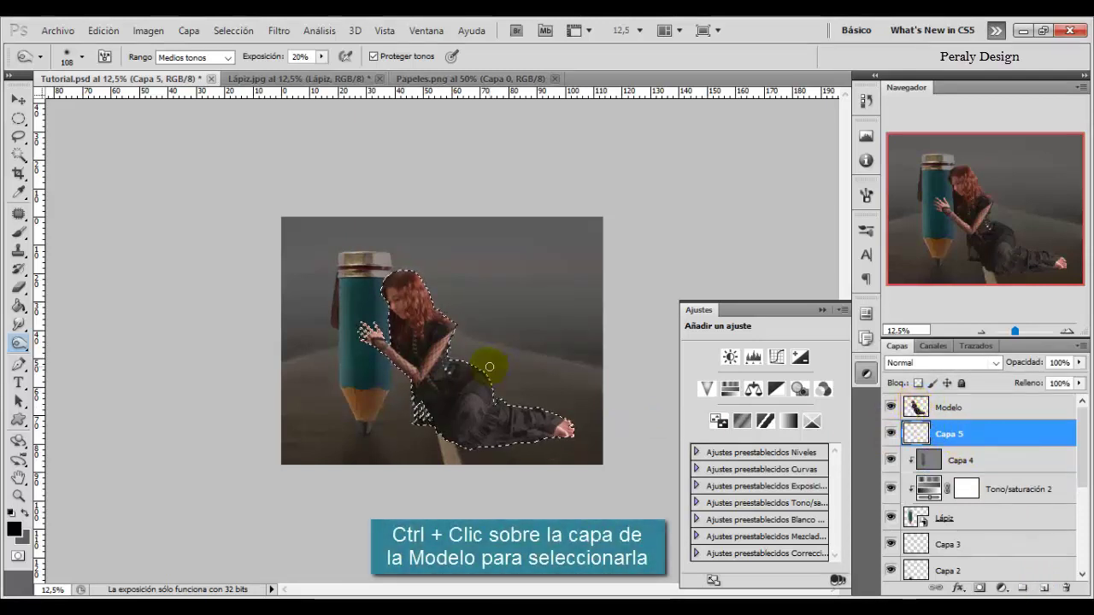
{"action": "left_click", "coordinate": [19, 307]}
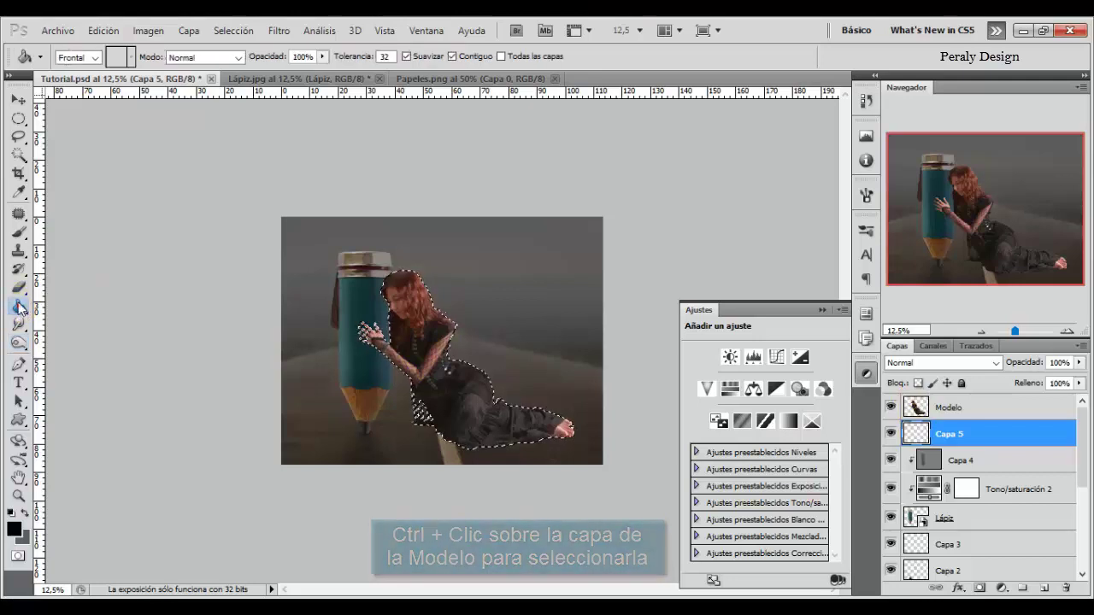
{"action": "left_click", "coordinate": [446, 389]}
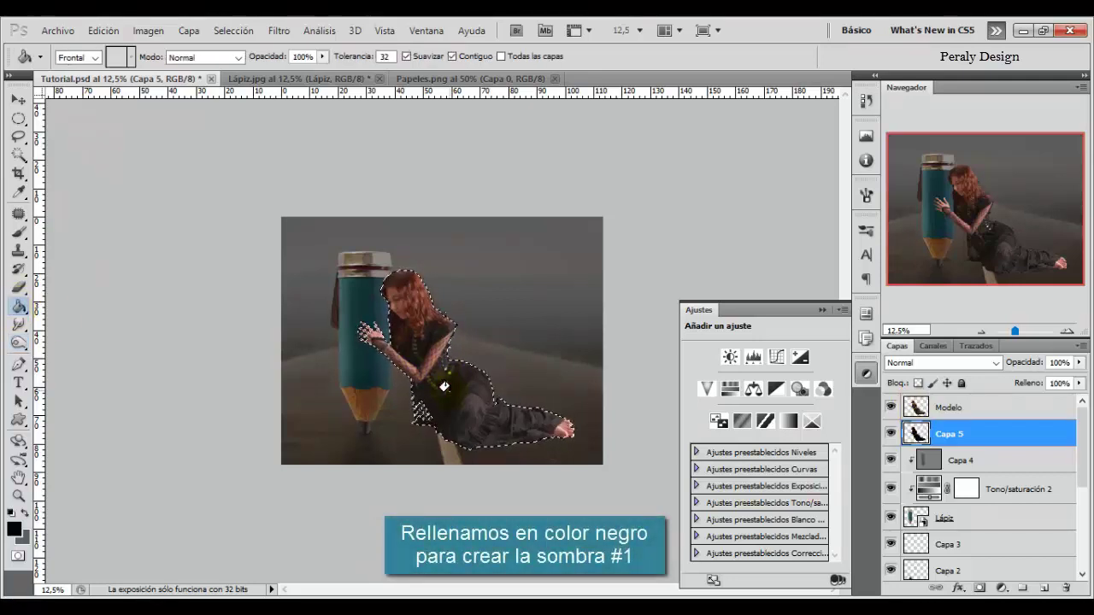
{"action": "key", "text": "ctrl+d"}
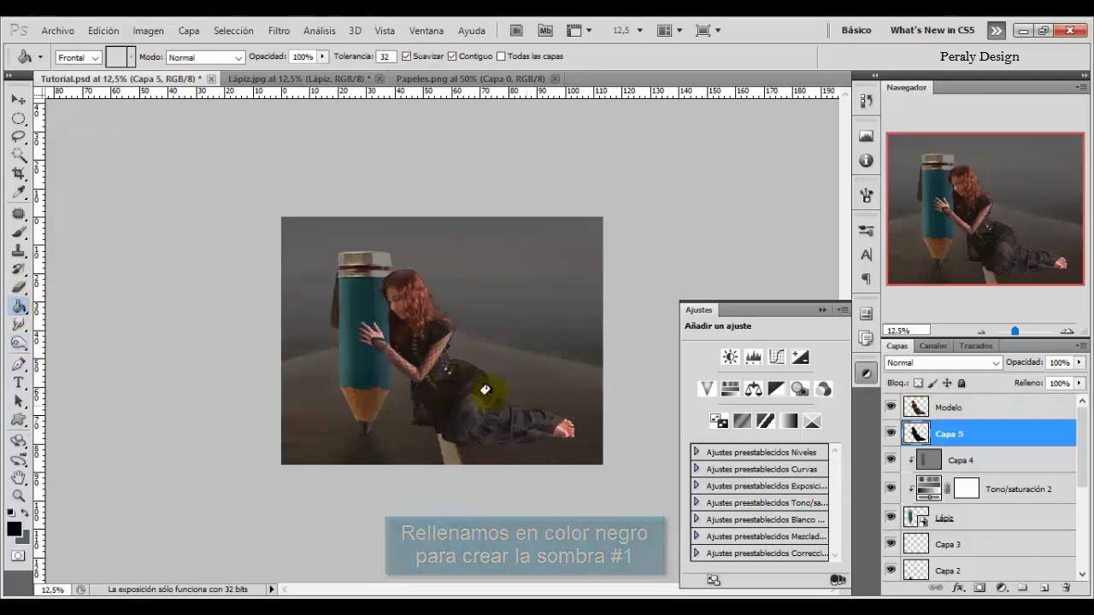
Distort the woman's black Capa 5 silhouette, flipping and stretching it onto the road beneath her.
{"action": "key", "text": "ctrl+t"}
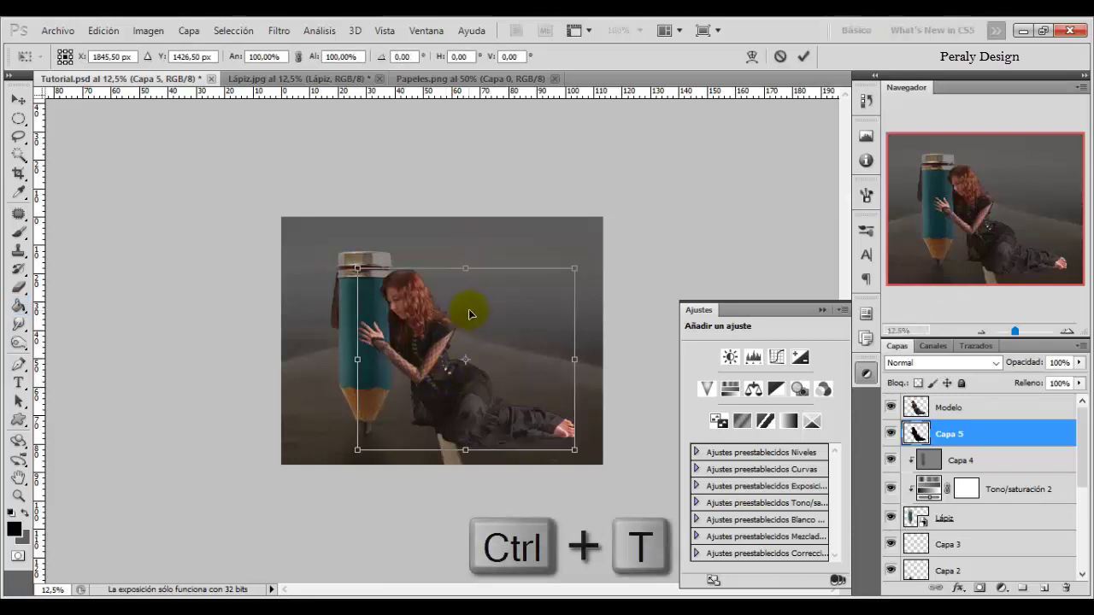
{"action": "right_click", "coordinate": [469, 310]}
{"action": "left_click", "coordinate": [540, 405]}
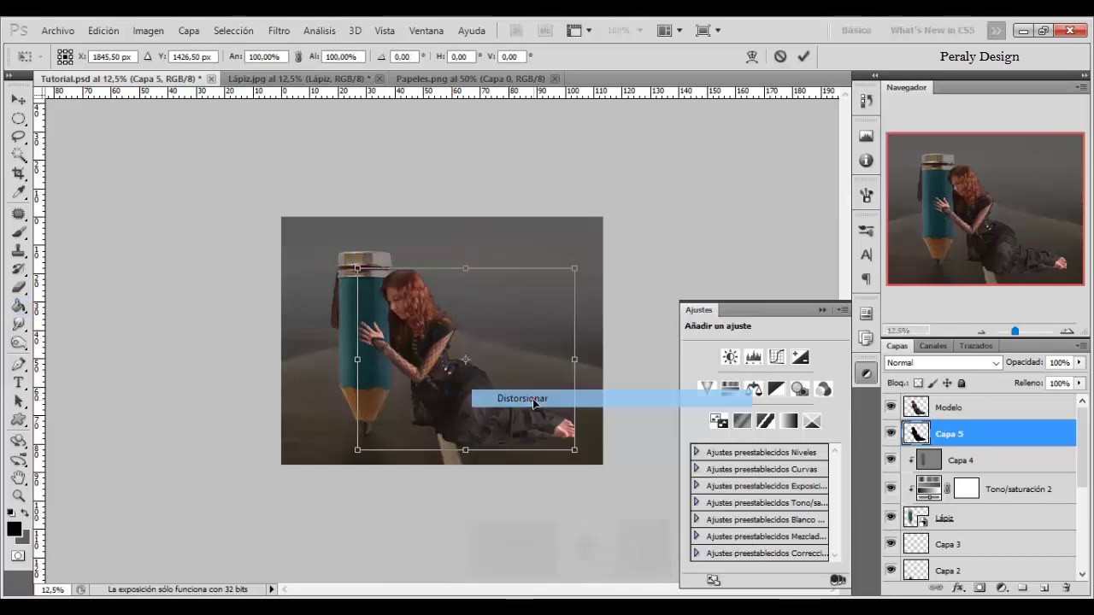
{"action": "left_click_drag", "start_coordinate": [483, 267], "coordinate": [469, 598]}
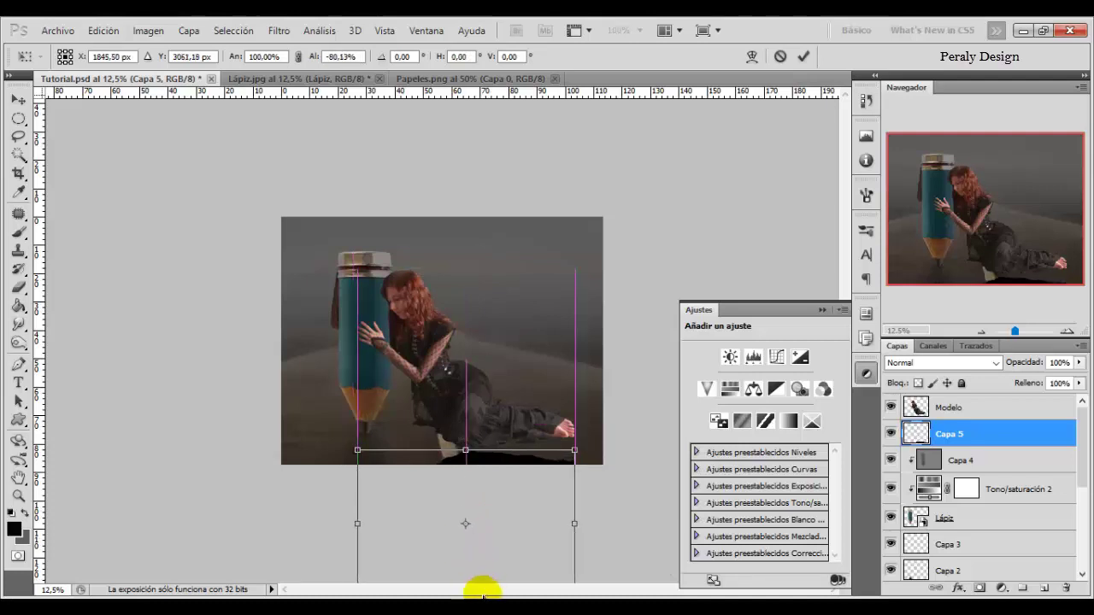
{"action": "left_click_drag", "start_coordinate": [483, 553], "coordinate": [488, 500]}
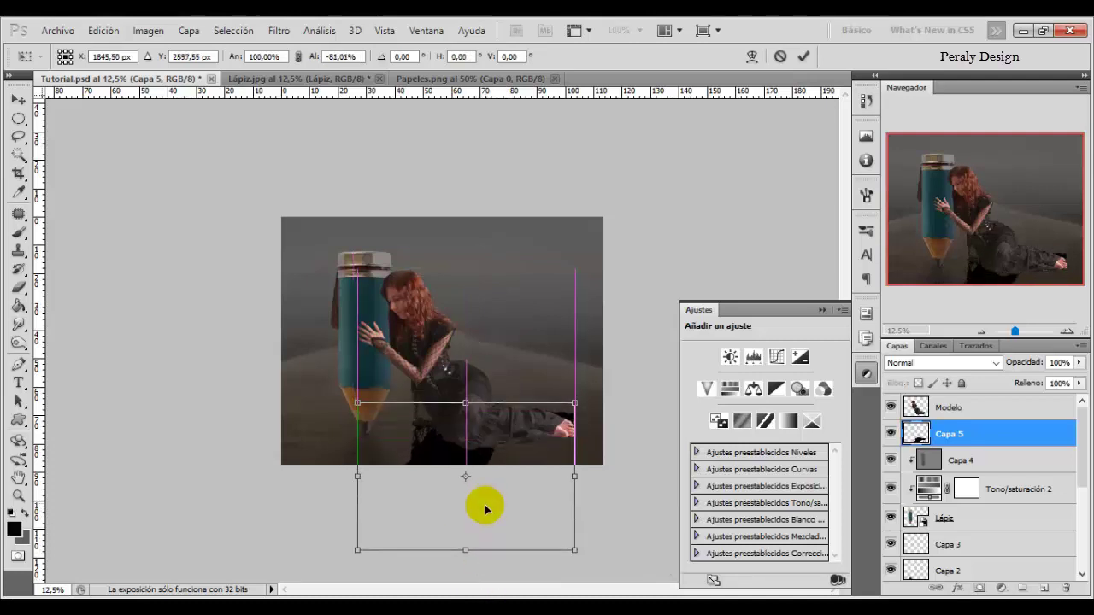
{"action": "left_click_drag", "start_coordinate": [474, 571], "coordinate": [475, 599]}
{"action": "left_click_drag", "start_coordinate": [1015, 332], "coordinate": [1013, 331]}
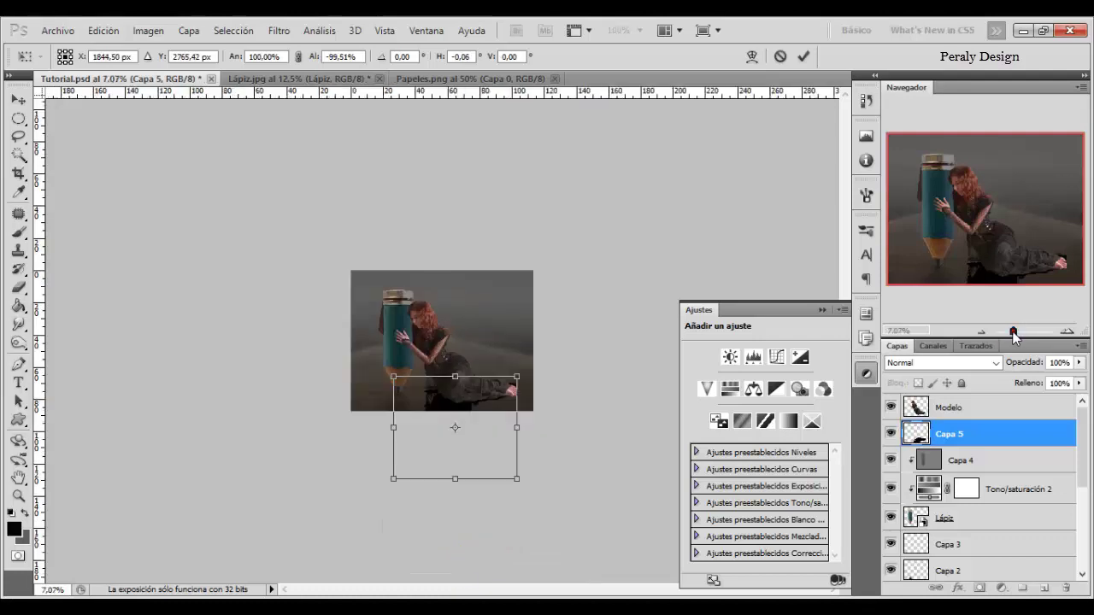
{"action": "left_click_drag", "start_coordinate": [468, 483], "coordinate": [464, 518]}
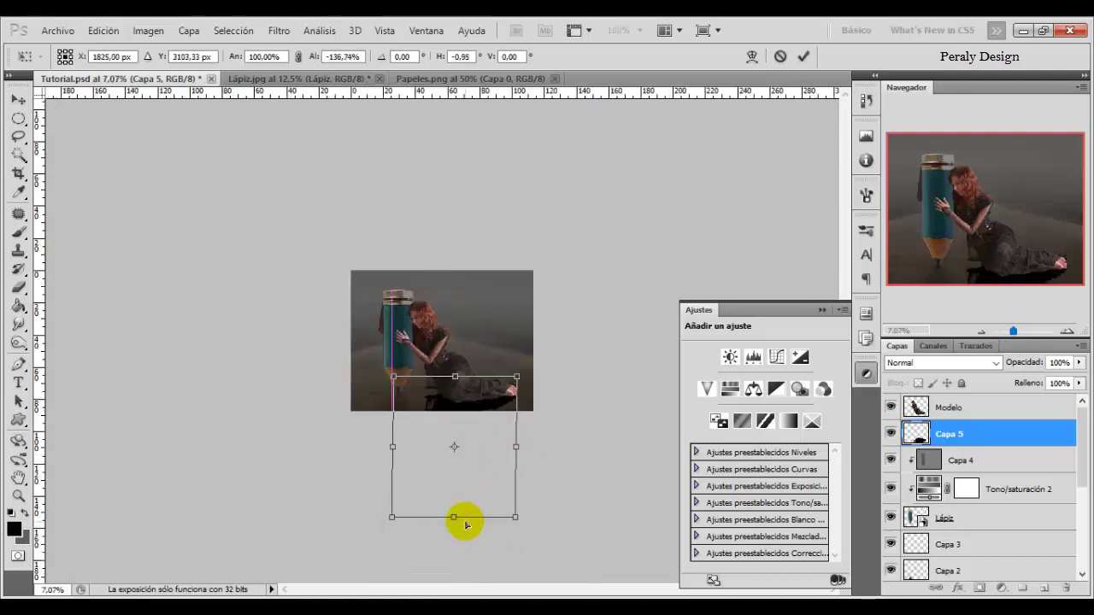
{"action": "left_click_drag", "start_coordinate": [488, 451], "coordinate": [489, 467]}
{"action": "left_click_drag", "start_coordinate": [451, 521], "coordinate": [464, 534]}
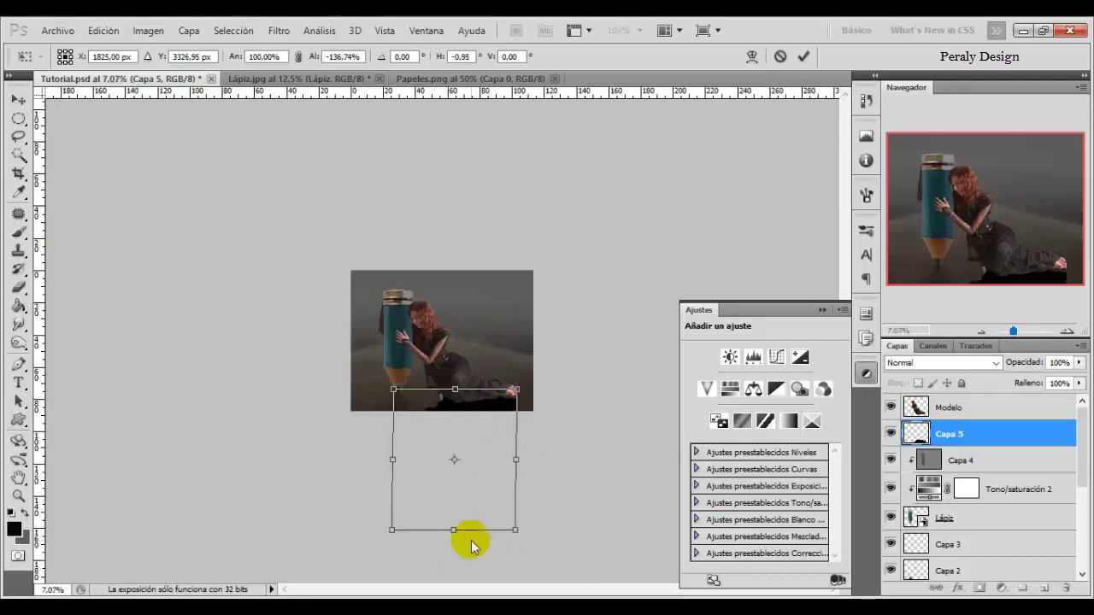
{"action": "left_click", "coordinate": [803, 56]}
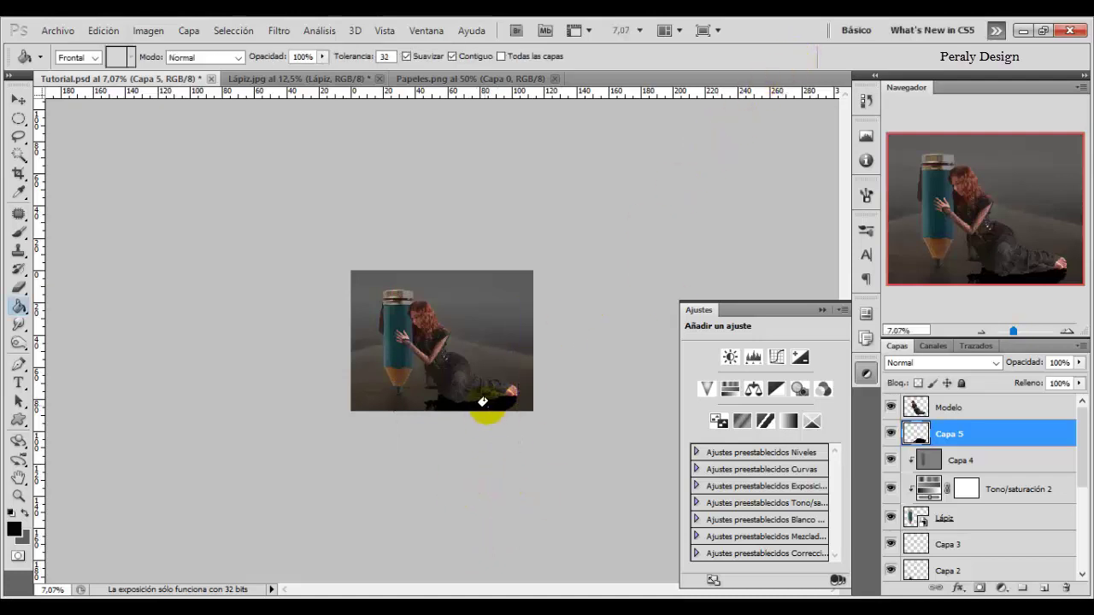
{"action": "left_click", "coordinate": [279, 30]}
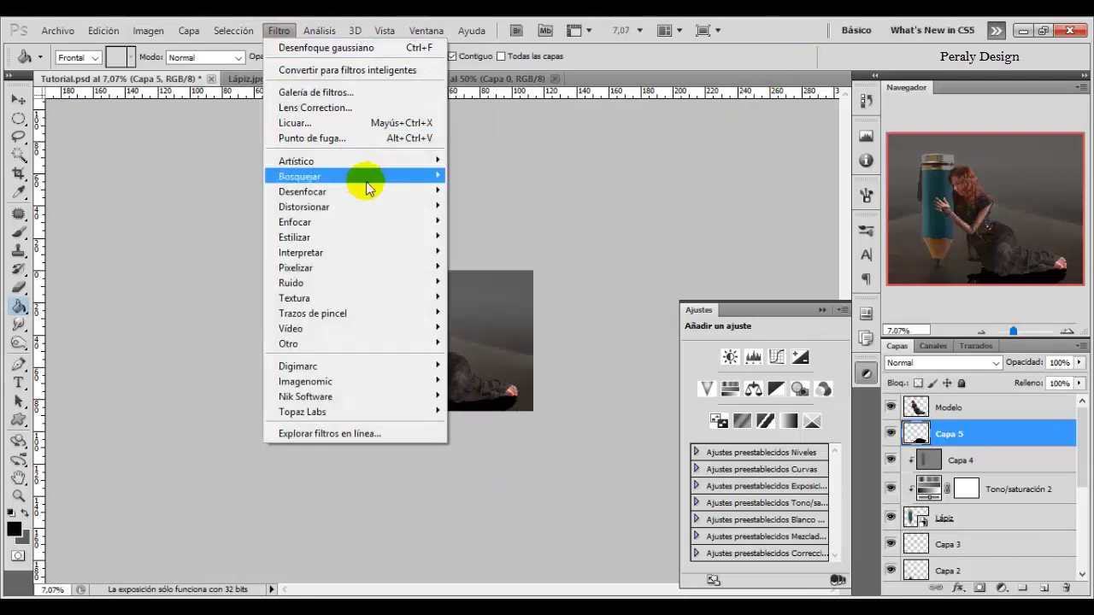
{"action": "mouse_move", "coordinate": [302, 191]}
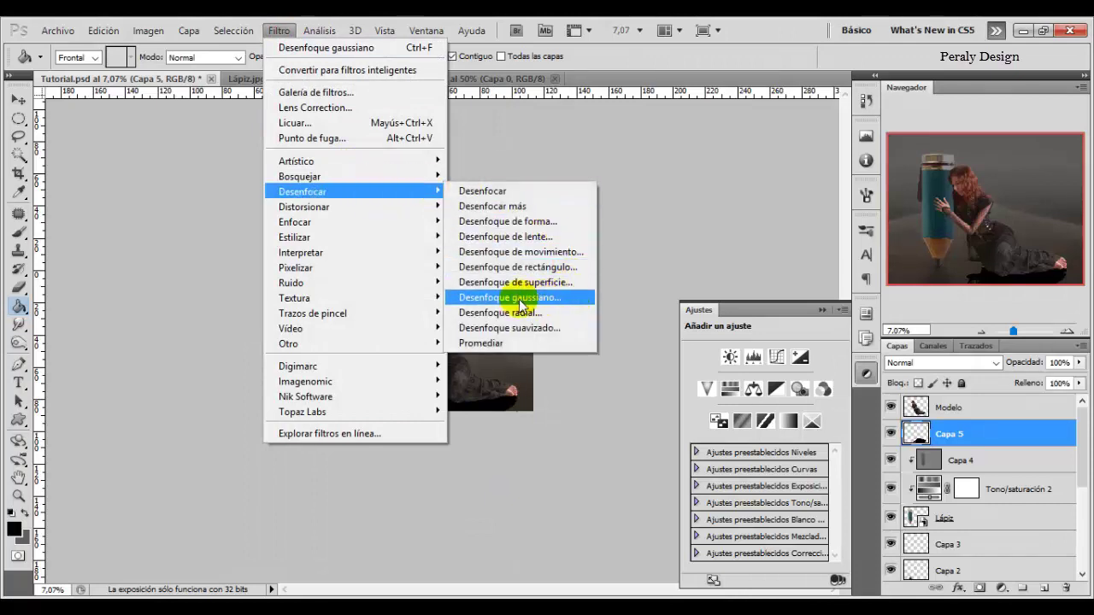
Apply a 74-pixel Gaussian blur to the woman's shadow on Capa 5.
{"action": "left_click", "coordinate": [520, 302]}
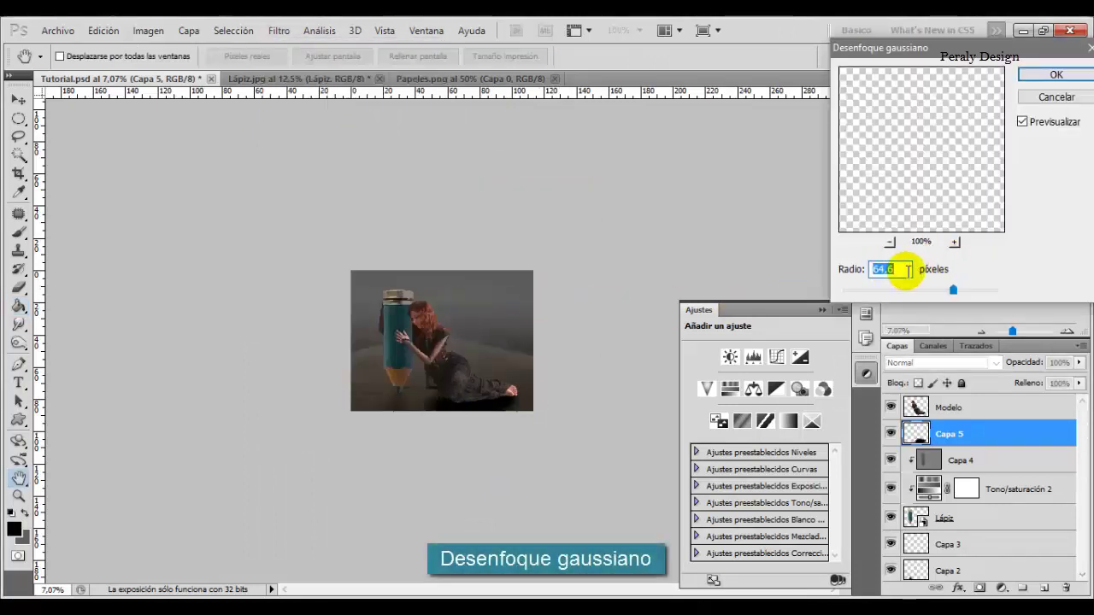
{"action": "left_click", "coordinate": [953, 291]}
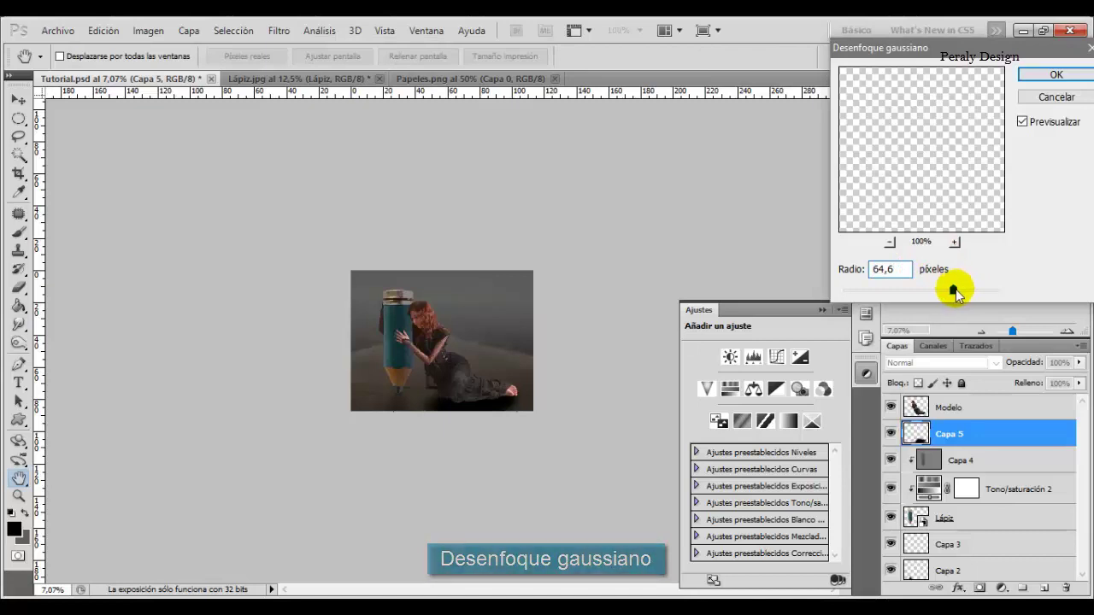
{"action": "left_click_drag", "start_coordinate": [960, 289], "coordinate": [961, 292]}
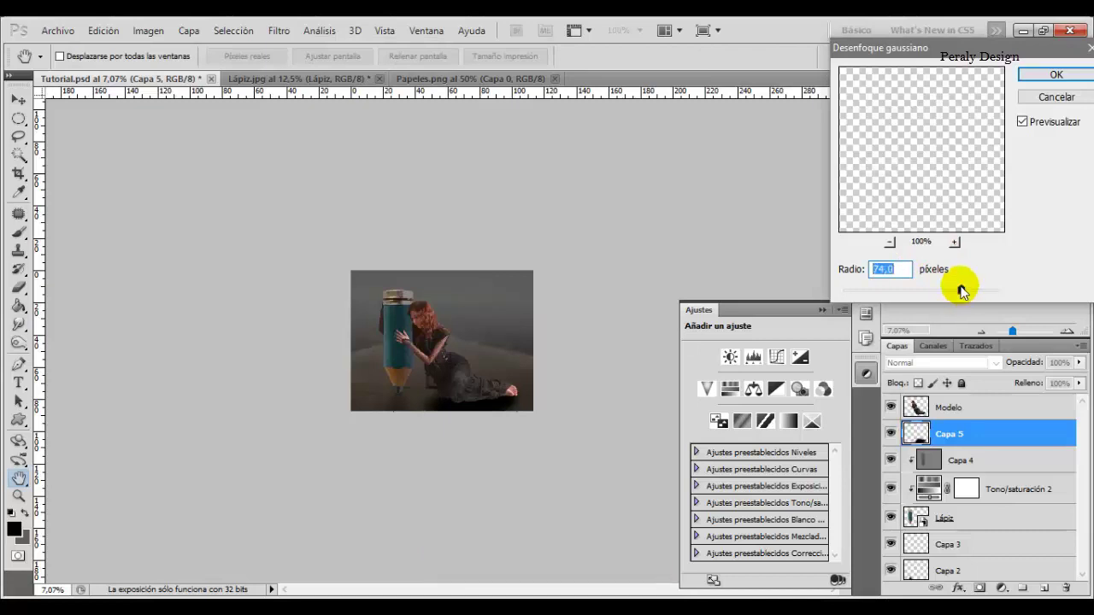
{"action": "left_click", "coordinate": [1041, 75]}
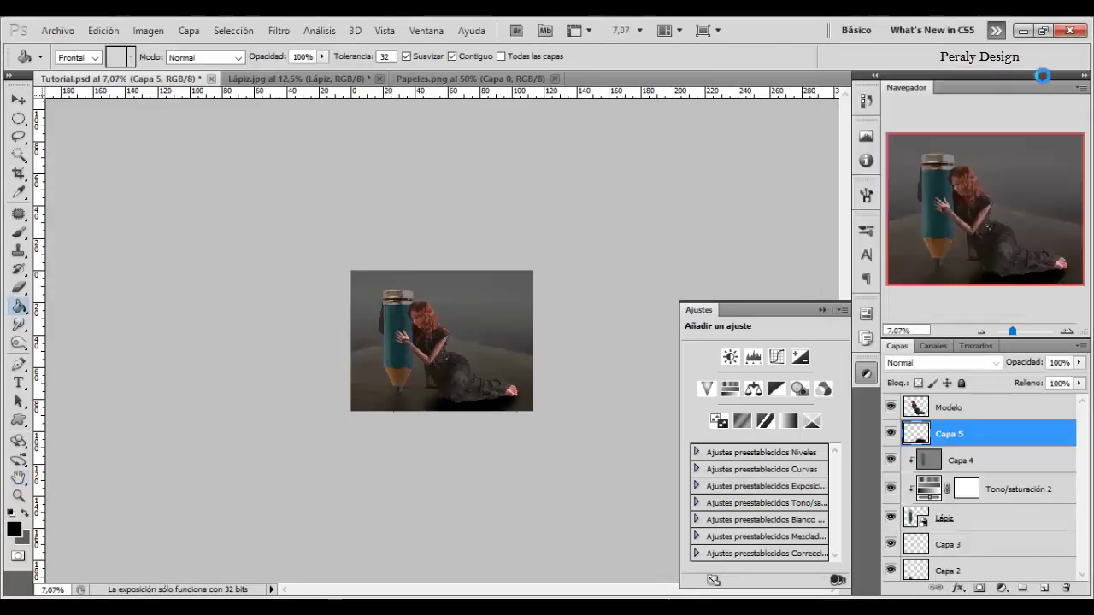
Set the shadow layer's opacity to 30% and add new empty layer Capa 6.
{"action": "left_click", "coordinate": [1059, 363]}
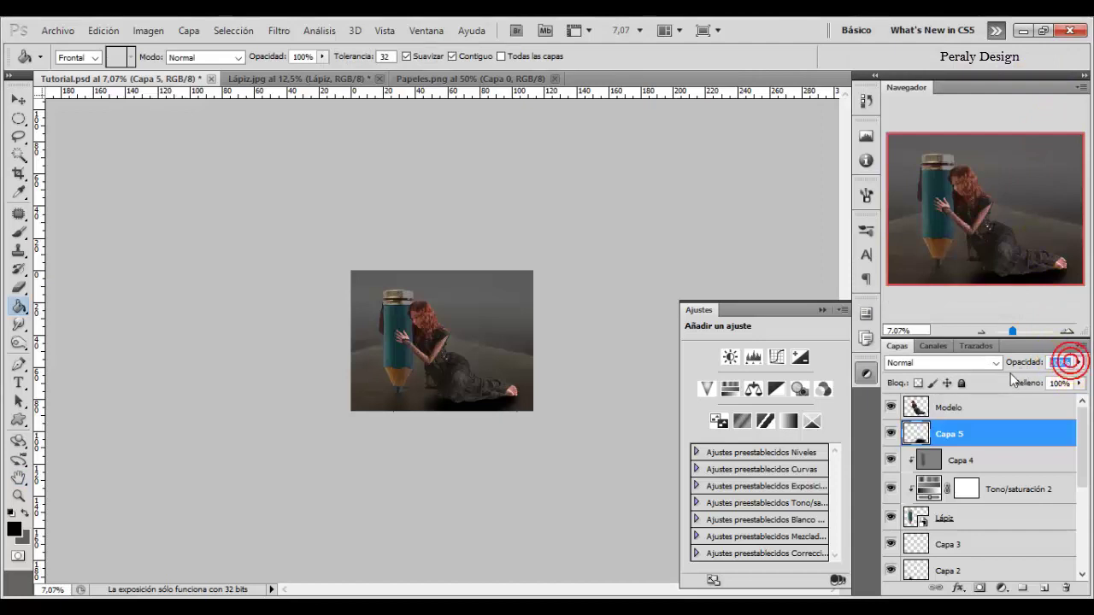
{"action": "type", "text": "30"}
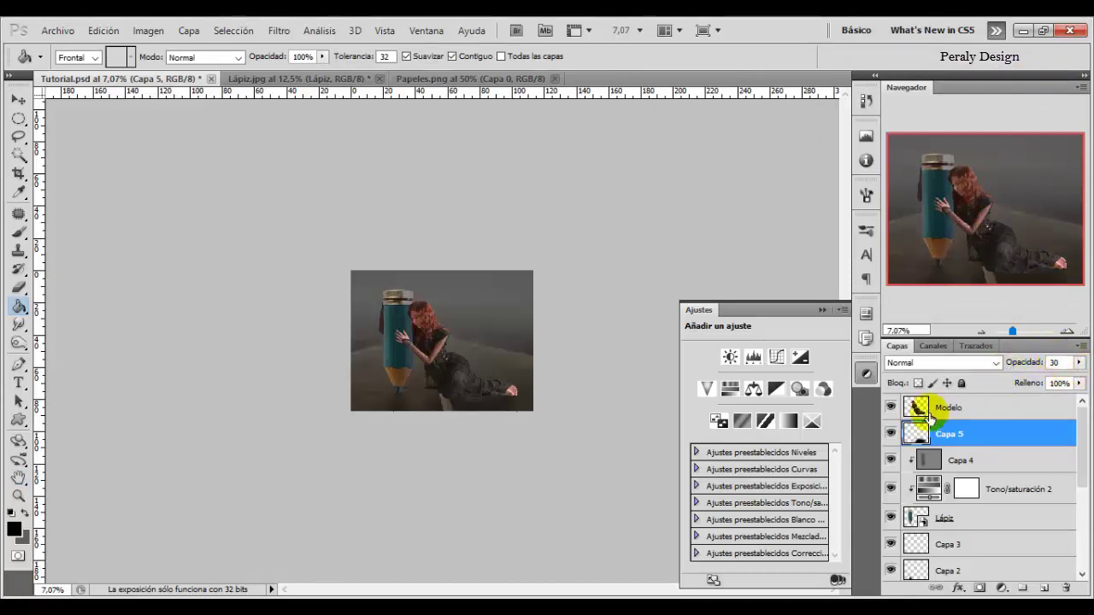
{"action": "key", "text": "Return"}
{"action": "left_click", "coordinate": [890, 434]}
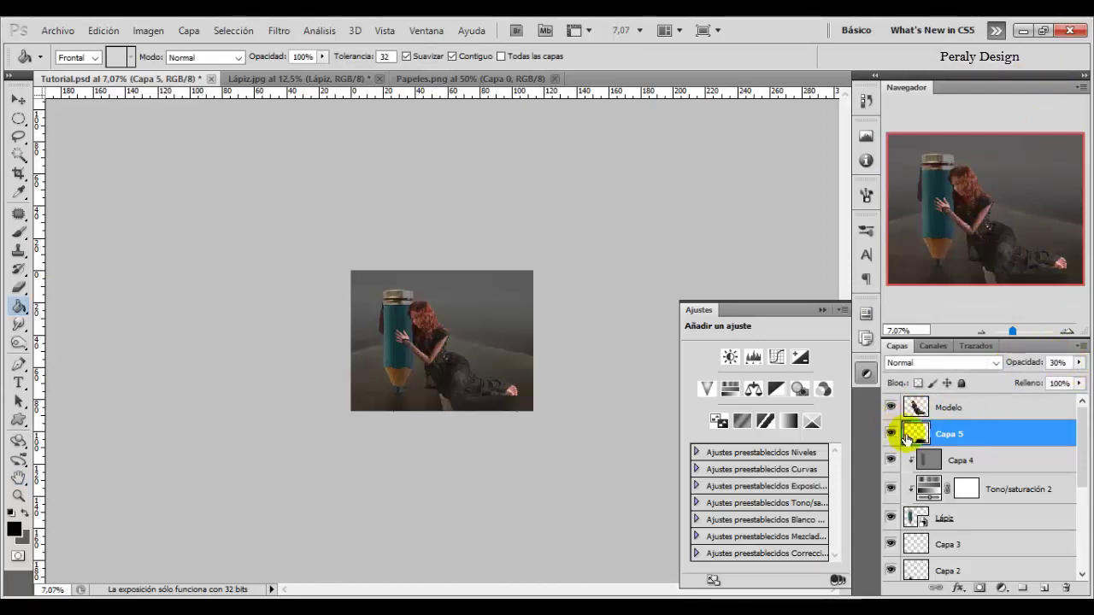
{"action": "left_click", "coordinate": [1044, 588]}
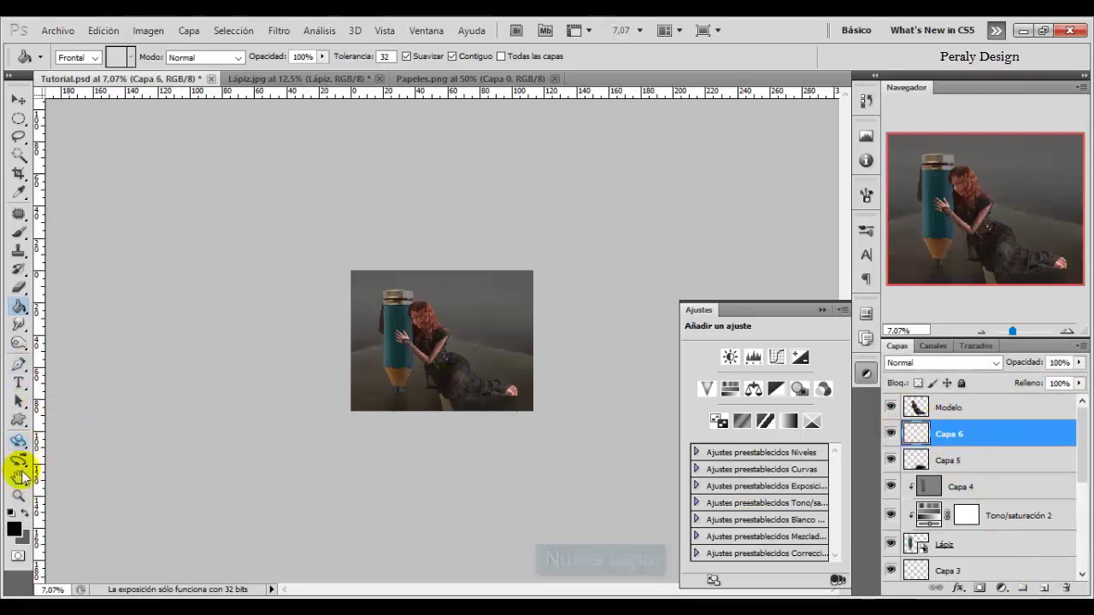
Zoom in to inspect the pencil and hand, then zoom back out to 25%.
{"action": "left_click", "coordinate": [19, 496]}
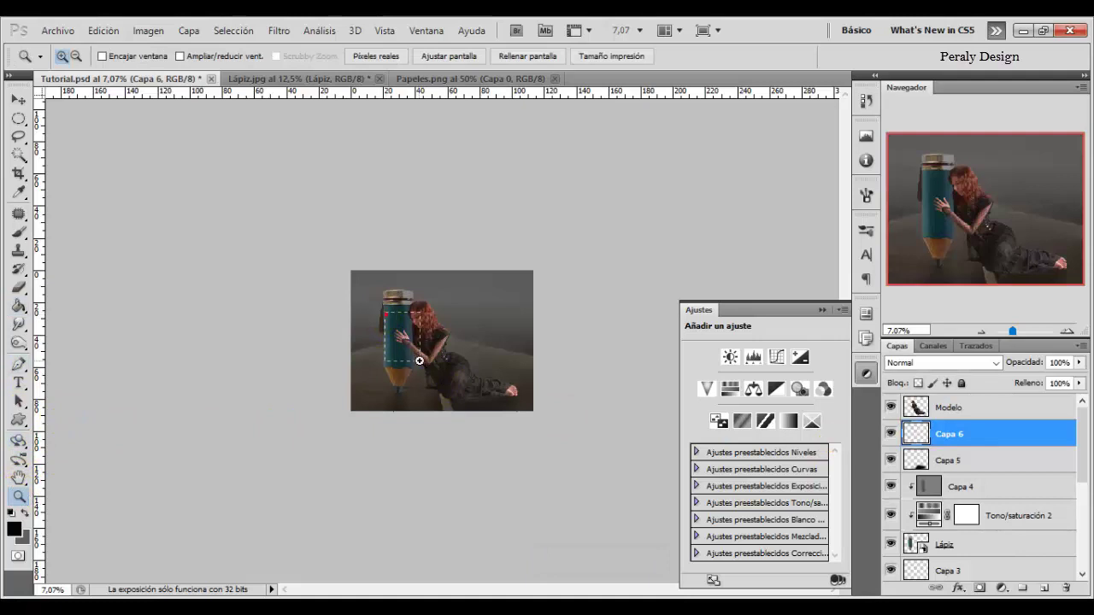
{"action": "left_click", "coordinate": [418, 361]}
{"action": "left_click", "coordinate": [508, 288]}
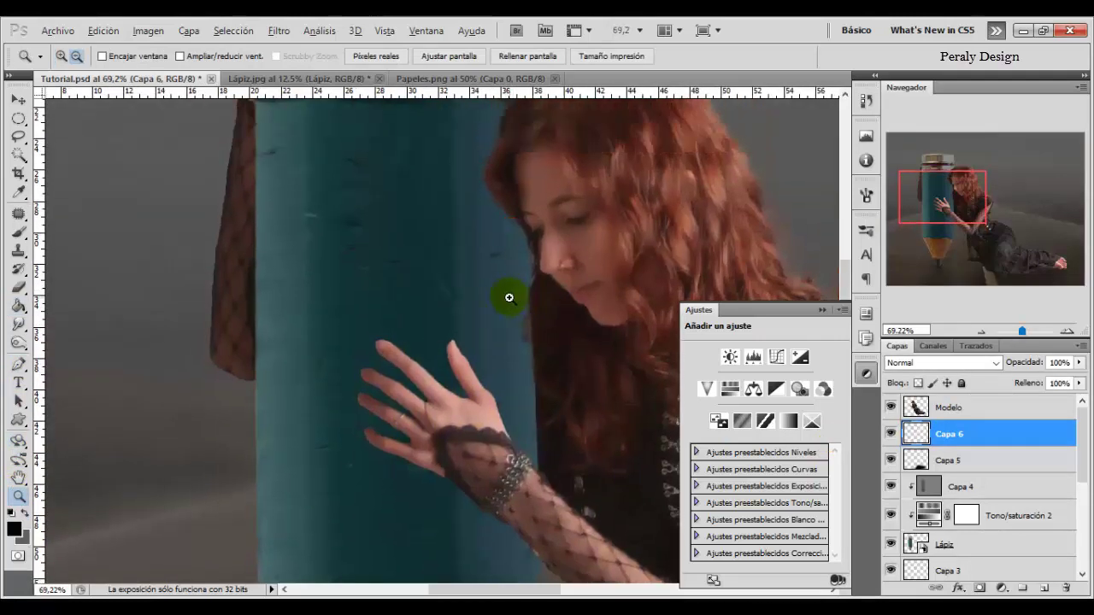
{"action": "left_click", "coordinate": [510, 297], "text": "alt"}
{"action": "mouse_move", "coordinate": [513, 297]}
{"action": "left_mouse_down"}
{"action": "mouse_move", "coordinate": [482, 300]}
{"action": "mouse_move", "coordinate": [471, 325]}
{"action": "left_mouse_up"}
{"action": "left_click", "coordinate": [457, 305], "text": "alt"}
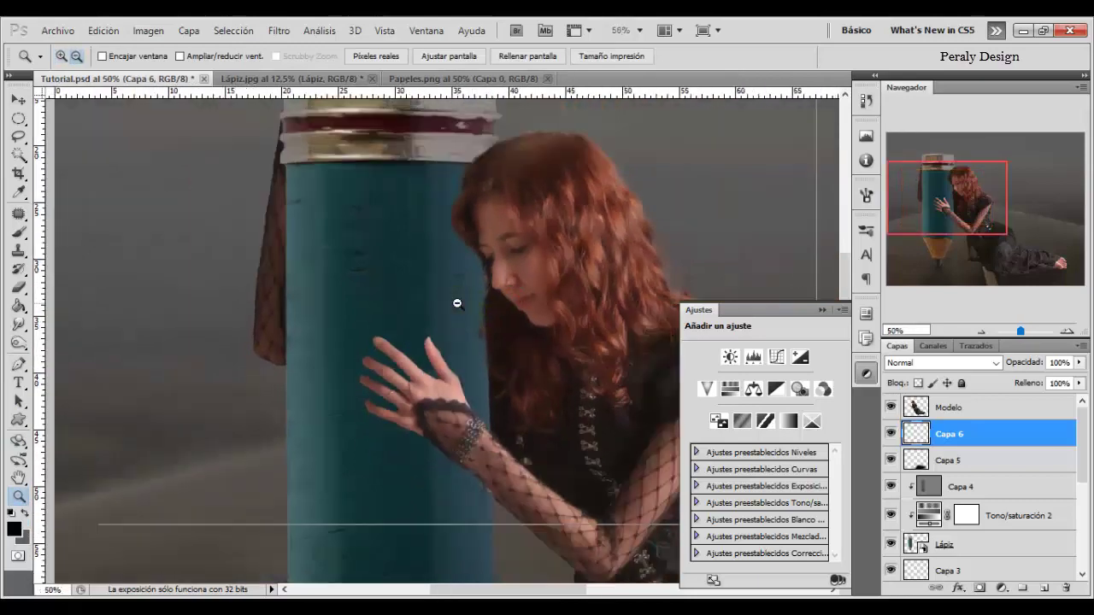
{"action": "left_click", "coordinate": [456, 304], "text": "alt"}
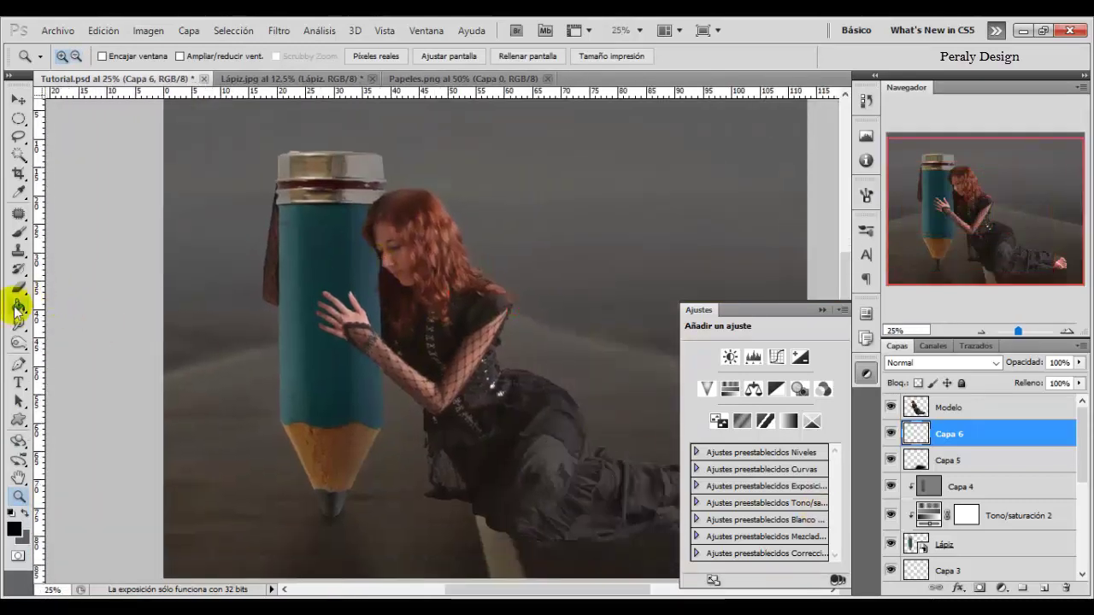
Paint soft black shading with a 112 px brush on the pencil beside her hair.
{"action": "left_click", "coordinate": [18, 233]}
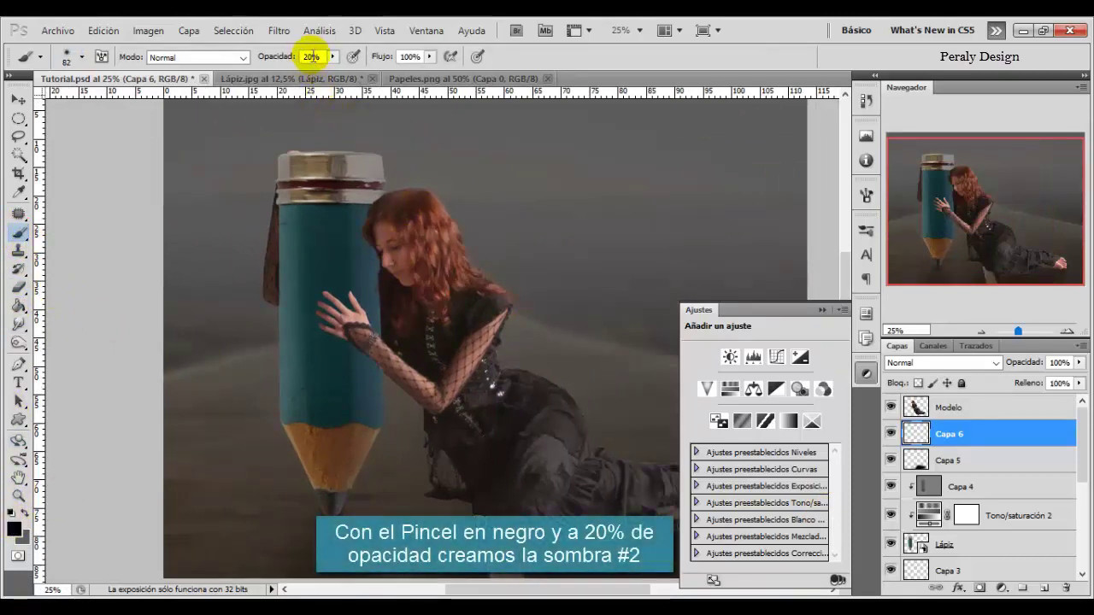
{"action": "right_click", "coordinate": [409, 223]}
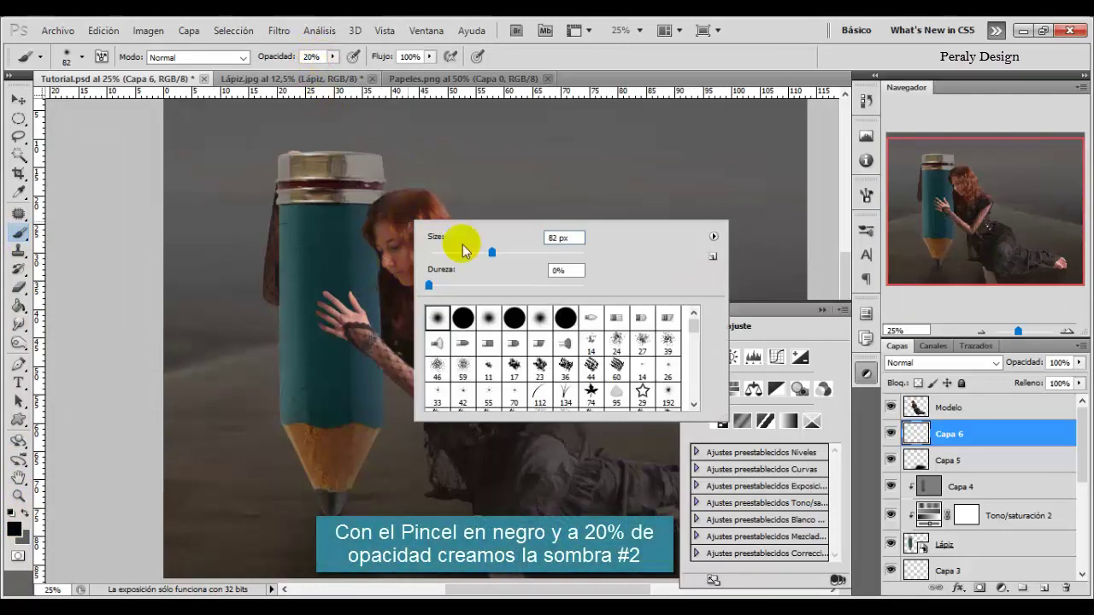
{"action": "left_click_drag", "start_coordinate": [494, 252], "coordinate": [511, 253]}
{"action": "key", "text": "Return"}
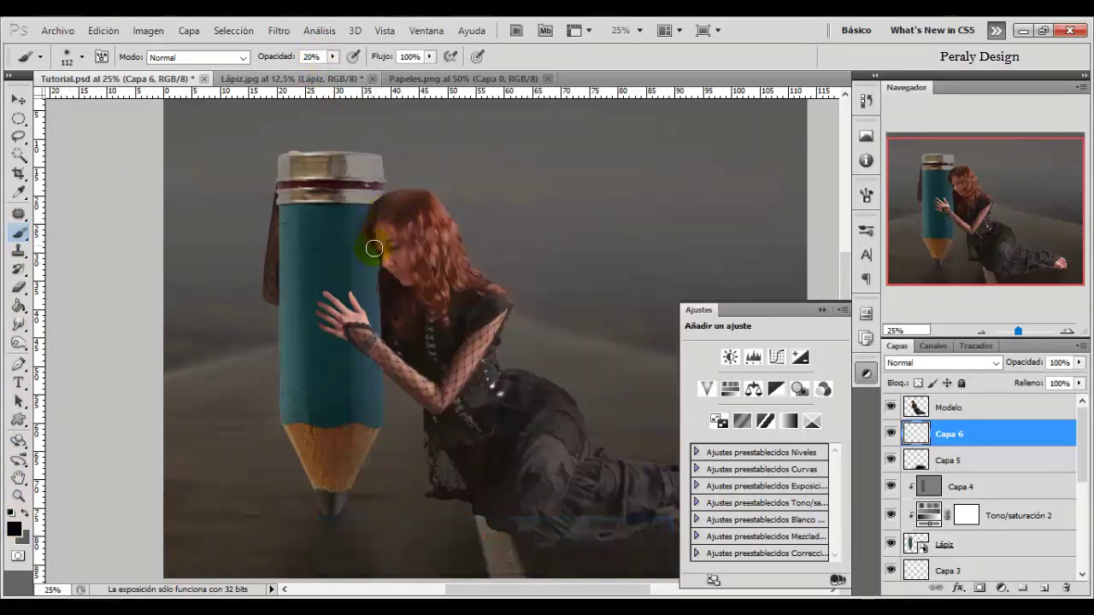
{"action": "left_click_drag", "start_coordinate": [367, 223], "coordinate": [383, 262]}
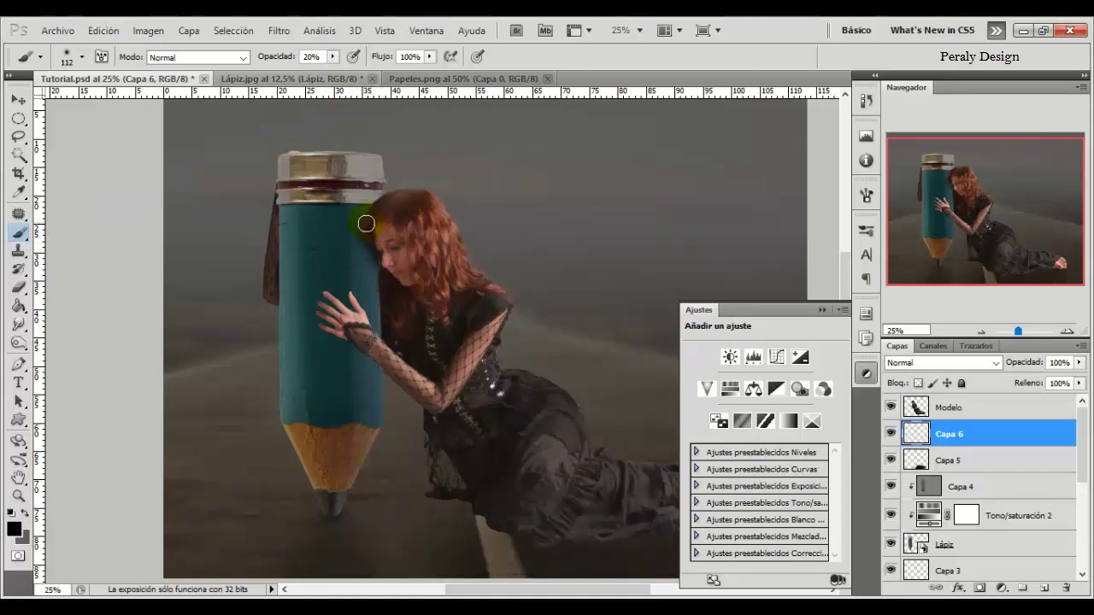
{"action": "left_click_drag", "start_coordinate": [366, 223], "coordinate": [369, 224]}
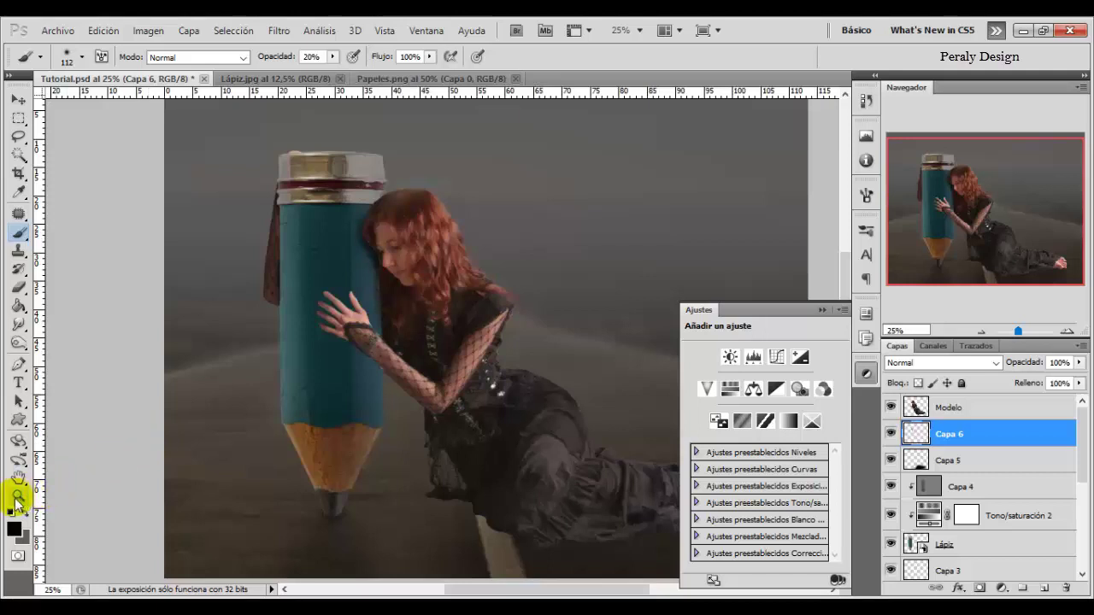
Zoom to 66.7% on the hand and shrink the brush to 26 px.
{"action": "left_click", "coordinate": [18, 496]}
{"action": "left_click", "coordinate": [347, 327]}
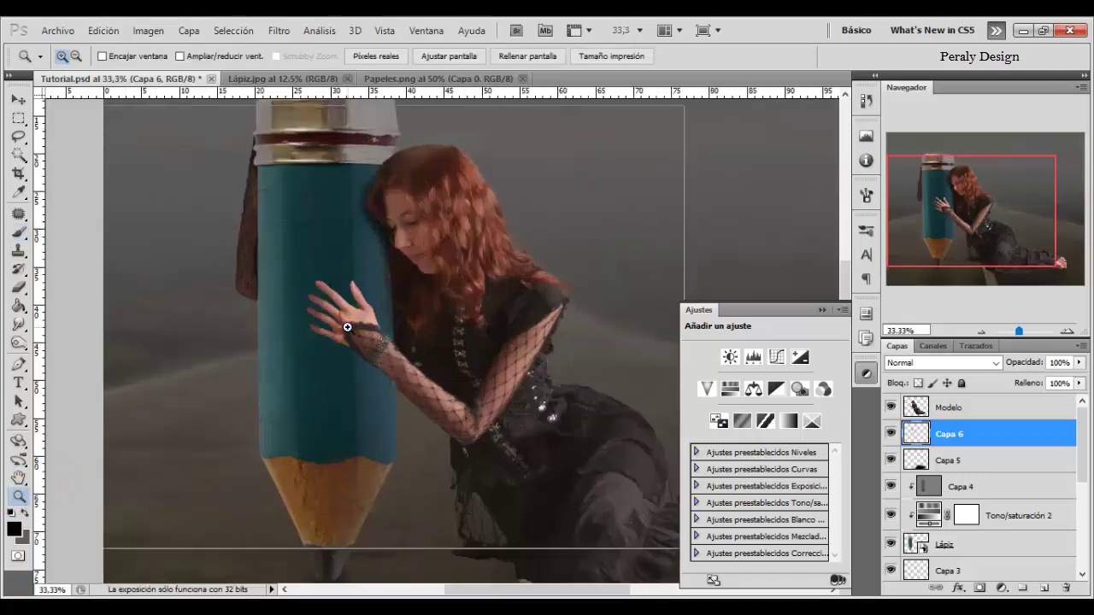
{"action": "left_click", "coordinate": [347, 327]}
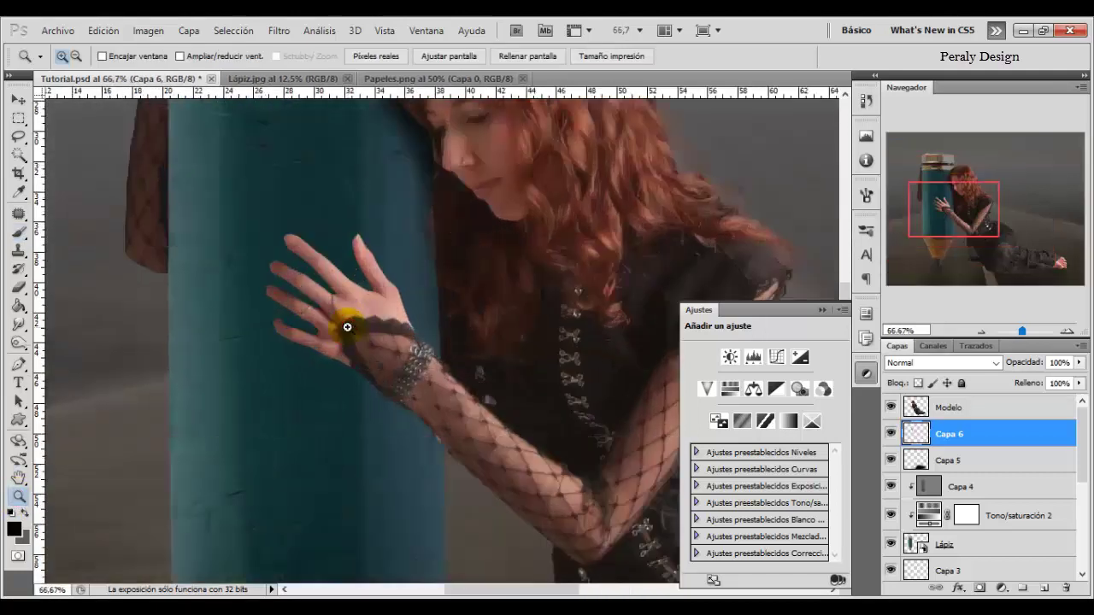
{"action": "left_click", "coordinate": [347, 326]}
{"action": "left_click", "coordinate": [19, 233]}
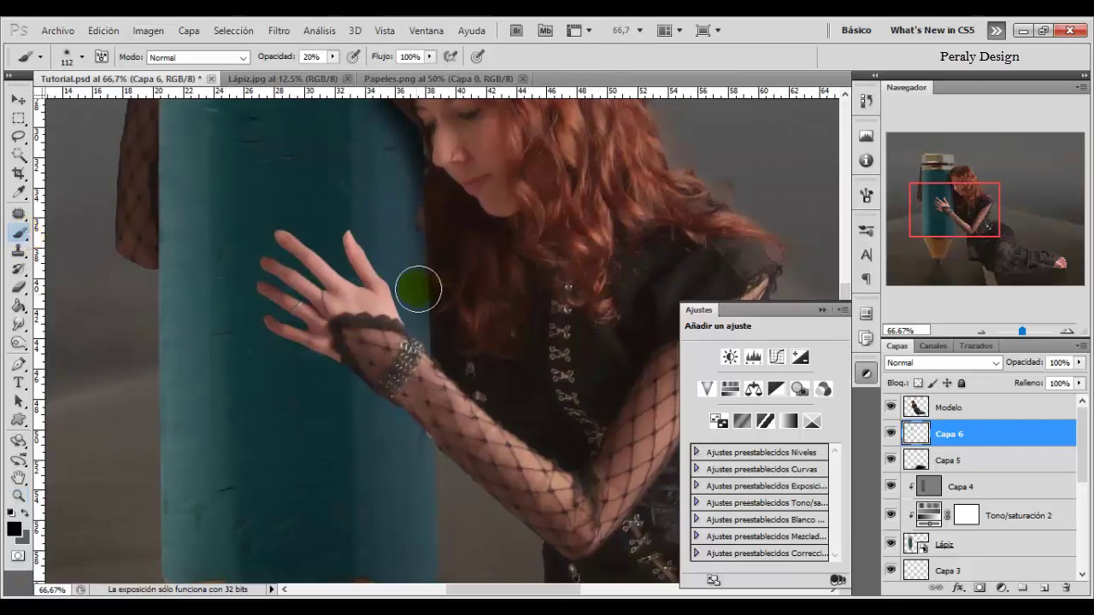
{"action": "right_click", "coordinate": [418, 288]}
{"action": "left_click", "coordinate": [481, 318]}
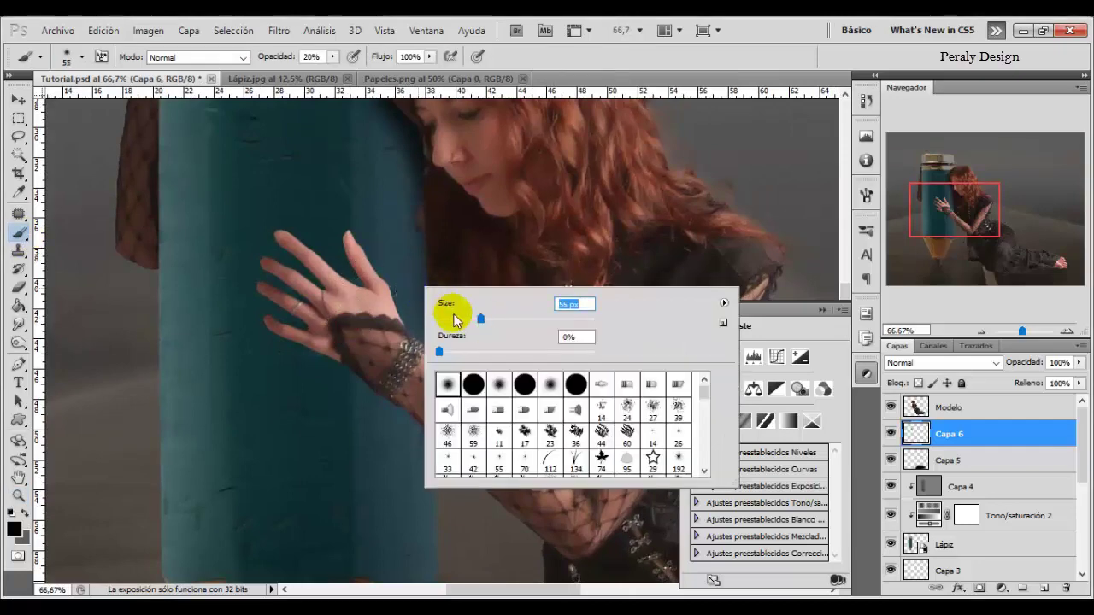
{"action": "left_click_drag", "start_coordinate": [454, 320], "coordinate": [458, 323]}
{"action": "left_click", "coordinate": [345, 245]}
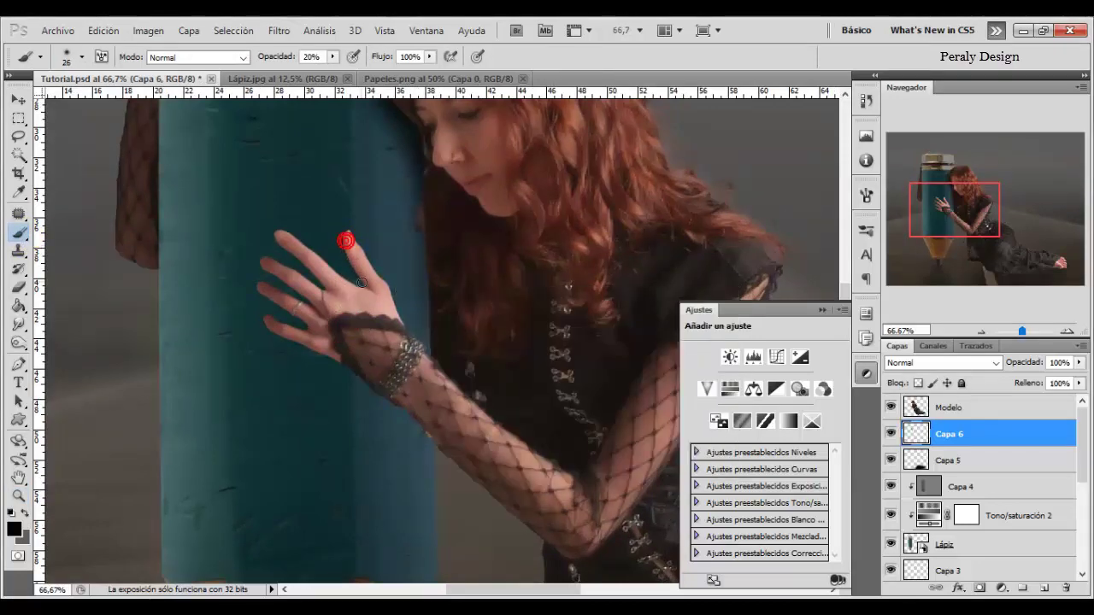
Paint soft shadows beside the raised finger and along the fingers on the pencil.
{"action": "mouse_move", "coordinate": [349, 238]}
{"action": "left_mouse_down"}
{"action": "mouse_move", "coordinate": [360, 290]}
{"action": "mouse_move", "coordinate": [301, 255]}
{"action": "mouse_move", "coordinate": [291, 291]}
{"action": "left_mouse_up"}
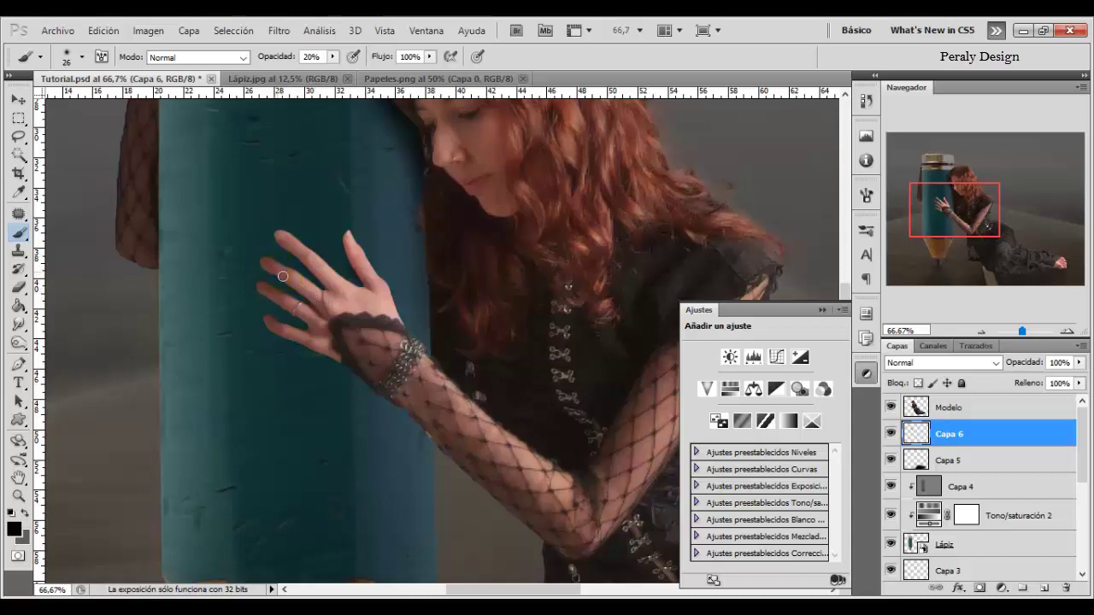
{"action": "left_click_drag", "start_coordinate": [268, 294], "coordinate": [268, 300]}
{"action": "left_click_drag", "start_coordinate": [279, 301], "coordinate": [300, 310]}
Adjust the brush size through 57, 25, 57 and 29 px for the finger shading.
{"action": "right_click", "coordinate": [305, 293]}
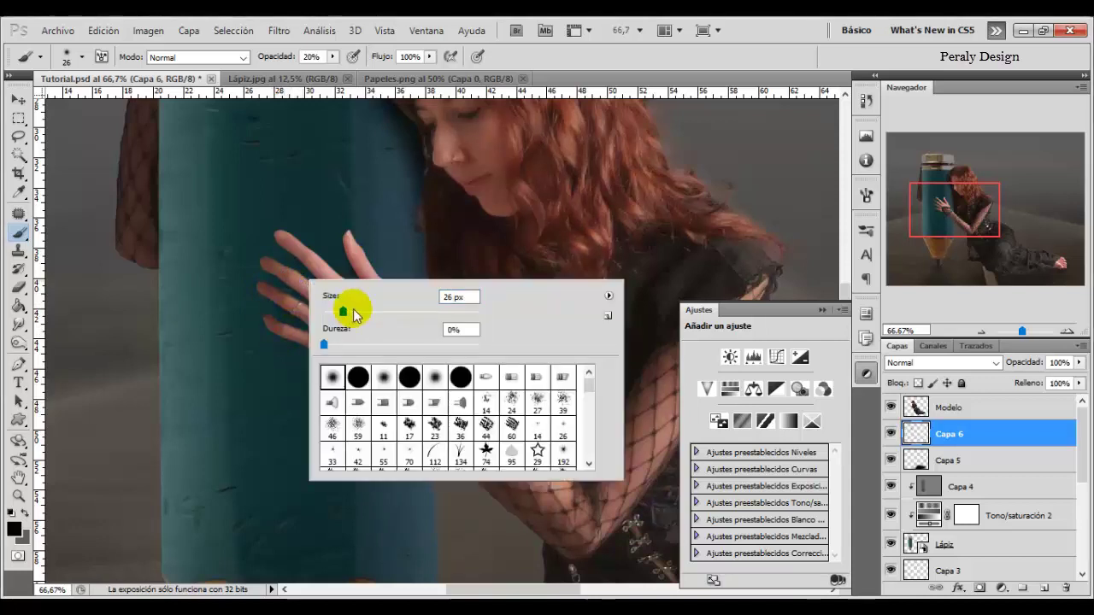
{"action": "left_click_drag", "start_coordinate": [365, 317], "coordinate": [365, 310]}
{"action": "left_click", "coordinate": [306, 306]}
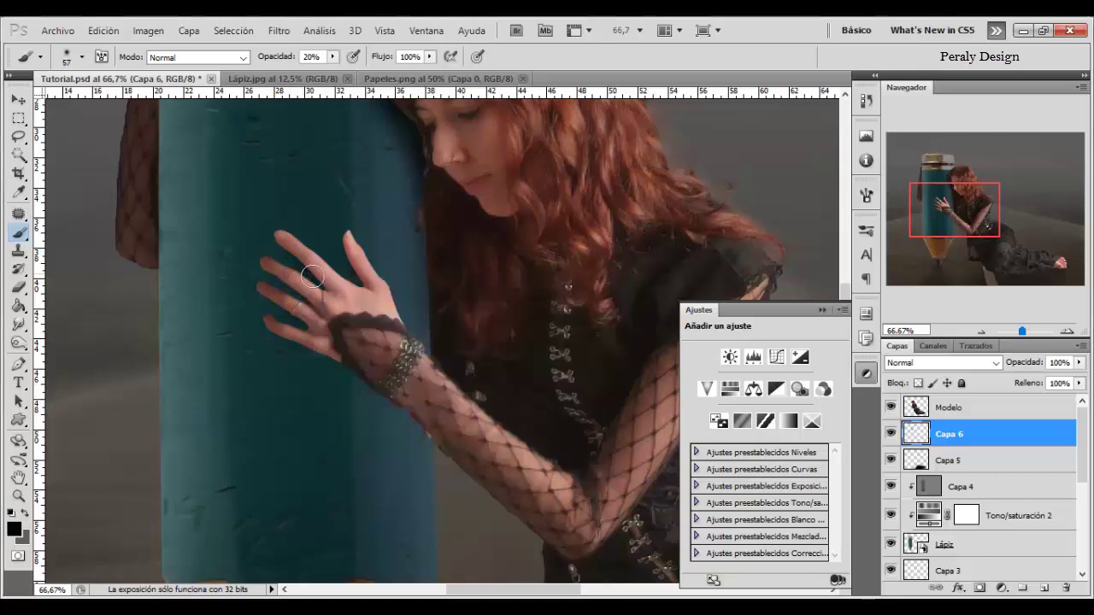
{"action": "right_click", "coordinate": [354, 293]}
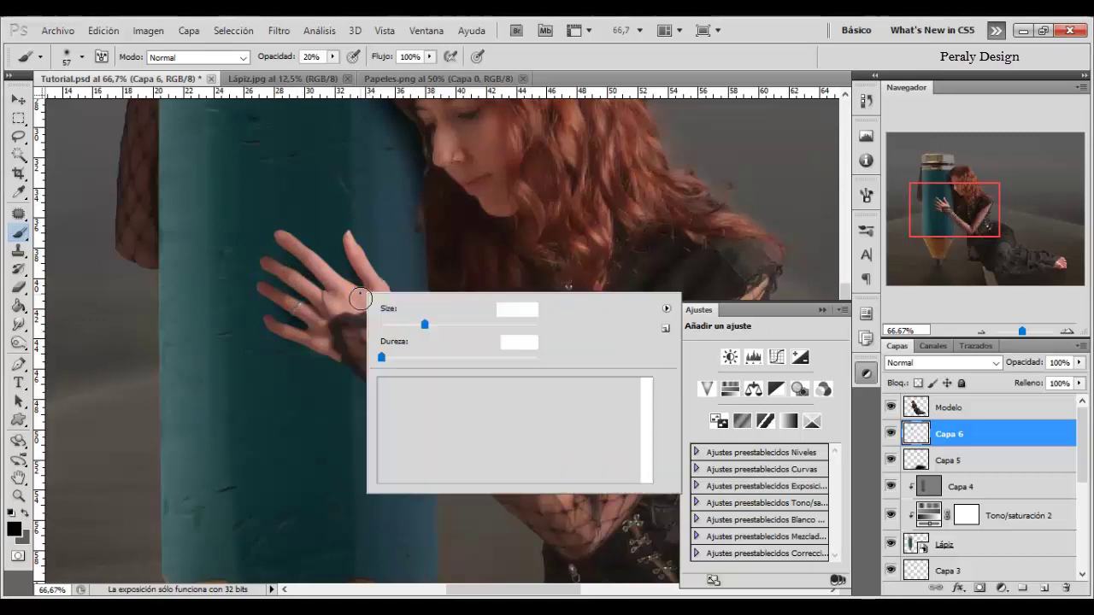
{"action": "left_click_drag", "start_coordinate": [427, 320], "coordinate": [396, 319]}
{"action": "left_click", "coordinate": [278, 233]}
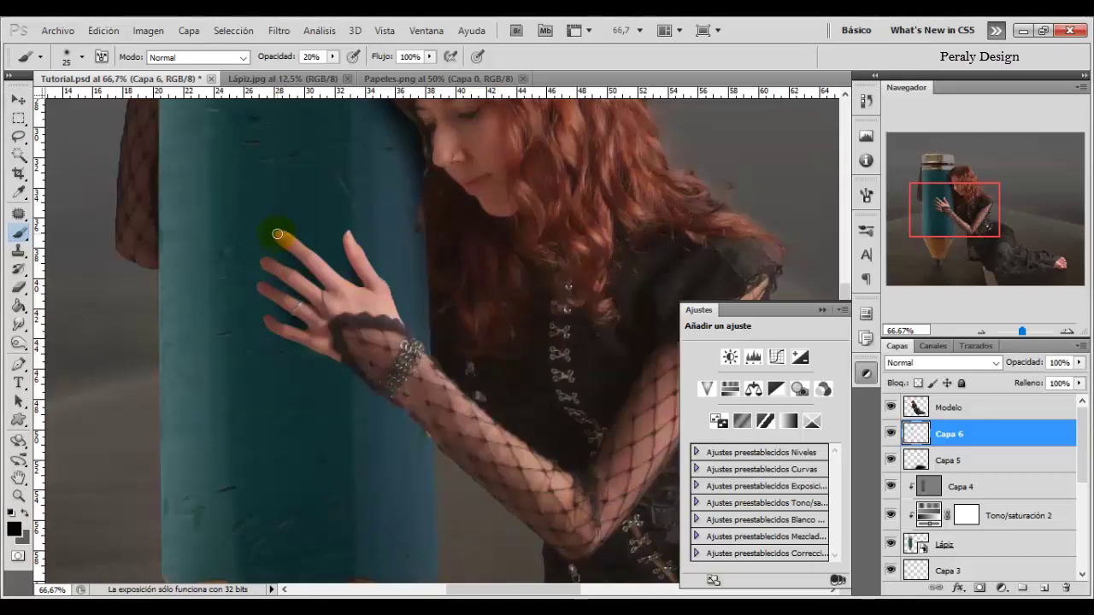
{"action": "right_click", "coordinate": [310, 291]}
{"action": "left_click_drag", "start_coordinate": [384, 317], "coordinate": [393, 317]}
{"action": "key", "text": "Return"}
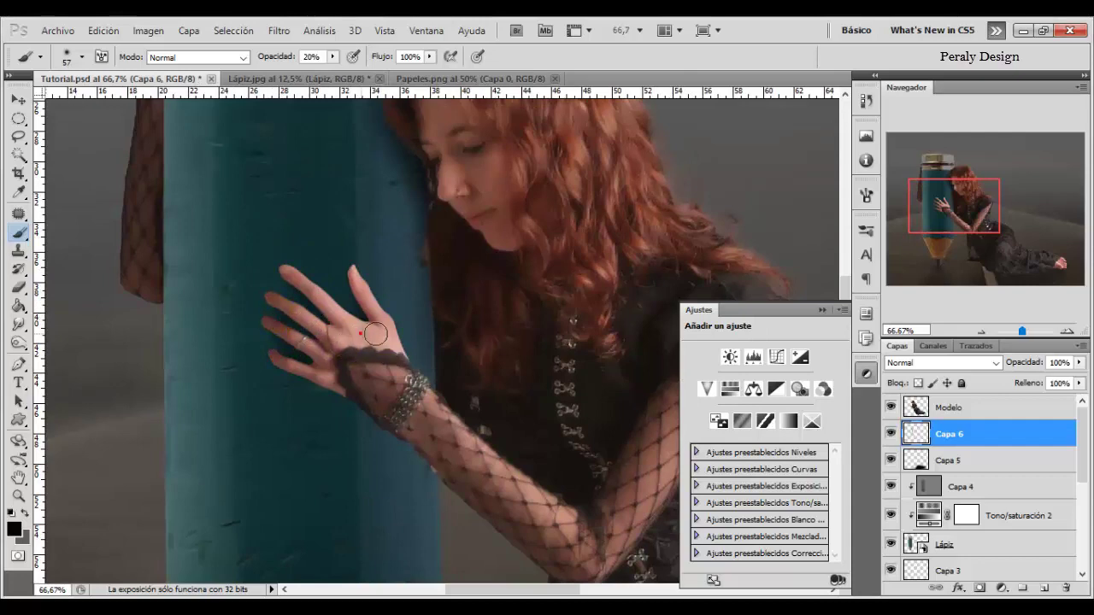
{"action": "right_click", "coordinate": [356, 333]}
{"action": "left_click_drag", "start_coordinate": [402, 362], "coordinate": [384, 361]}
{"action": "key", "text": "Return"}
Zoom out to 50% and pan to bring the pencil tip into view.
{"action": "left_click", "coordinate": [18, 494]}
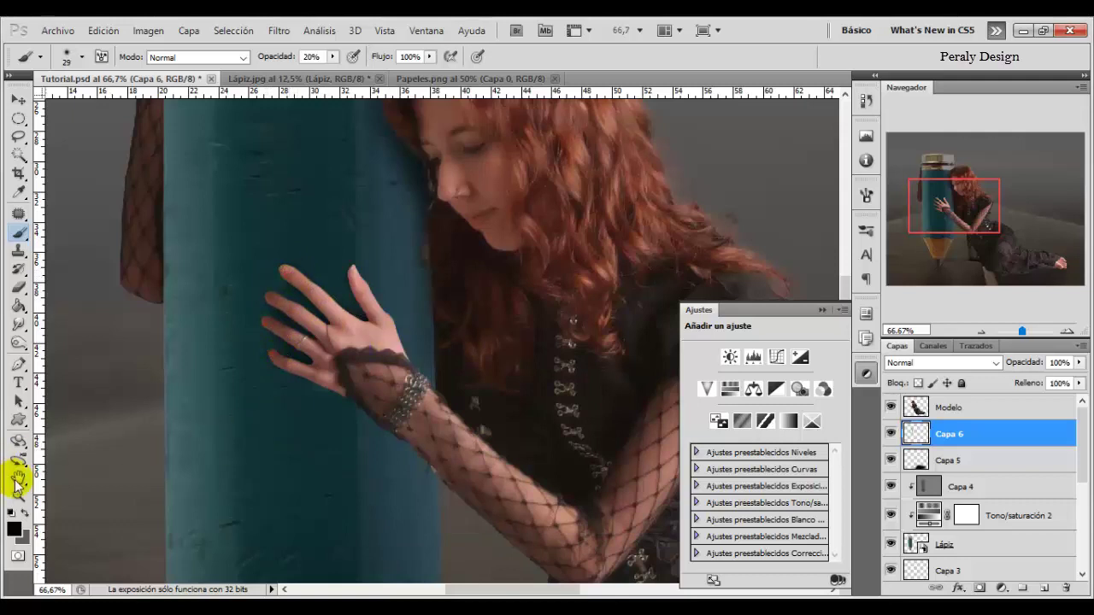
{"action": "left_click", "coordinate": [513, 386], "text": "alt"}
{"action": "left_click_drag", "start_coordinate": [510, 389], "coordinate": [401, 274]}
Paint a soft shadow under the wrist on Capa 6 with a 129 px brush.
{"action": "left_click", "coordinate": [19, 231]}
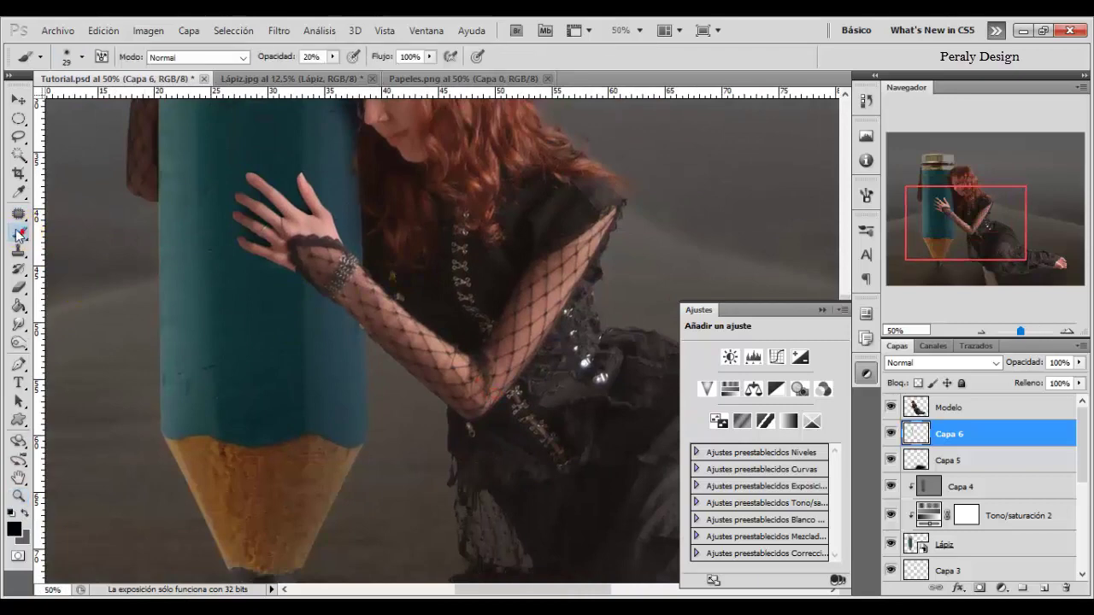
{"action": "right_click", "coordinate": [368, 288]}
{"action": "left_click", "coordinate": [498, 316]}
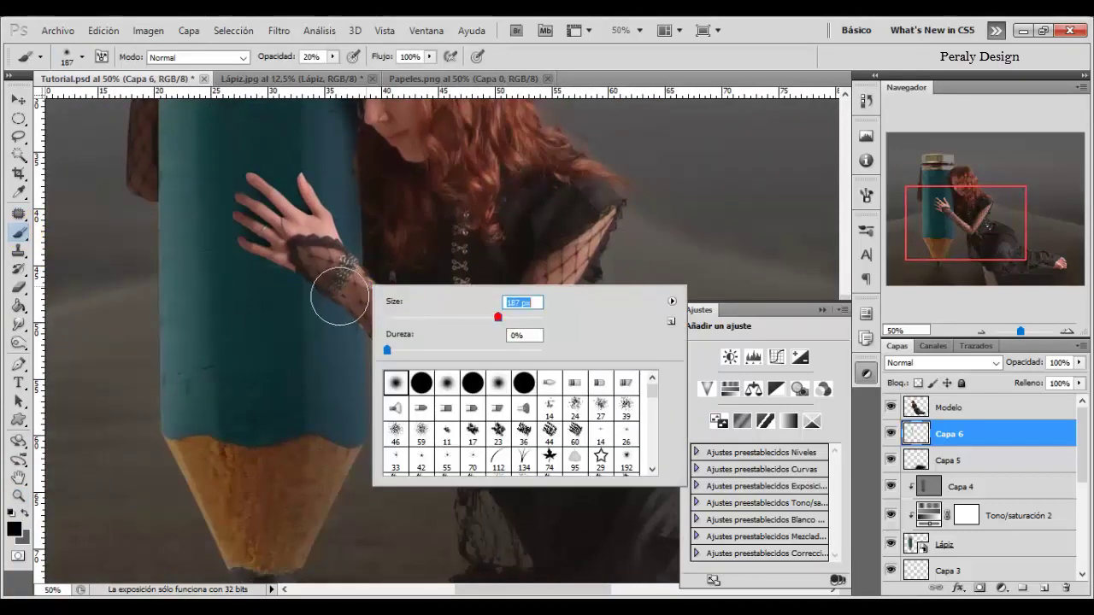
{"action": "left_click", "coordinate": [313, 276]}
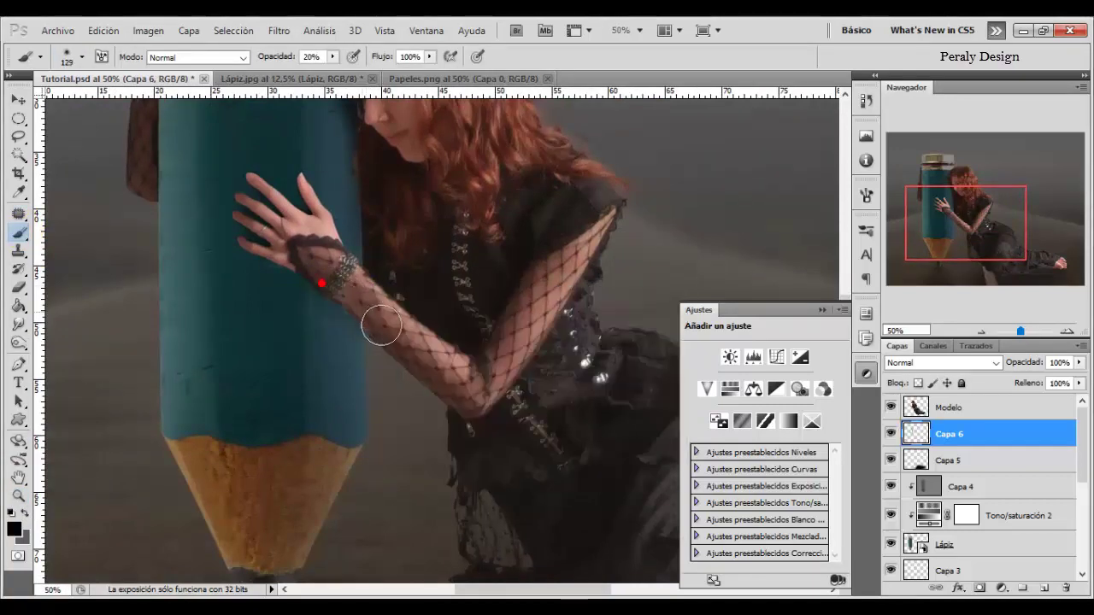
{"action": "mouse_move", "coordinate": [378, 320]}
{"action": "left_mouse_down"}
{"action": "mouse_move", "coordinate": [350, 314]}
{"action": "mouse_move", "coordinate": [343, 294]}
{"action": "left_mouse_up"}
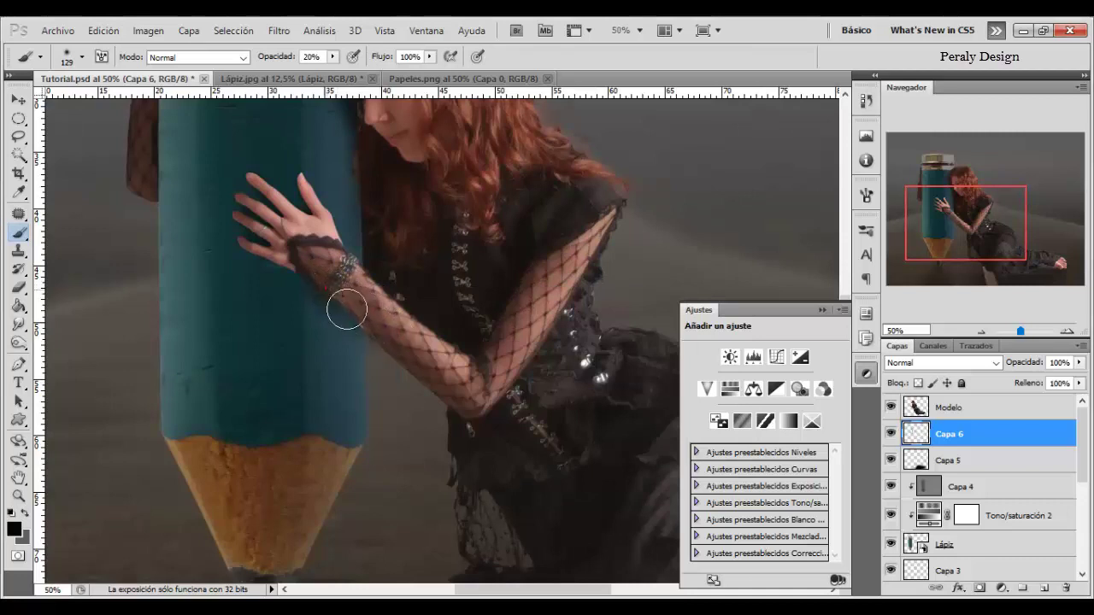
{"action": "left_click", "coordinate": [318, 288]}
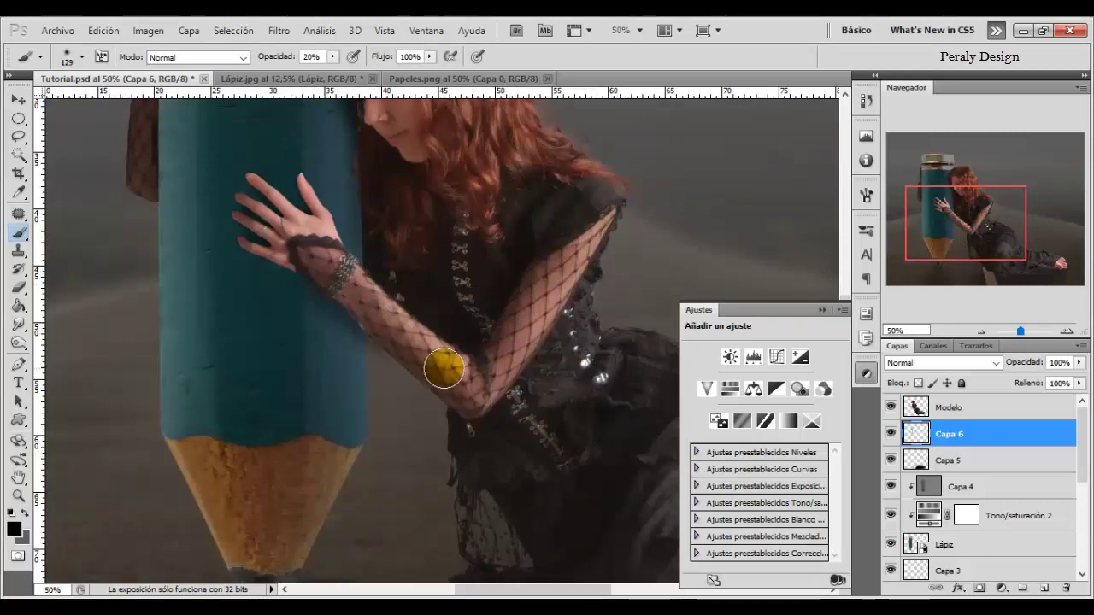
Load the pencil's outline, invert the selection, and shade the wrist with a 90 px brush.
{"action": "left_click", "coordinate": [913, 545], "text": "ctrl"}
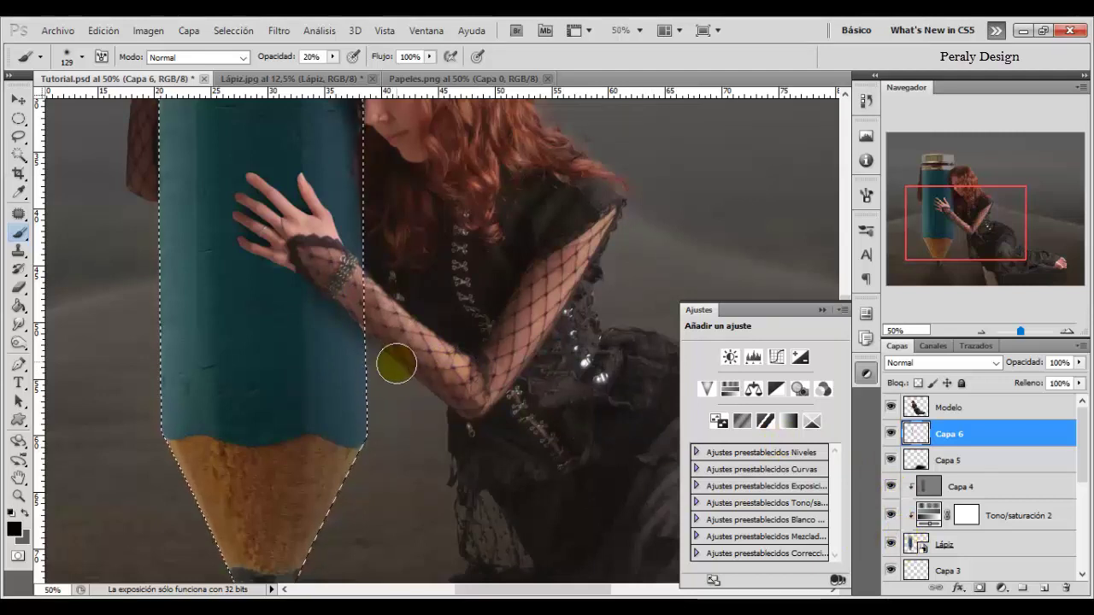
{"action": "left_click", "coordinate": [227, 32]}
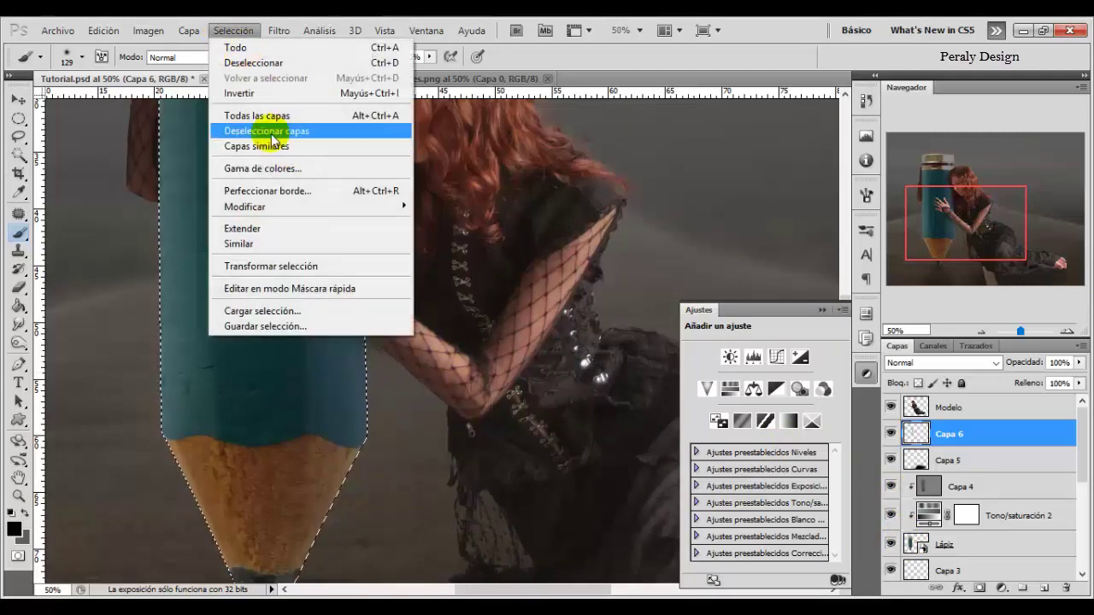
{"action": "left_click", "coordinate": [239, 93]}
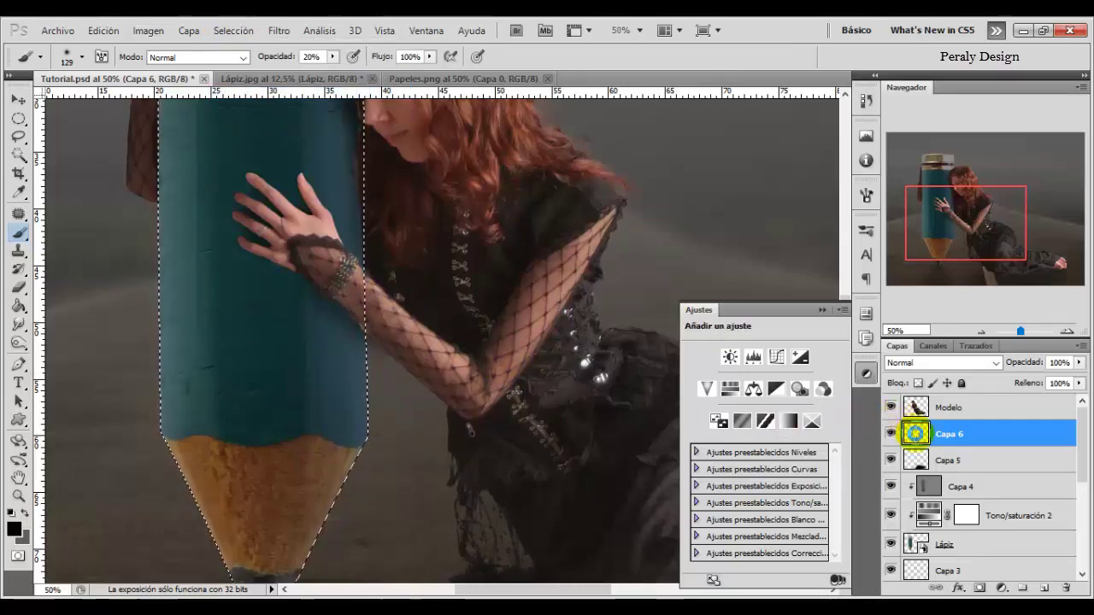
{"action": "right_click", "coordinate": [438, 304]}
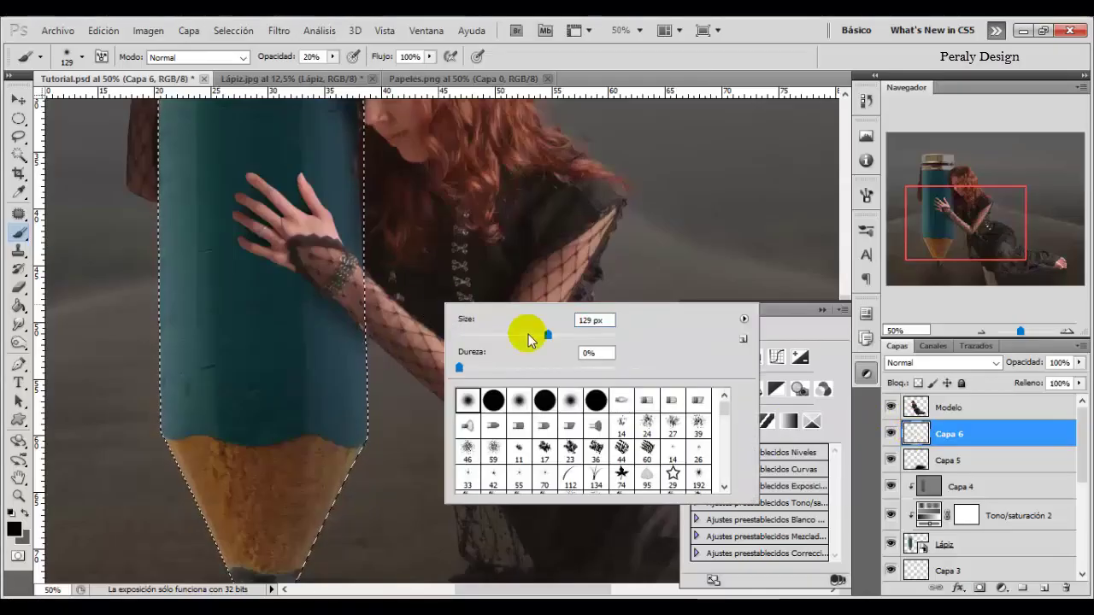
{"action": "left_click_drag", "start_coordinate": [525, 334], "coordinate": [527, 334]}
{"action": "left_click", "coordinate": [453, 231]}
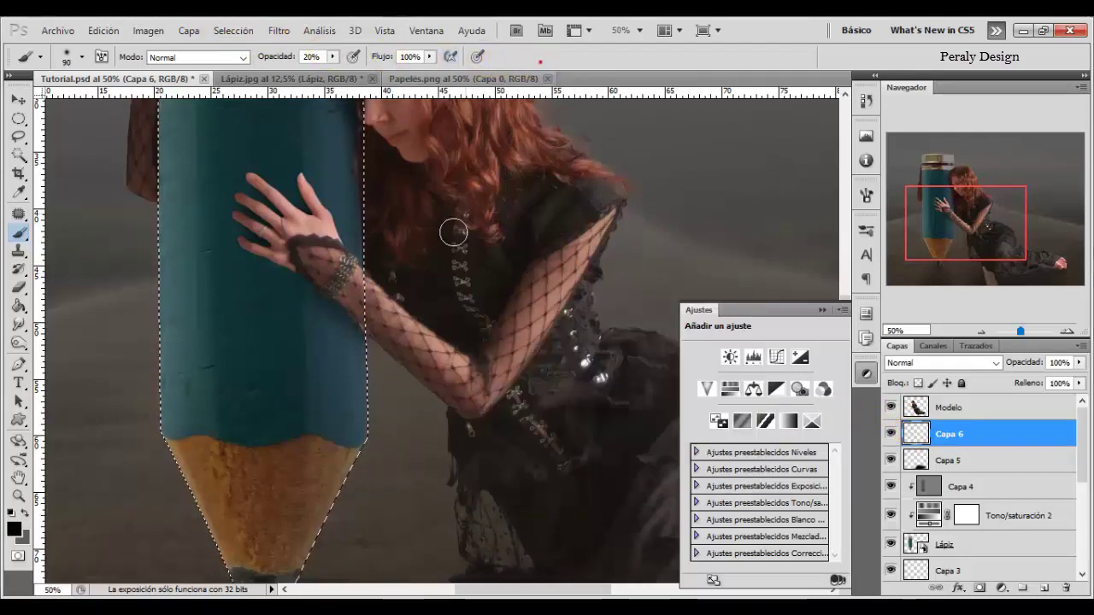
{"action": "left_click", "coordinate": [233, 30]}
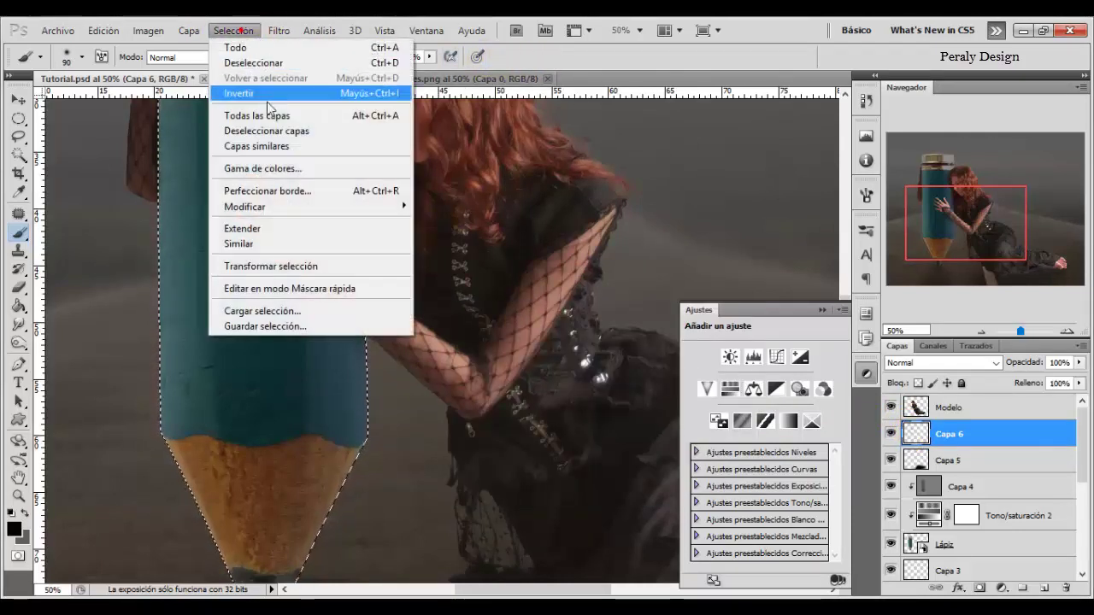
{"action": "left_click", "coordinate": [261, 93]}
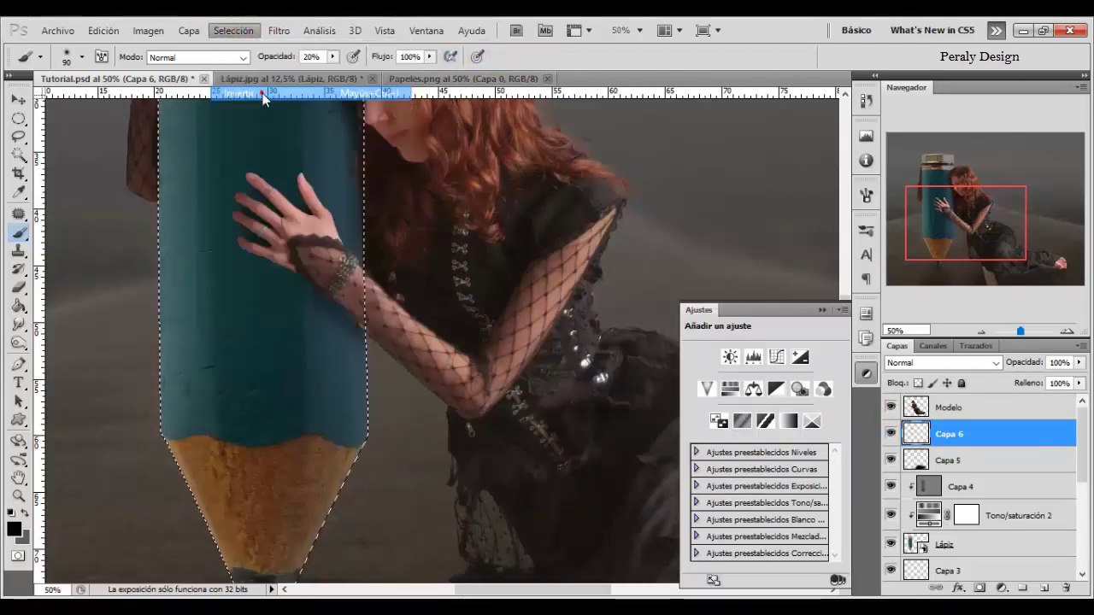
{"action": "mouse_move", "coordinate": [294, 188]}
{"action": "left_mouse_down"}
{"action": "mouse_move", "coordinate": [316, 275]}
{"action": "mouse_move", "coordinate": [345, 301]}
{"action": "left_mouse_up"}
Dab soft shading on the arm and body along the pencil's right edge, then deselect.
{"action": "key", "text": "z"}
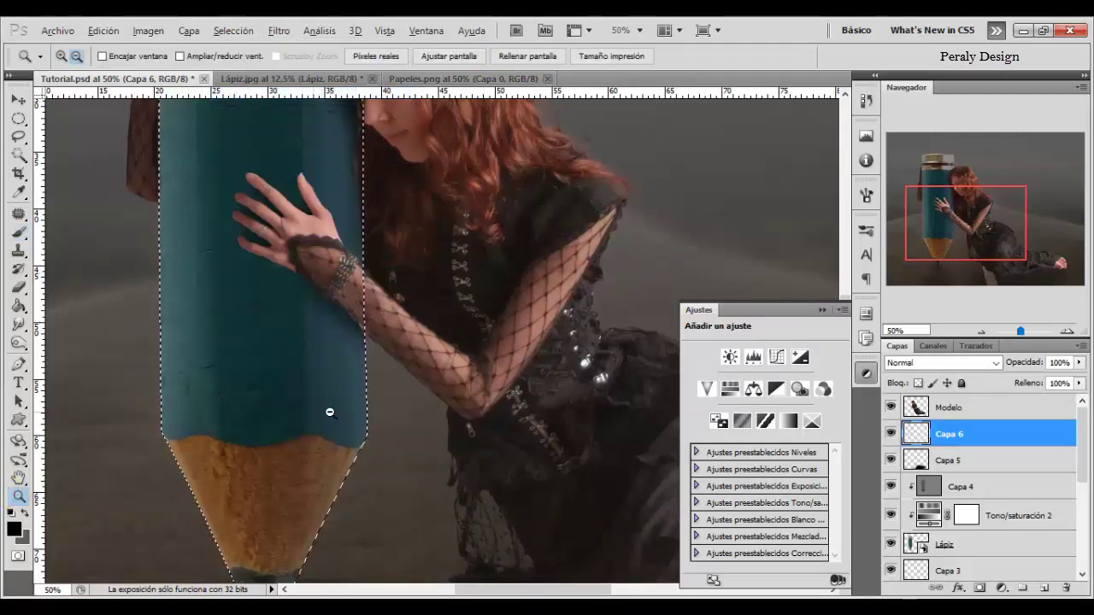
{"action": "left_click", "coordinate": [330, 413], "text": "alt"}
{"action": "left_click", "coordinate": [330, 413], "text": "alt"}
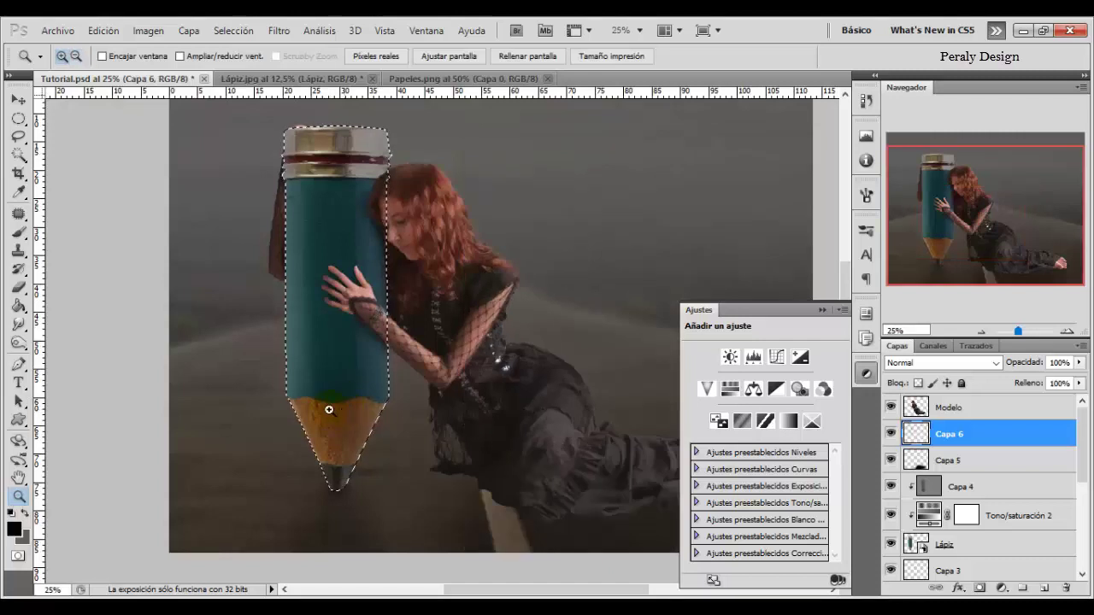
{"action": "left_click", "coordinate": [18, 231]}
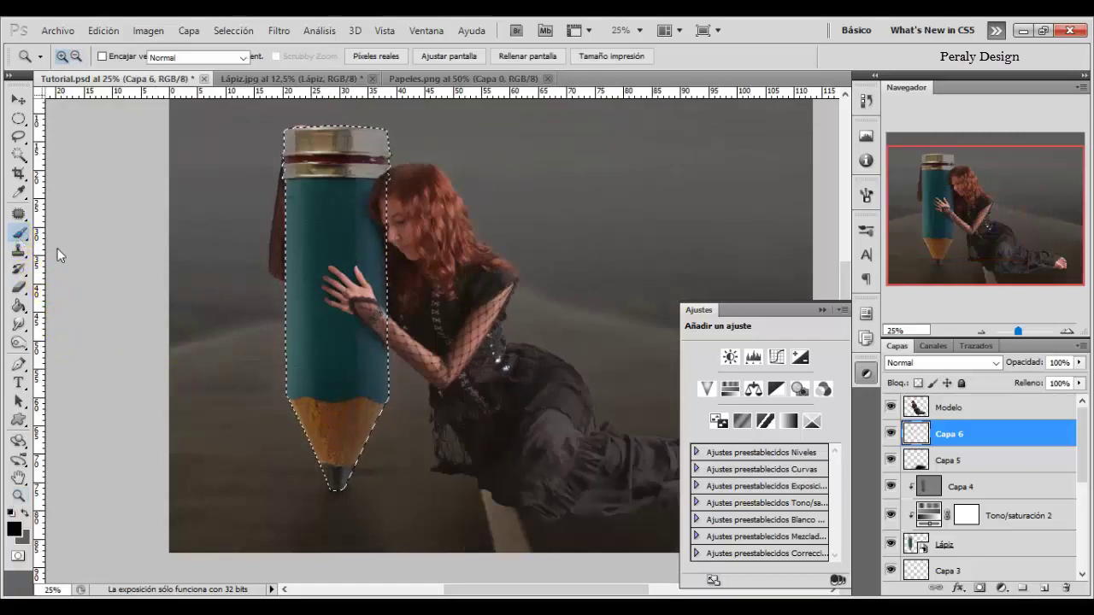
{"action": "left_click", "coordinate": [373, 333]}
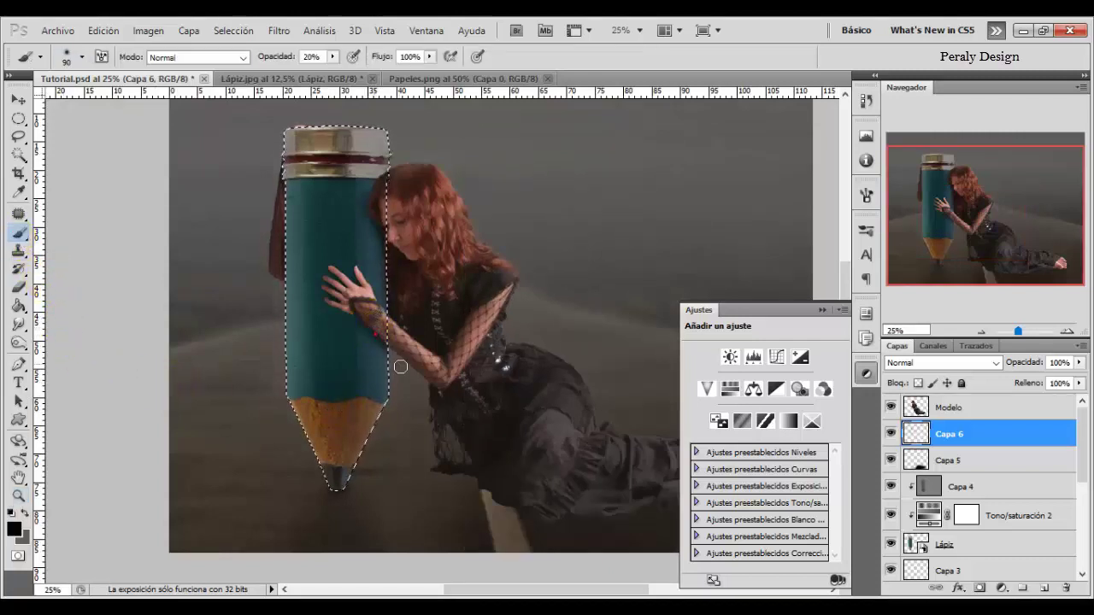
{"action": "left_click", "coordinate": [368, 331]}
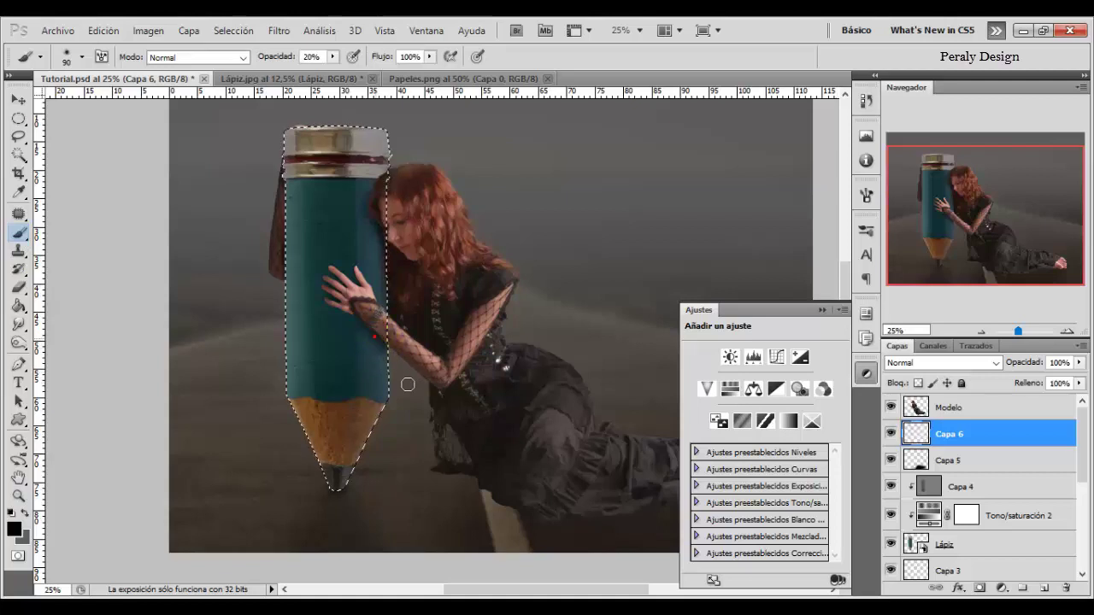
{"action": "left_click", "coordinate": [383, 367]}
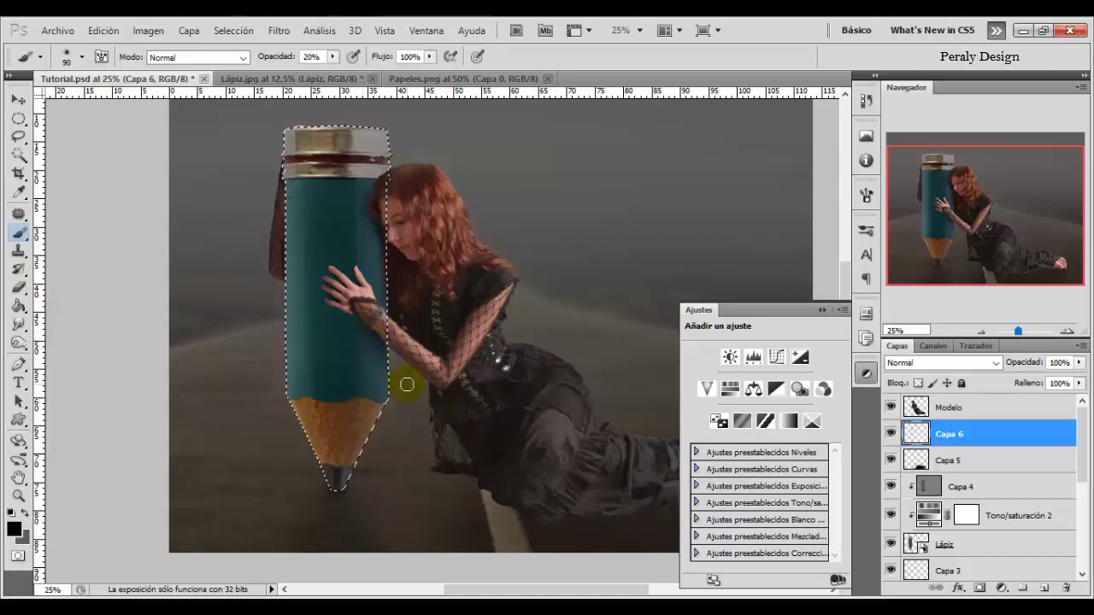
{"action": "left_click", "coordinate": [367, 330]}
{"action": "left_click", "coordinate": [403, 379]}
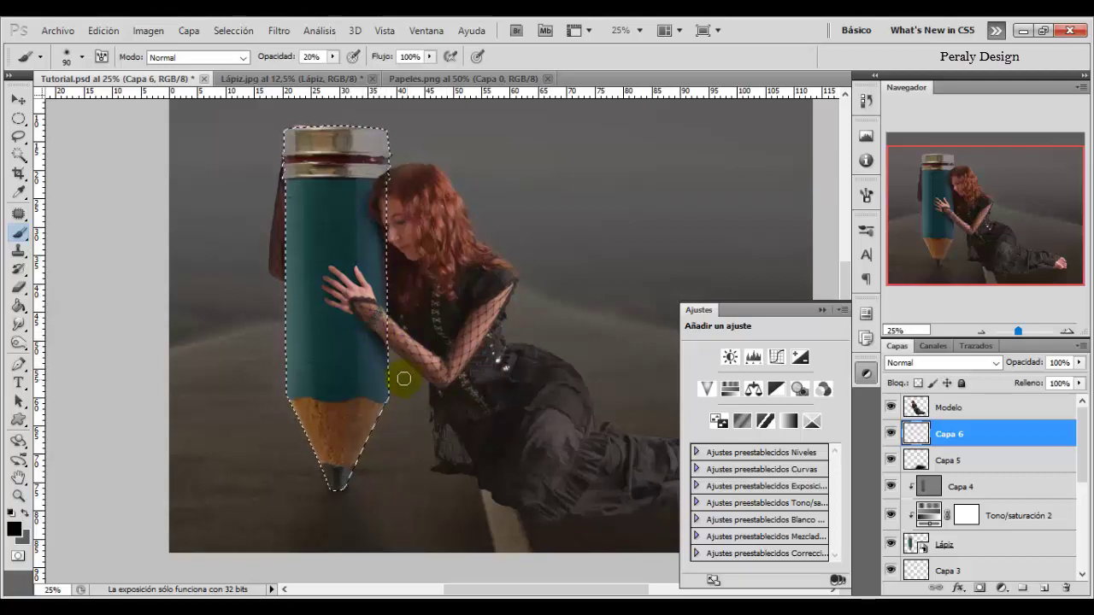
{"action": "key", "text": "ctrl+d"}
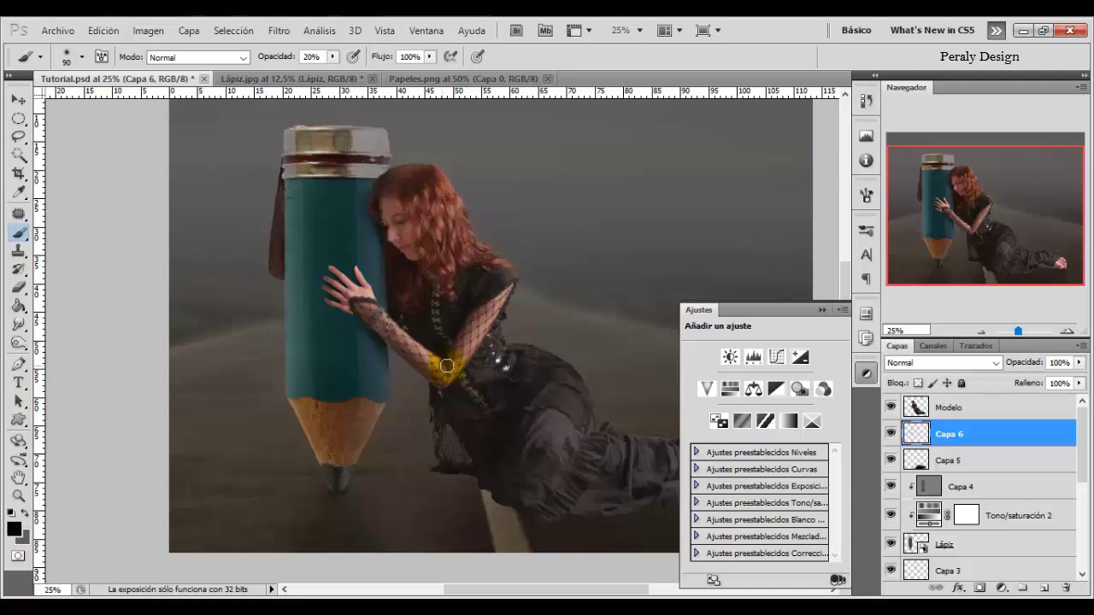
Zoom out, toggle Capa 6 to compare the shading, and zoom in on the legs.
{"action": "left_click", "coordinate": [18, 496]}
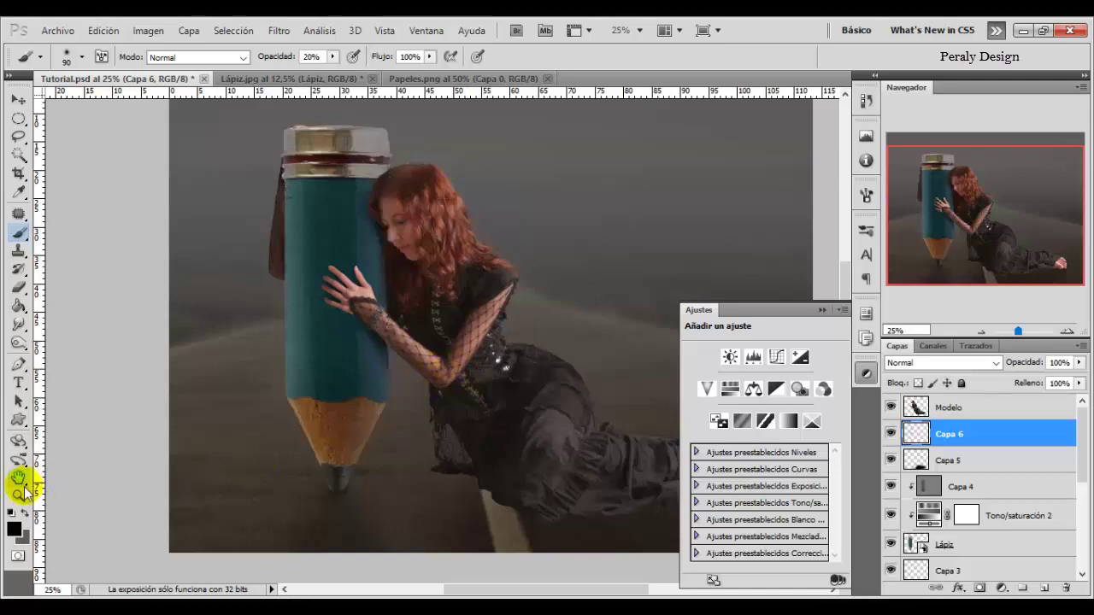
{"action": "left_click", "coordinate": [570, 353], "text": "alt"}
{"action": "left_click", "coordinate": [505, 356], "text": "alt"}
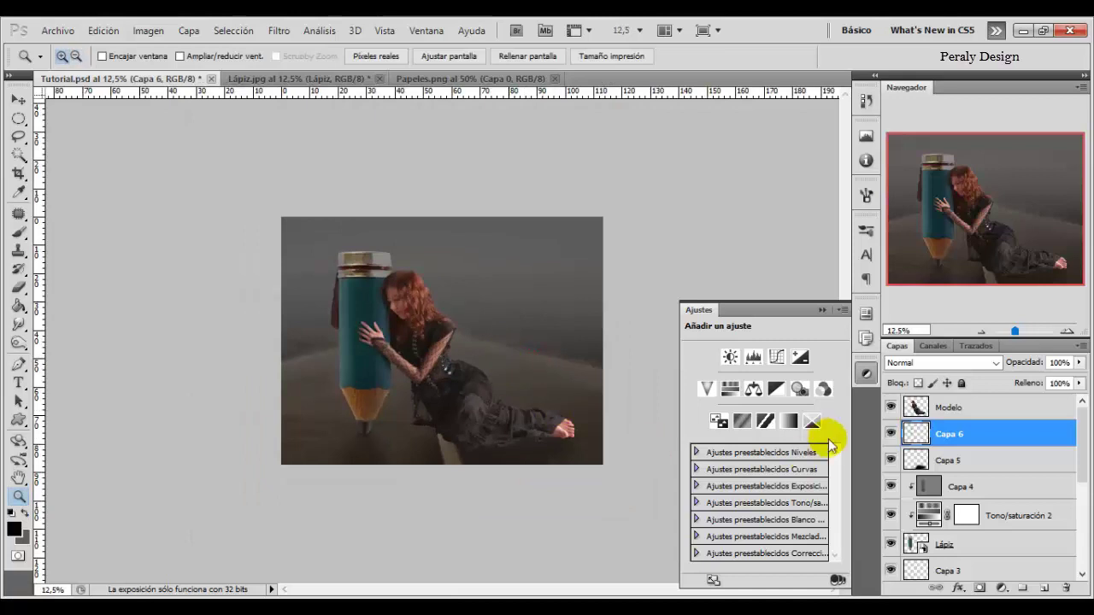
{"action": "left_click", "coordinate": [890, 434]}
{"action": "left_click", "coordinate": [891, 433]}
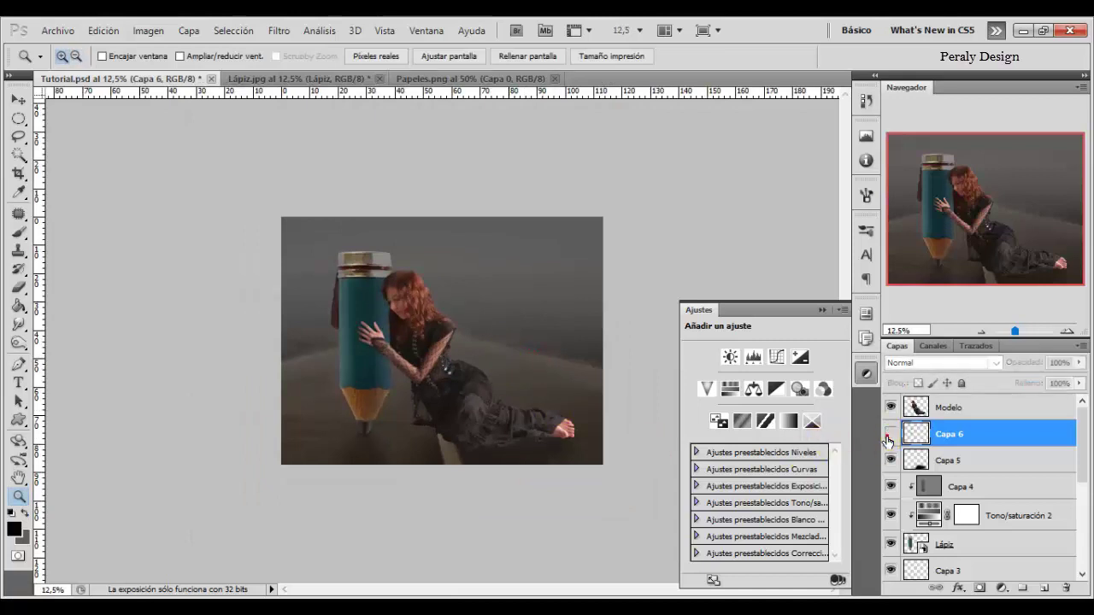
{"action": "left_click", "coordinate": [493, 441]}
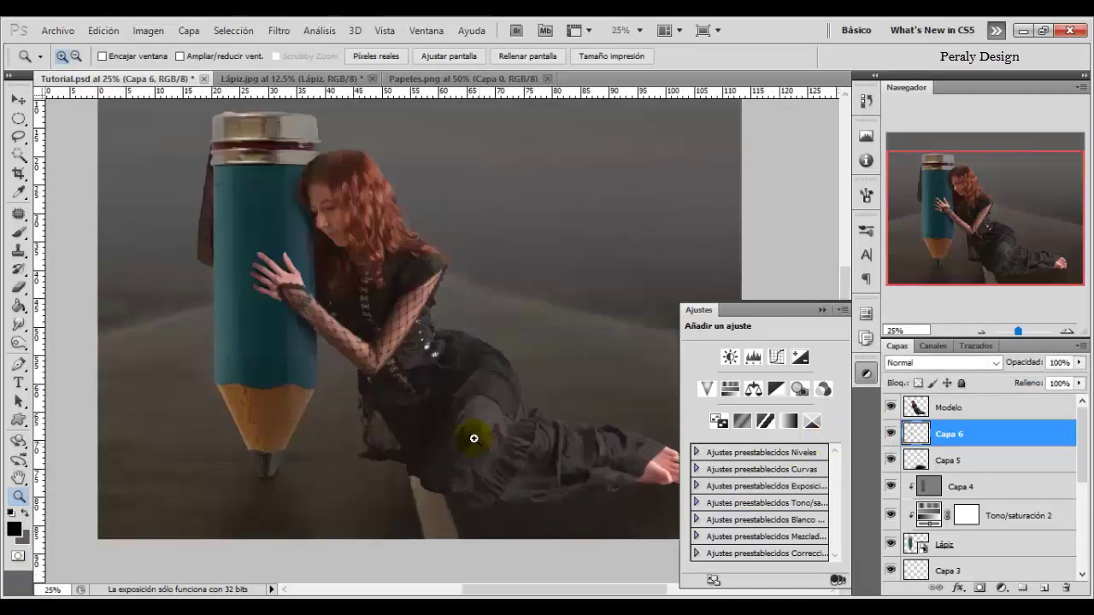
{"action": "left_click", "coordinate": [547, 471]}
{"action": "mouse_move", "coordinate": [547, 472]}
{"action": "left_mouse_down"}
{"action": "mouse_move", "coordinate": [493, 361]}
{"action": "mouse_move", "coordinate": [468, 341]}
{"action": "left_mouse_up"}
Paint soft shadow under the leg, along the dress hem and on the floor, using 172 and 86 px brushes.
{"action": "left_click", "coordinate": [18, 232]}
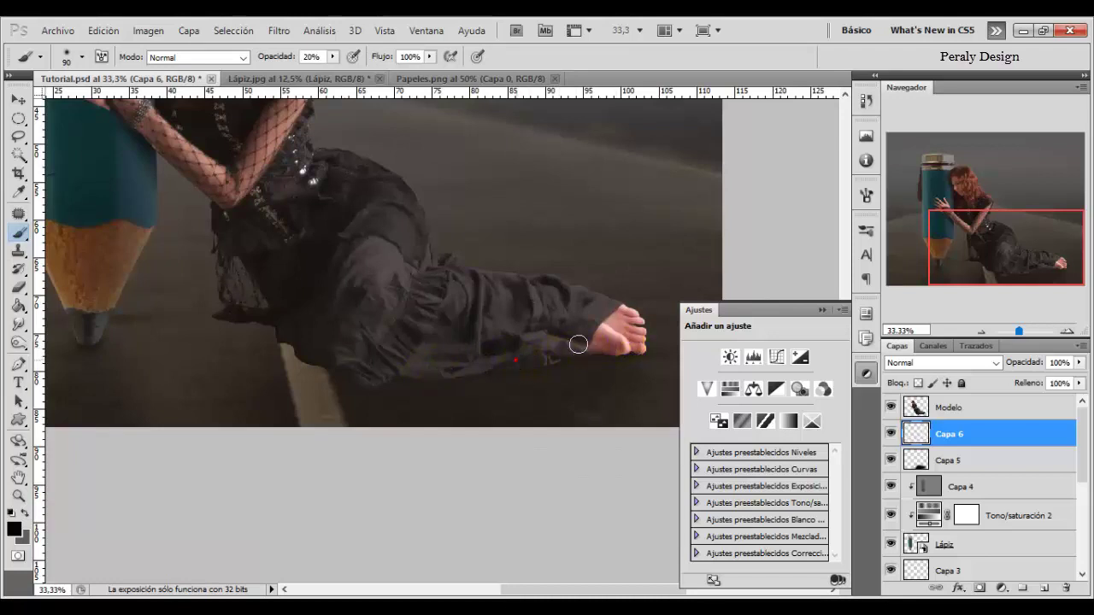
{"action": "left_click_drag", "start_coordinate": [490, 362], "coordinate": [467, 368]}
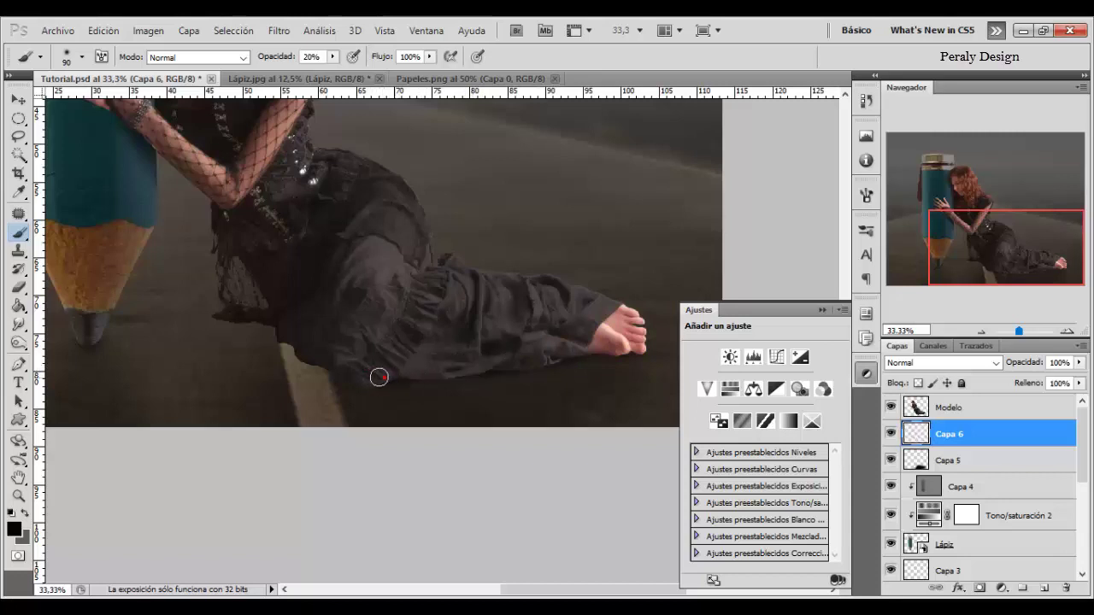
{"action": "mouse_move", "coordinate": [378, 377]}
{"action": "left_mouse_down"}
{"action": "mouse_move", "coordinate": [473, 362]}
{"action": "mouse_move", "coordinate": [427, 370]}
{"action": "left_mouse_up"}
{"action": "left_click_drag", "start_coordinate": [231, 311], "coordinate": [244, 319]}
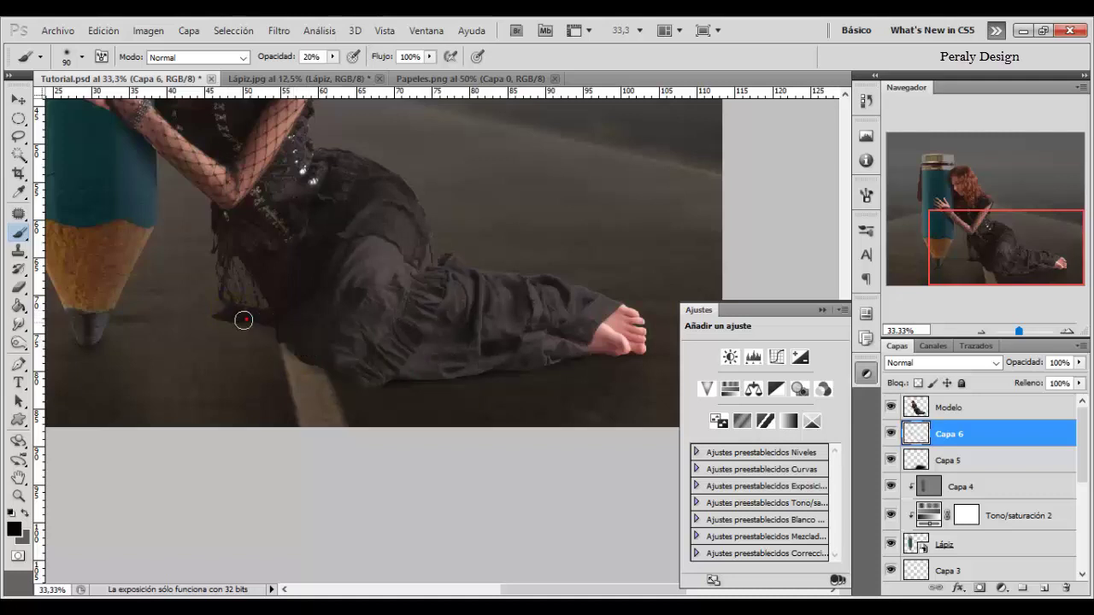
{"action": "right_click", "coordinate": [423, 344]}
{"action": "left_click_drag", "start_coordinate": [523, 379], "coordinate": [545, 378]}
{"action": "key", "text": "Return"}
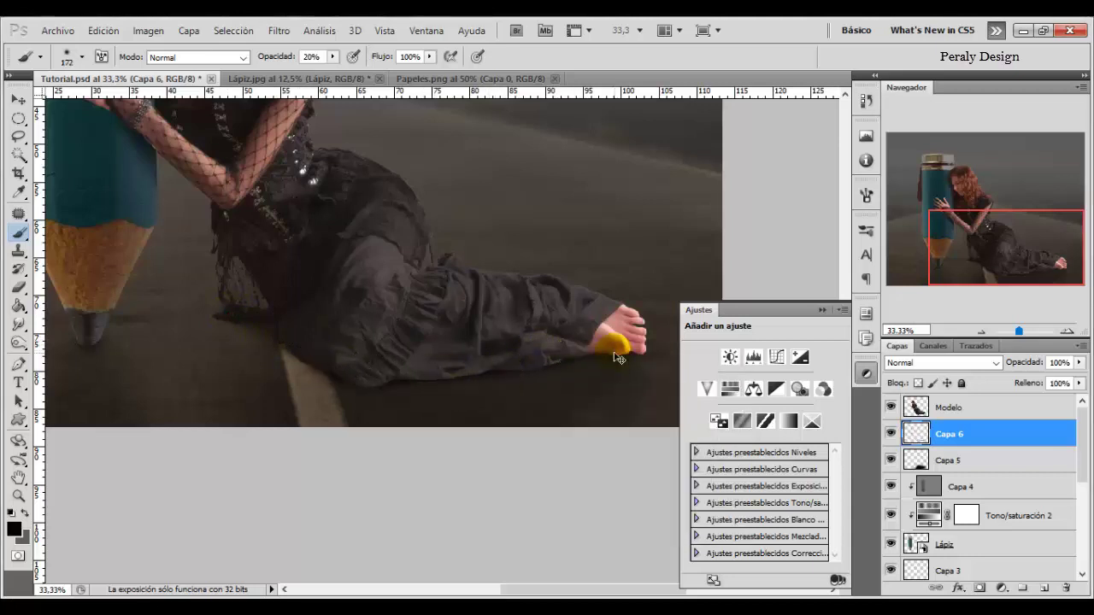
{"action": "left_click", "coordinate": [289, 349]}
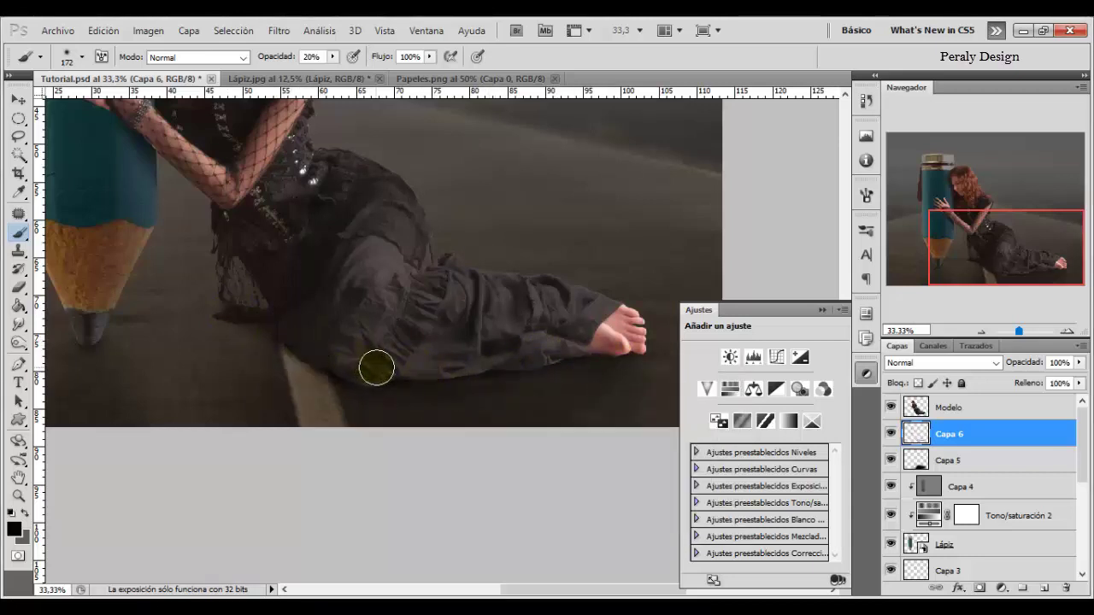
{"action": "right_click", "coordinate": [392, 332]}
{"action": "left_click_drag", "start_coordinate": [515, 361], "coordinate": [489, 361]}
{"action": "key", "text": "Return"}
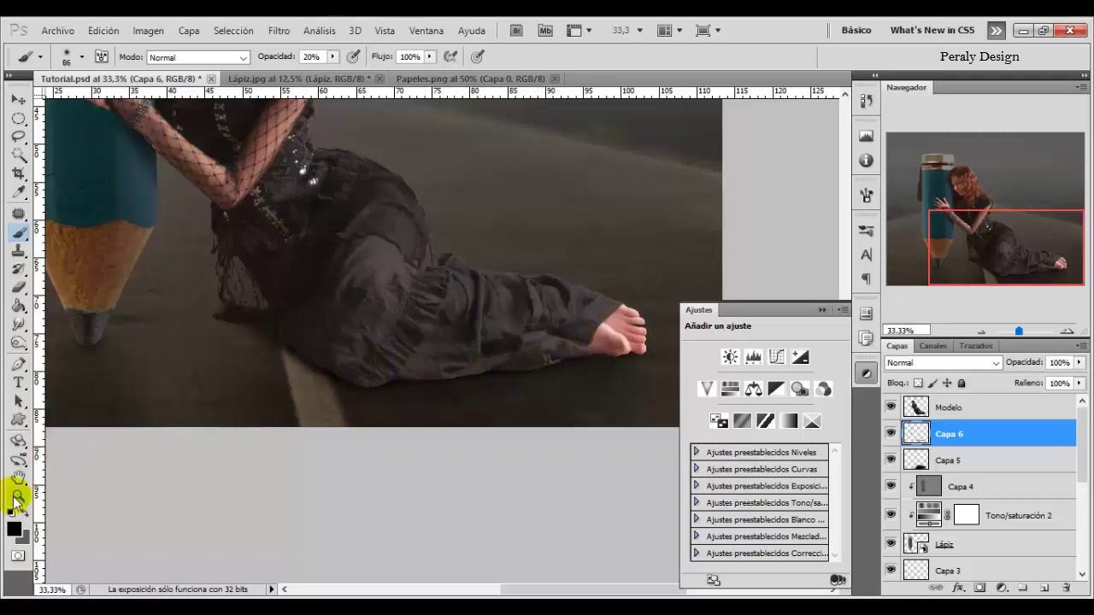
Zoom out and paint shadow near the woman's foot with a much larger soft brush.
{"action": "left_click", "coordinate": [18, 496]}
{"action": "left_click", "coordinate": [490, 335], "text": "alt"}
{"action": "left_click", "coordinate": [555, 379]}
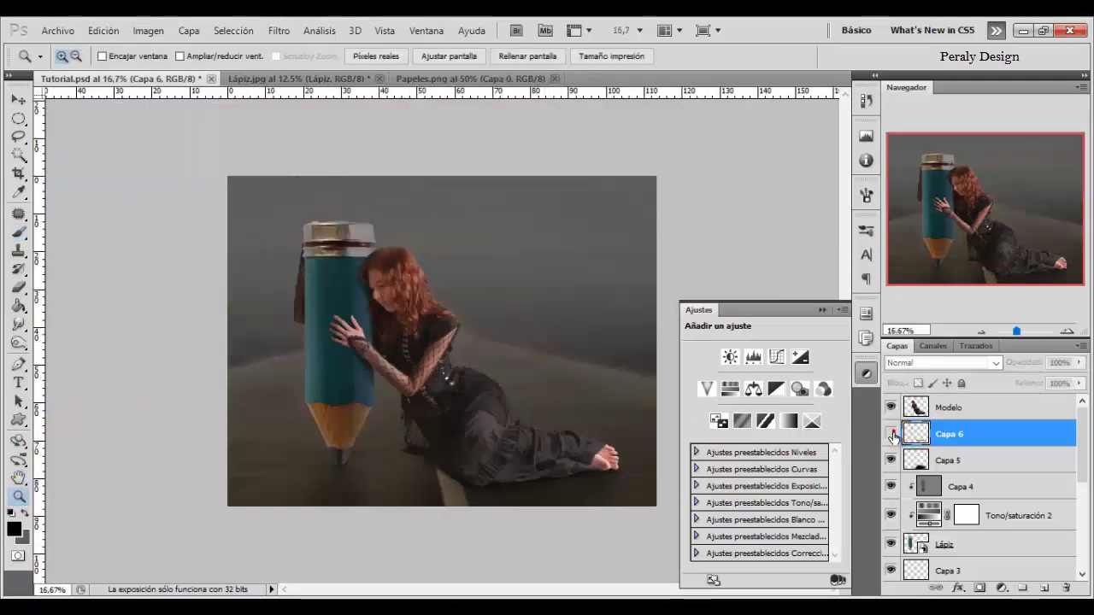
{"action": "left_click", "coordinate": [18, 231]}
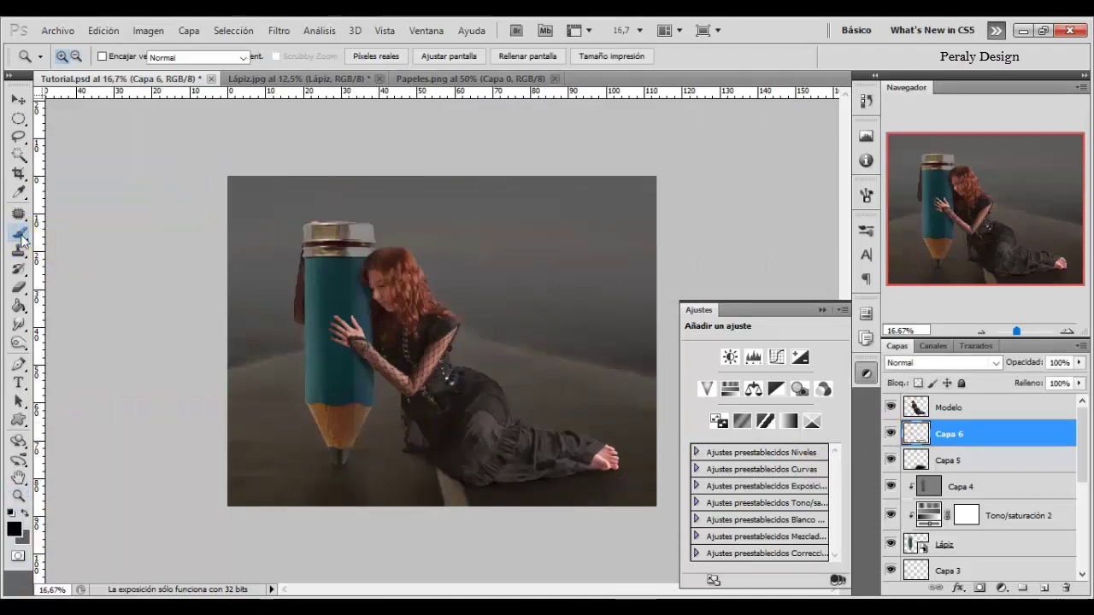
{"action": "right_click", "coordinate": [523, 442]}
{"action": "left_click_drag", "start_coordinate": [610, 423], "coordinate": [664, 424]}
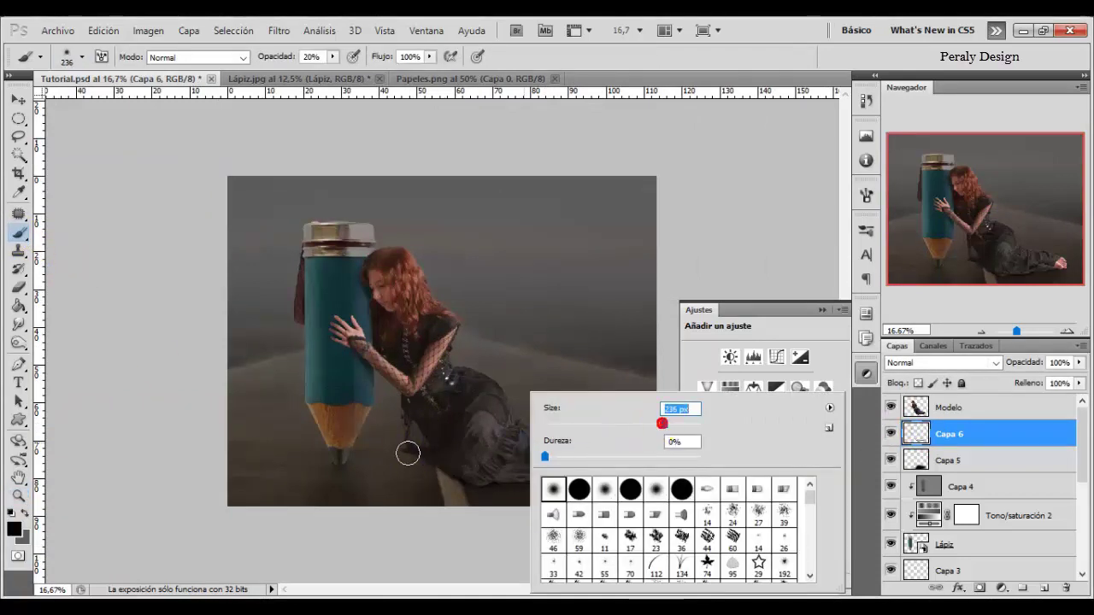
{"action": "key", "text": "Return"}
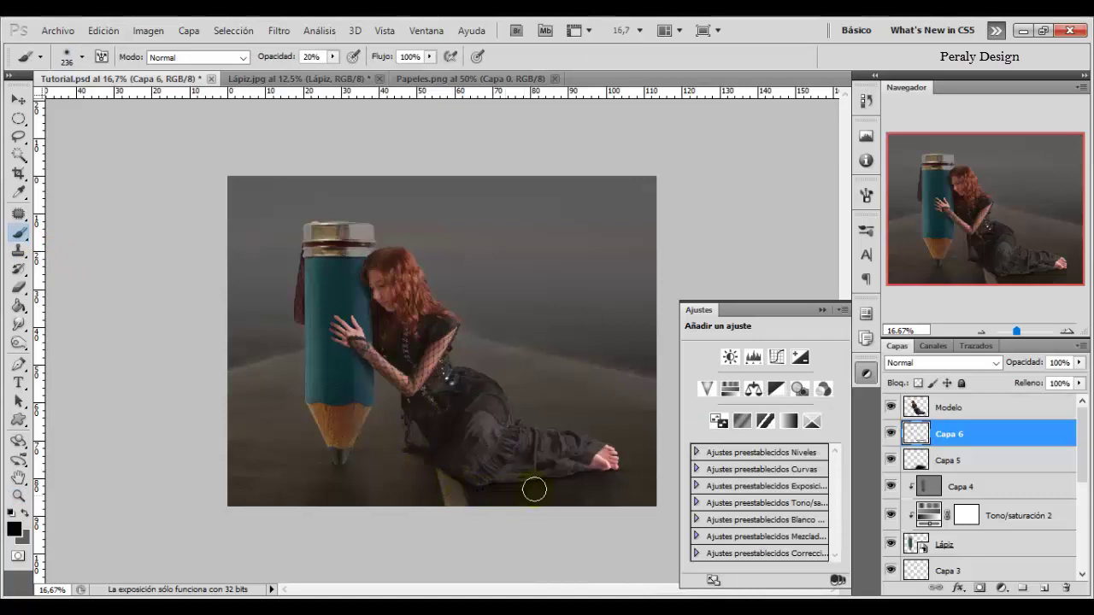
{"action": "left_click_drag", "start_coordinate": [571, 475], "coordinate": [589, 467]}
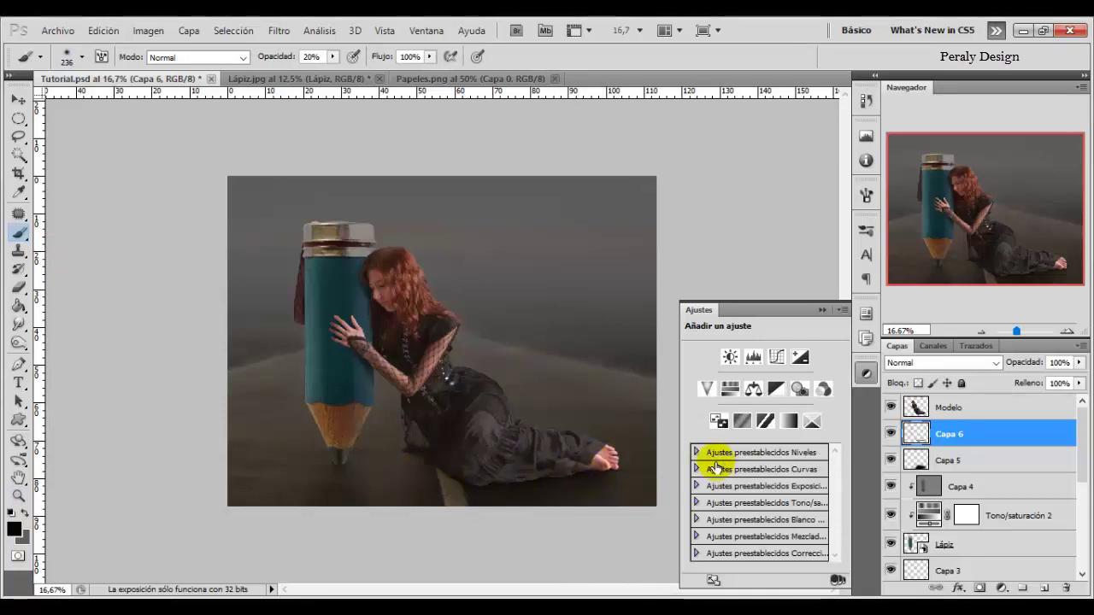
Shrink the brush to 114 px and toggle Capa 6 and Capa 5 to compare the shadows.
{"action": "right_click", "coordinate": [443, 308]}
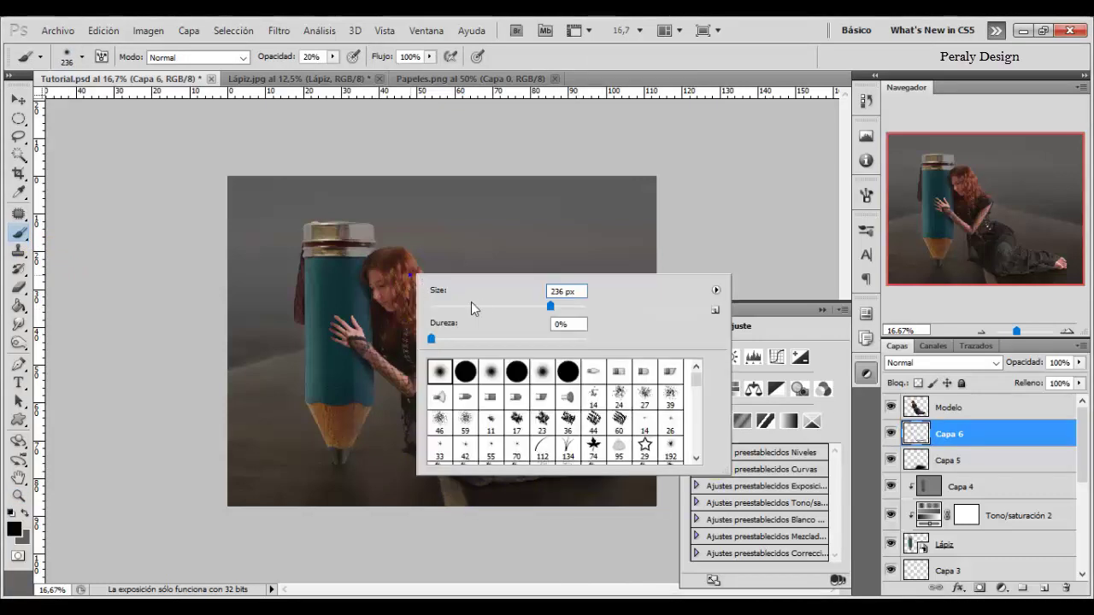
{"action": "left_click", "coordinate": [513, 305]}
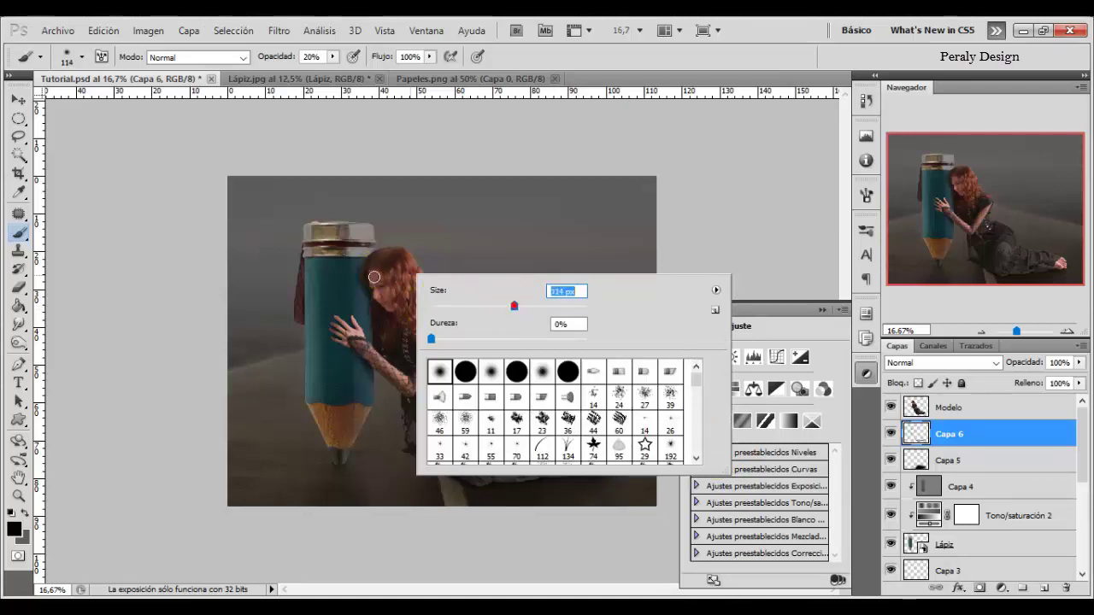
{"action": "left_click", "coordinate": [367, 277]}
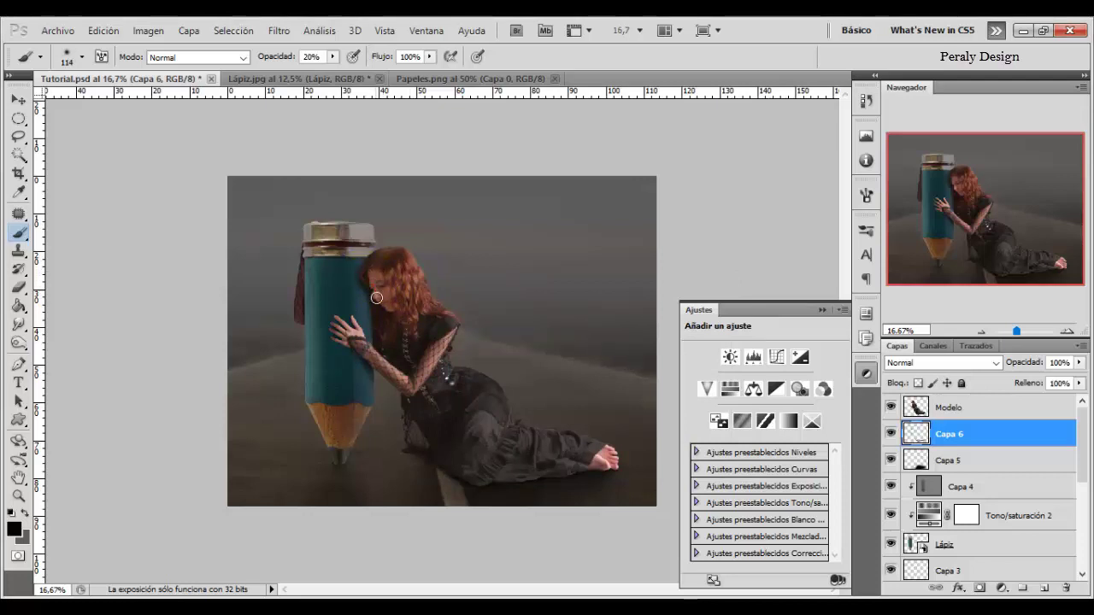
{"action": "left_click", "coordinate": [889, 434]}
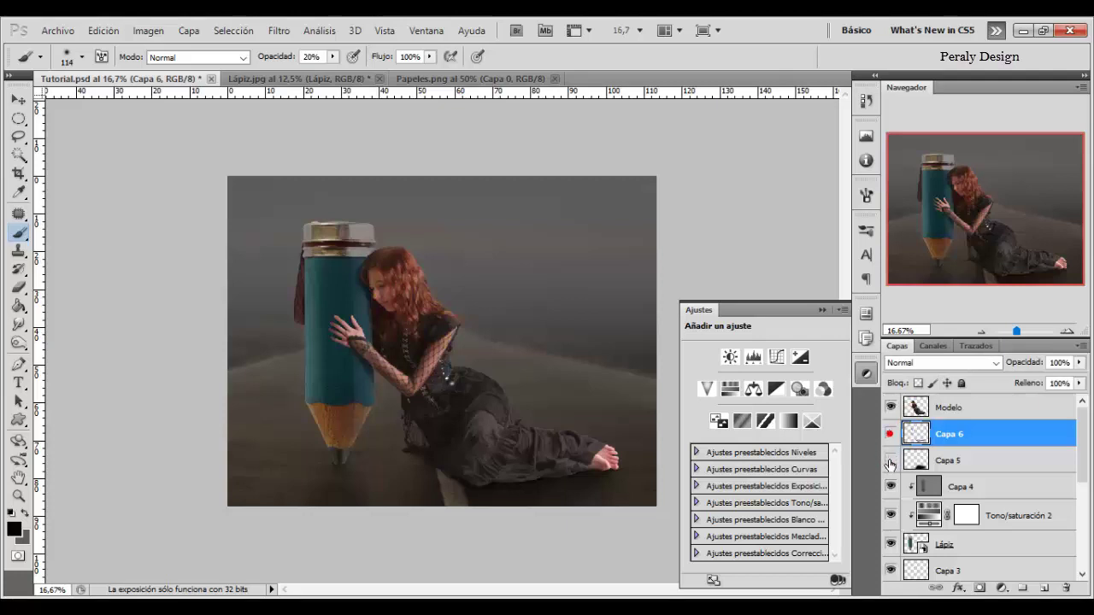
{"action": "left_click", "coordinate": [890, 435]}
{"action": "left_click", "coordinate": [890, 463]}
{"action": "left_click", "coordinate": [889, 436]}
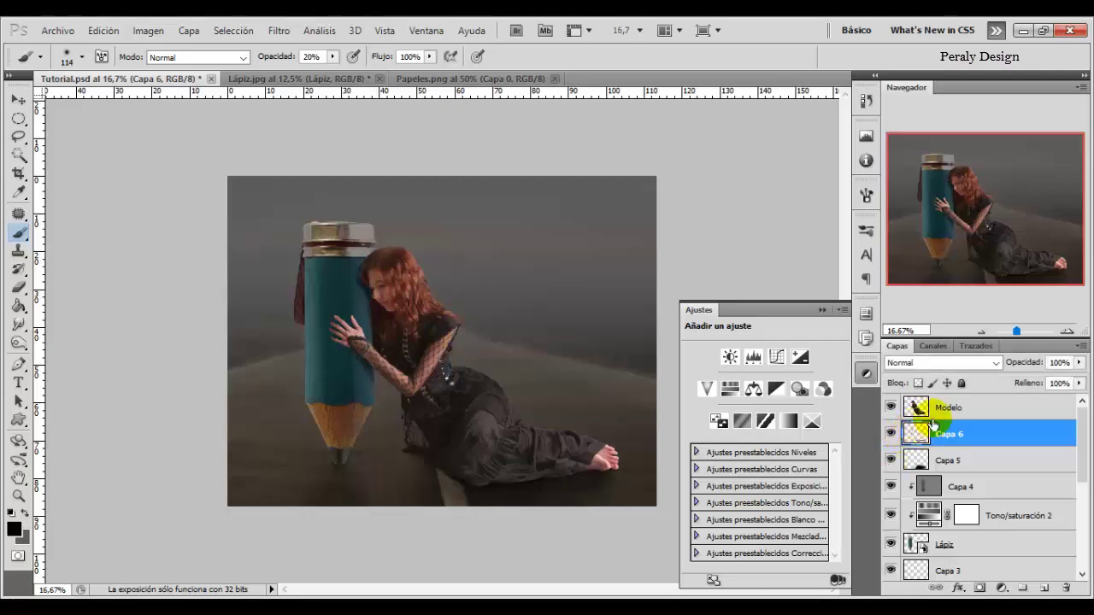
{"action": "left_click", "coordinate": [944, 411]}
Create Capa 7 clipped to Modelo, fill it with 50% gray, and set it to Luz suave.
{"action": "left_click", "coordinate": [1044, 588]}
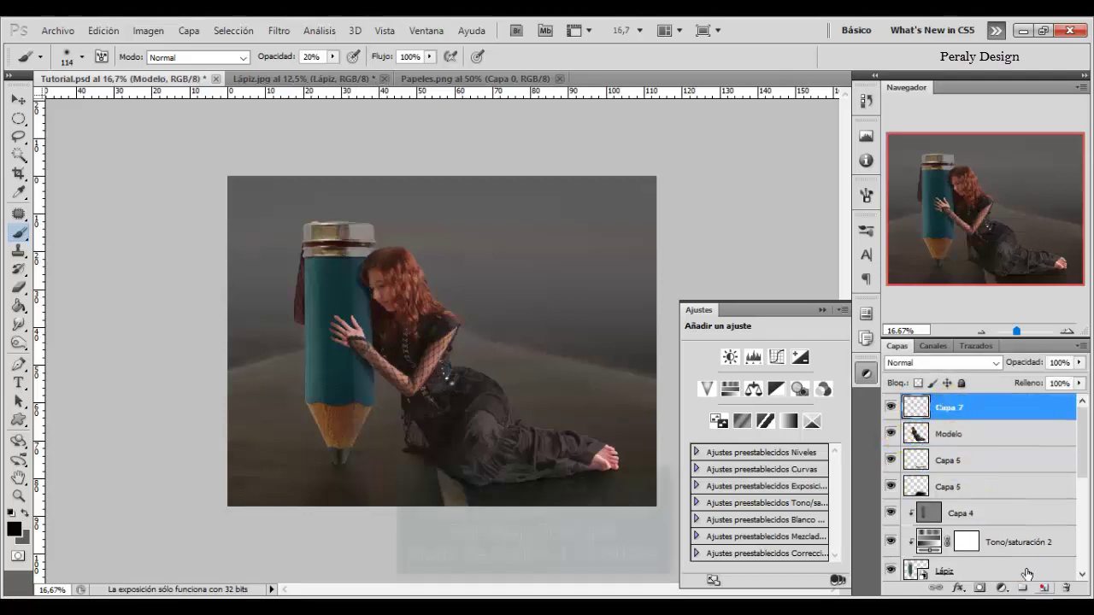
{"action": "right_click", "coordinate": [941, 402]}
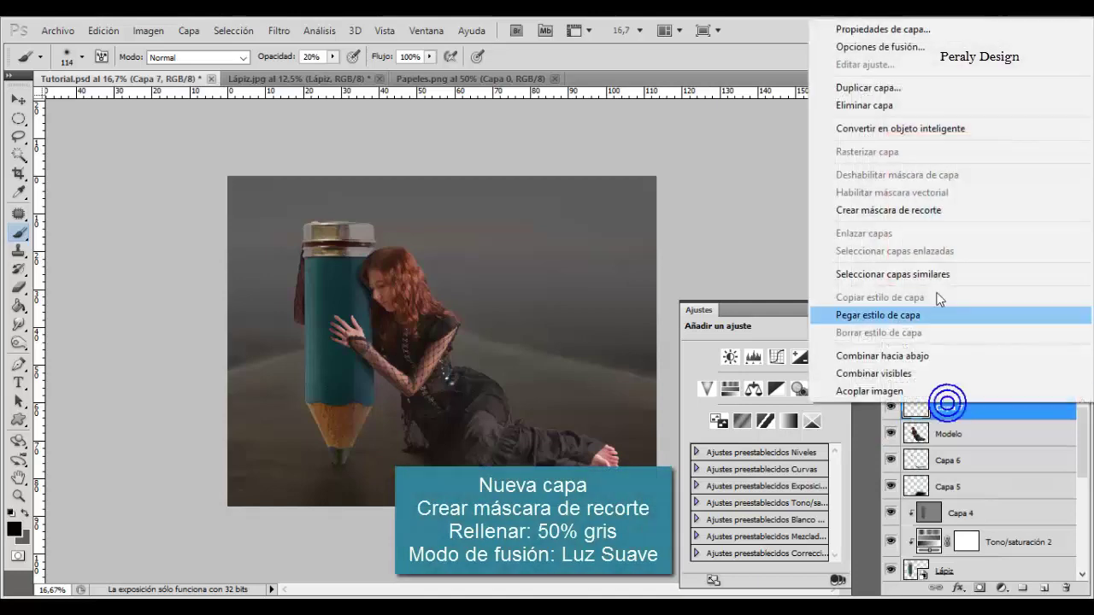
{"action": "left_click", "coordinate": [889, 212]}
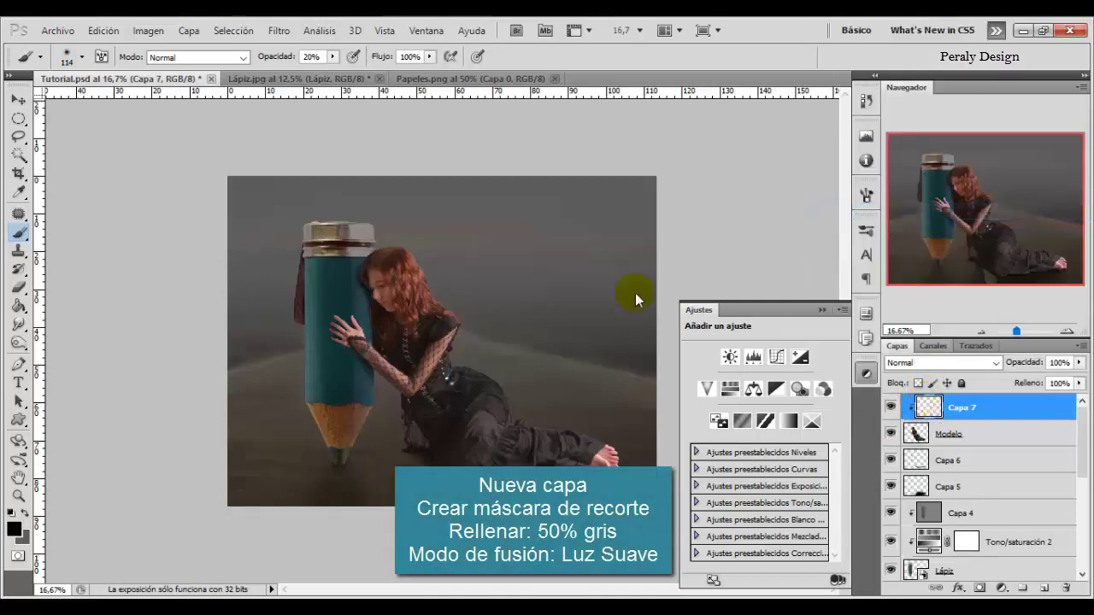
{"action": "left_click", "coordinate": [103, 31]}
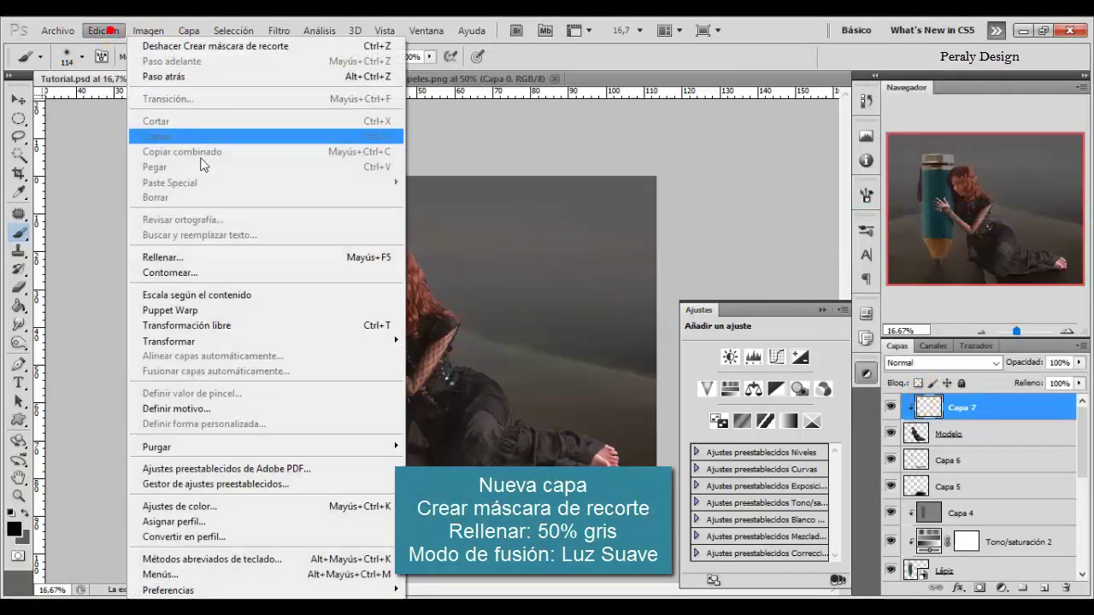
{"action": "left_click", "coordinate": [210, 258]}
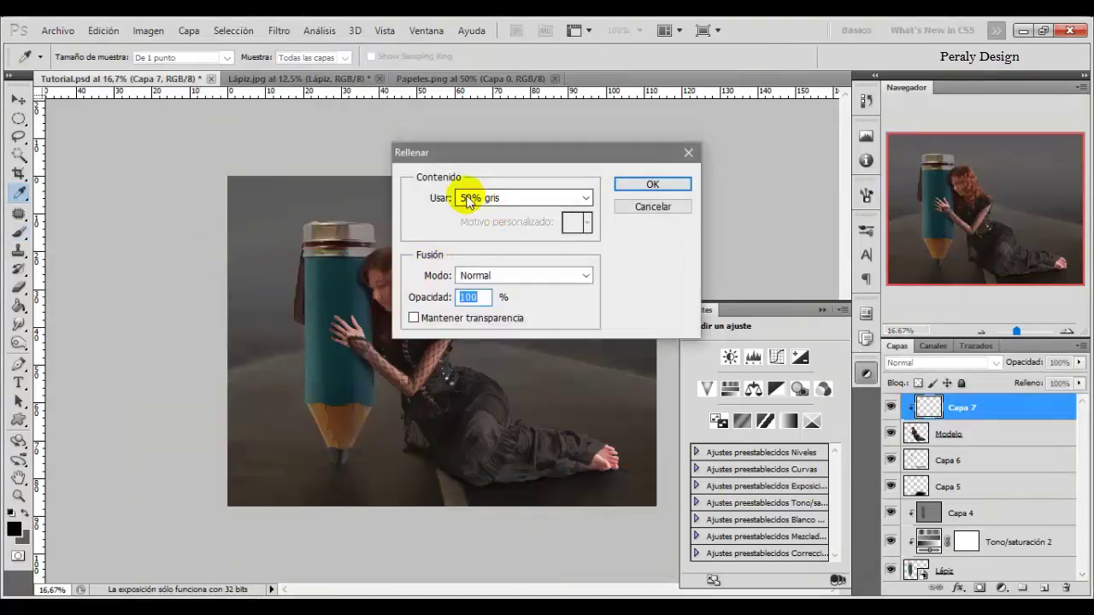
{"action": "left_click", "coordinate": [651, 184]}
{"action": "key", "text": "b"}
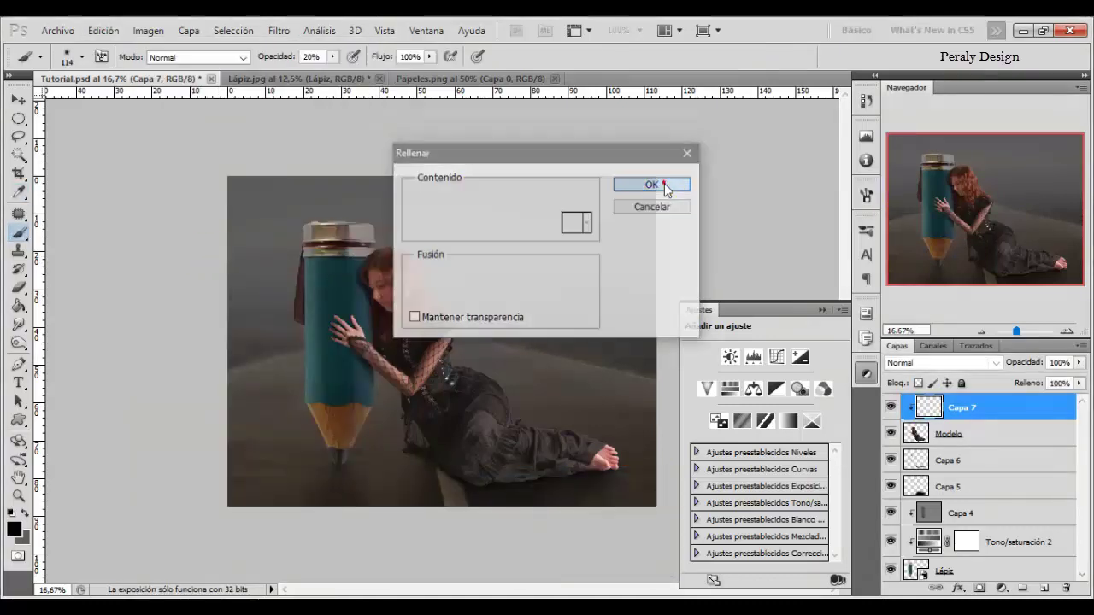
{"action": "left_click", "coordinate": [940, 362]}
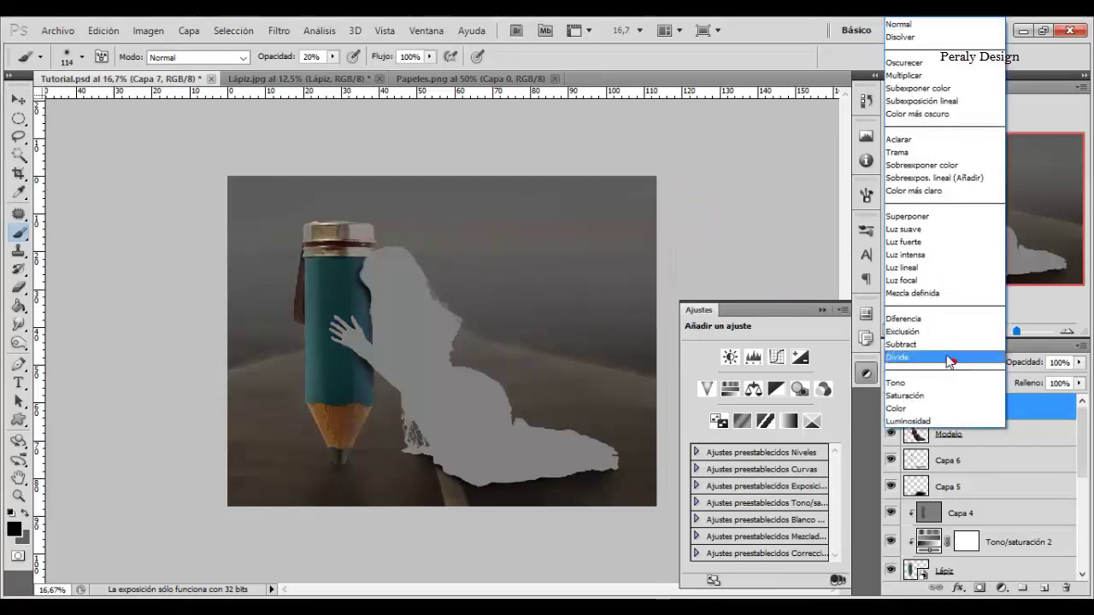
{"action": "left_click", "coordinate": [910, 229]}
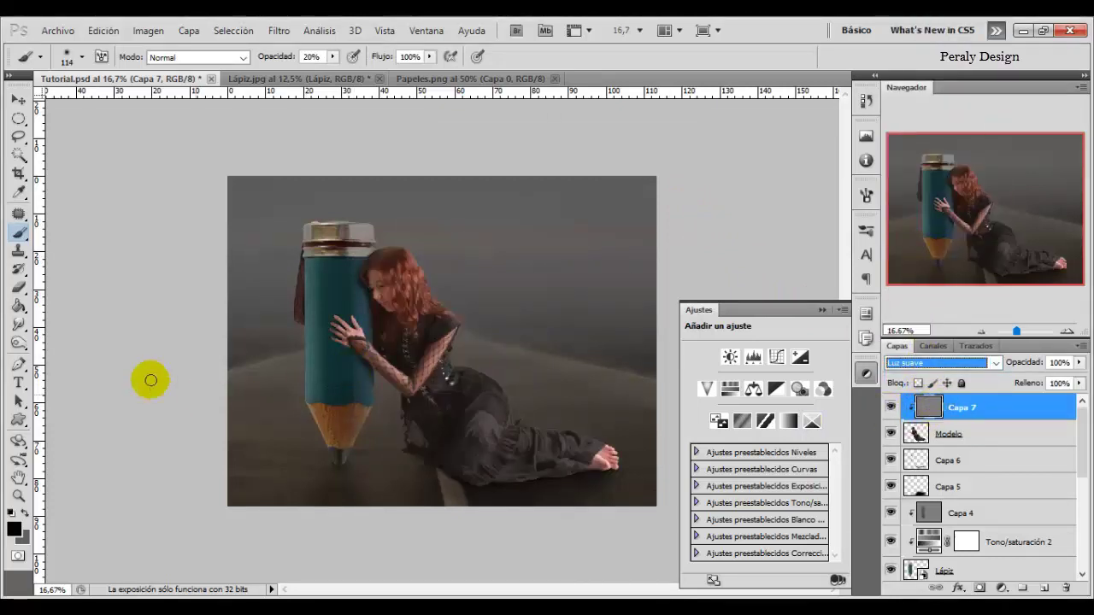
Burn the shadow under the dress on Capa 7 with a soft 189 px brush.
{"action": "left_click", "coordinate": [21, 344]}
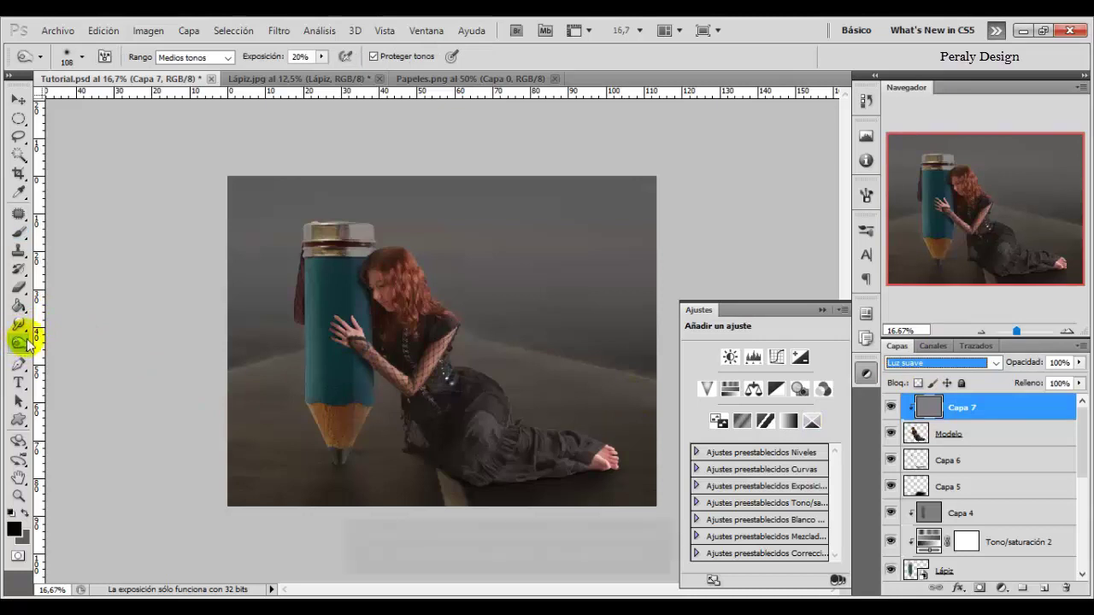
{"action": "right_click", "coordinate": [482, 352]}
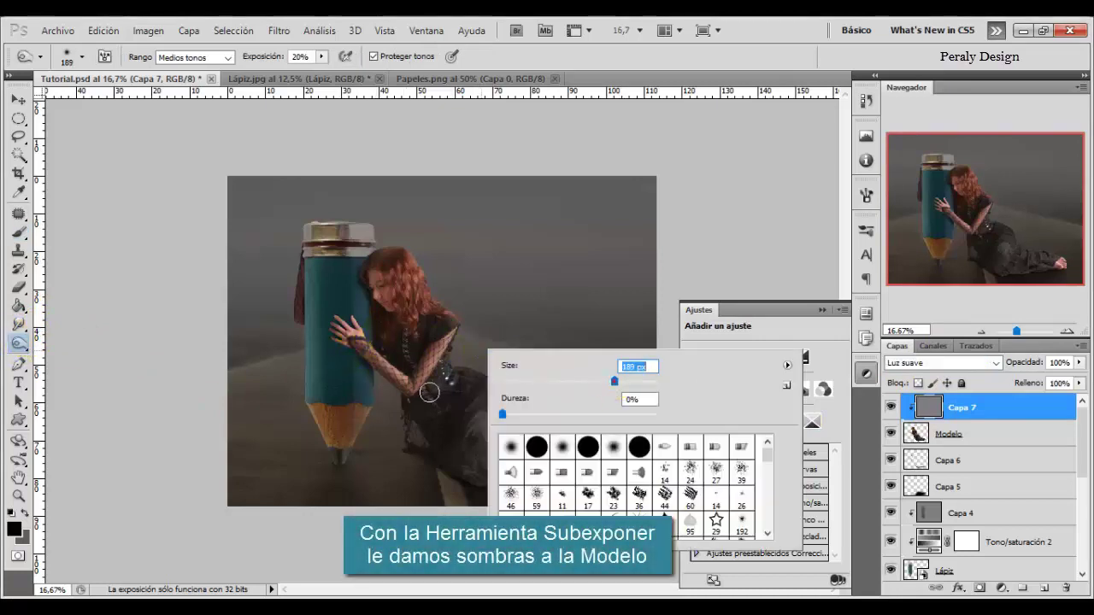
{"action": "left_click", "coordinate": [614, 382]}
{"action": "left_click", "coordinate": [626, 378]}
{"action": "key", "text": "Return"}
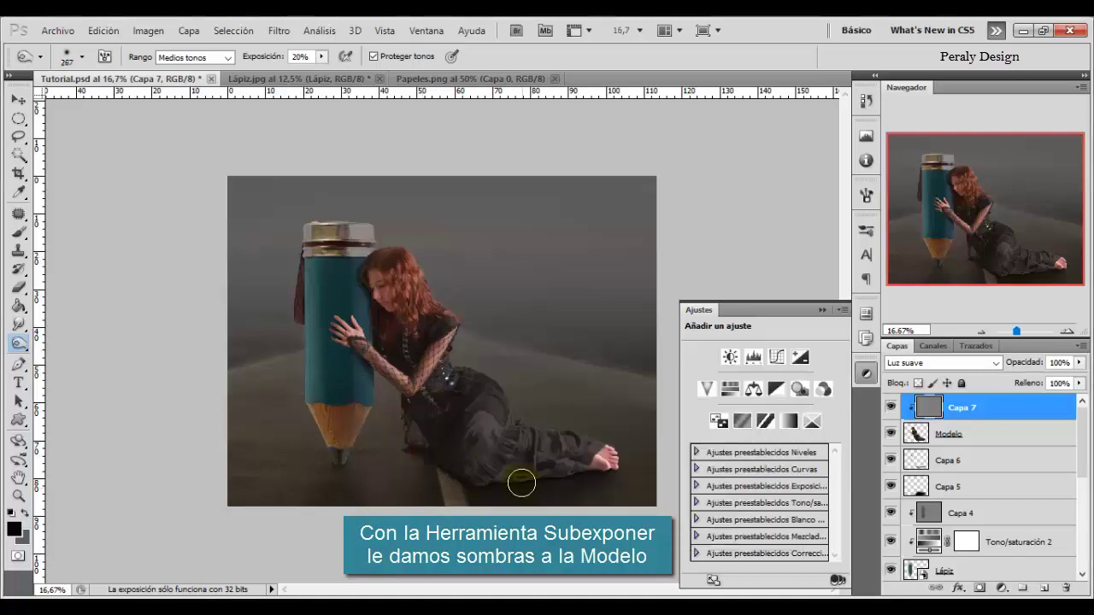
{"action": "mouse_move", "coordinate": [521, 484]}
{"action": "left_mouse_down"}
{"action": "mouse_move", "coordinate": [578, 481]}
{"action": "mouse_move", "coordinate": [501, 486]}
{"action": "mouse_move", "coordinate": [553, 493]}
{"action": "left_mouse_up"}
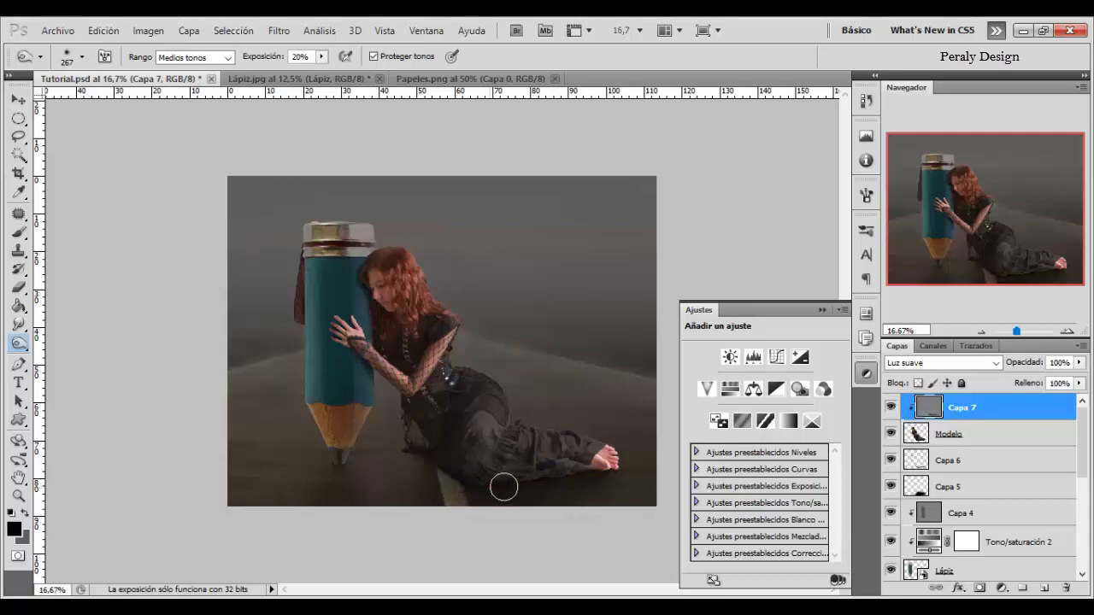
Resize the burn brush to 156 px and darken the folds of the model's dress.
{"action": "right_click", "coordinate": [540, 467]}
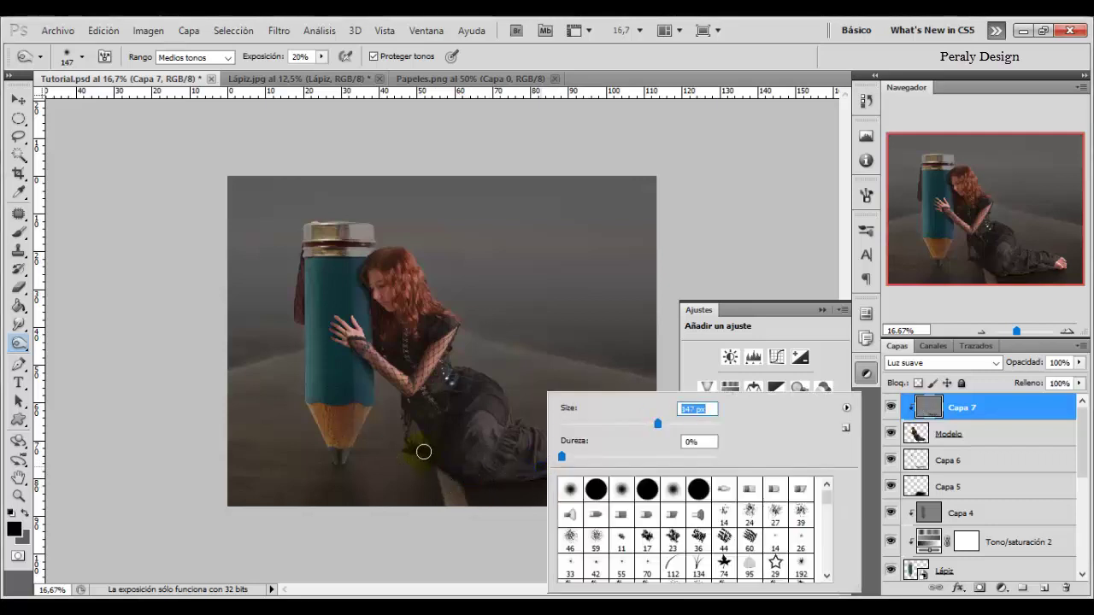
{"action": "key", "text": "Return"}
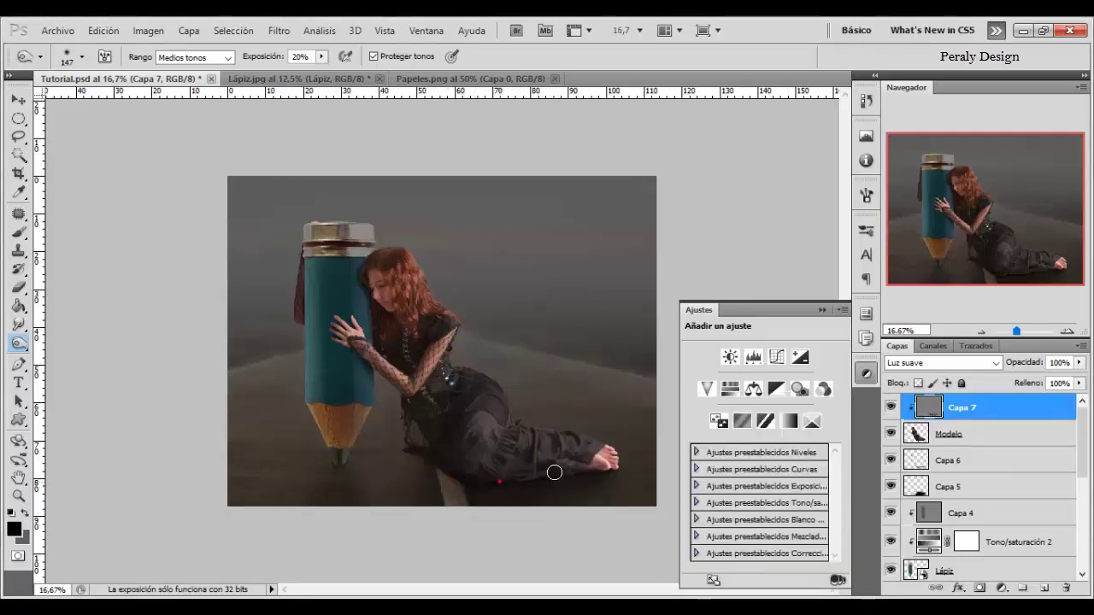
{"action": "right_click", "coordinate": [571, 474]}
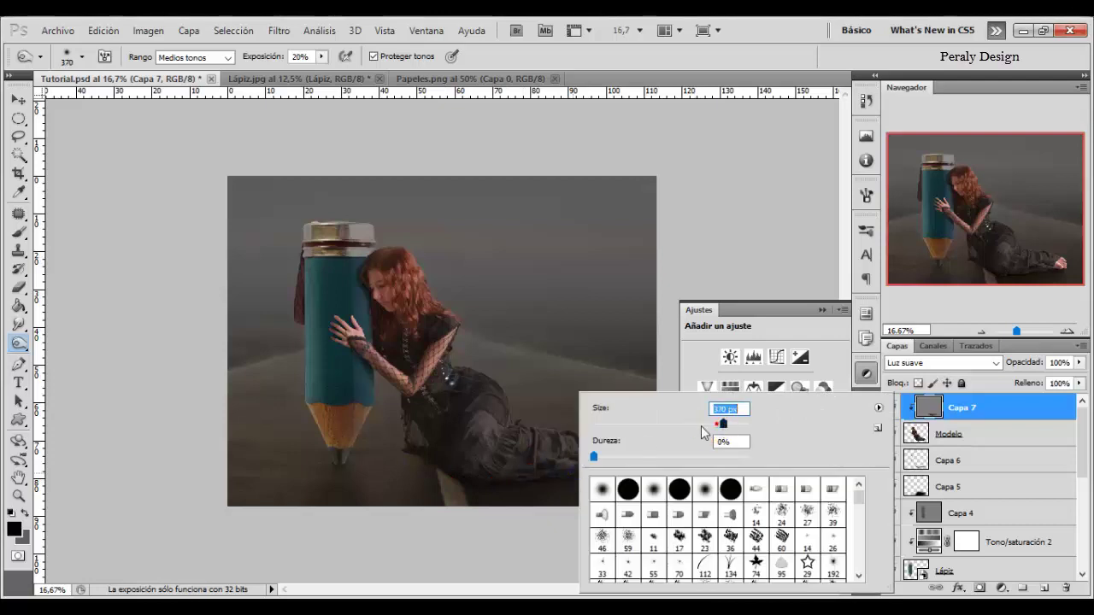
{"action": "key", "text": "Return"}
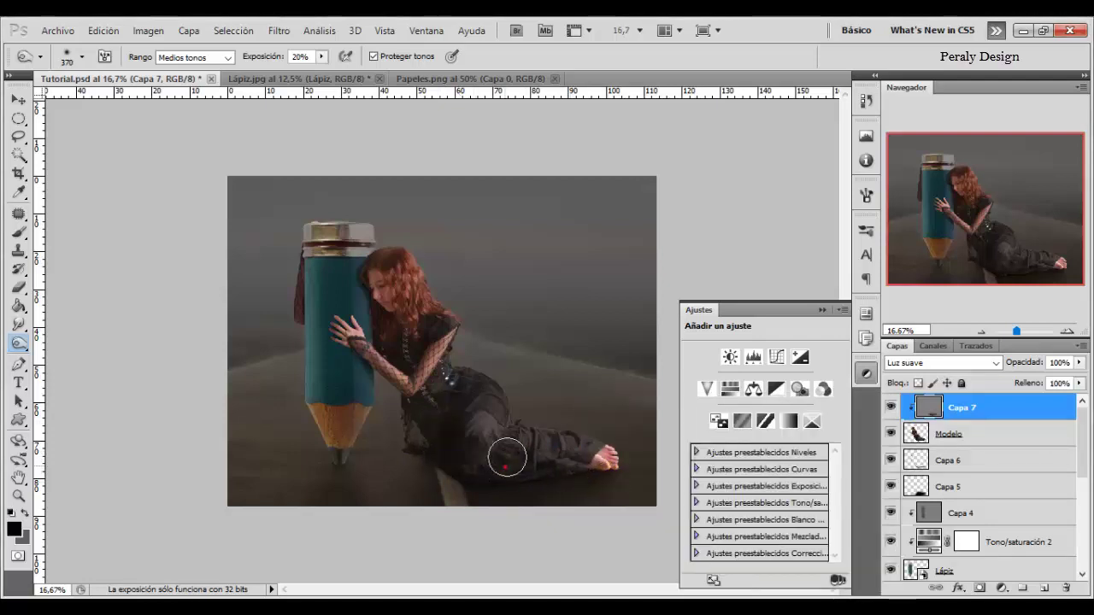
{"action": "right_click", "coordinate": [475, 389]}
{"action": "left_click", "coordinate": [607, 420]}
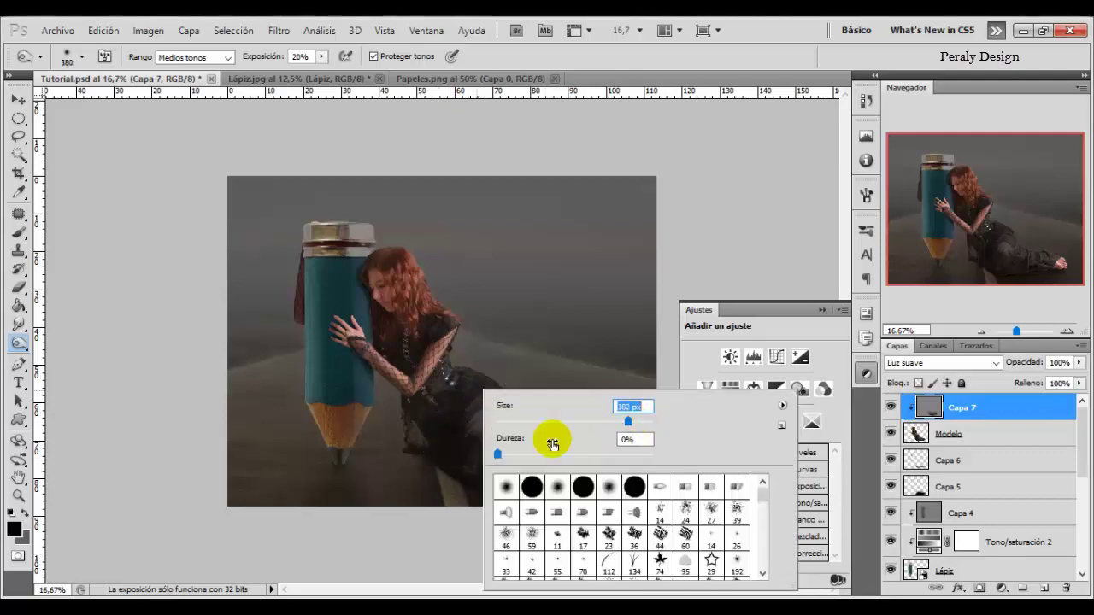
{"action": "type", "text": "298"}
{"action": "key", "text": "Return"}
{"action": "right_click", "coordinate": [344, 329]}
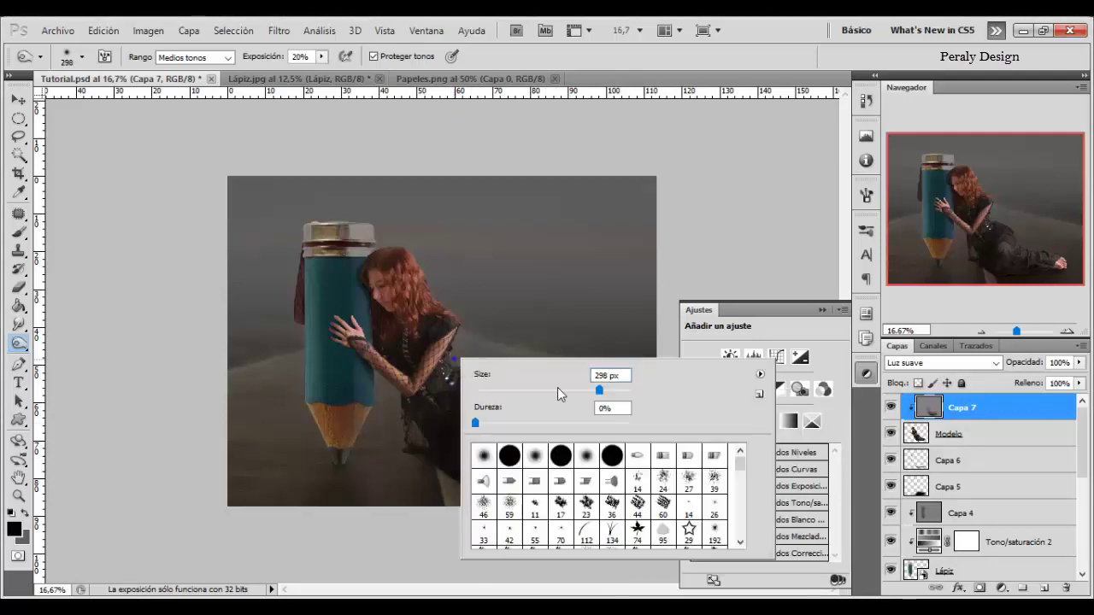
{"action": "key", "text": "Return"}
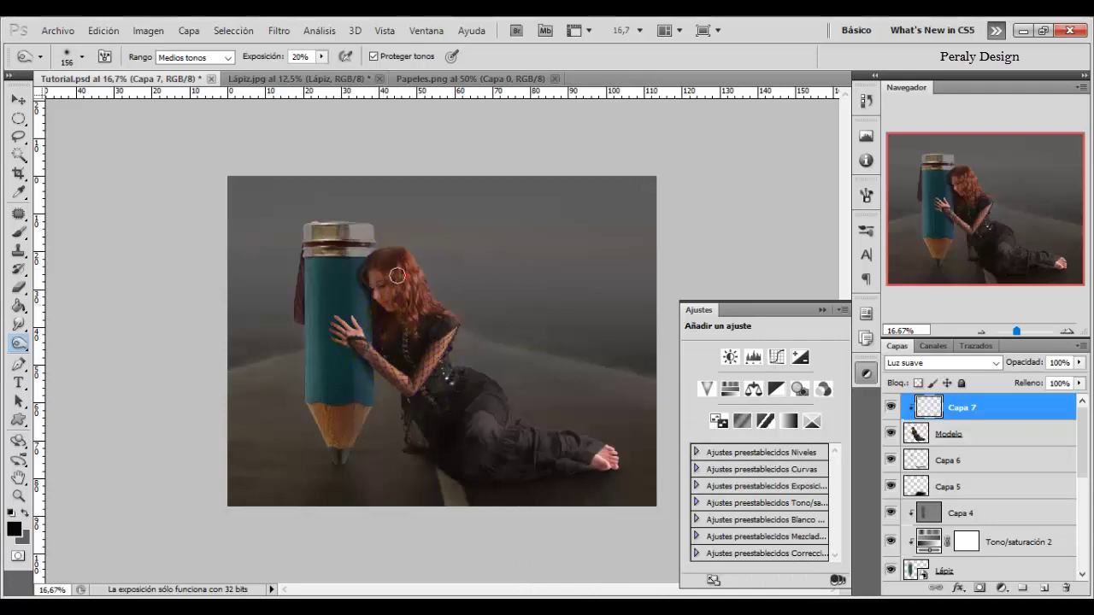
{"action": "left_click_drag", "start_coordinate": [520, 364], "coordinate": [488, 400]}
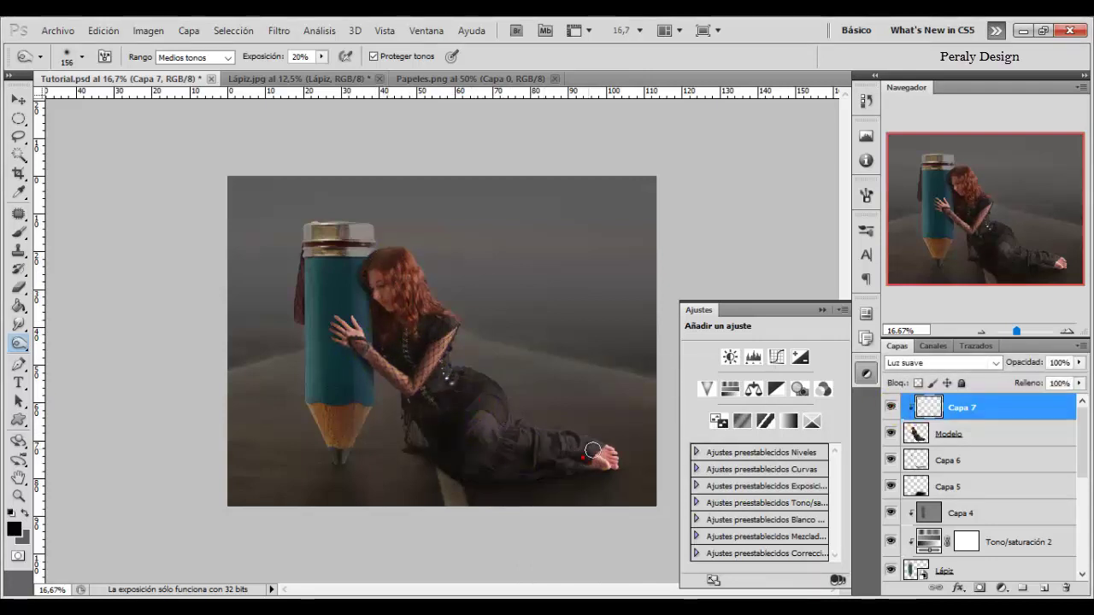
{"action": "key", "text": "ctrl+z"}
{"action": "key", "text": "ctrl+z"}
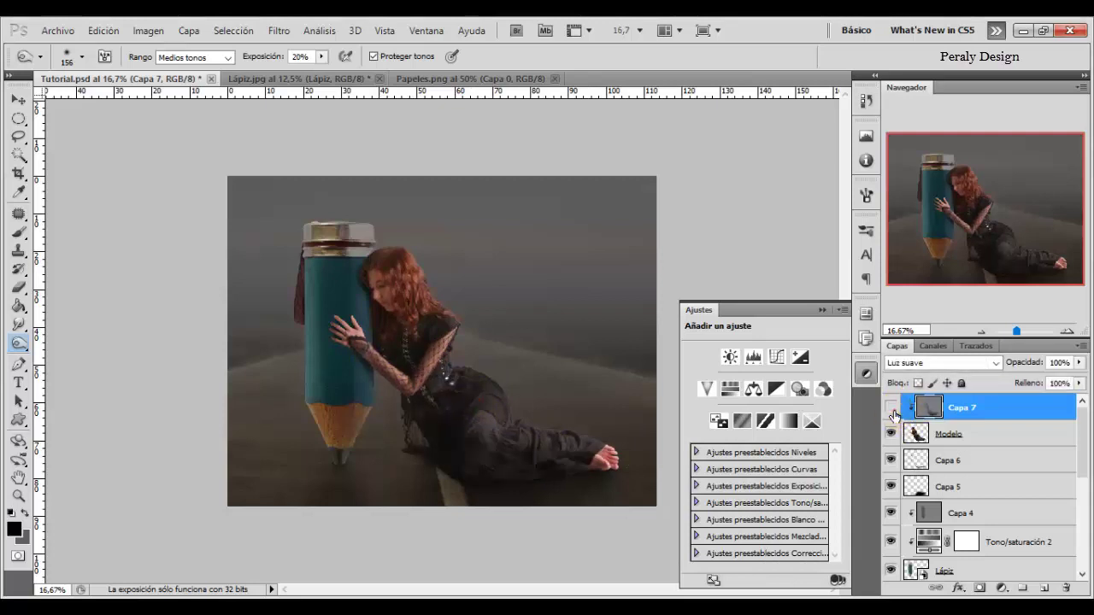
{"action": "key", "text": "ctrl+z"}
{"action": "key", "text": "ctrl+z"}
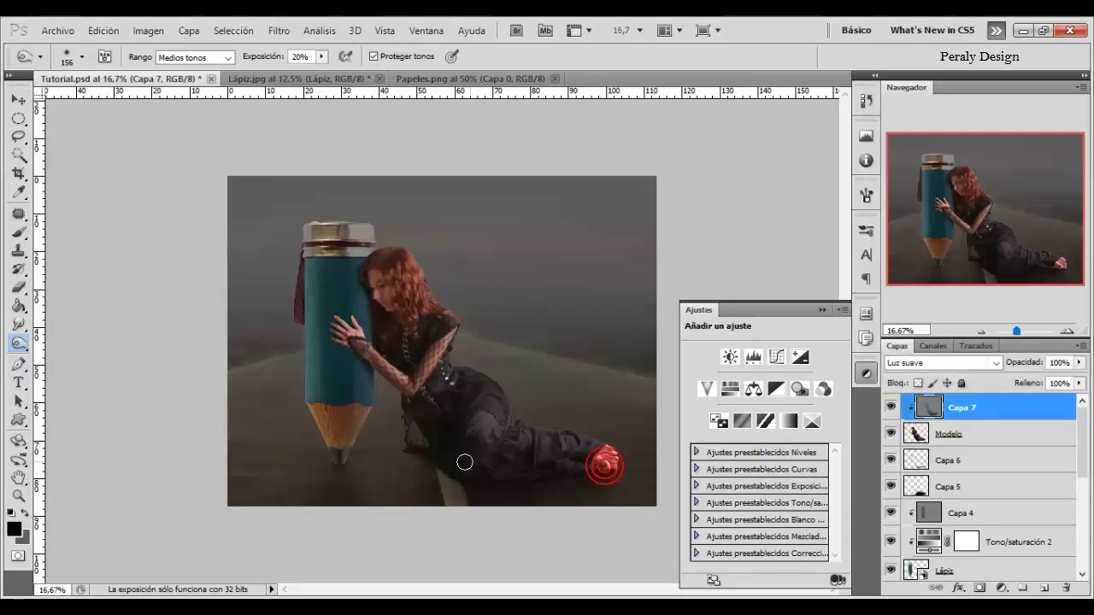
Try 422 and 180 px brush sizes and toggle Capa 7 to compare the shading.
{"action": "right_click", "coordinate": [584, 442]}
{"action": "key", "text": "Return"}
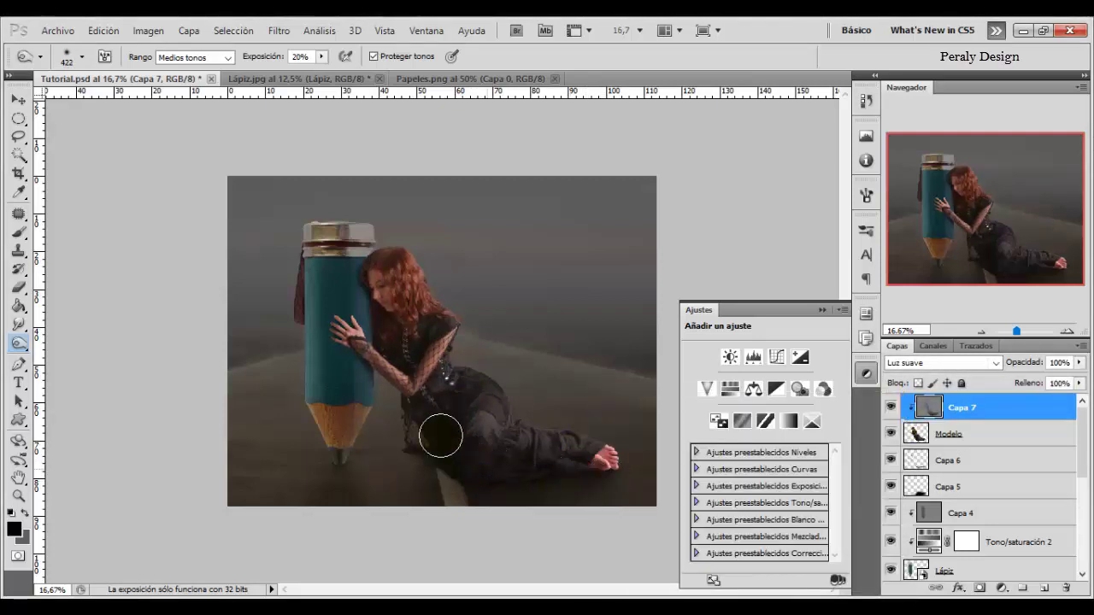
{"action": "right_click", "coordinate": [467, 415]}
{"action": "key", "text": "Return"}
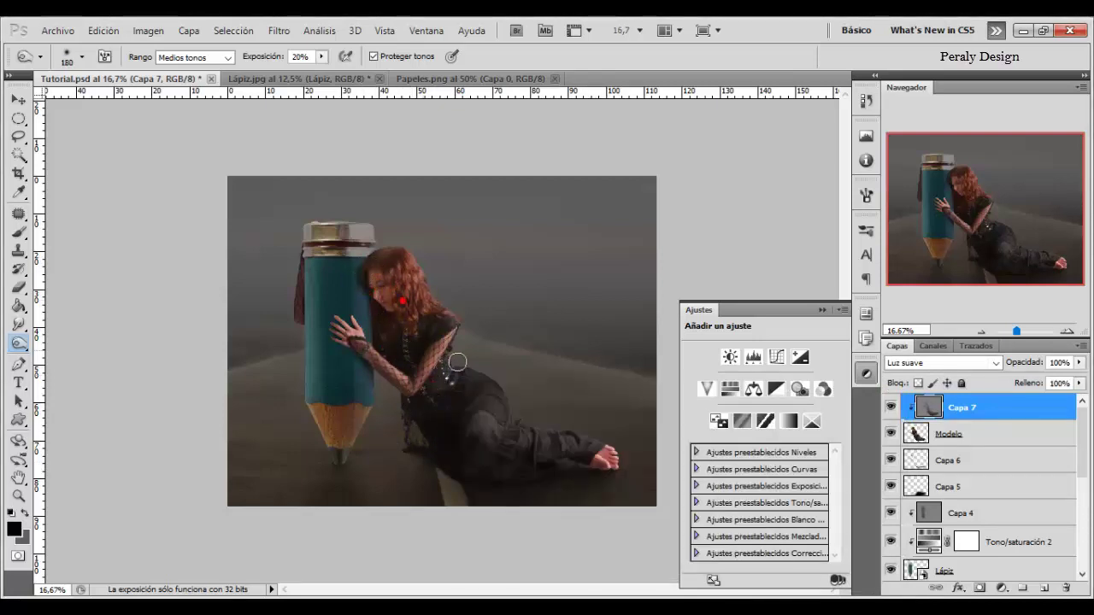
{"action": "left_click", "coordinate": [892, 411]}
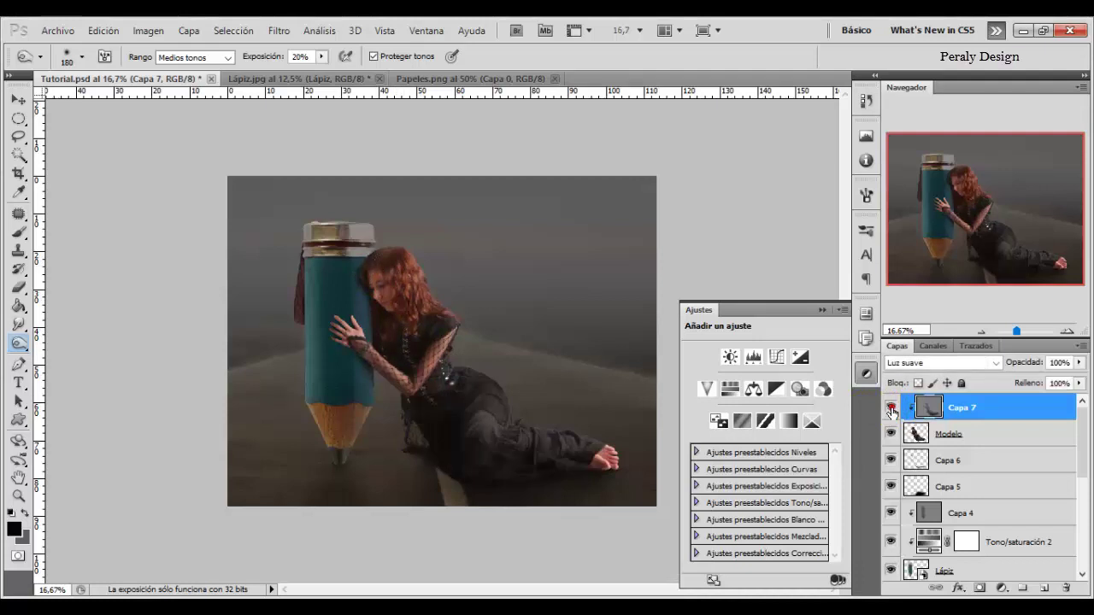
{"action": "left_click", "coordinate": [891, 411]}
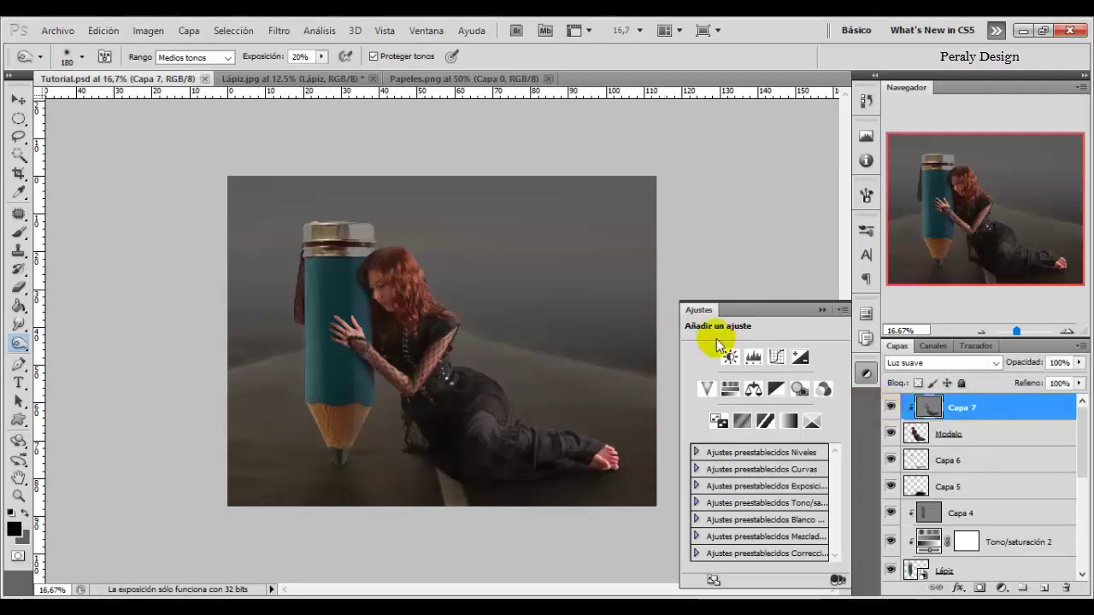
Lasso the middle paper in Papeles.png onto Capa 1, hide Capa 0, and convert it to a smart object.
{"action": "left_click", "coordinate": [426, 79]}
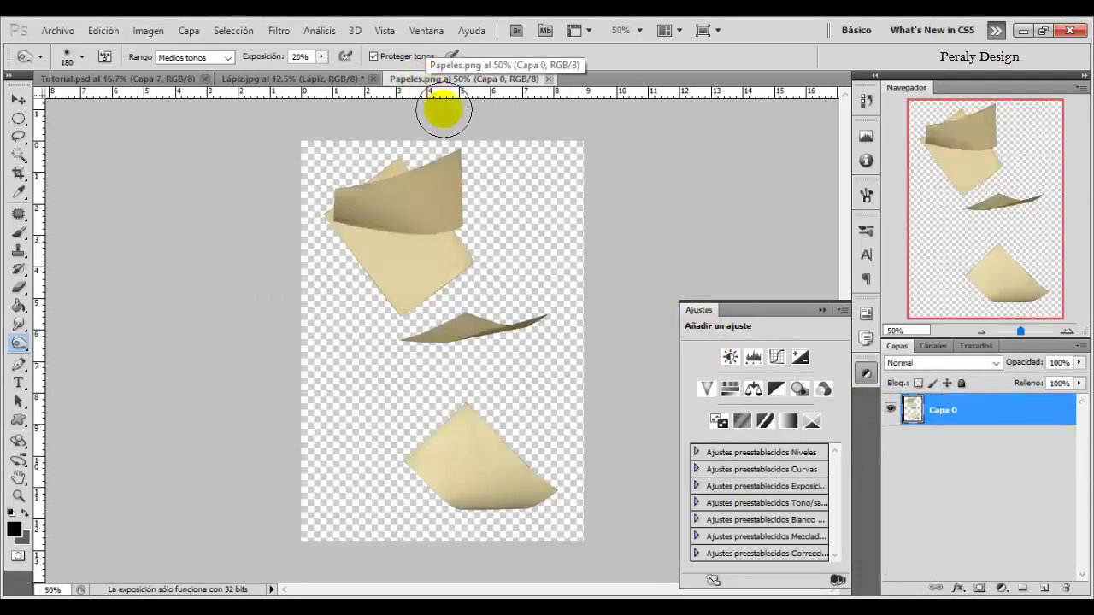
{"action": "left_click", "coordinate": [18, 137]}
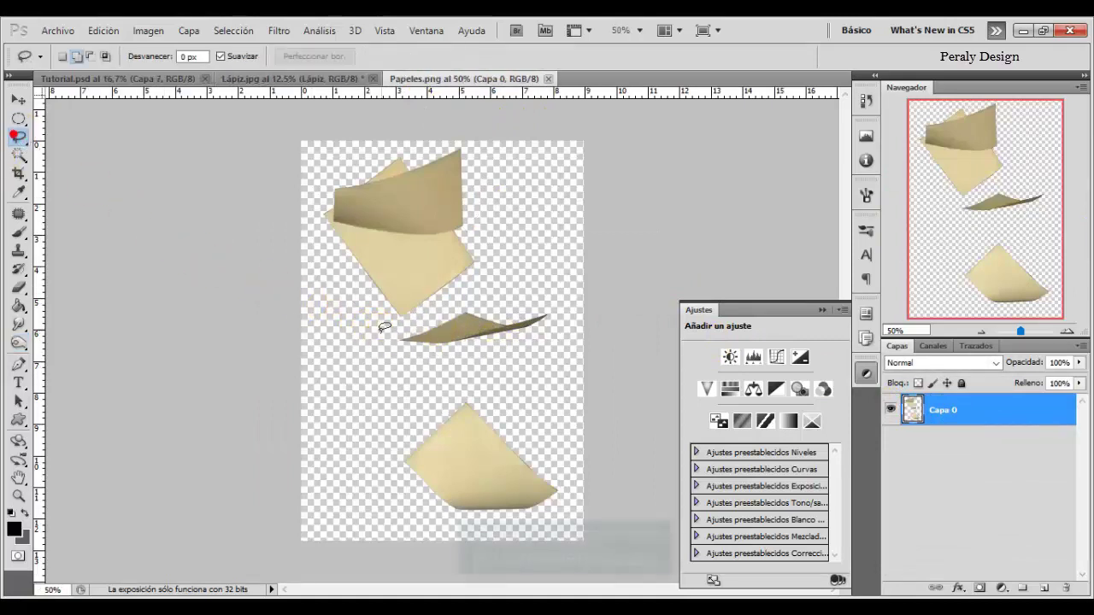
{"action": "mouse_move", "coordinate": [382, 332]}
{"action": "left_mouse_down"}
{"action": "mouse_move", "coordinate": [532, 349]}
{"action": "mouse_move", "coordinate": [362, 342]}
{"action": "left_mouse_up"}
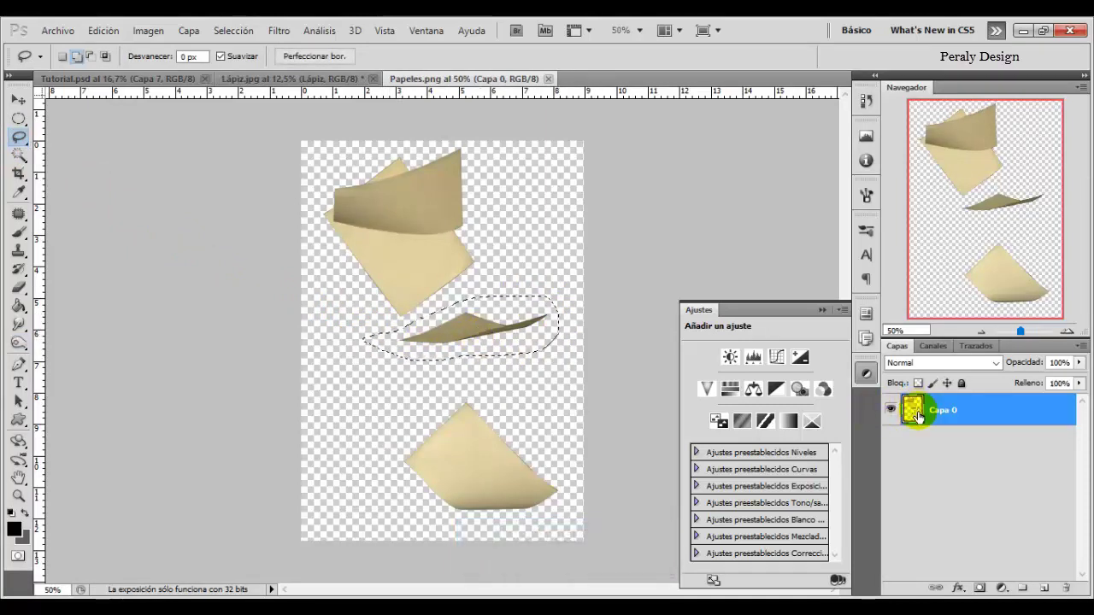
{"action": "key", "text": "ctrl+j"}
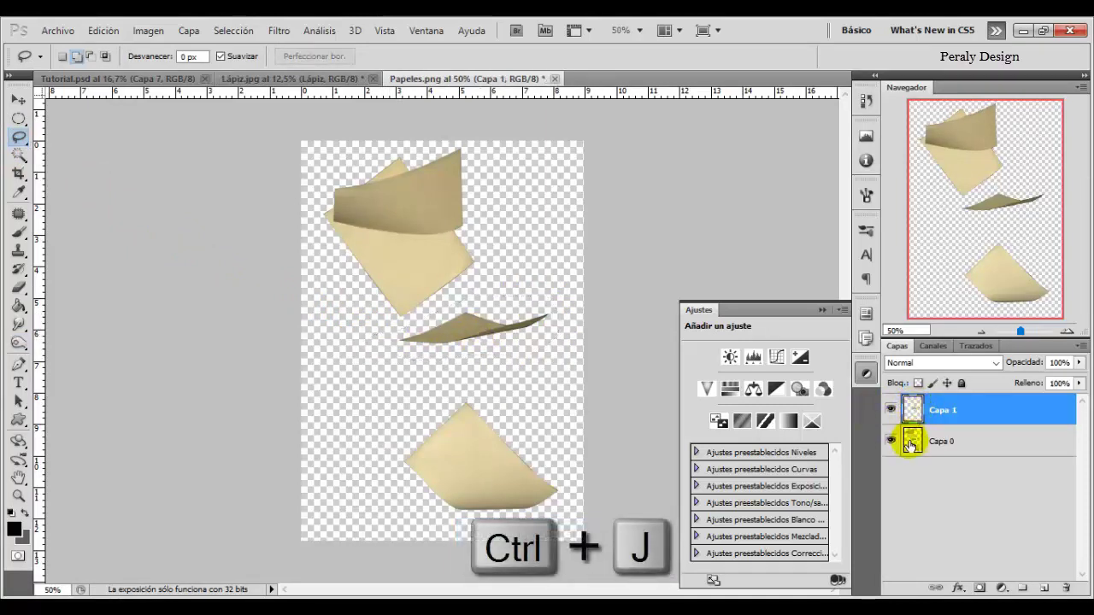
{"action": "left_click", "coordinate": [891, 441]}
{"action": "right_click", "coordinate": [923, 411]}
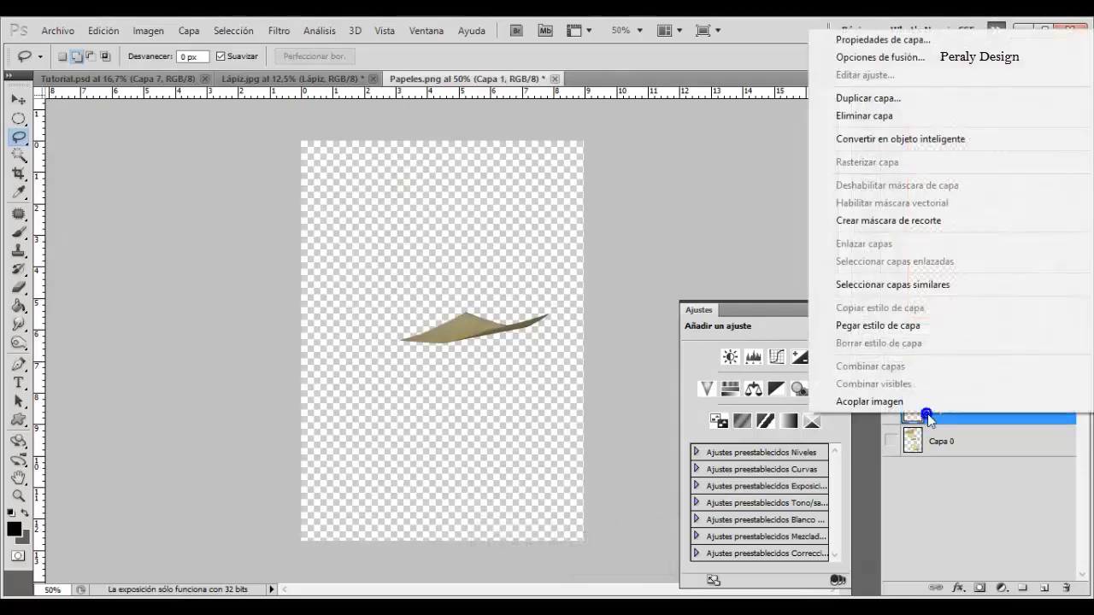
{"action": "left_click", "coordinate": [892, 139]}
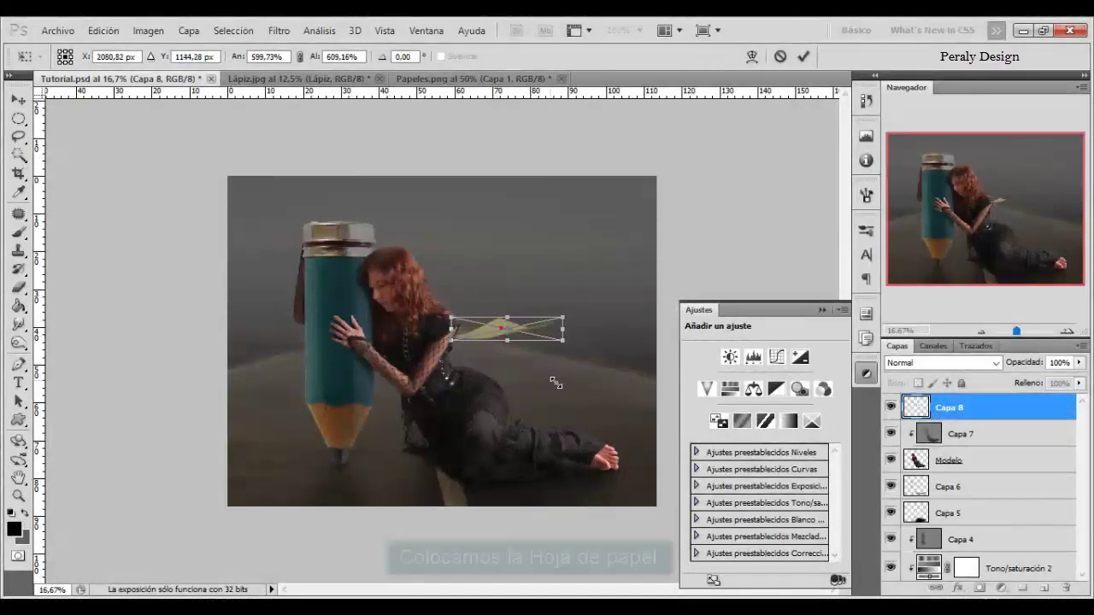
Flip the paper sheet horizontally, enlarge it, and place it under the pencil tip.
{"action": "mouse_move", "coordinate": [500, 328]}
{"action": "left_mouse_down"}
{"action": "mouse_move", "coordinate": [575, 326]}
{"action": "mouse_move", "coordinate": [395, 423]}
{"action": "left_mouse_up"}
{"action": "right_click", "coordinate": [395, 422]}
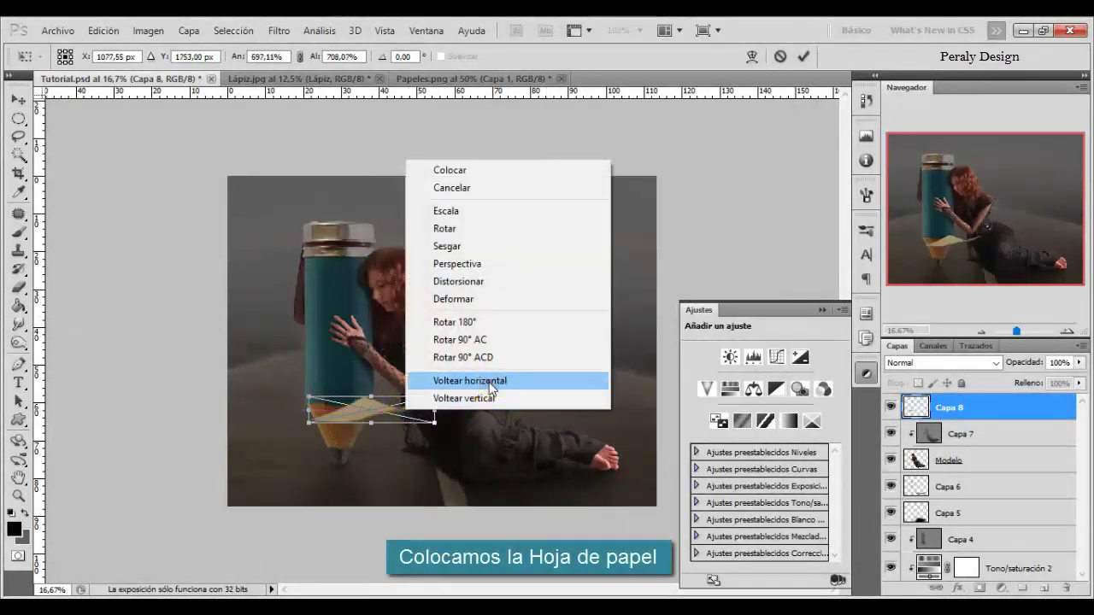
{"action": "left_click", "coordinate": [488, 381]}
{"action": "left_click_drag", "start_coordinate": [310, 423], "coordinate": [248, 446]}
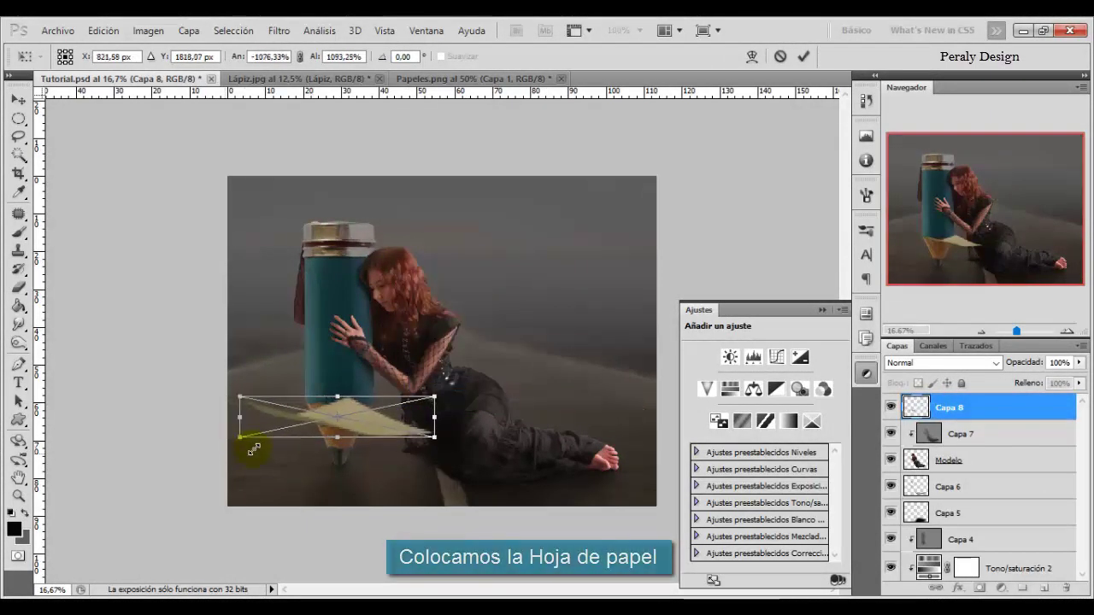
{"action": "mouse_move", "coordinate": [378, 420]}
{"action": "left_mouse_down"}
{"action": "mouse_move", "coordinate": [377, 461]}
{"action": "mouse_move", "coordinate": [364, 461]}
{"action": "left_mouse_up"}
{"action": "left_click_drag", "start_coordinate": [215, 473], "coordinate": [209, 475]}
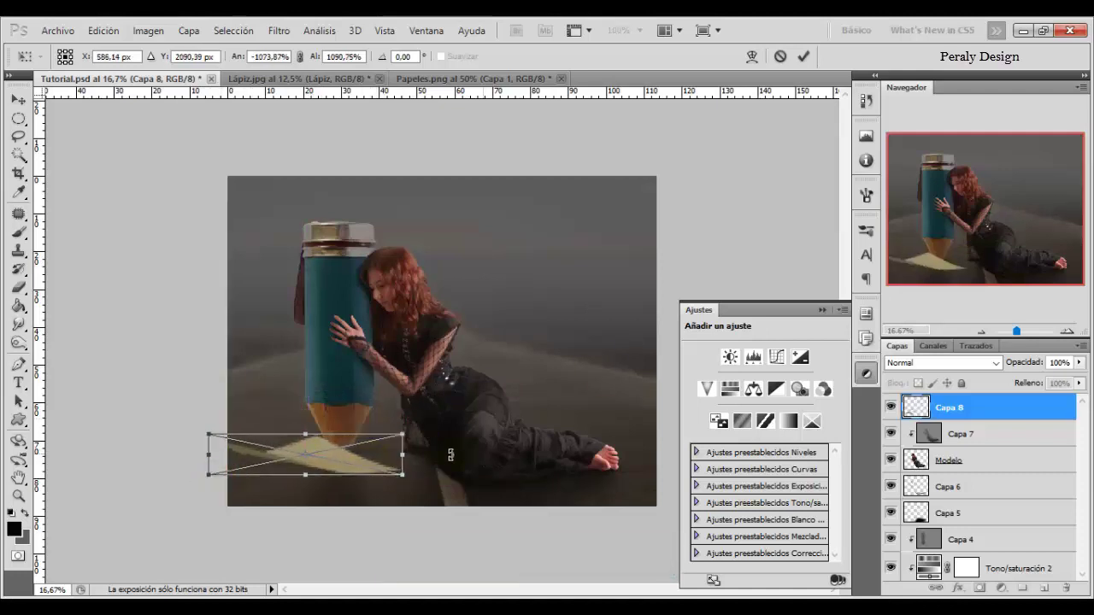
{"action": "left_click", "coordinate": [803, 56]}
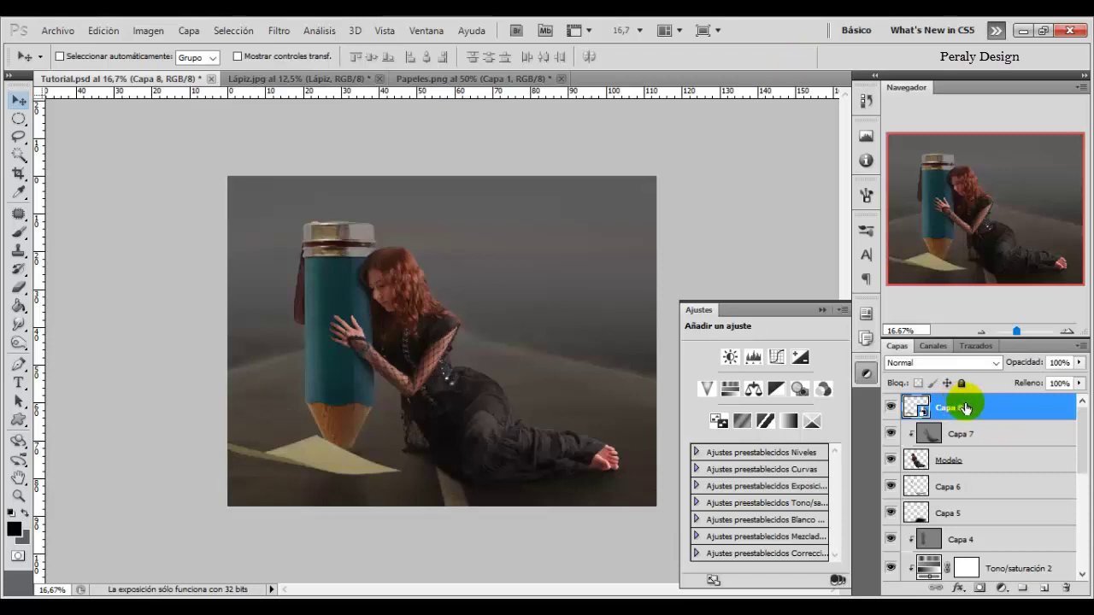
Stack Capa 8 below the pencil layers, reposition it, and narrow it with Free Transform.
{"action": "mouse_move", "coordinate": [964, 409]}
{"action": "left_mouse_down"}
{"action": "mouse_move", "coordinate": [991, 593]}
{"action": "mouse_move", "coordinate": [996, 425]}
{"action": "left_mouse_up"}
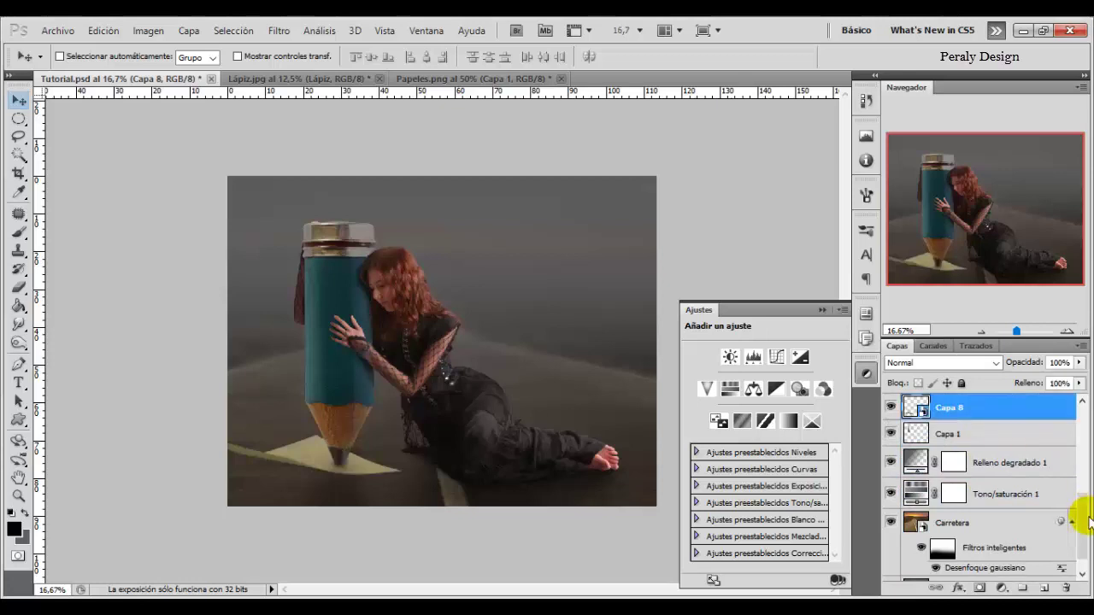
{"action": "left_click_drag", "start_coordinate": [1083, 530], "coordinate": [1069, 488]}
{"action": "left_click_drag", "start_coordinate": [1001, 505], "coordinate": [932, 427]}
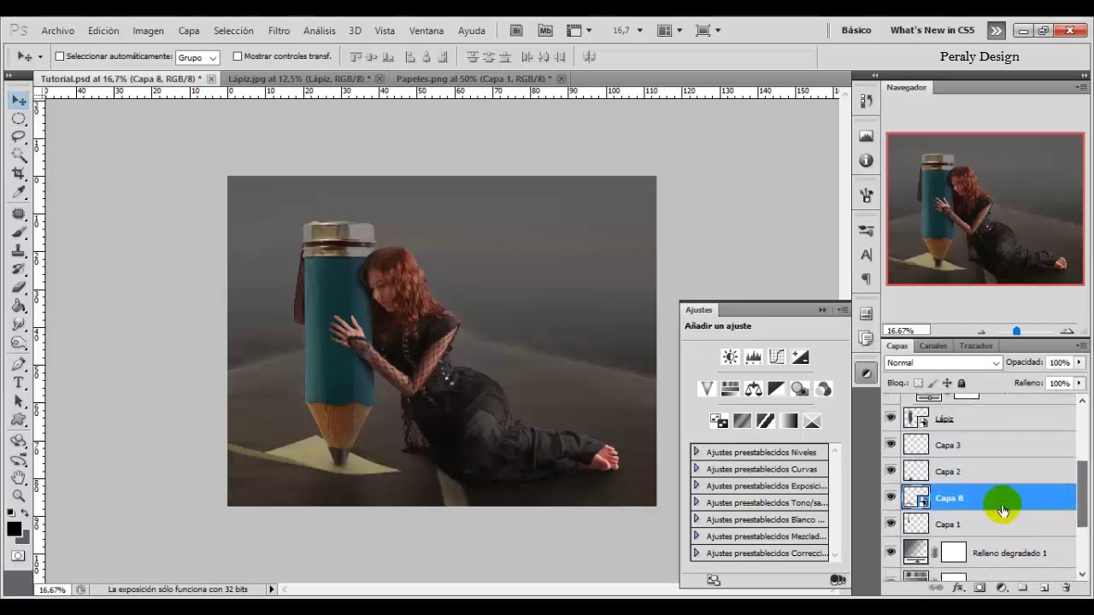
{"action": "left_click", "coordinate": [891, 497]}
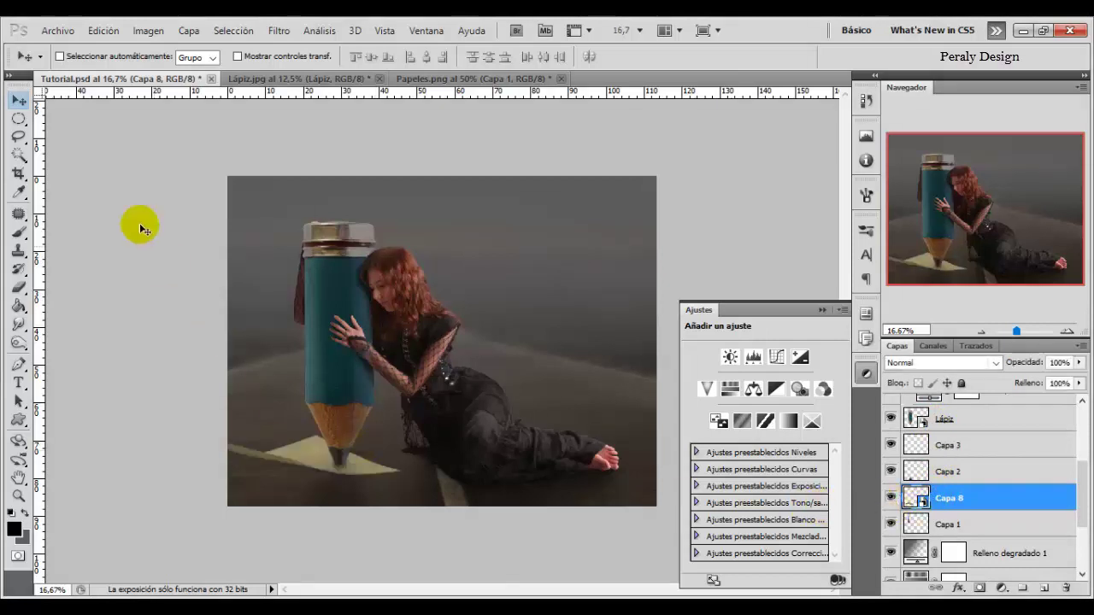
{"action": "left_click_drag", "start_coordinate": [335, 481], "coordinate": [345, 469]}
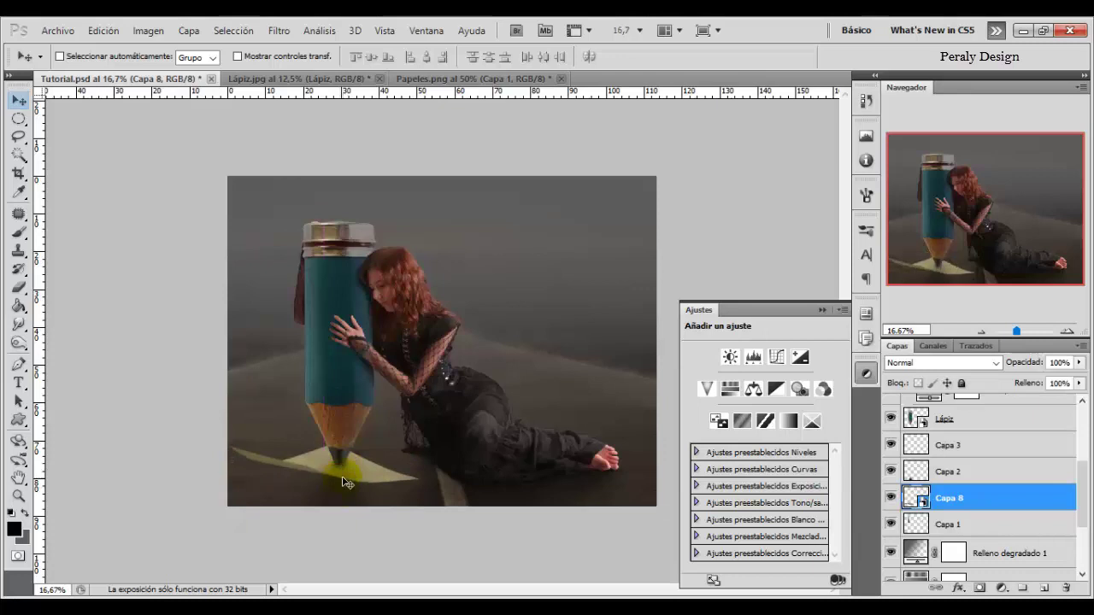
{"action": "key", "text": "ctrl+t"}
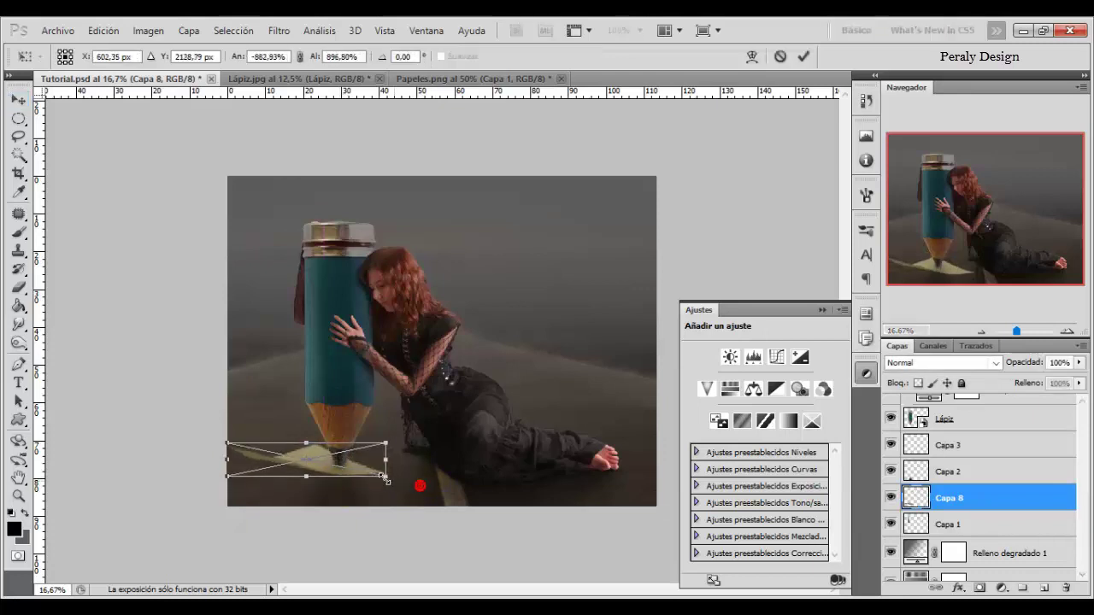
{"action": "mouse_move", "coordinate": [420, 483]}
{"action": "left_mouse_down"}
{"action": "mouse_move", "coordinate": [380, 480]}
{"action": "mouse_move", "coordinate": [382, 471]}
{"action": "left_mouse_up"}
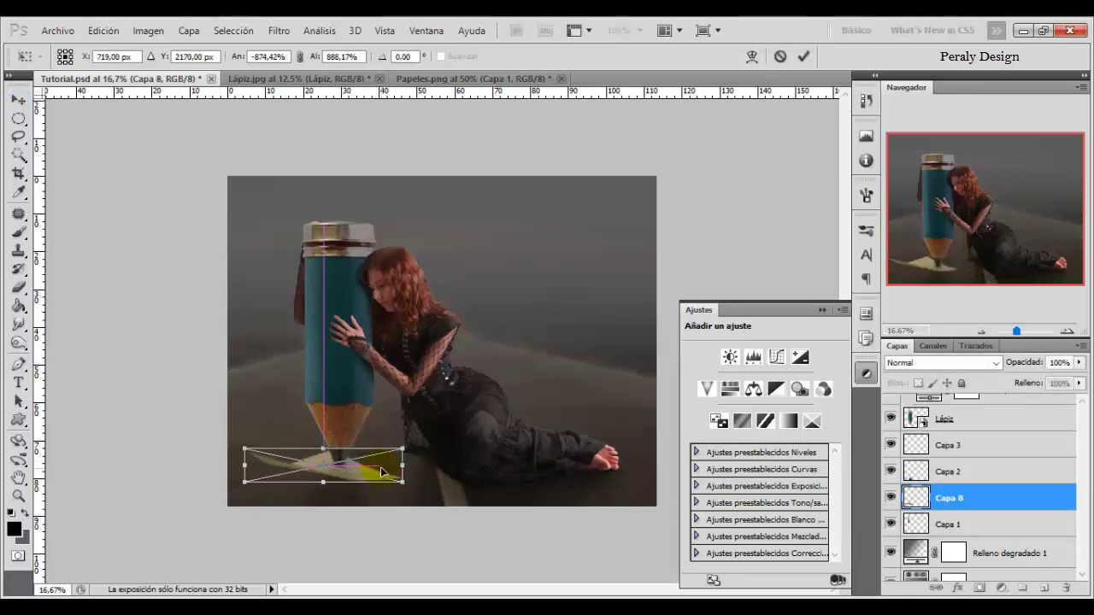
{"action": "left_click", "coordinate": [803, 56]}
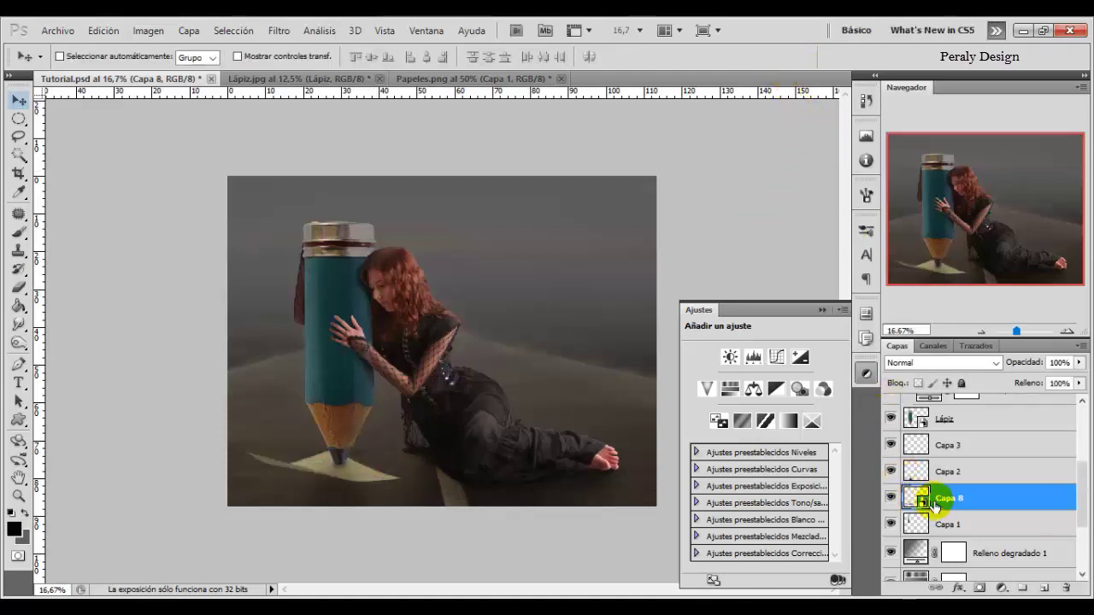
{"action": "left_click", "coordinate": [975, 525]}
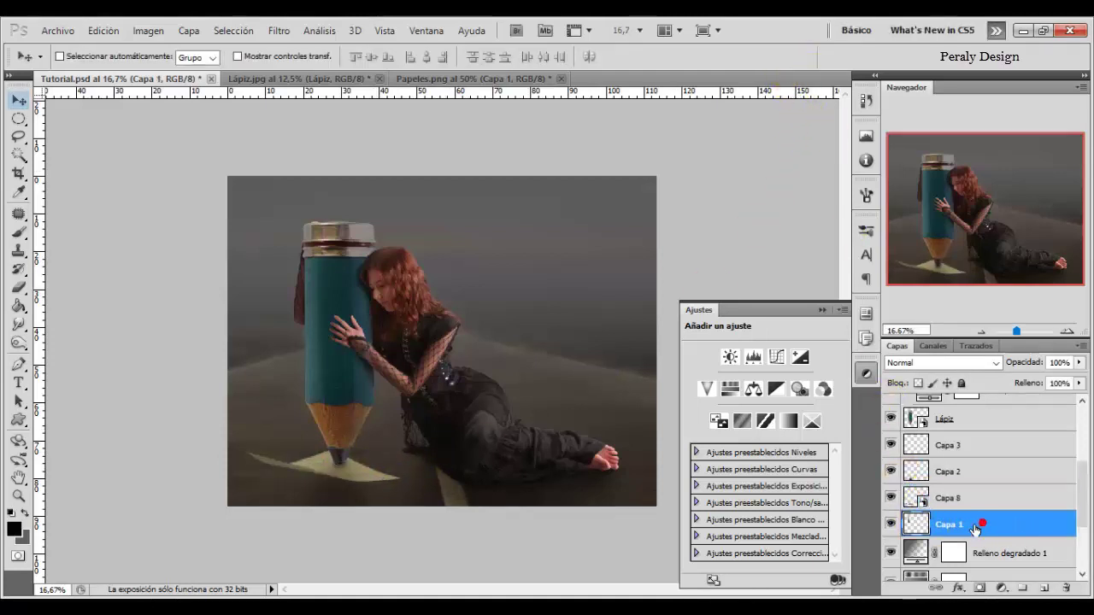
Fill the paper's outline with black on new Capa 9 and distort it into a skewed shadow beneath the sheet.
{"action": "left_click", "coordinate": [1044, 589]}
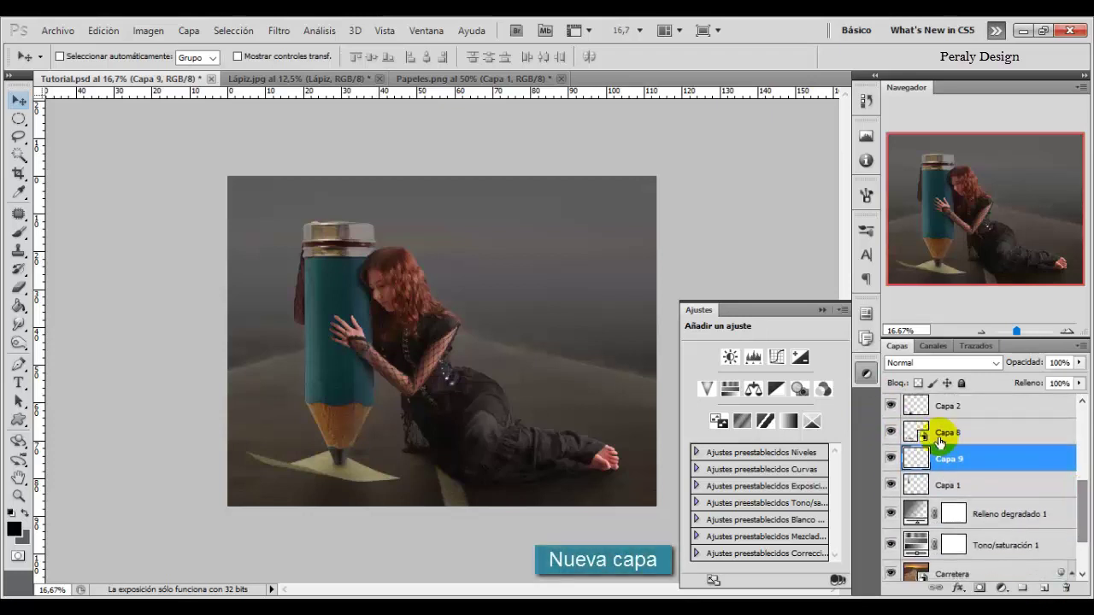
{"action": "left_click", "coordinate": [913, 431], "text": "ctrl"}
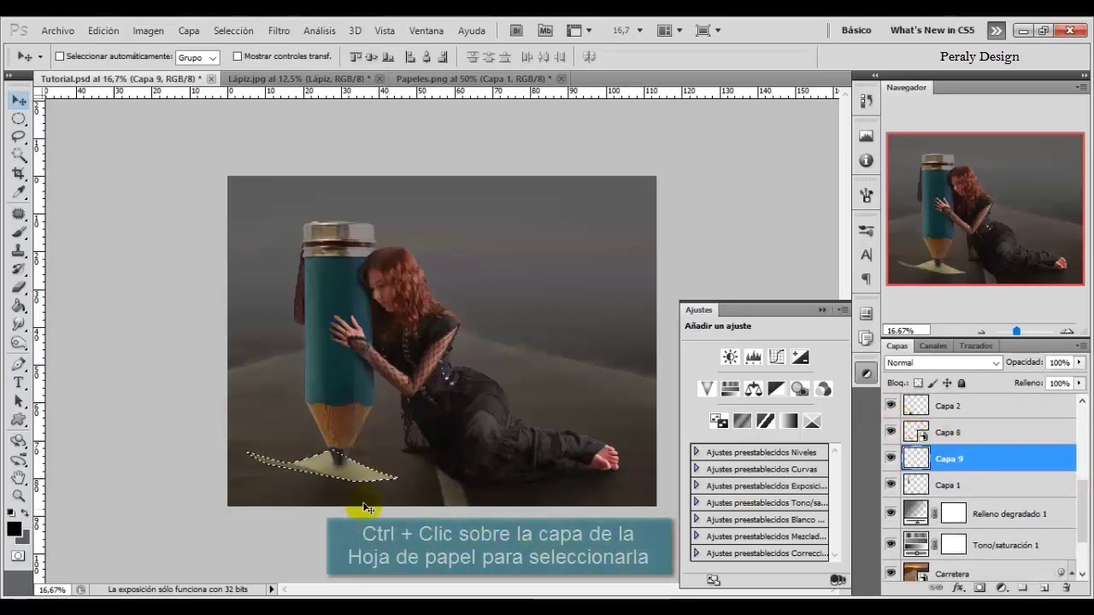
{"action": "left_click", "coordinate": [16, 307]}
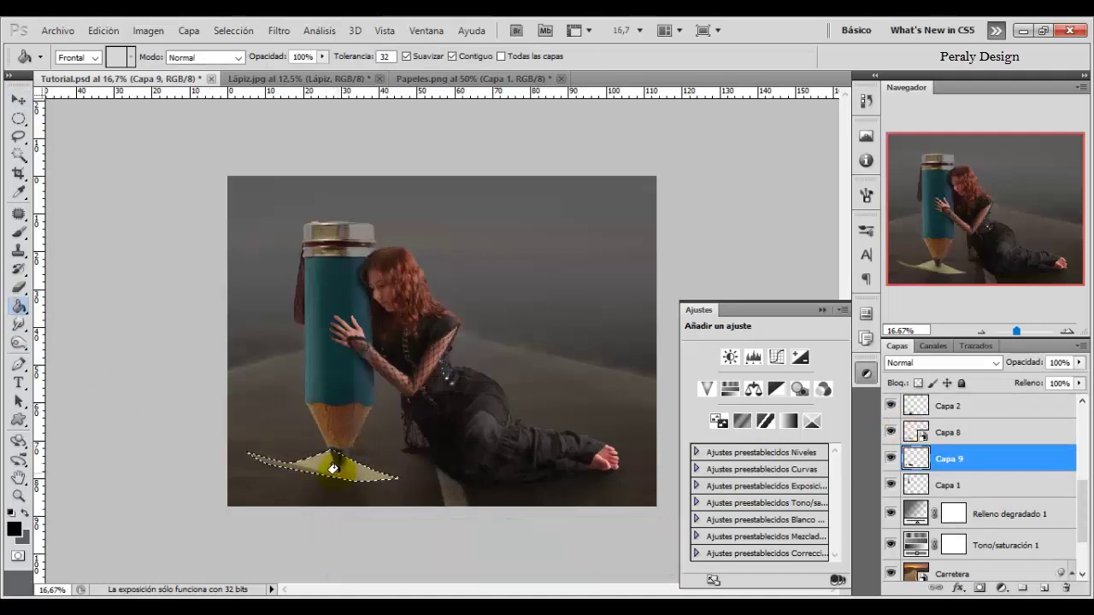
{"action": "key", "text": "ctrl+t"}
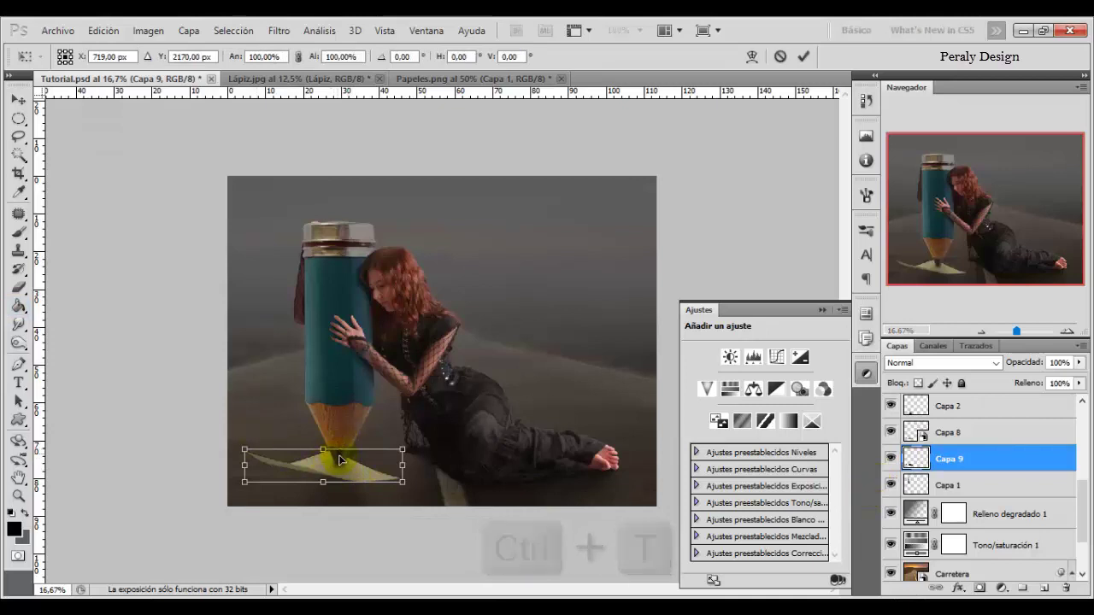
{"action": "right_click", "coordinate": [341, 458]}
{"action": "left_click", "coordinate": [408, 294]}
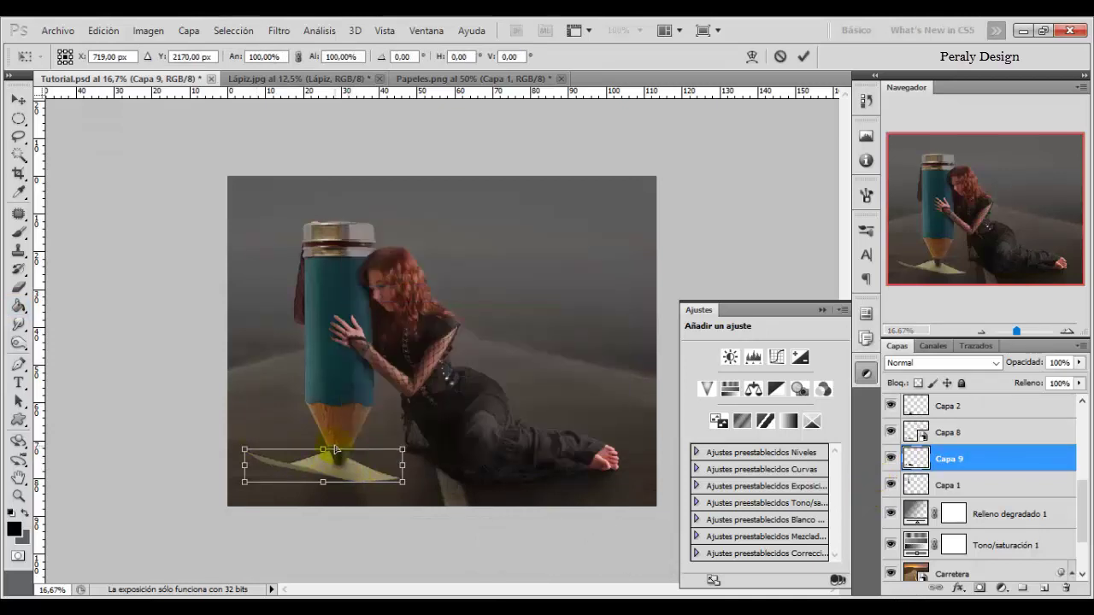
{"action": "mouse_move", "coordinate": [335, 449]}
{"action": "left_mouse_down"}
{"action": "mouse_move", "coordinate": [349, 503]}
{"action": "mouse_move", "coordinate": [335, 516]}
{"action": "left_mouse_up"}
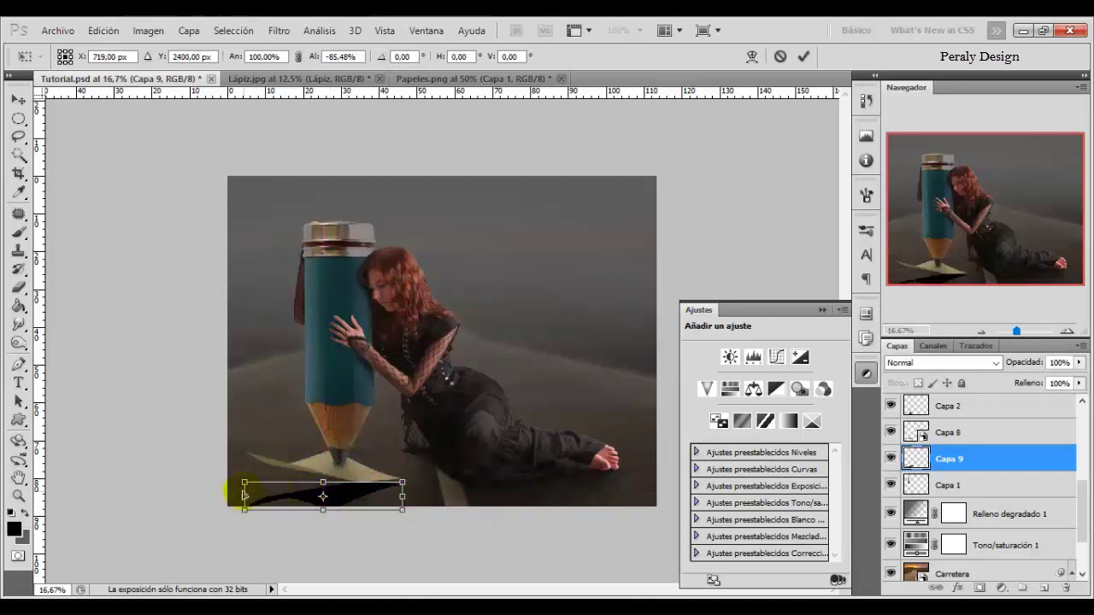
{"action": "left_click_drag", "start_coordinate": [244, 483], "coordinate": [247, 460]}
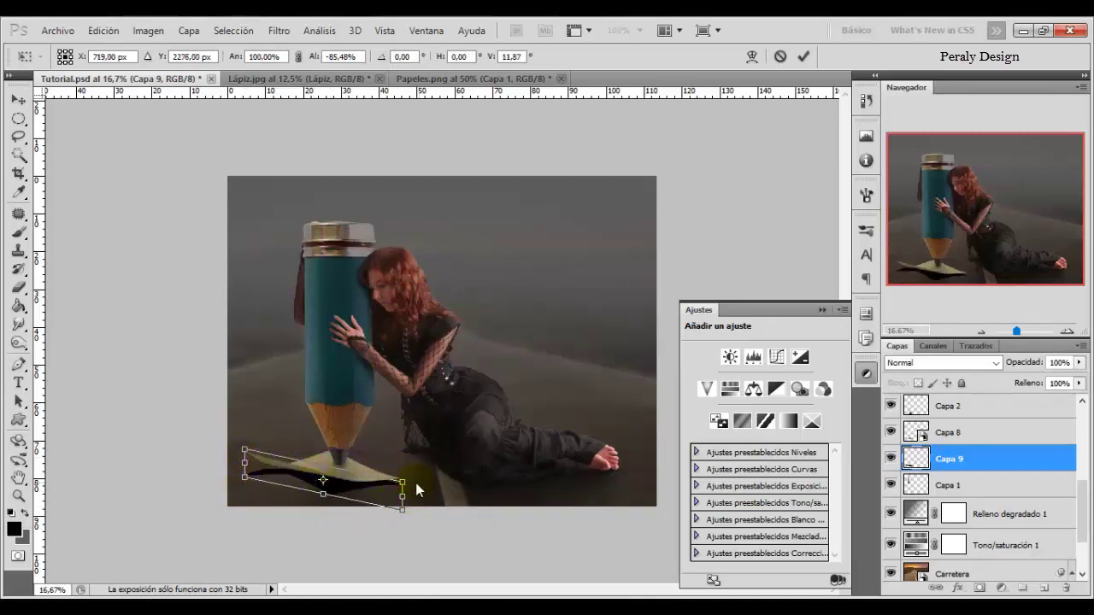
{"action": "left_click_drag", "start_coordinate": [410, 483], "coordinate": [412, 479]}
{"action": "left_click_drag", "start_coordinate": [246, 478], "coordinate": [264, 482]}
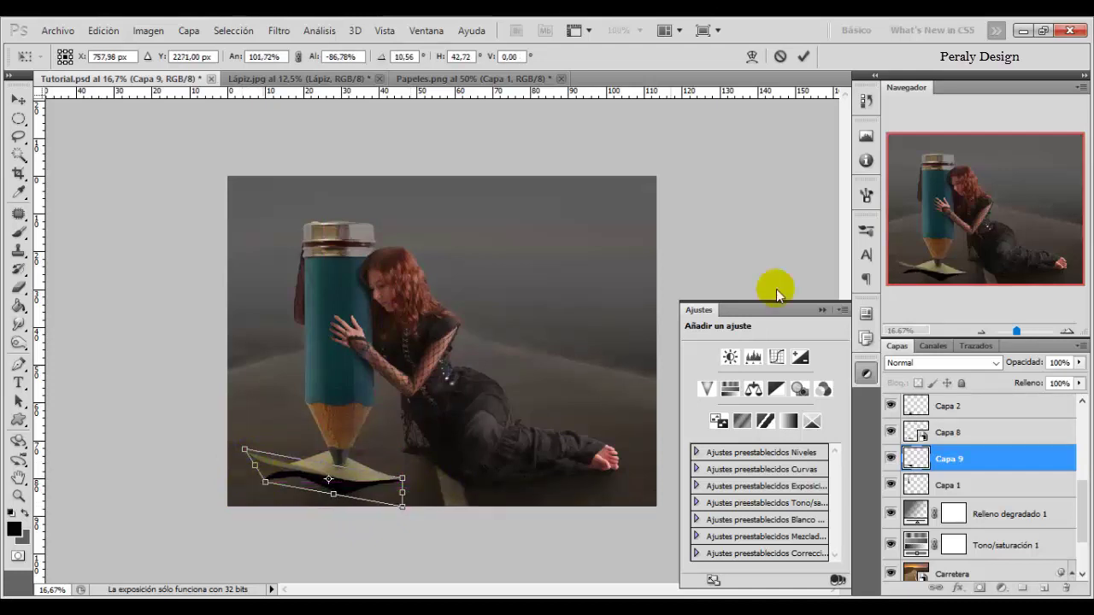
{"action": "left_click", "coordinate": [804, 57]}
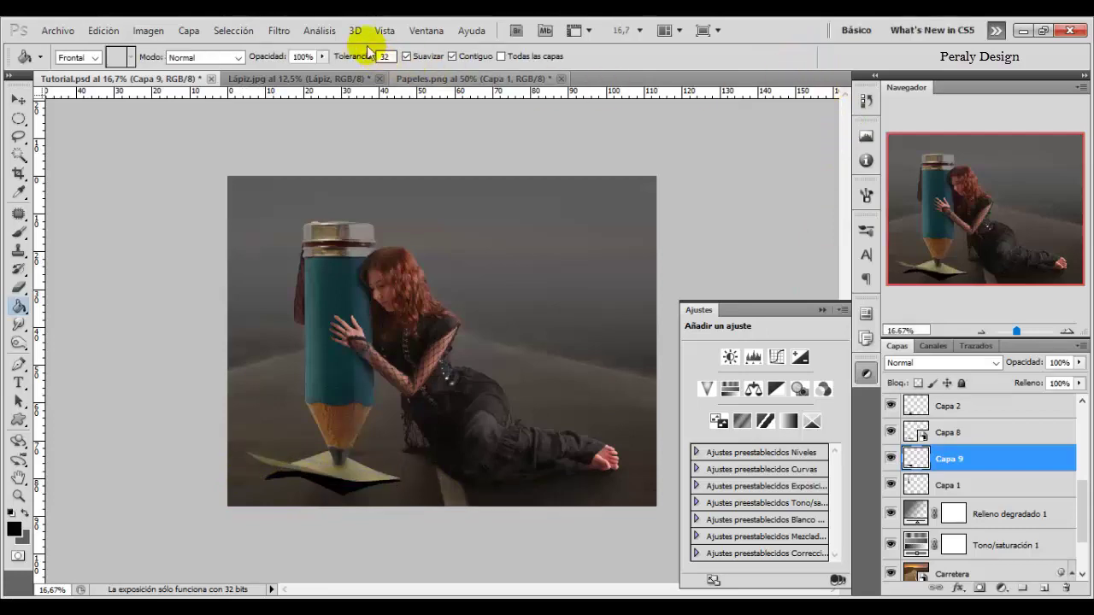
Apply Gaussian blur to the Capa 9 shadow with a 53.3 pixel radius.
{"action": "left_click", "coordinate": [279, 30]}
{"action": "mouse_move", "coordinate": [303, 191]}
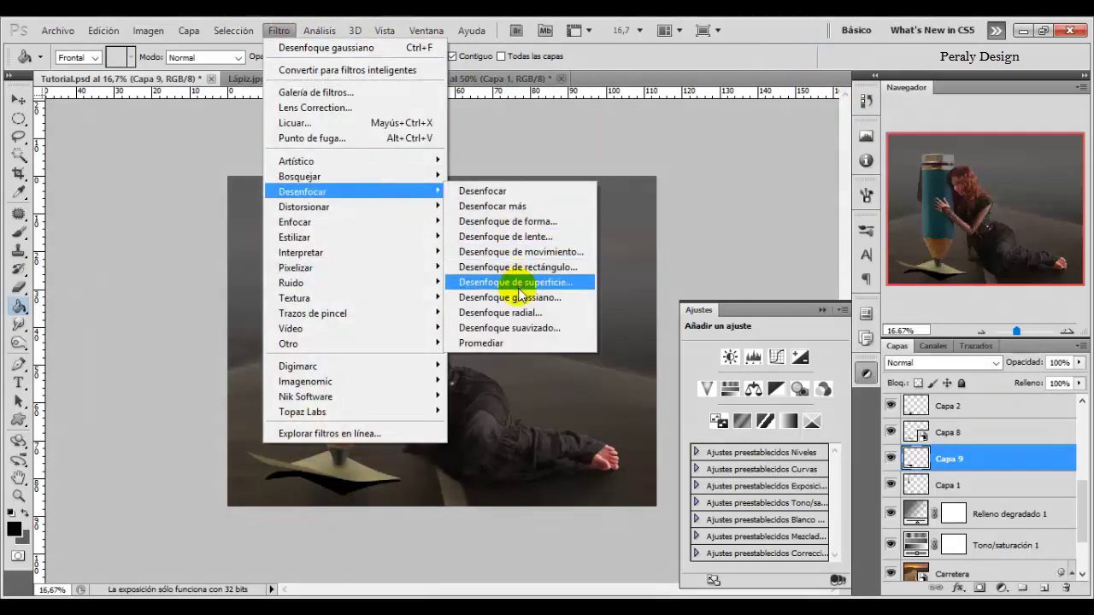
{"action": "left_click", "coordinate": [546, 297]}
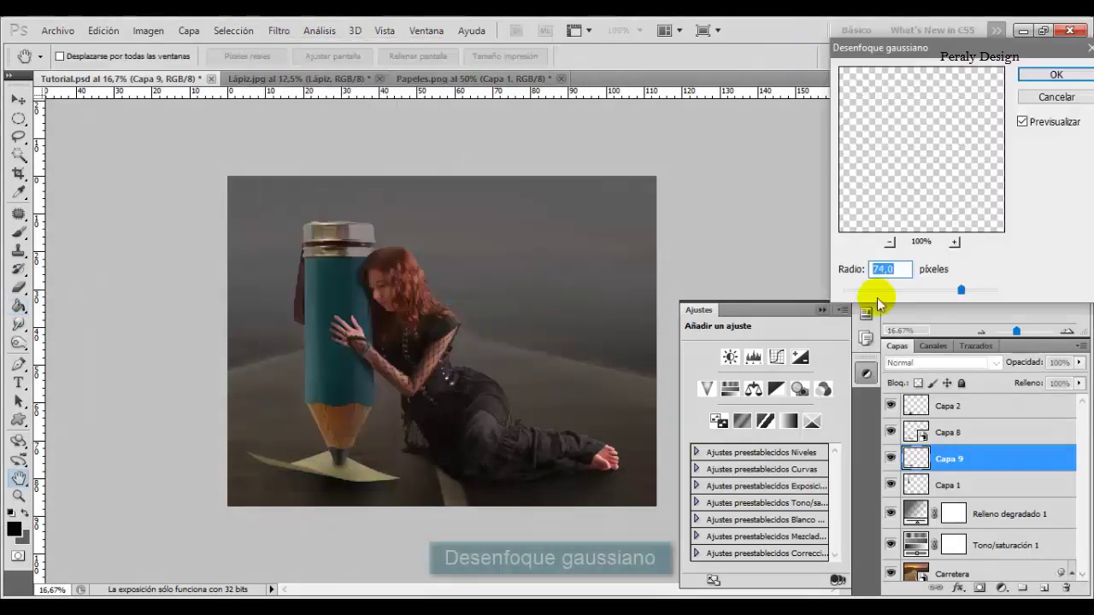
{"action": "left_click_drag", "start_coordinate": [915, 291], "coordinate": [944, 291]}
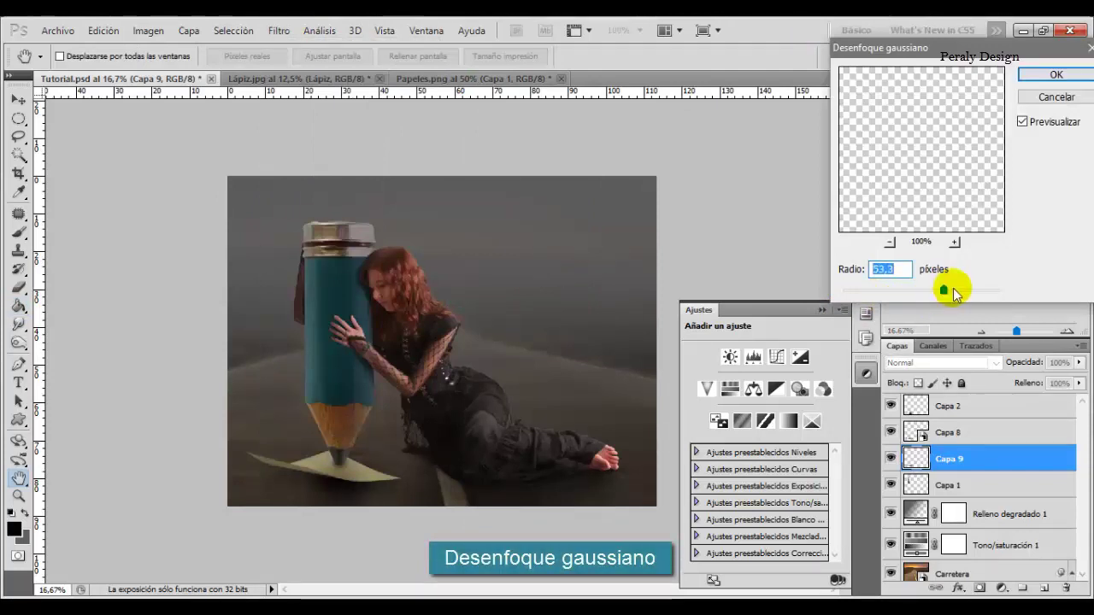
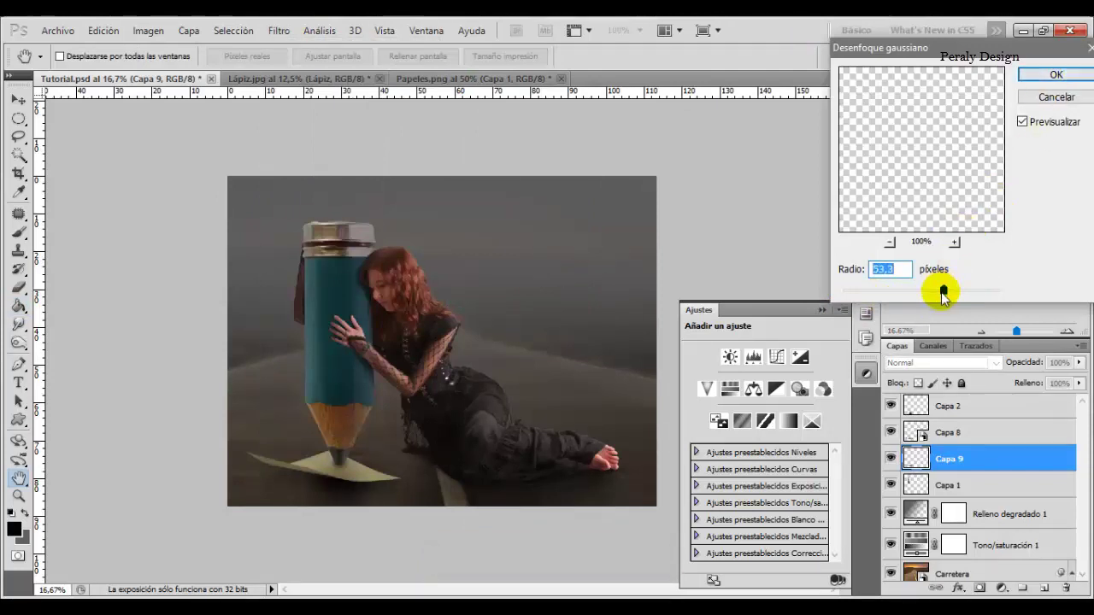
Apply the 63.6 Gaussian Blur to Capa 9 and lower its opacity to 40%.
{"action": "left_click", "coordinate": [1057, 75]}
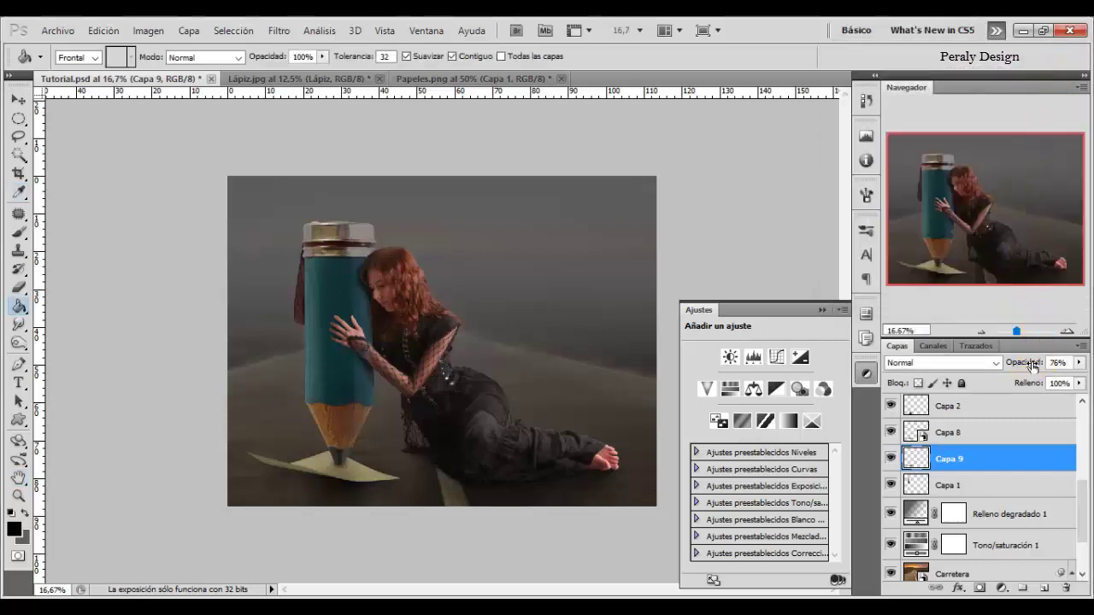
{"action": "left_click_drag", "start_coordinate": [1033, 365], "coordinate": [1011, 368]}
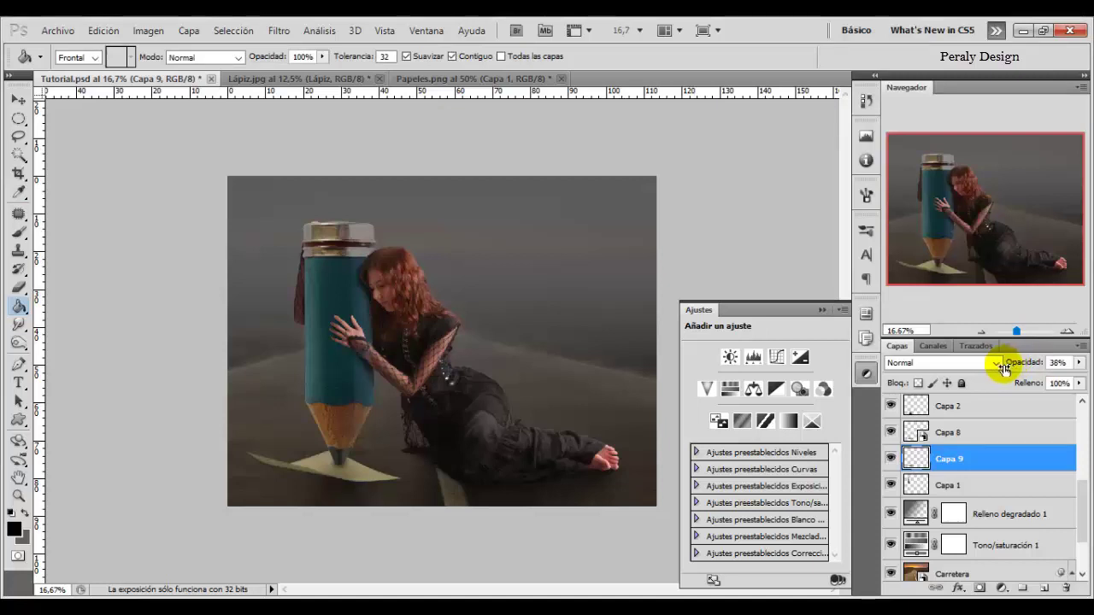
{"action": "left_click", "coordinate": [890, 460]}
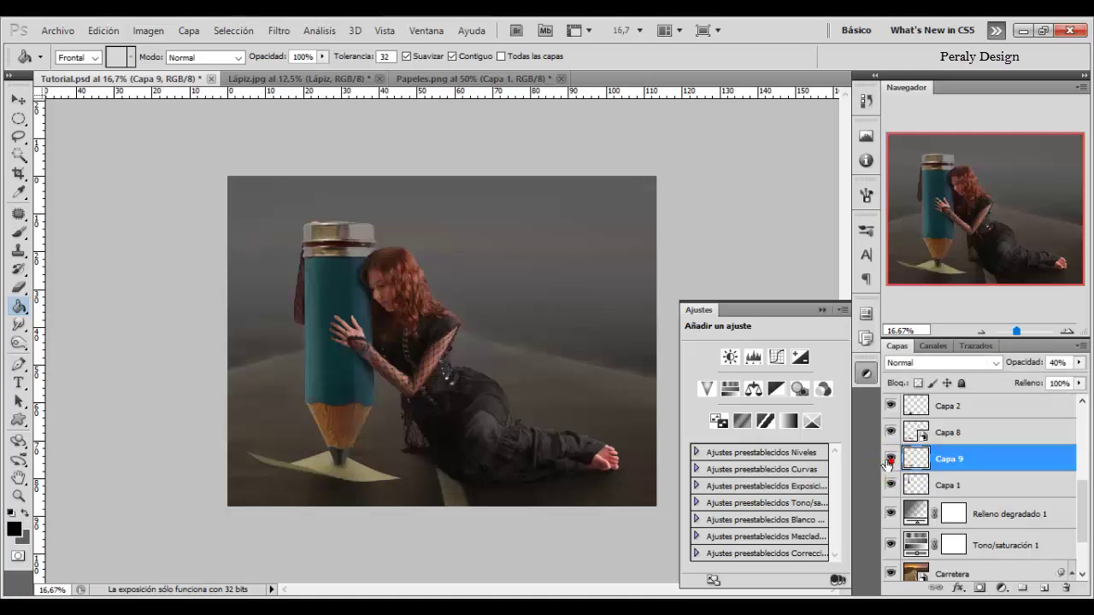
Set the Eraser to 257 px and toggle Capa 9 to compare the softened shadow.
{"action": "left_click", "coordinate": [18, 288]}
{"action": "right_click", "coordinate": [336, 456]}
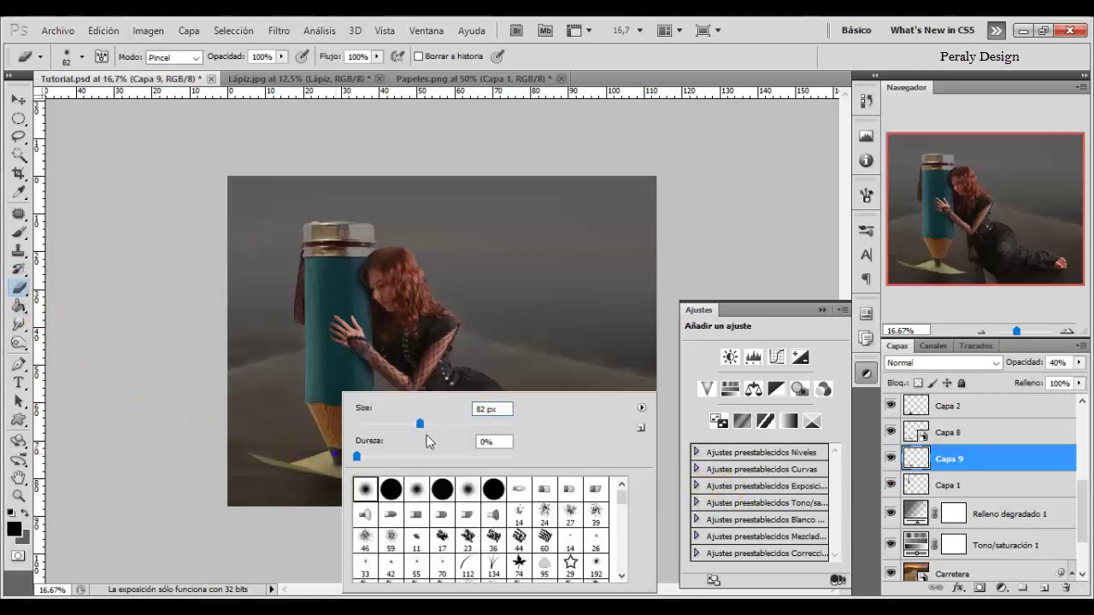
{"action": "left_click_drag", "start_coordinate": [420, 419], "coordinate": [472, 419]}
{"action": "key", "text": "Return"}
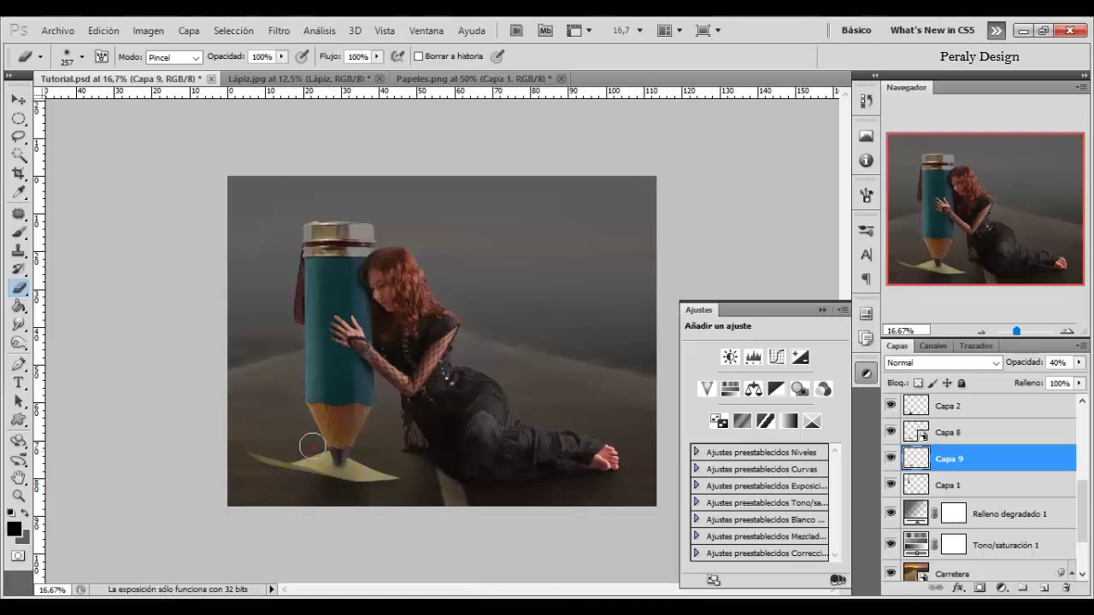
{"action": "left_click", "coordinate": [891, 460]}
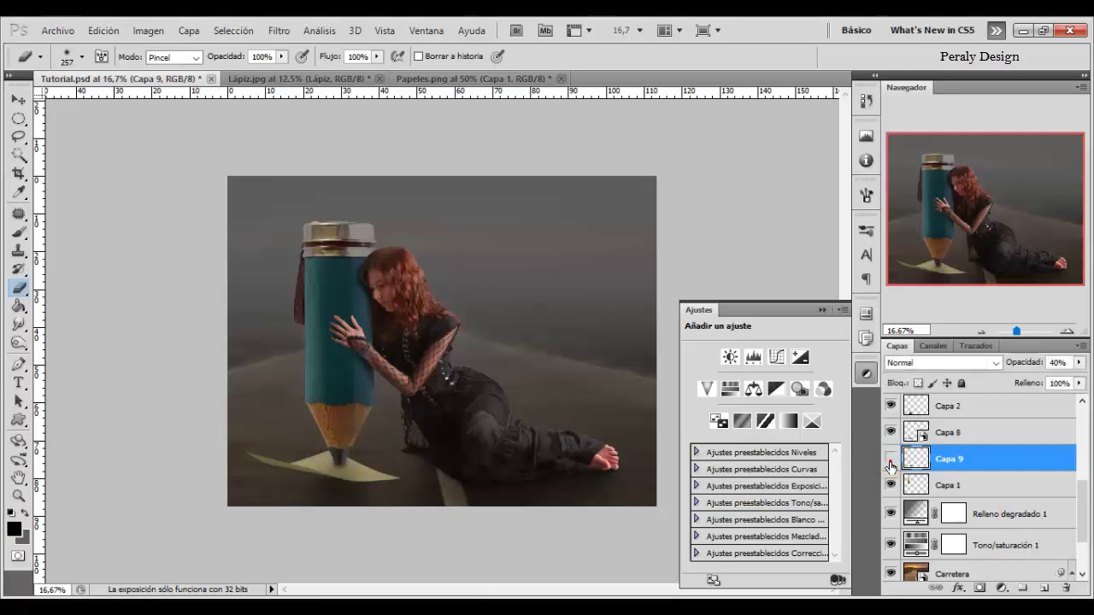
{"action": "left_click", "coordinate": [890, 460]}
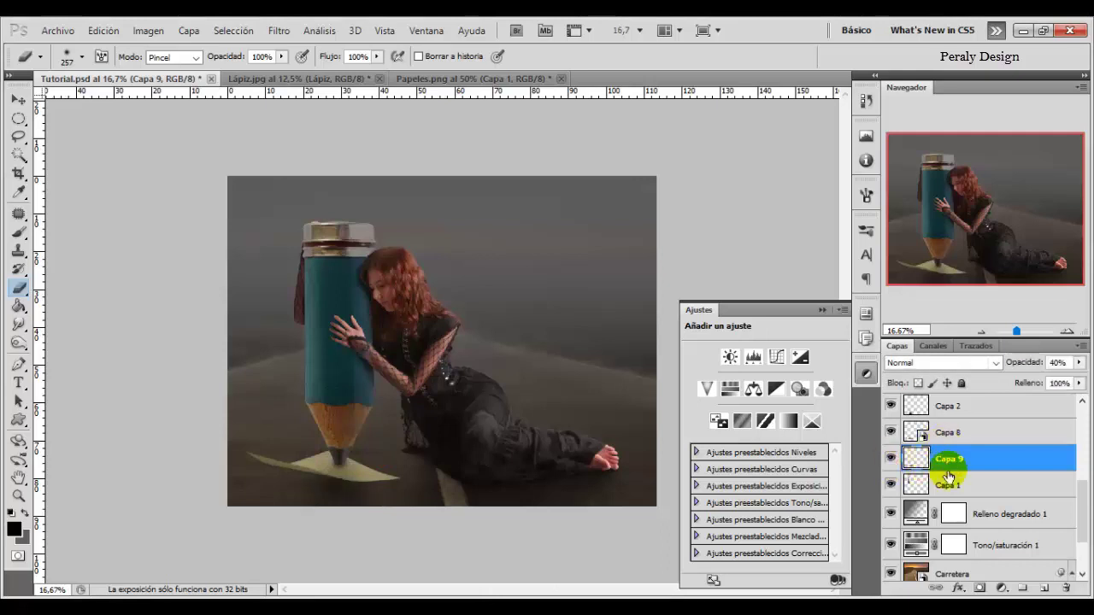
On a new layer, paint soft black shadow at 20% under the pencil tip.
{"action": "left_click", "coordinate": [1044, 588]}
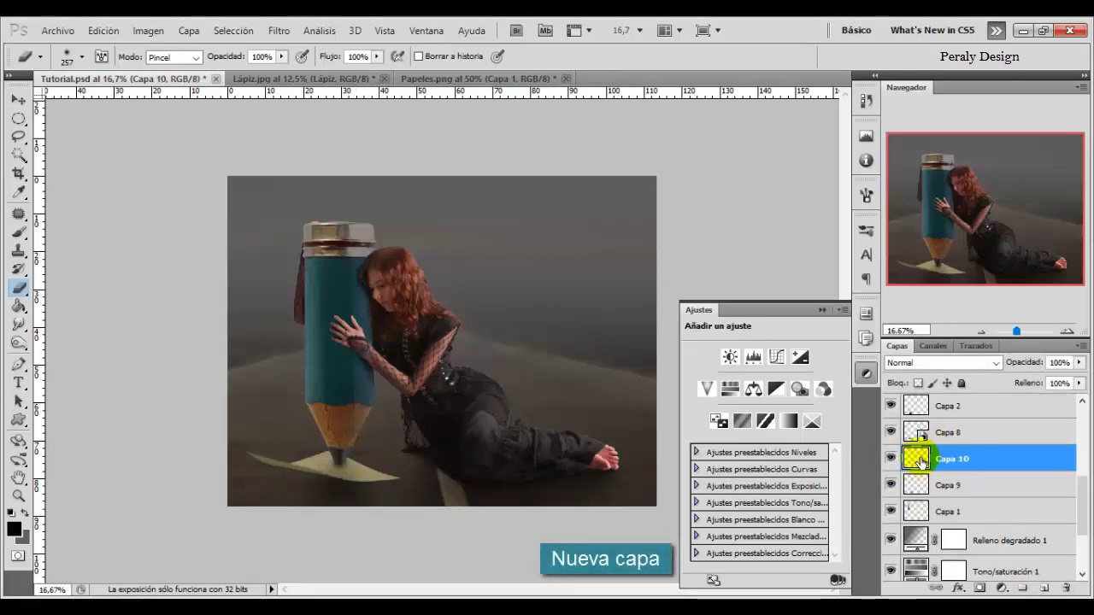
{"action": "left_click", "coordinate": [19, 233]}
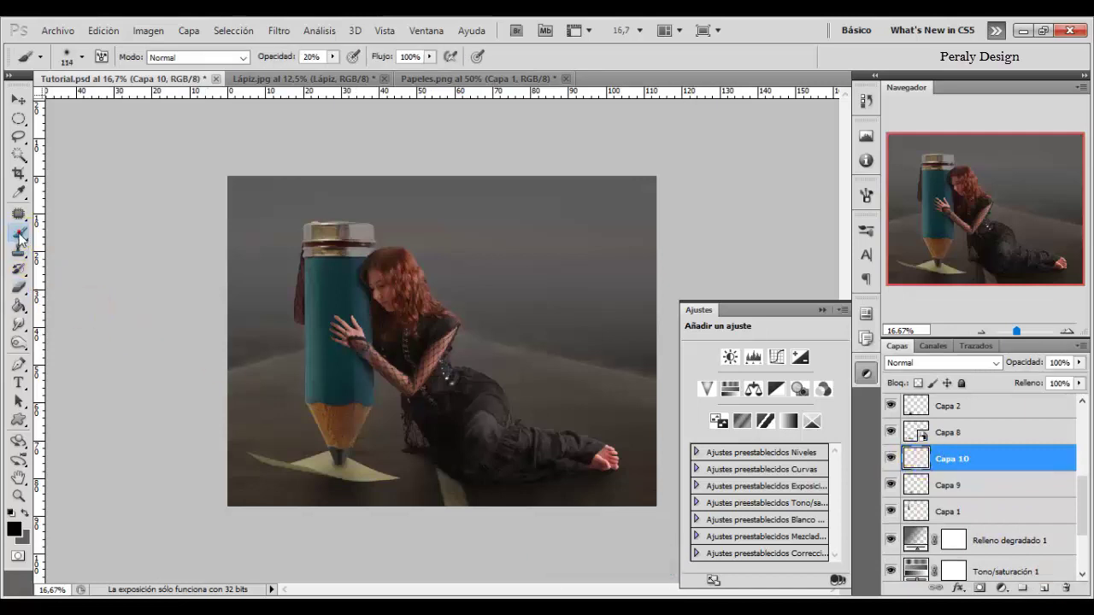
{"action": "right_click", "coordinate": [417, 454]}
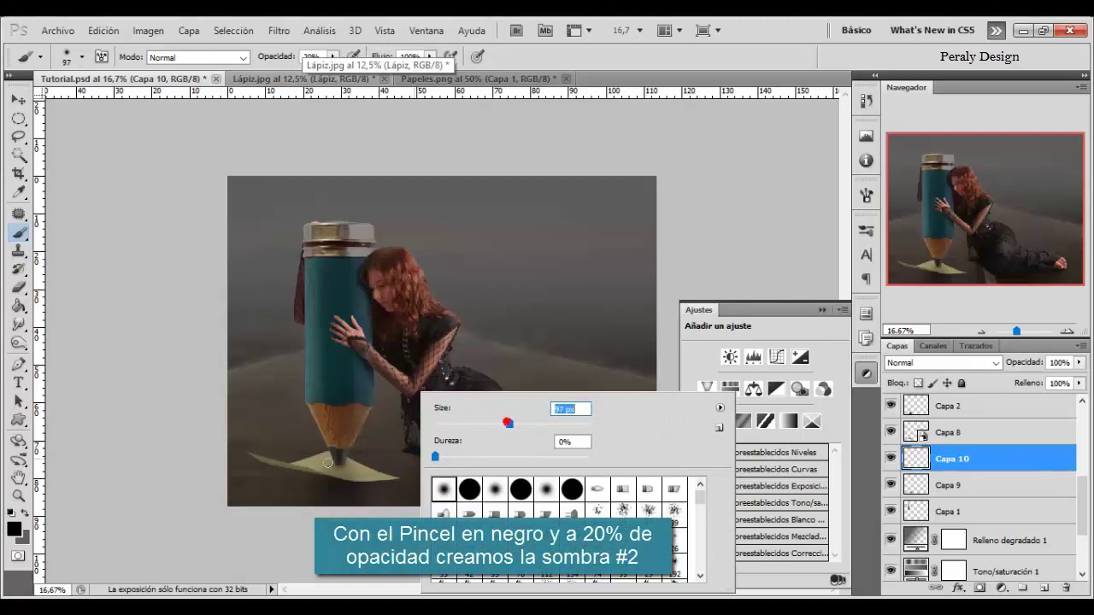
{"action": "key", "text": "Return"}
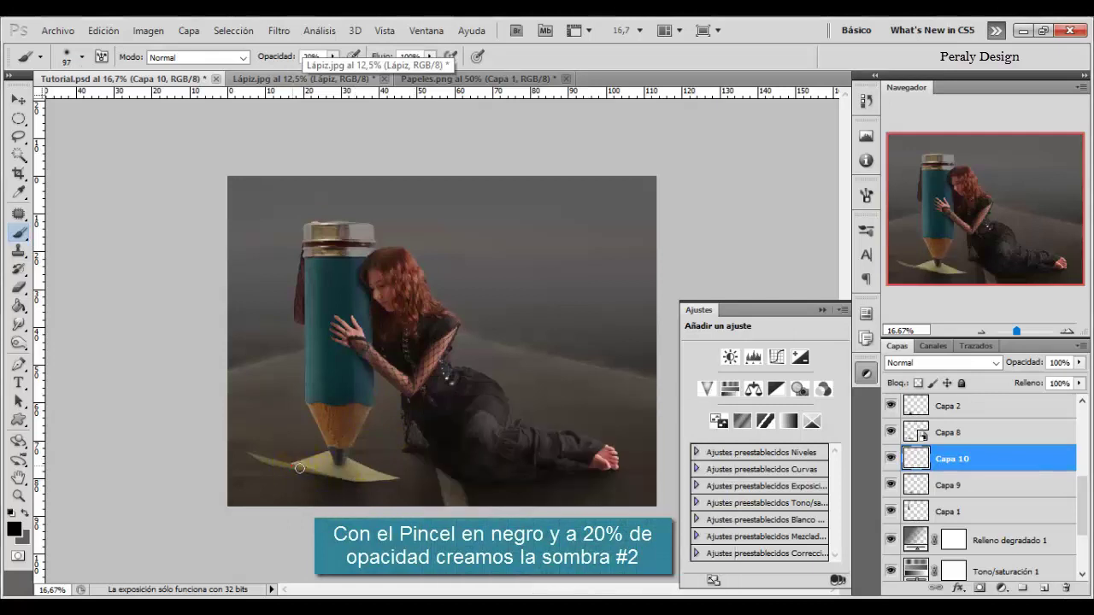
{"action": "left_click_drag", "start_coordinate": [348, 477], "coordinate": [393, 475]}
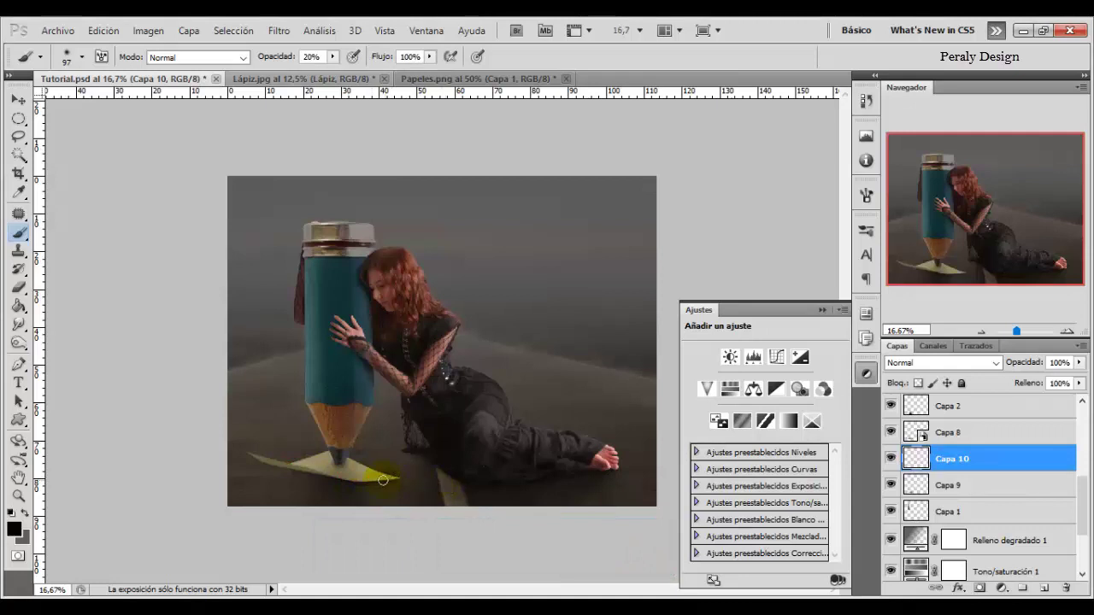
{"action": "left_click_drag", "start_coordinate": [363, 477], "coordinate": [381, 476]}
{"action": "right_click", "coordinate": [381, 484]}
{"action": "key", "text": "Return"}
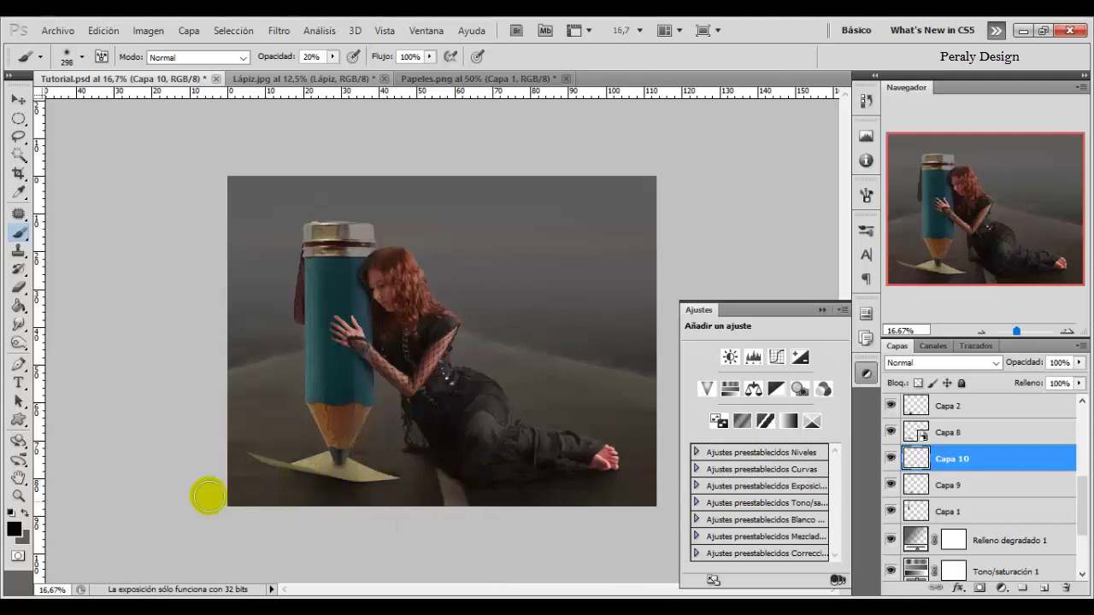
Set the Eraser's hardness to 72%.
{"action": "left_click", "coordinate": [18, 289]}
{"action": "right_click", "coordinate": [394, 440]}
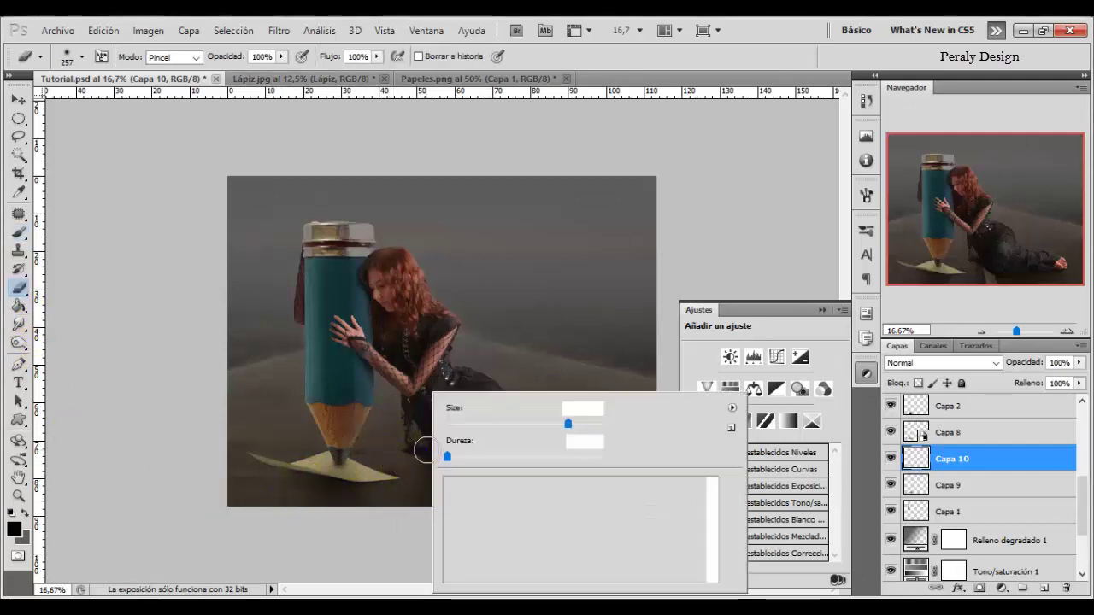
{"action": "left_click", "coordinate": [560, 457]}
{"action": "key", "text": "Return"}
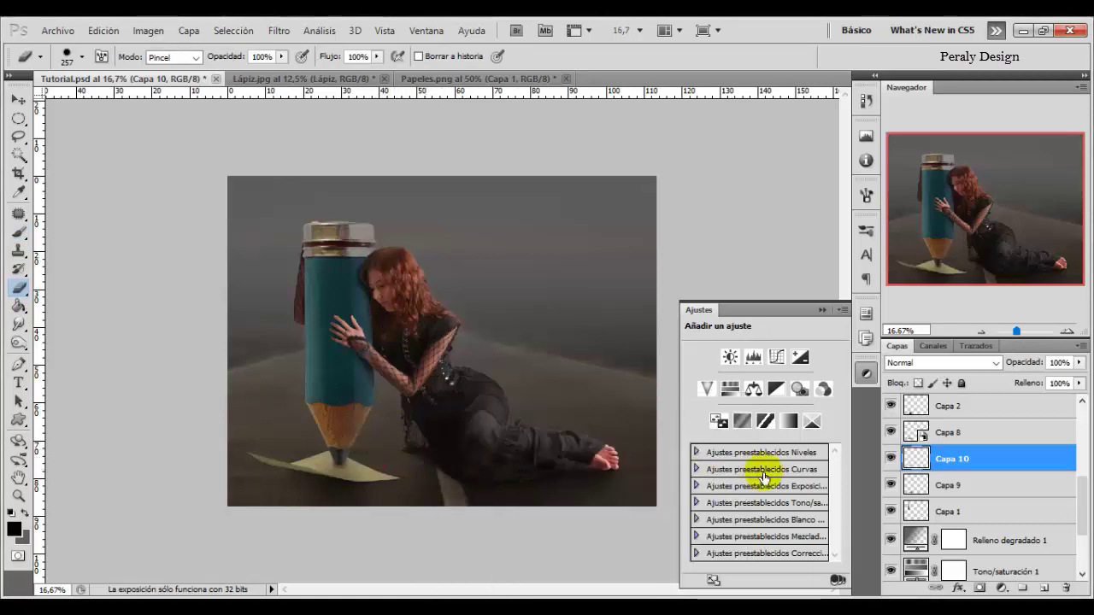
Lower Capa 10 to 70% opacity, toggling it to compare the shadow.
{"action": "left_click", "coordinate": [890, 460]}
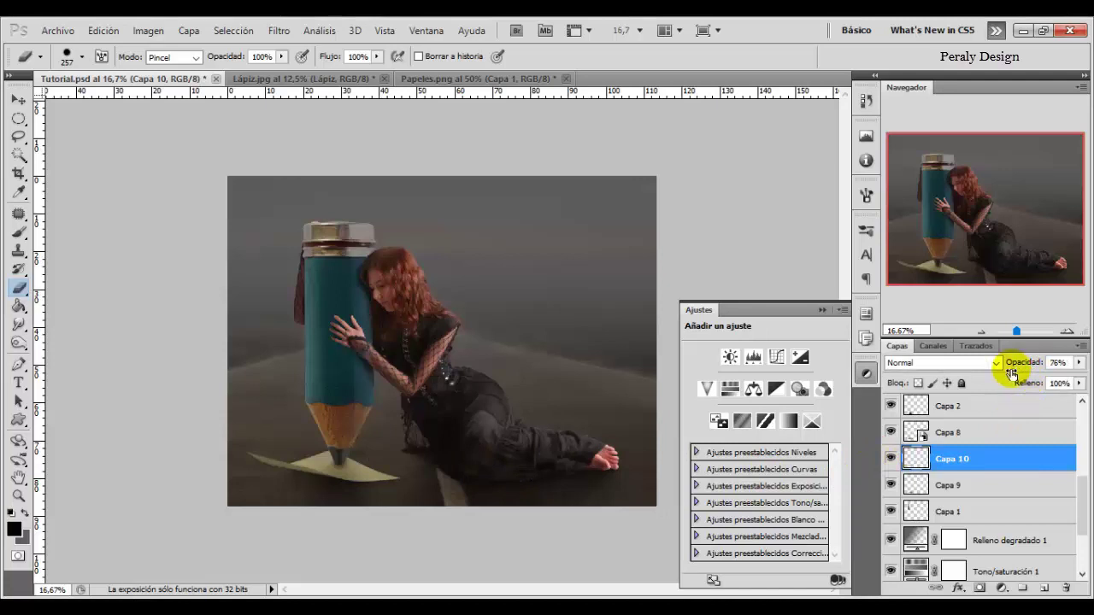
{"action": "left_click_drag", "start_coordinate": [1011, 373], "coordinate": [1008, 373]}
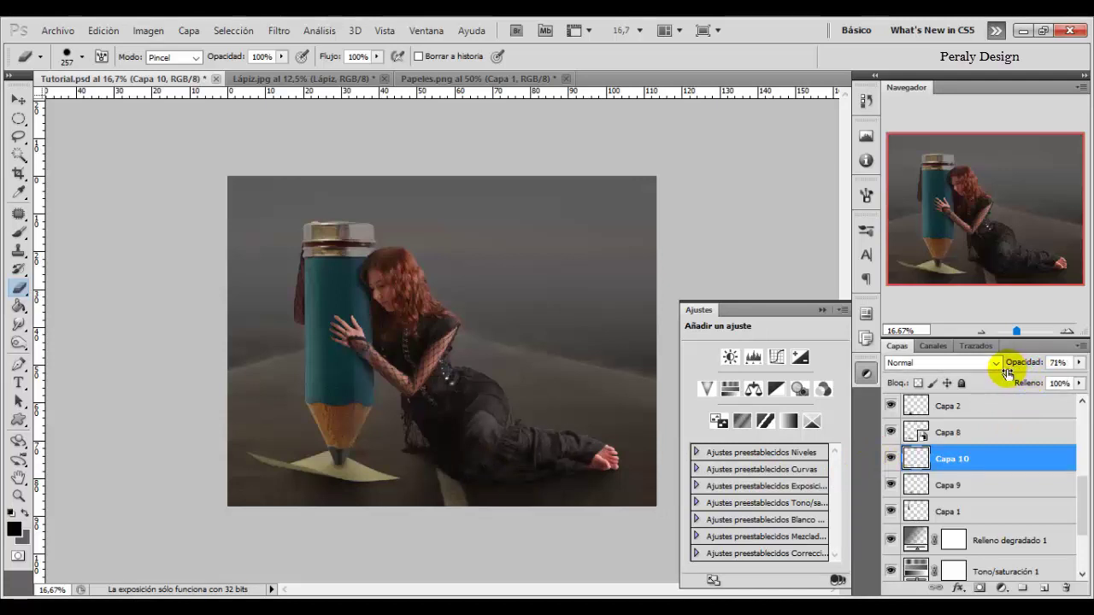
{"action": "left_click", "coordinate": [891, 459]}
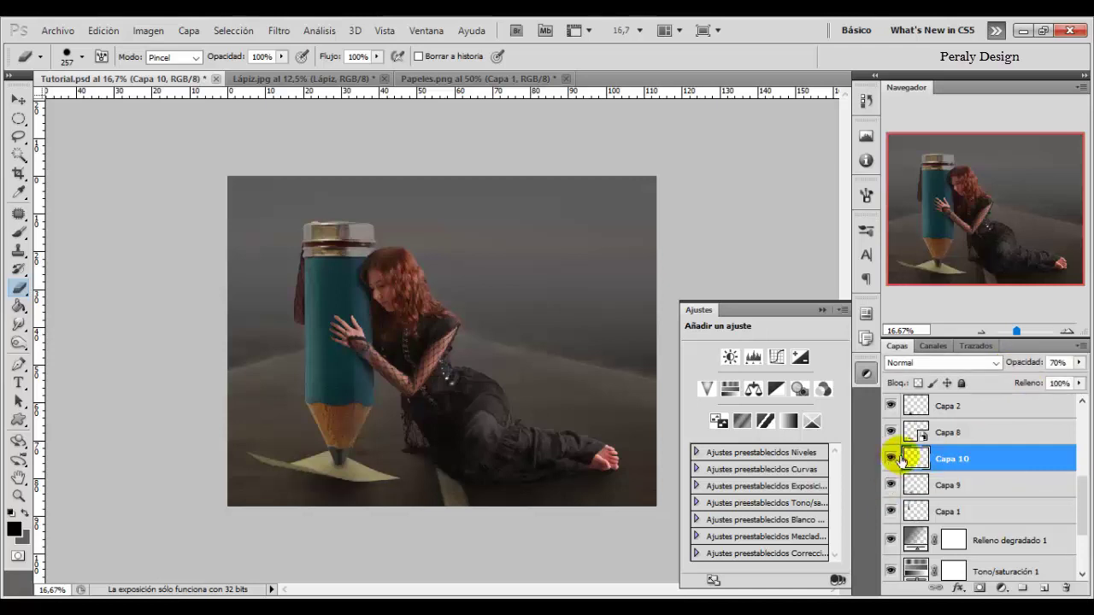
{"action": "scroll", "coordinate": [1082, 504], "scroll_direction": "up", "scroll_amount": 4}
In Papeles.png, show Capa 0 and lasso the bottom sheet of paper.
{"action": "left_click", "coordinate": [970, 409]}
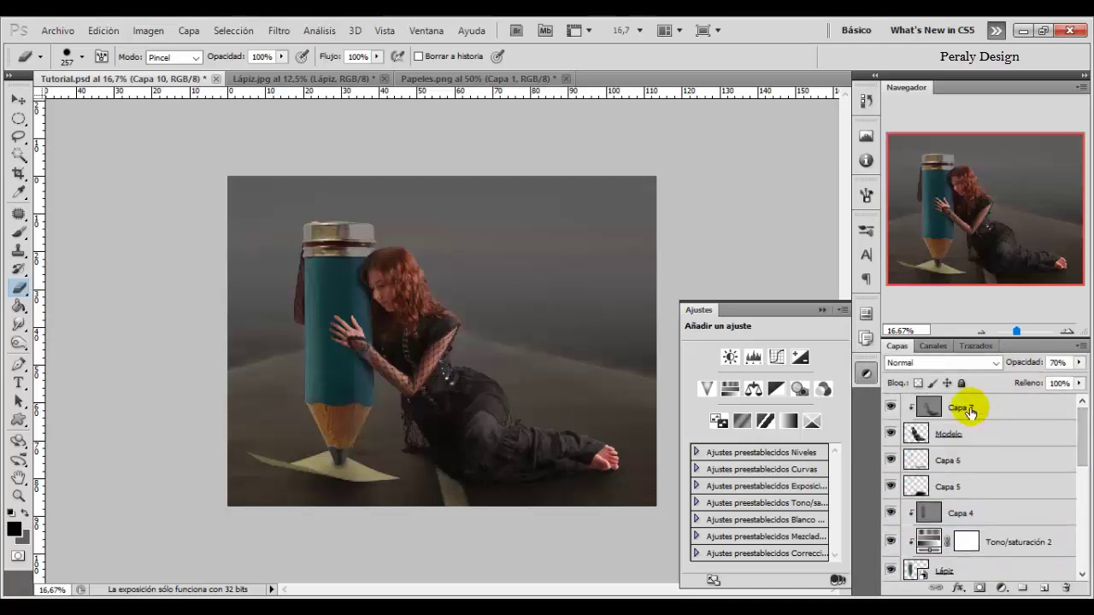
{"action": "left_click", "coordinate": [454, 78]}
{"action": "left_click", "coordinate": [891, 441]}
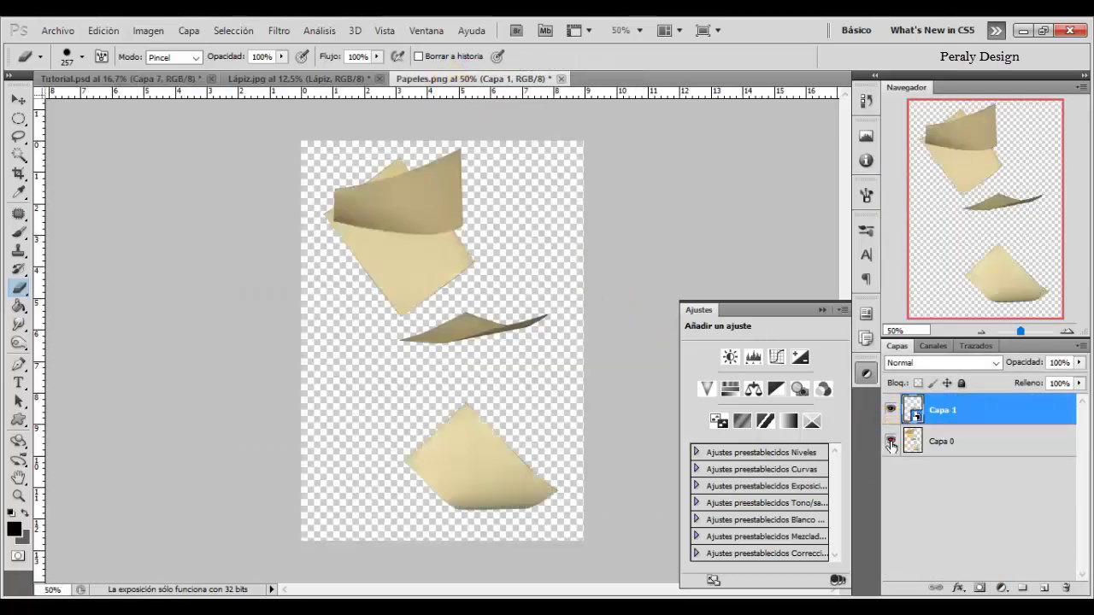
{"action": "left_click", "coordinate": [19, 138]}
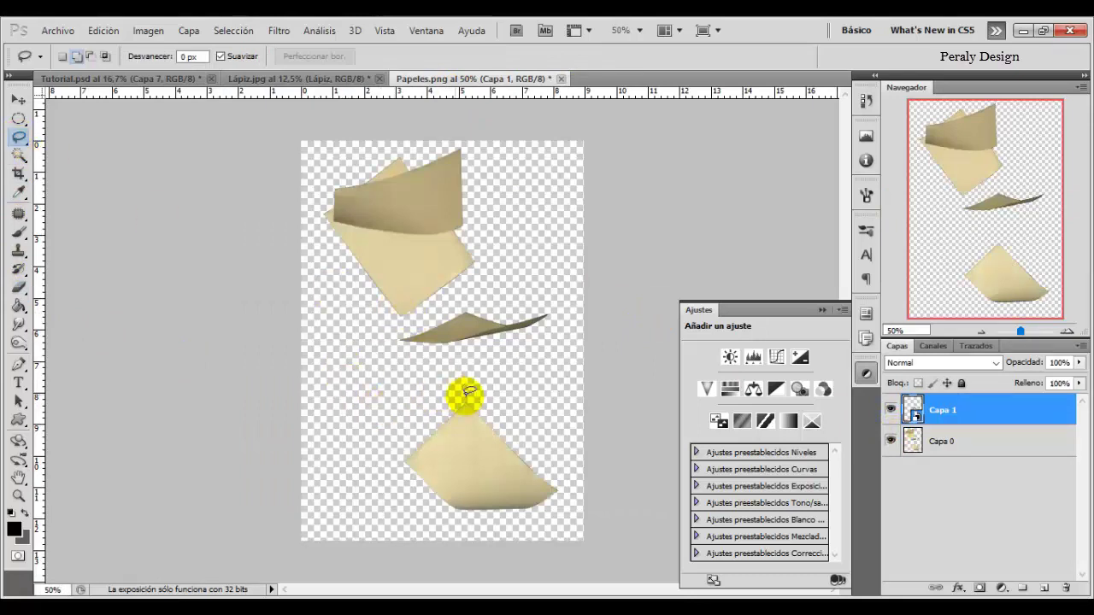
{"action": "left_click_drag", "start_coordinate": [470, 391], "coordinate": [432, 400]}
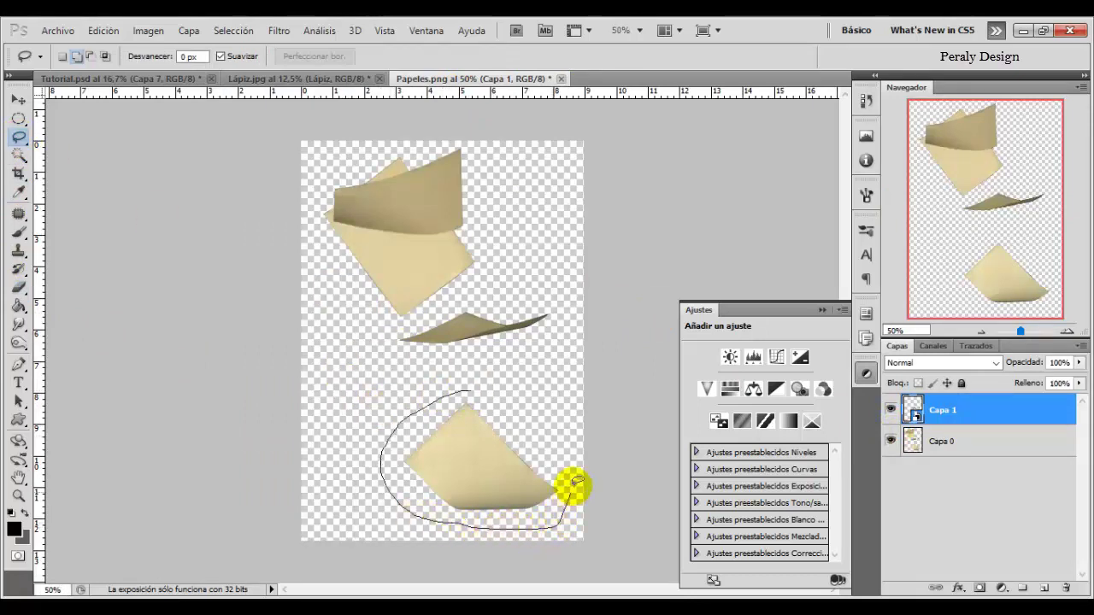
{"action": "left_click_drag", "start_coordinate": [411, 504], "coordinate": [486, 391]}
Copy the paper to Capa 2, hide the other layers, and convert it to a smart object.
{"action": "left_click", "coordinate": [932, 440]}
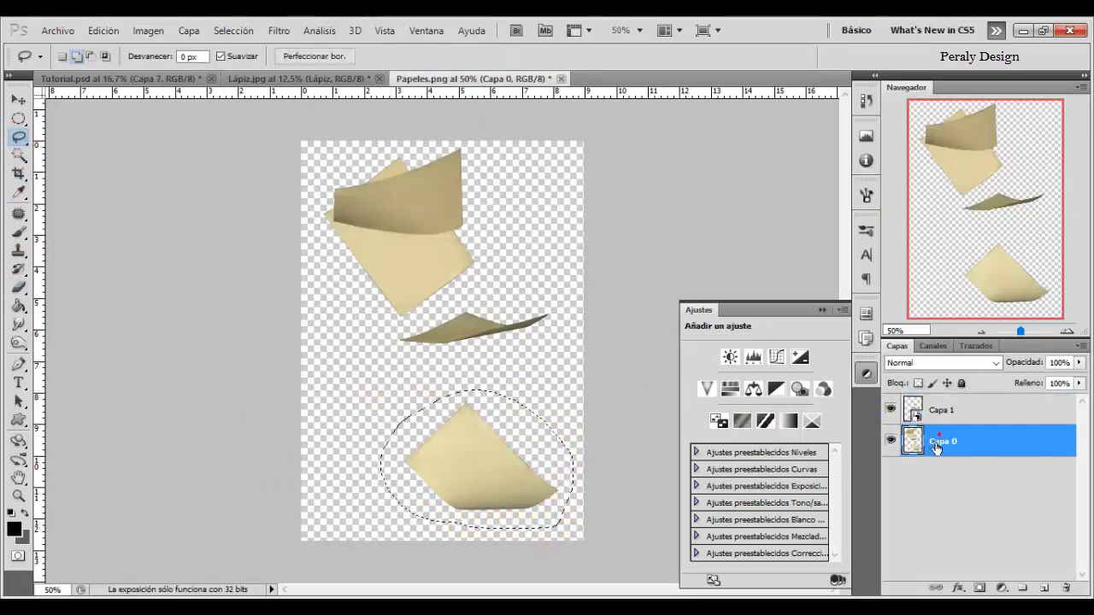
{"action": "key", "text": "ctrl+j"}
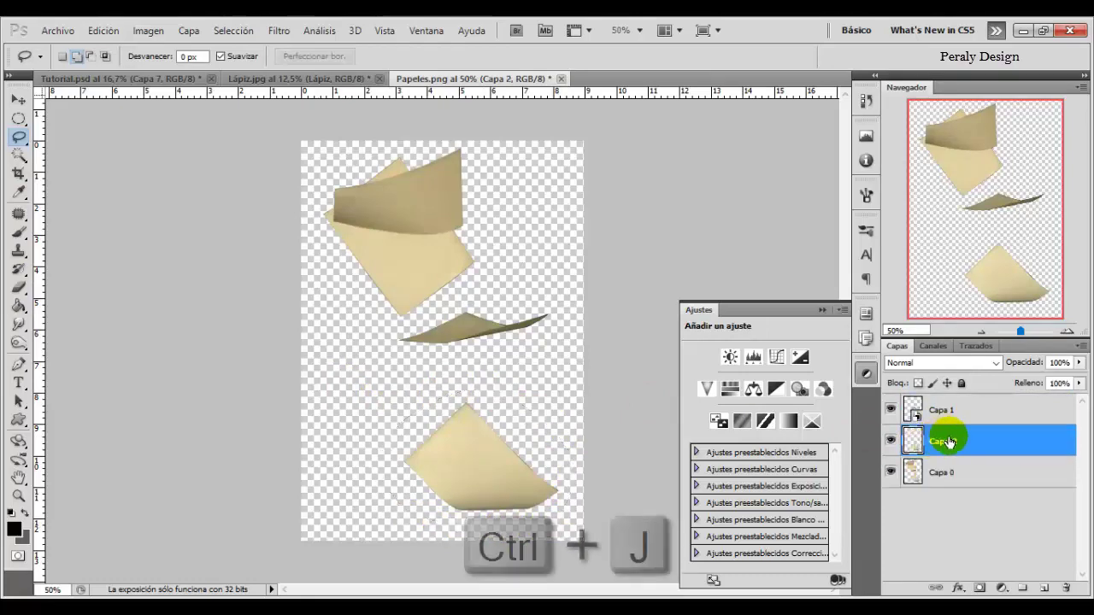
{"action": "left_click", "coordinate": [891, 472]}
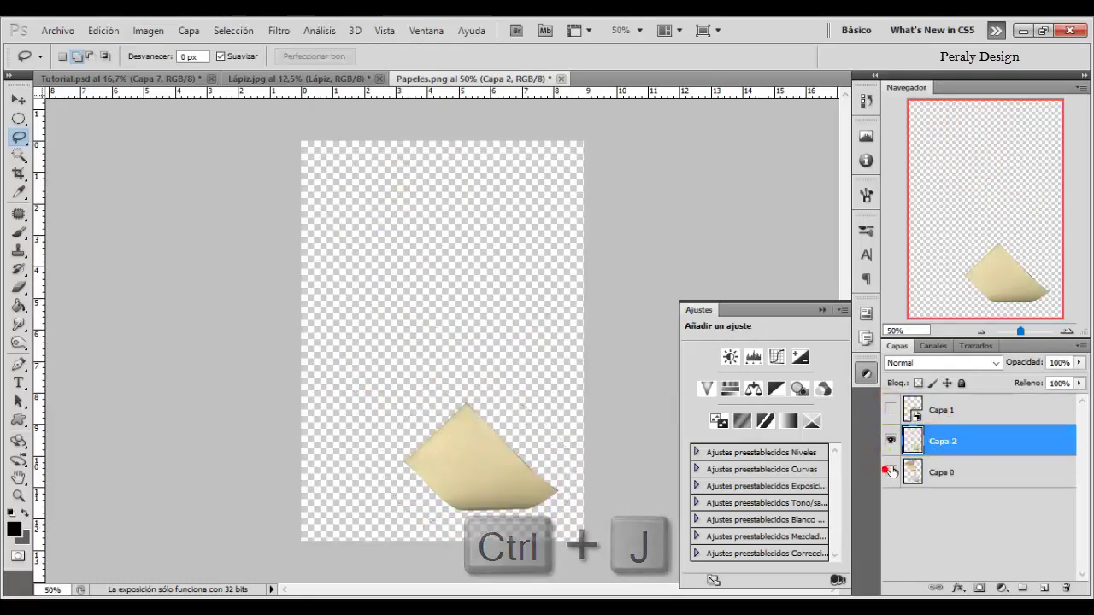
{"action": "left_click", "coordinate": [931, 443]}
{"action": "right_click", "coordinate": [932, 443]}
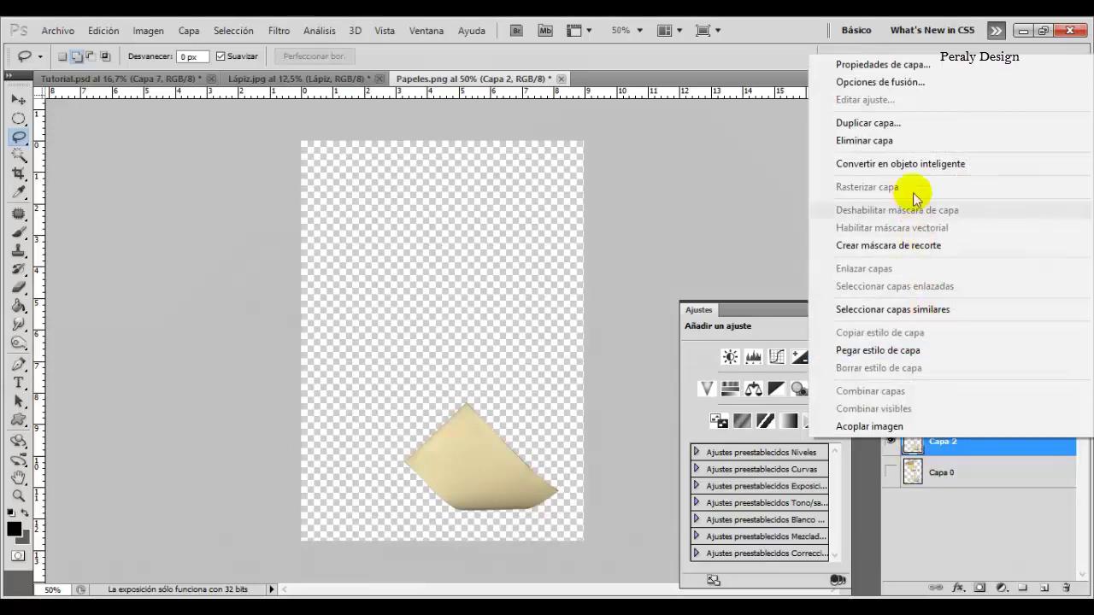
{"action": "left_click", "coordinate": [905, 165]}
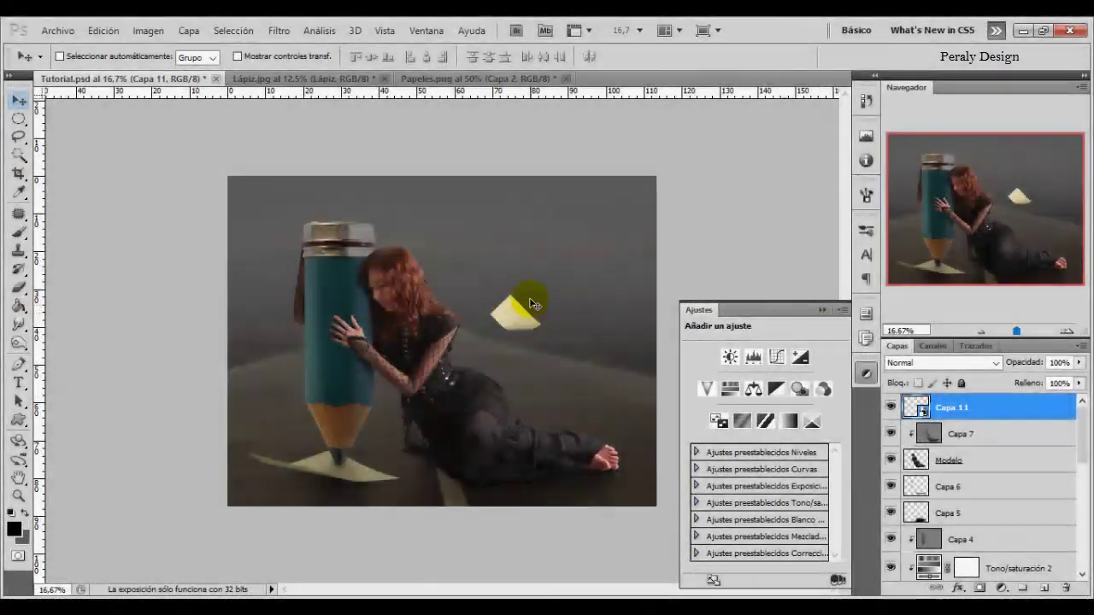
Move Capa 11's paper right, flip it vertically and horizontally, and enlarge it slightly.
{"action": "key", "text": "ctrl+t"}
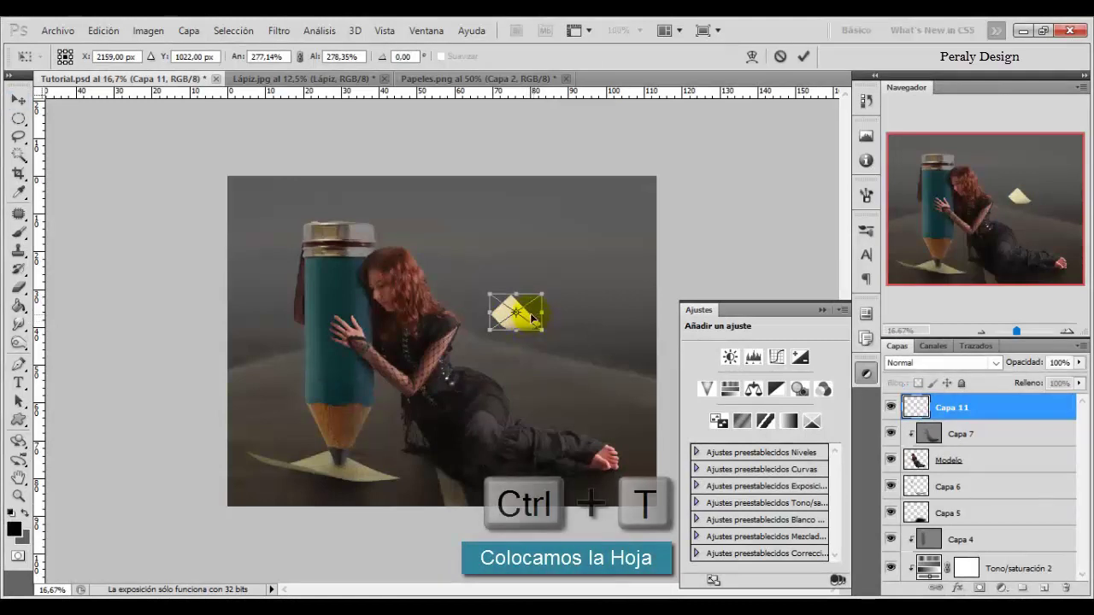
{"action": "left_click_drag", "start_coordinate": [534, 333], "coordinate": [563, 347]}
{"action": "right_click", "coordinate": [563, 347]}
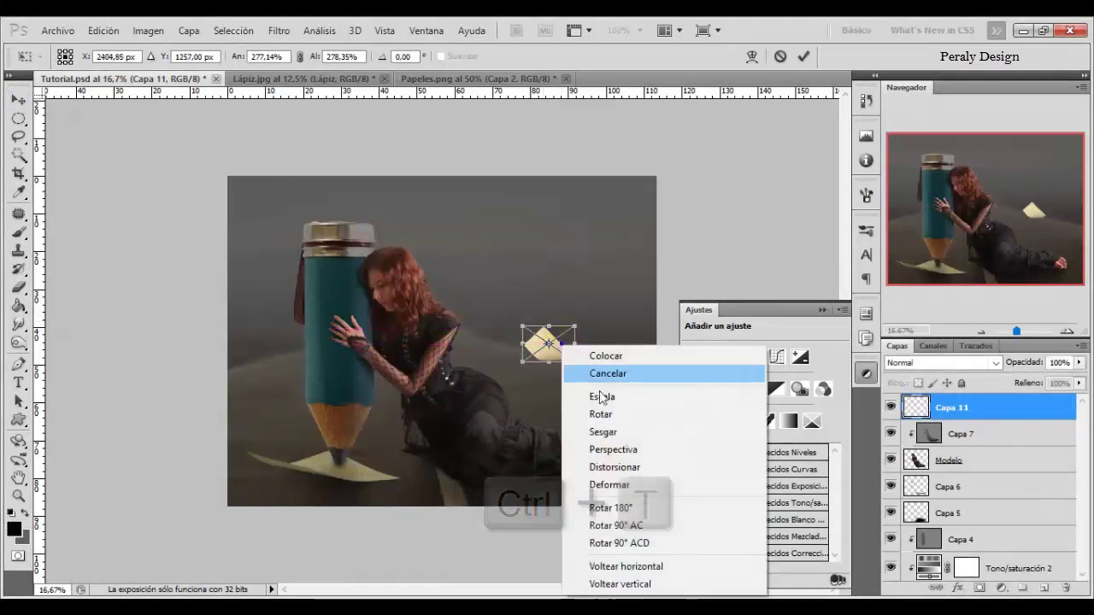
{"action": "left_click", "coordinate": [647, 583]}
{"action": "right_click", "coordinate": [562, 347]}
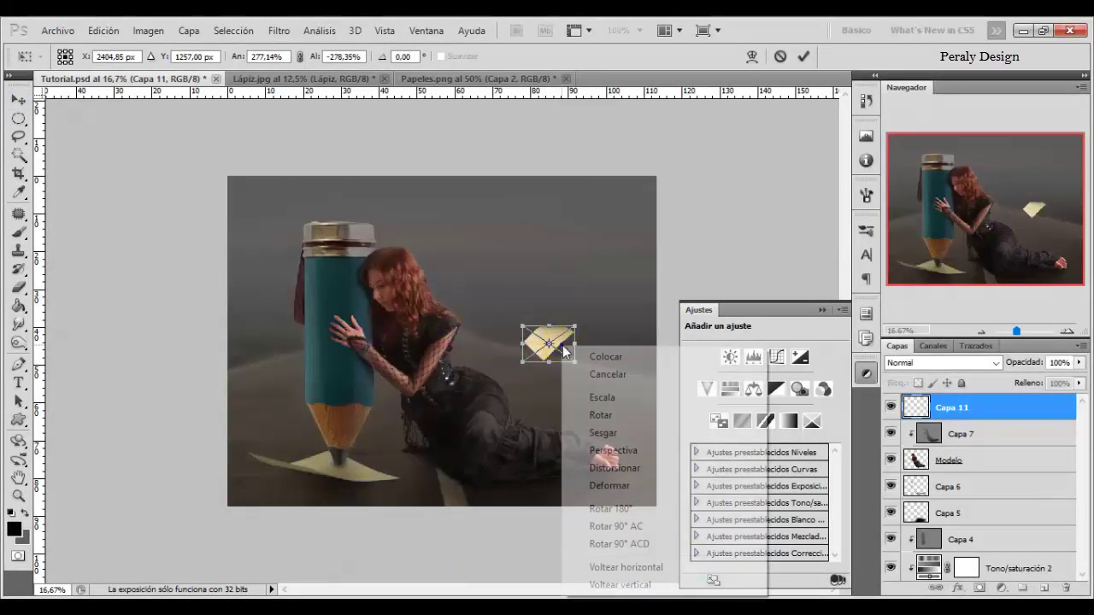
{"action": "left_click", "coordinate": [657, 570]}
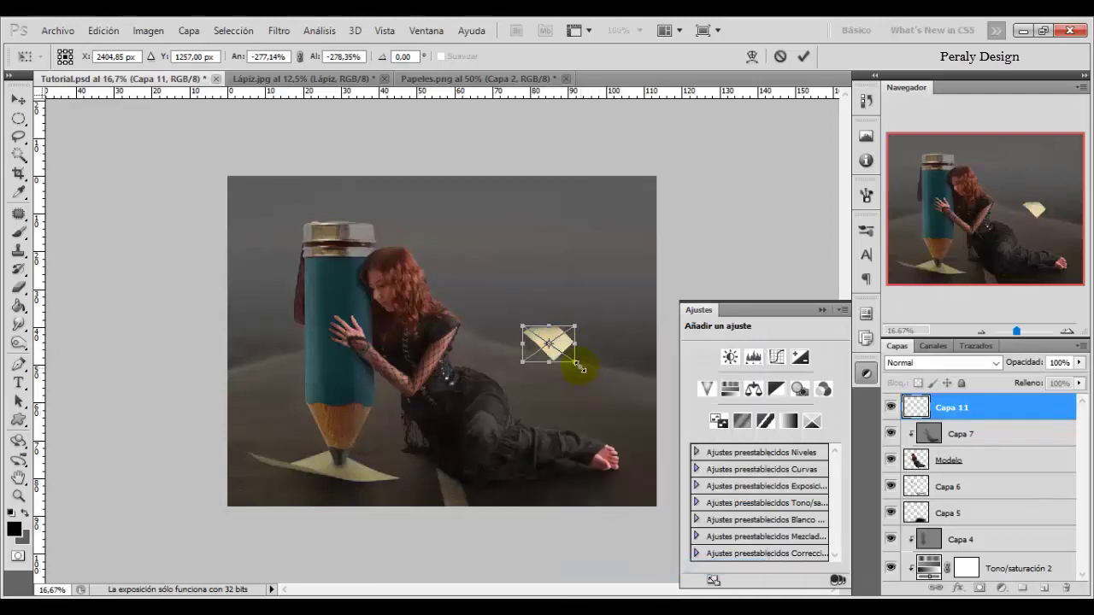
{"action": "mouse_move", "coordinate": [579, 367]}
{"action": "left_mouse_down"}
{"action": "mouse_move", "coordinate": [600, 378]}
{"action": "mouse_move", "coordinate": [582, 346]}
{"action": "left_mouse_up"}
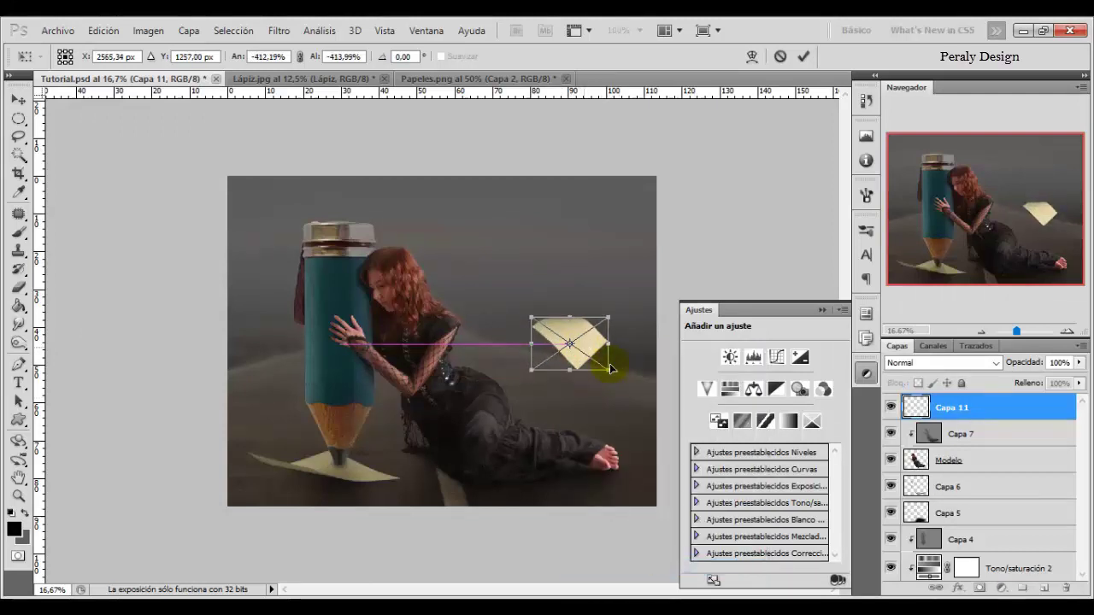
{"action": "left_click", "coordinate": [803, 55]}
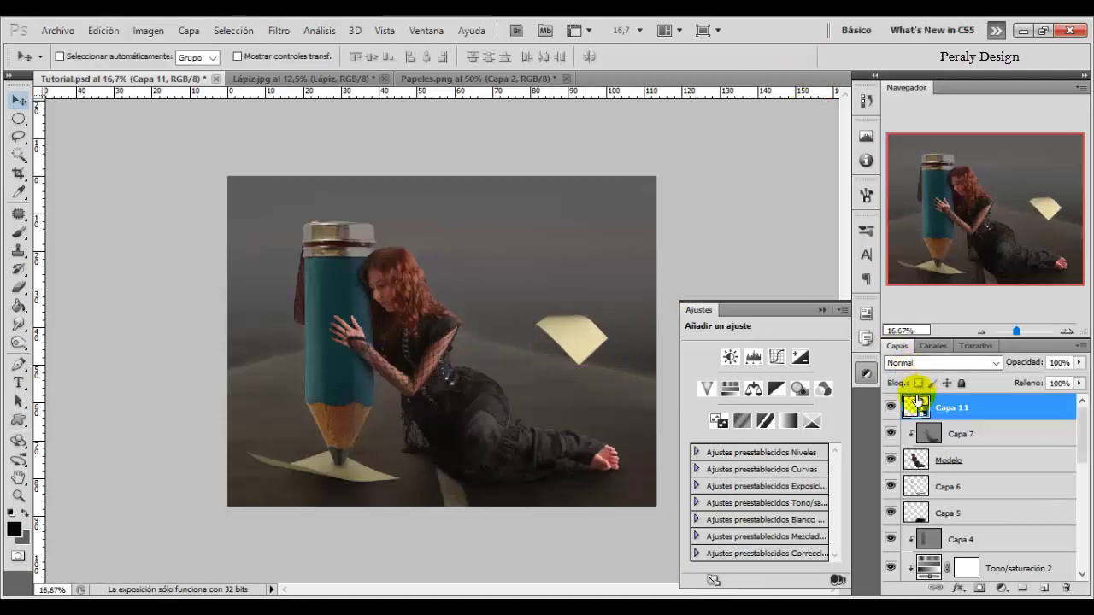
Duplicate the paper, flip the copy vertically, scale it to about 965%, and place it top-left by the pencil cap.
{"action": "key", "text": "ctrl+j"}
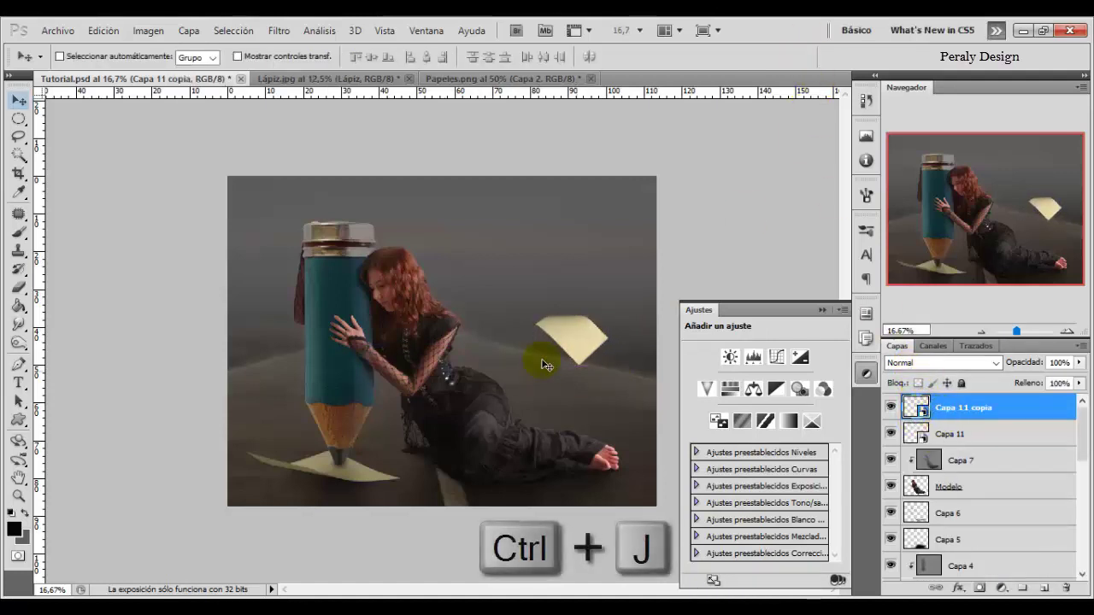
{"action": "mouse_move", "coordinate": [578, 340]}
{"action": "left_mouse_down"}
{"action": "mouse_move", "coordinate": [340, 267]}
{"action": "mouse_move", "coordinate": [279, 221]}
{"action": "left_mouse_up"}
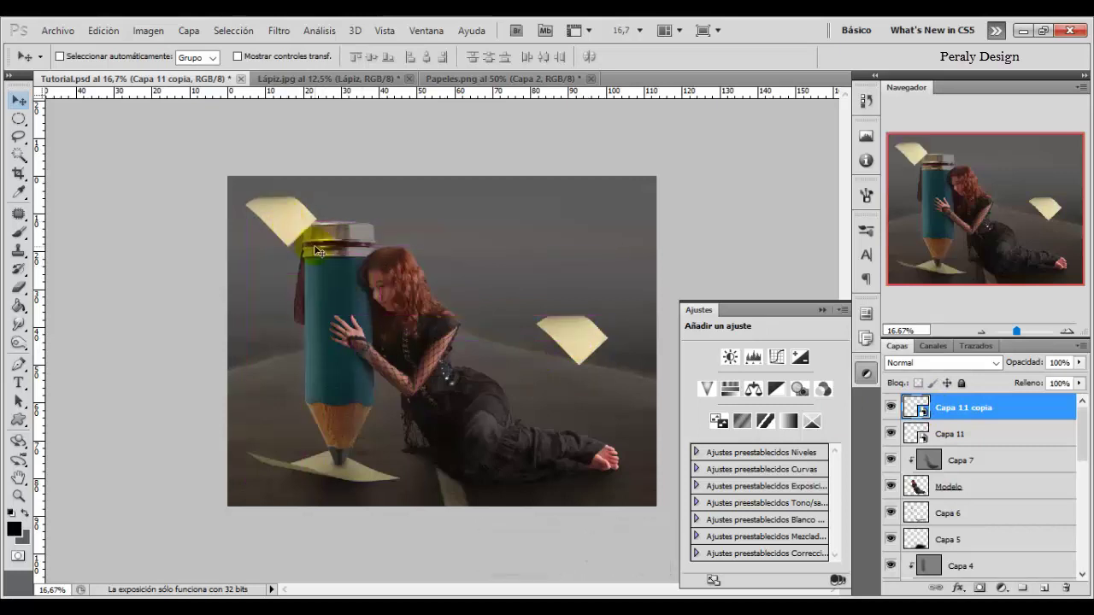
{"action": "key", "text": "ctrl+t"}
{"action": "right_click", "coordinate": [304, 226]}
{"action": "left_click", "coordinate": [398, 464]}
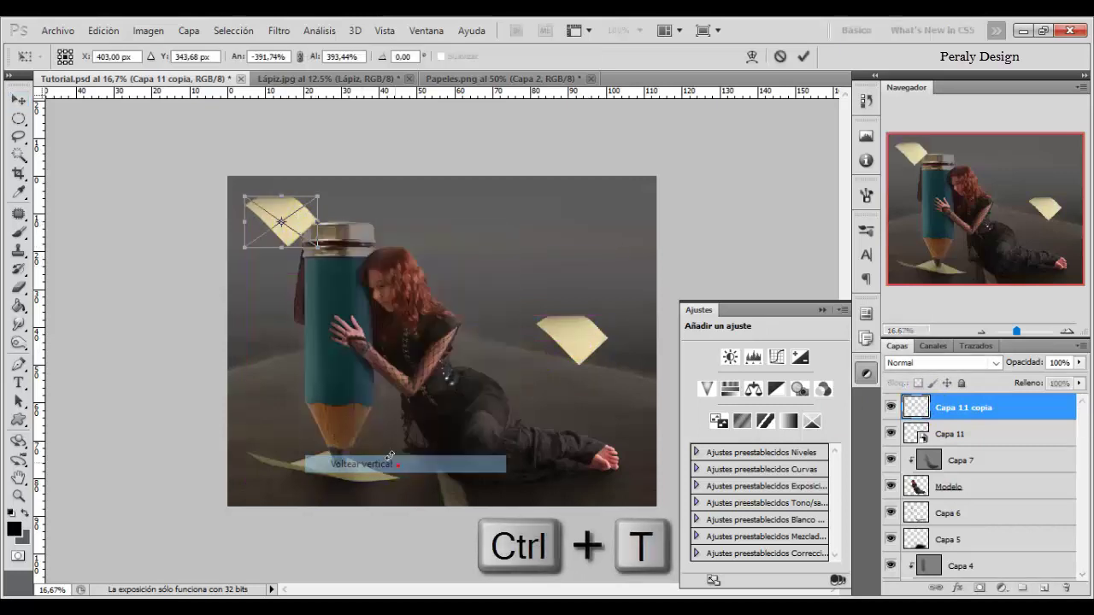
{"action": "left_click_drag", "start_coordinate": [314, 246], "coordinate": [419, 323]}
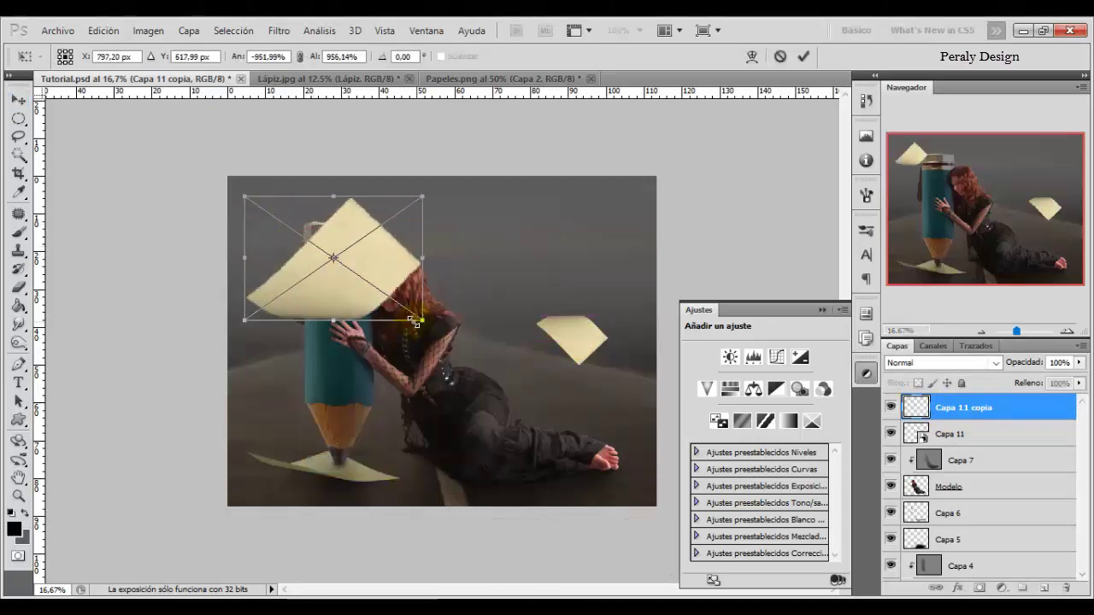
{"action": "left_click_drag", "start_coordinate": [403, 284], "coordinate": [312, 265]}
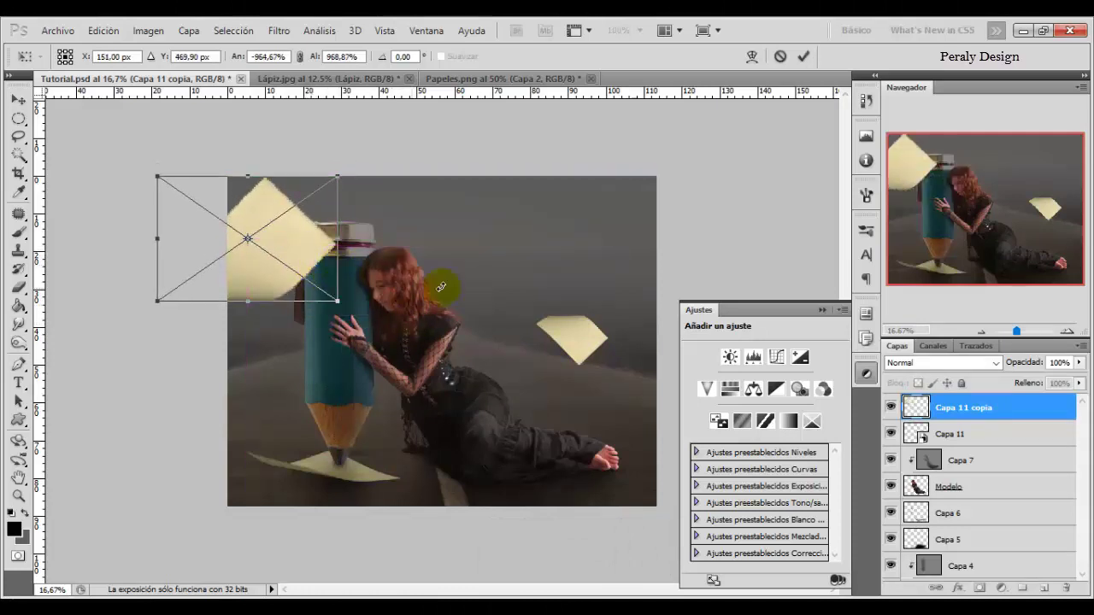
{"action": "left_click", "coordinate": [803, 56]}
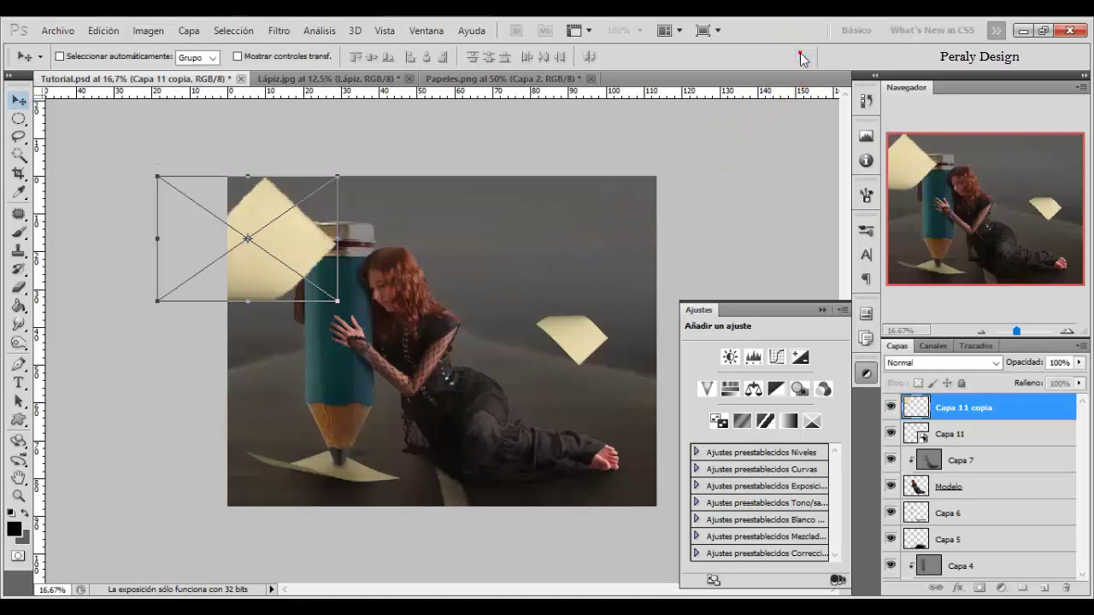
Add a Color Balance layer with midtones Cyan −34 and Yellow −30, then stamp visible into Capa 12.
{"action": "left_click", "coordinate": [1002, 588]}
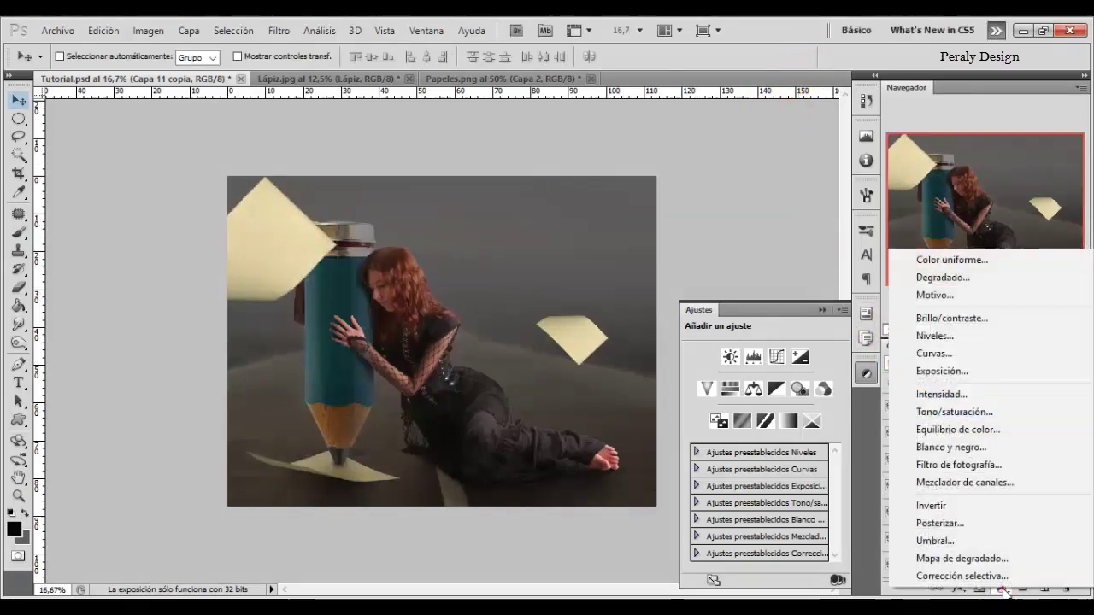
{"action": "left_click", "coordinate": [966, 430]}
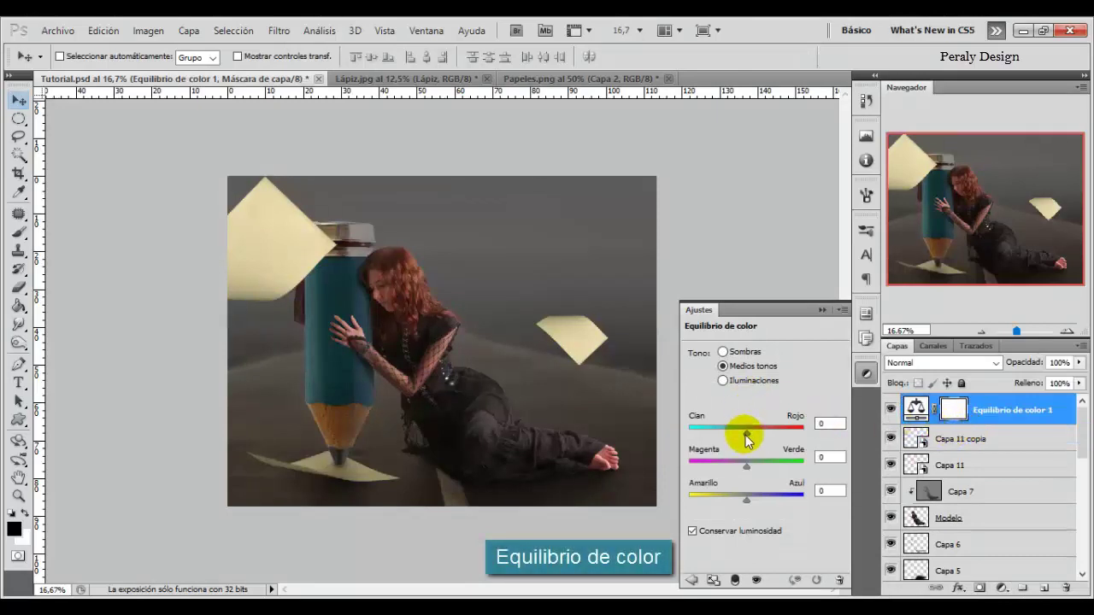
{"action": "left_click_drag", "start_coordinate": [746, 438], "coordinate": [726, 435]}
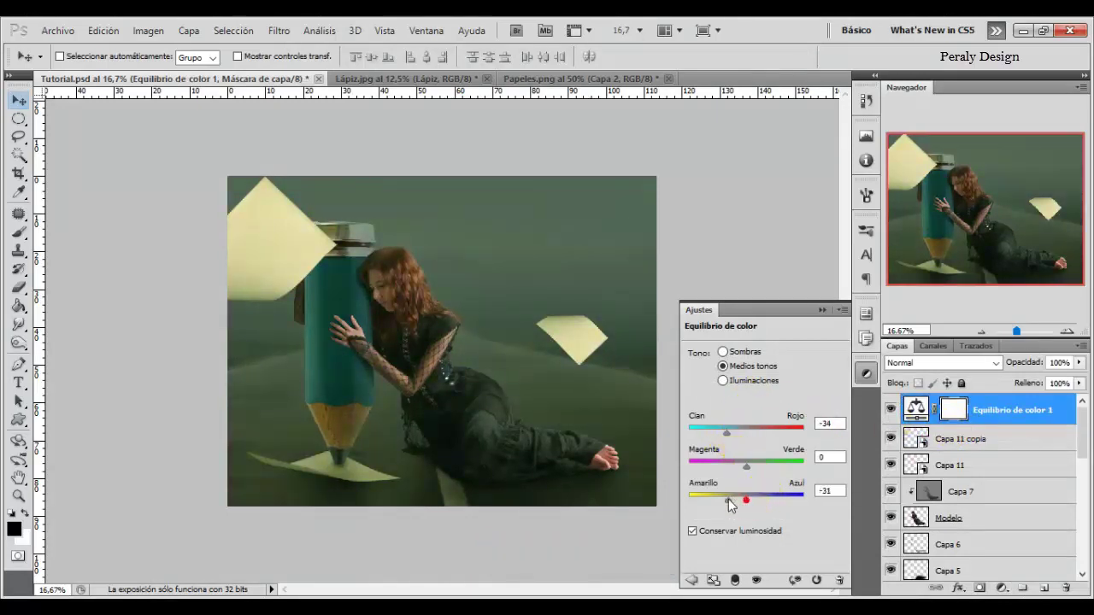
{"action": "left_click", "coordinate": [890, 409]}
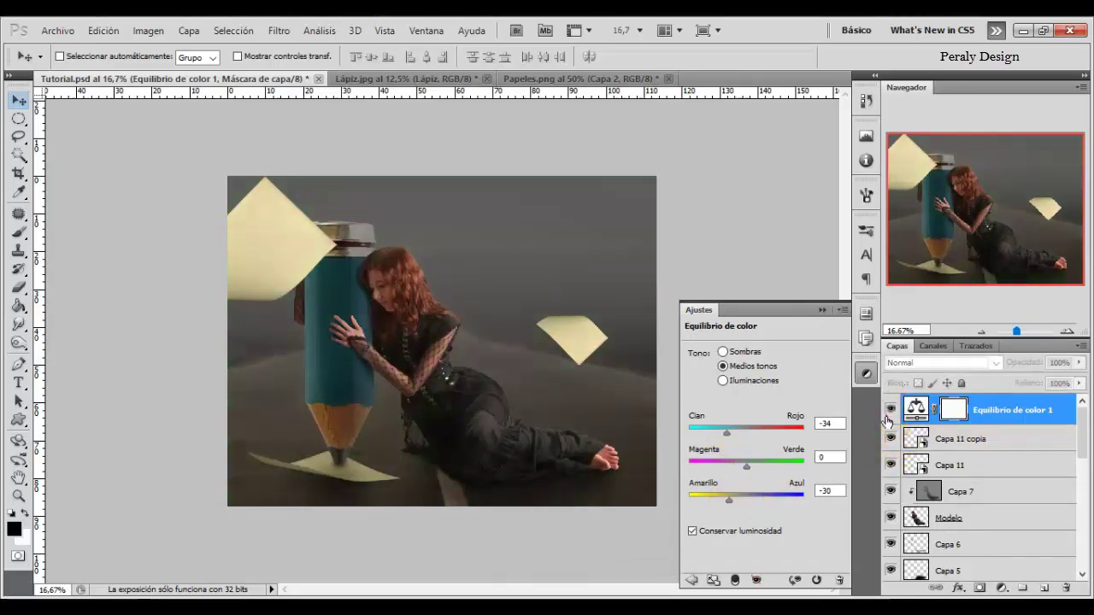
{"action": "left_click", "coordinate": [987, 411]}
{"action": "key", "text": "ctrl+shift+alt+e"}
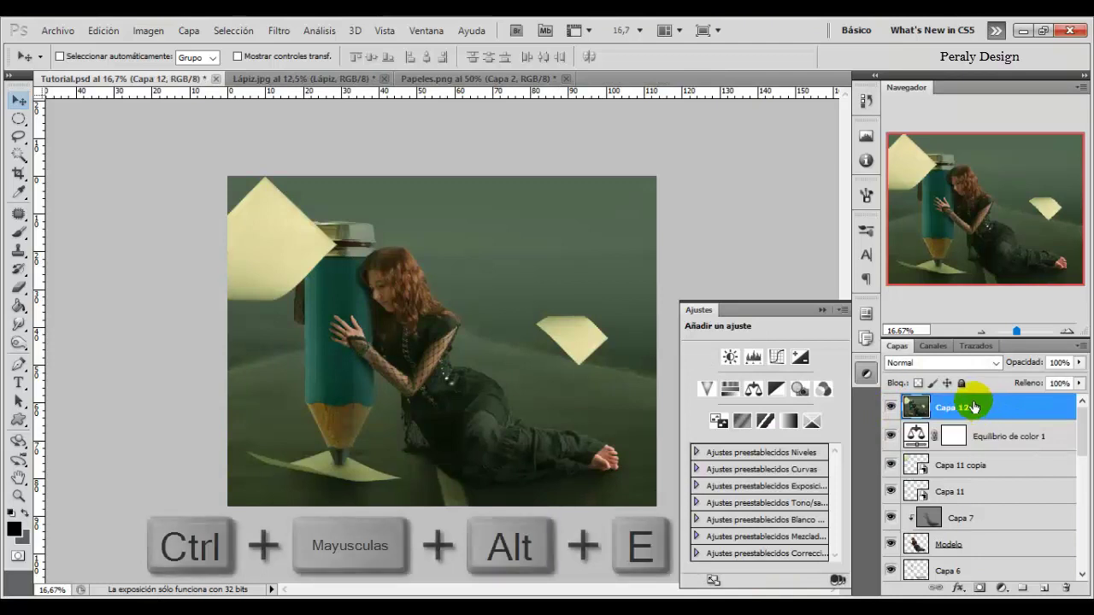
Apply Color Efex Pro 4 Cross Processing plus Detail Extractor at 10 to the merged layer.
{"action": "left_click", "coordinate": [279, 30]}
{"action": "mouse_move", "coordinate": [305, 396]}
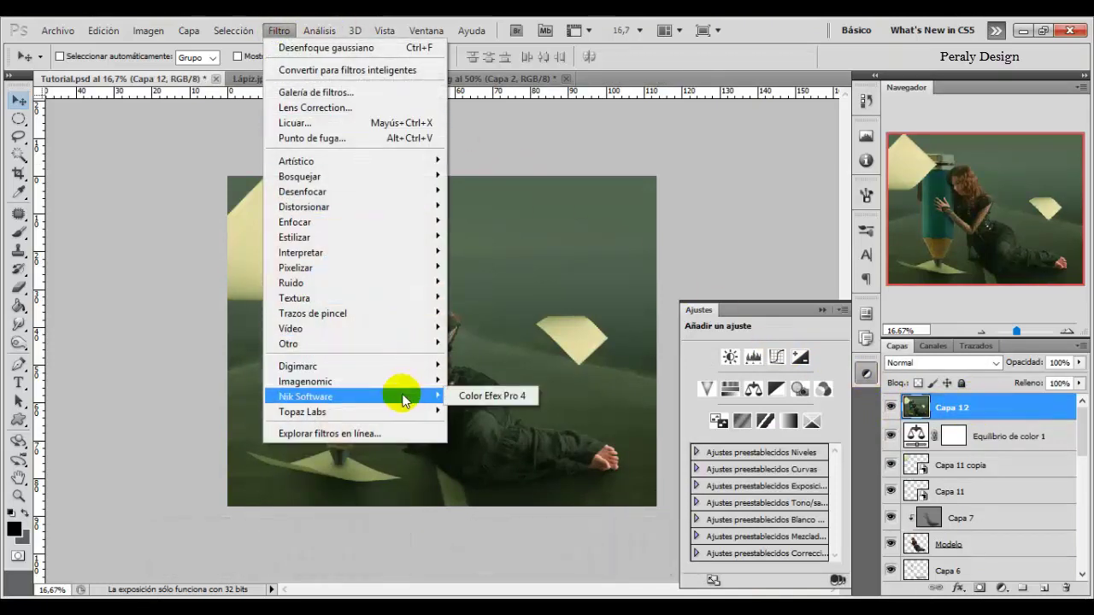
{"action": "left_click", "coordinate": [498, 399]}
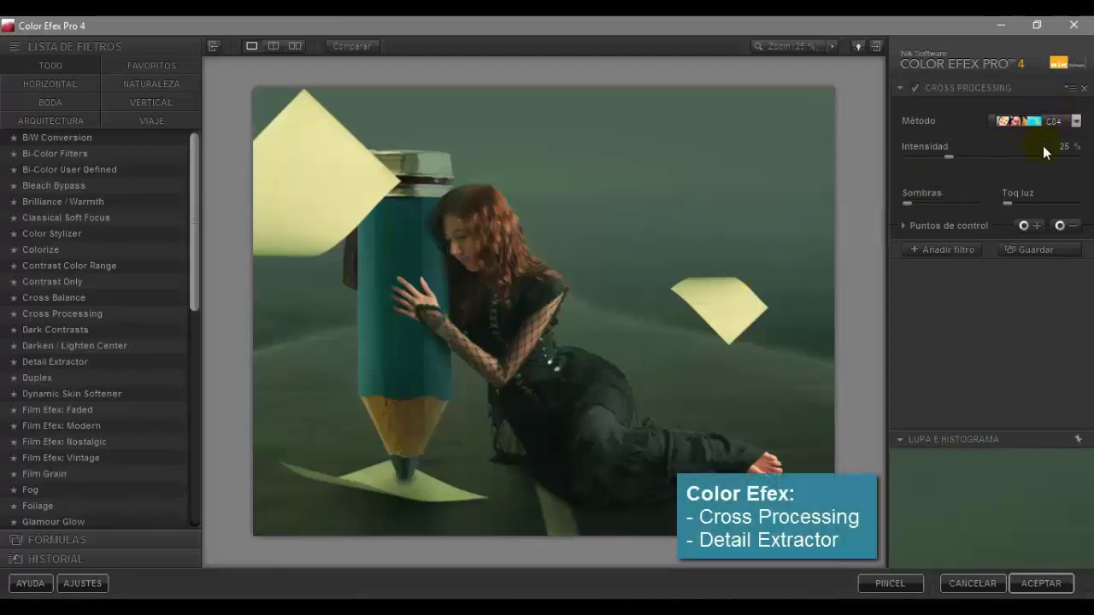
{"action": "left_click", "coordinate": [941, 250]}
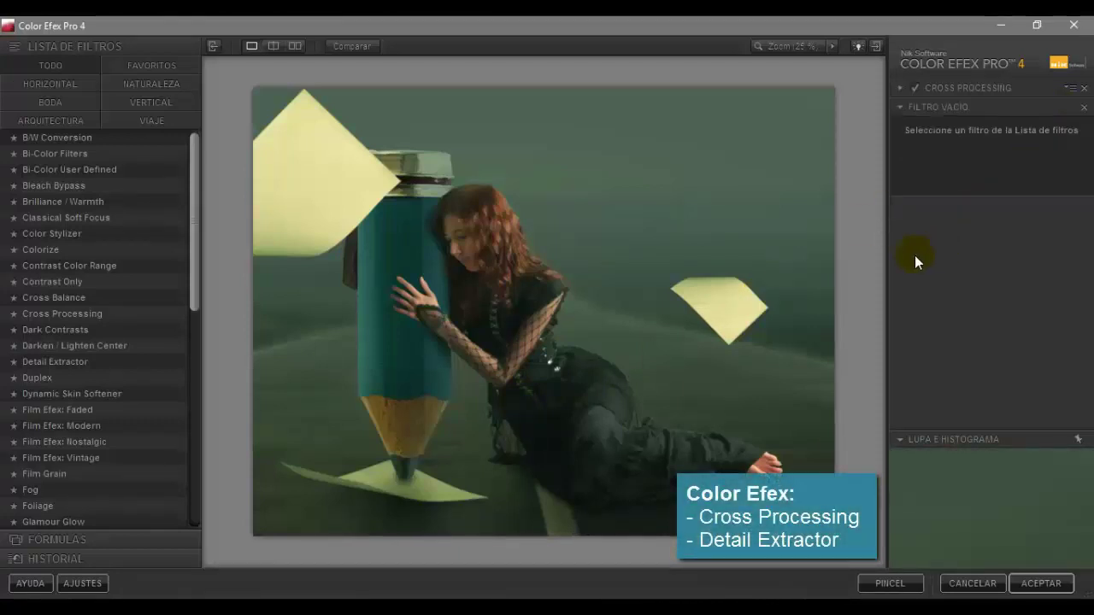
{"action": "left_click", "coordinate": [77, 362]}
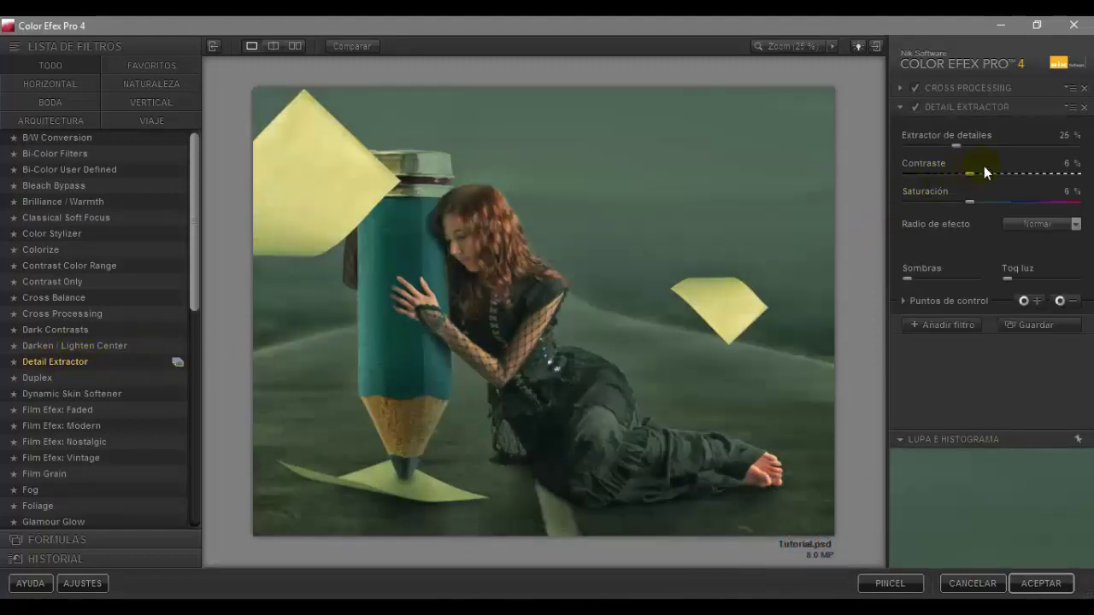
{"action": "type", "text": "10"}
{"action": "key", "text": "Return"}
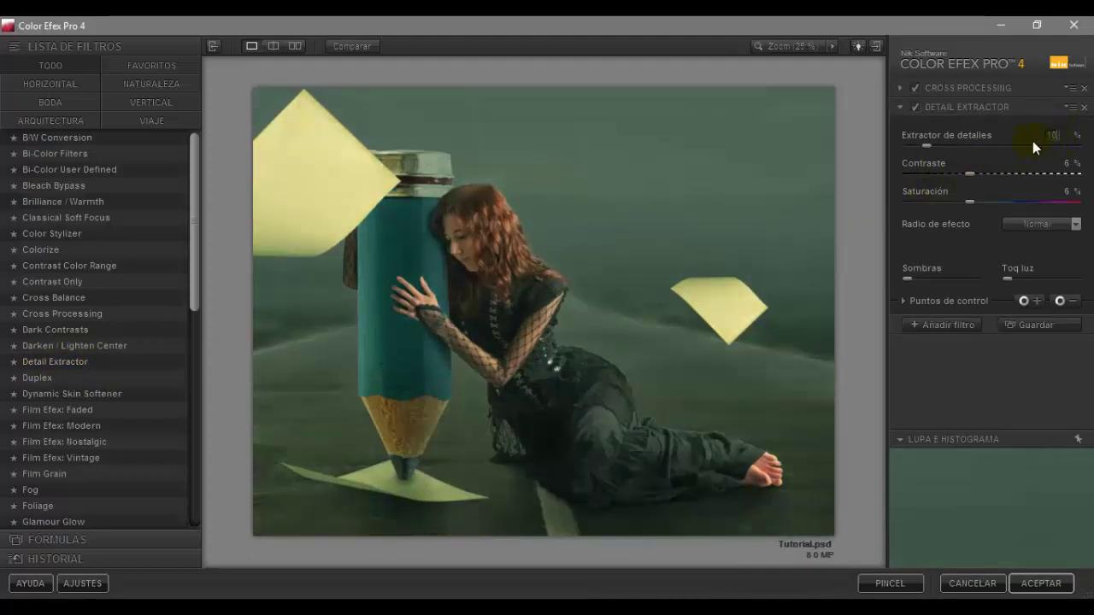
{"action": "left_click", "coordinate": [945, 323]}
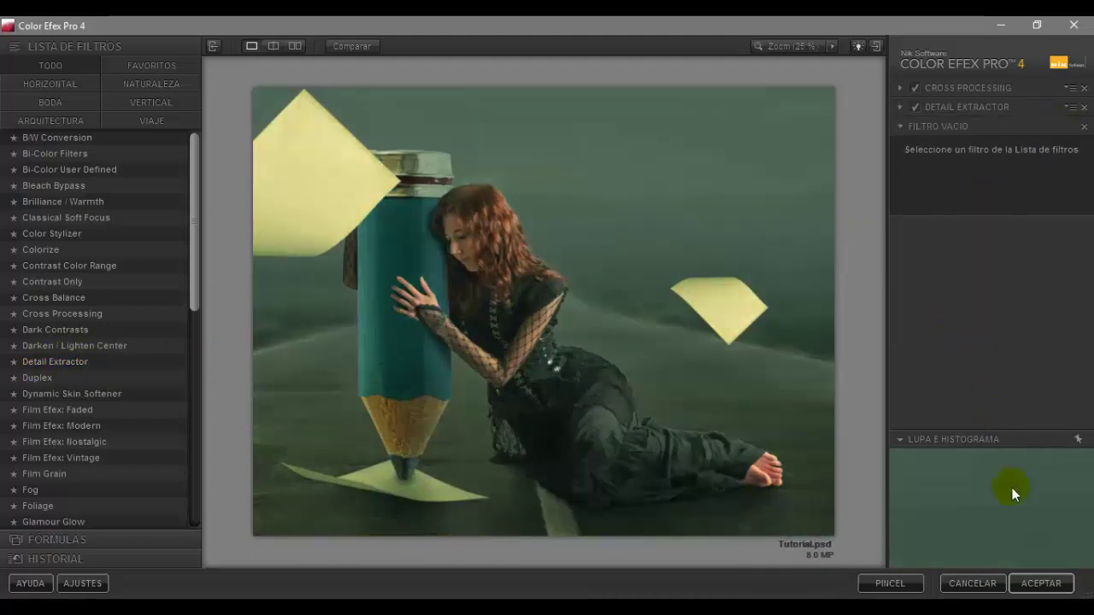
{"action": "left_click", "coordinate": [1039, 585]}
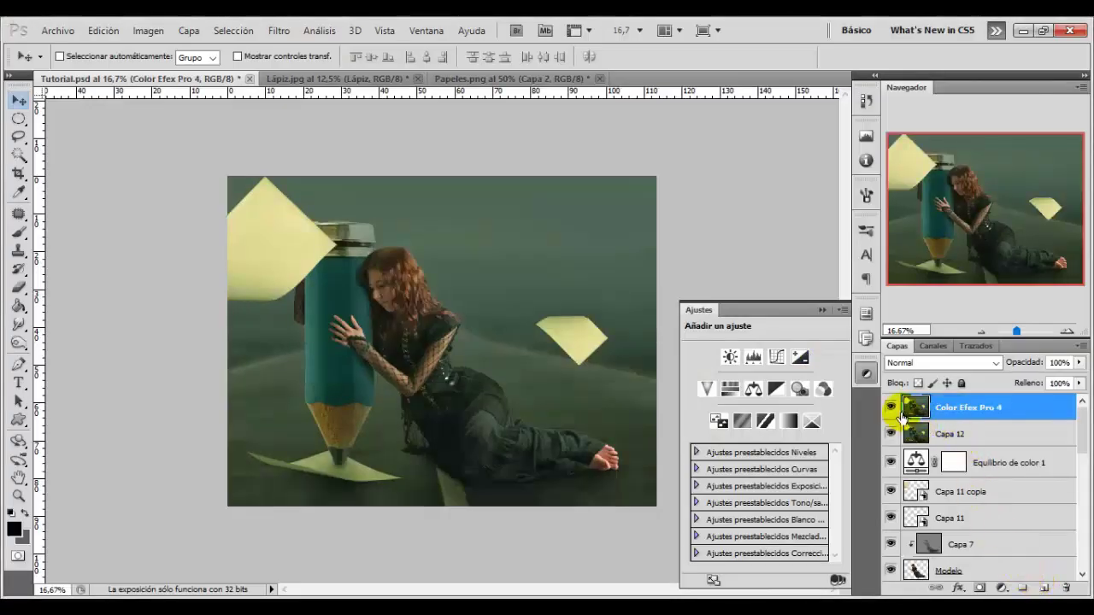
Add a Curvas 1 layer, lifting the blue channel's shadows and lowering its highlights slightly.
{"action": "left_click", "coordinate": [892, 407]}
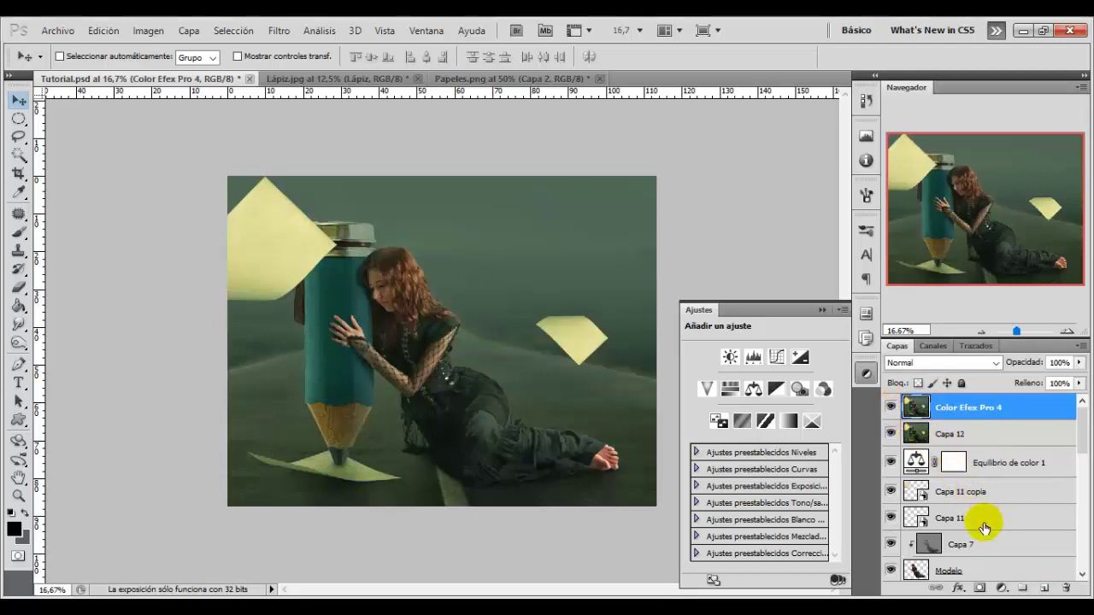
{"action": "left_click", "coordinate": [1001, 588]}
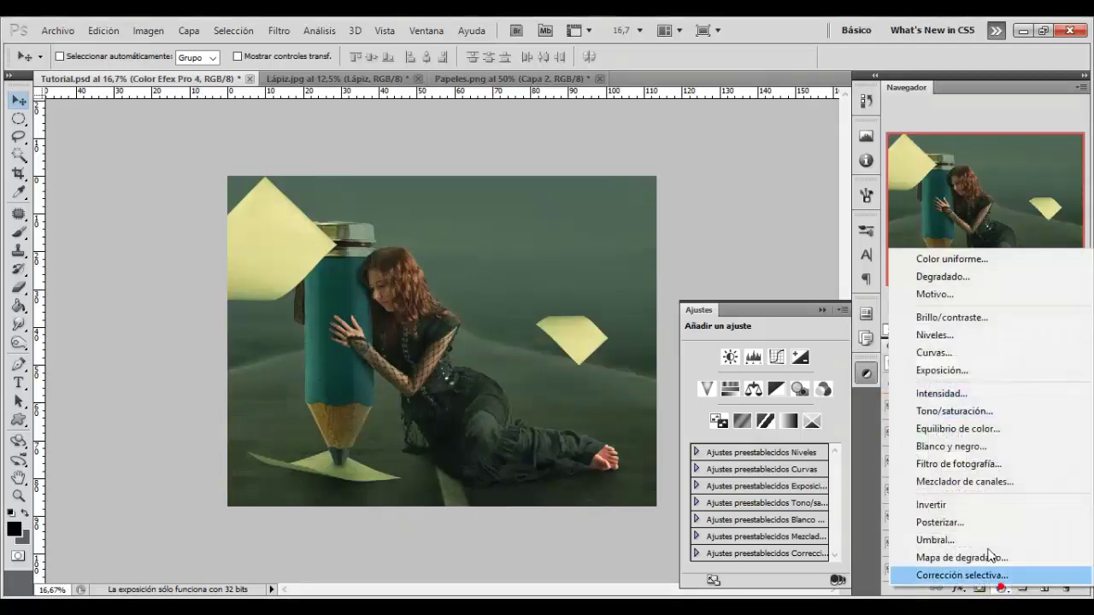
{"action": "left_click", "coordinate": [943, 354]}
{"action": "left_click", "coordinate": [787, 357]}
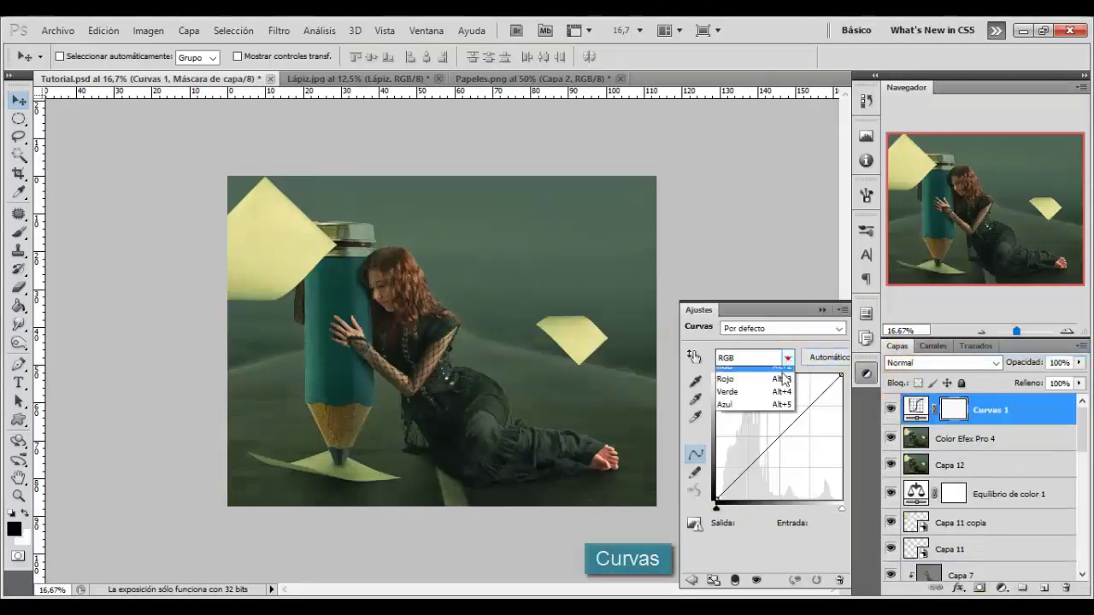
{"action": "left_click", "coordinate": [753, 413]}
{"action": "left_click_drag", "start_coordinate": [723, 486], "coordinate": [726, 472]}
{"action": "left_click_drag", "start_coordinate": [839, 378], "coordinate": [834, 394]}
{"action": "left_click", "coordinate": [891, 411]}
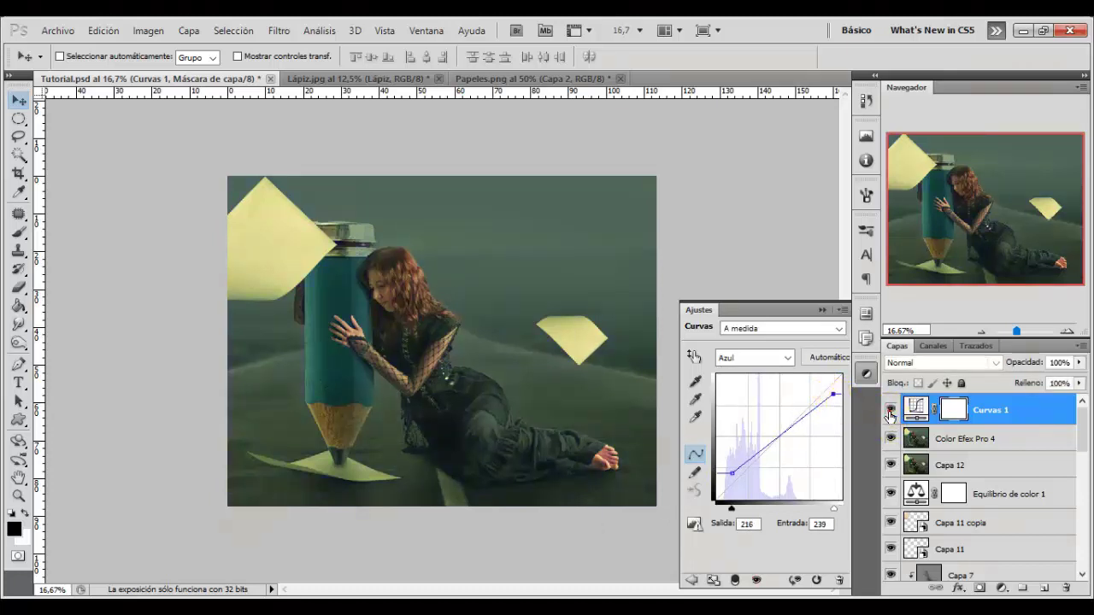
Set the red curve to map 255 to 243 and lift its shadow output to 7.
{"action": "left_click", "coordinate": [787, 357]}
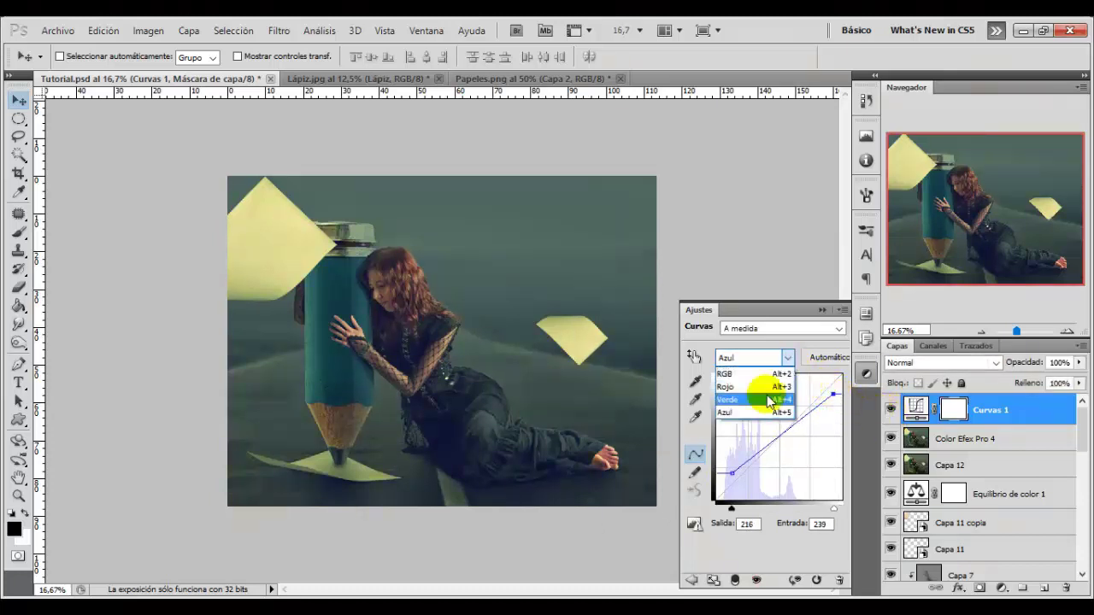
{"action": "left_click", "coordinate": [724, 389]}
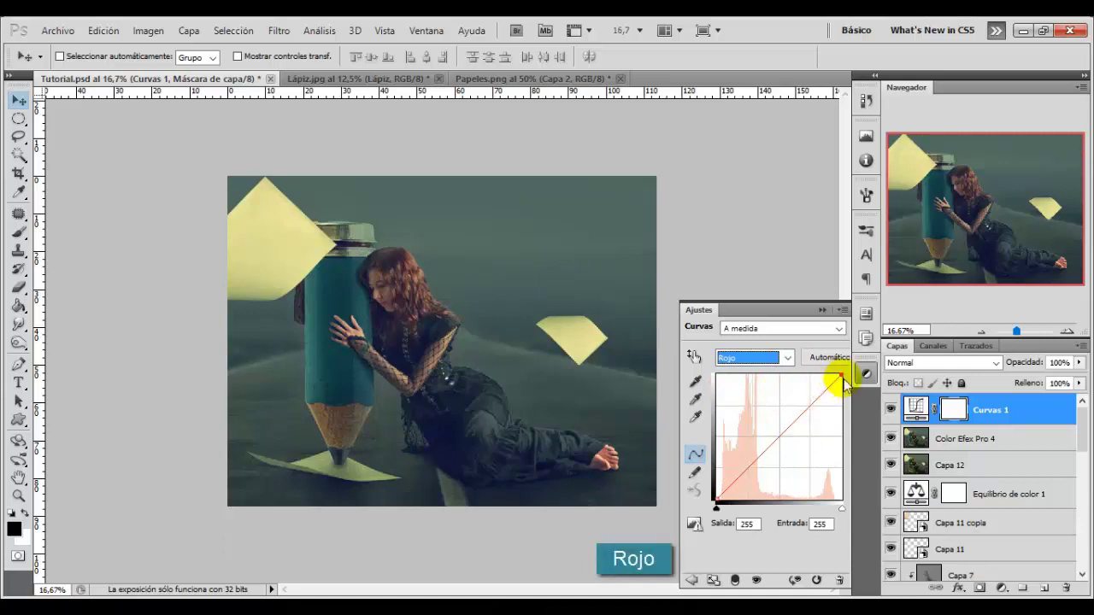
{"action": "left_click_drag", "start_coordinate": [840, 373], "coordinate": [842, 382]}
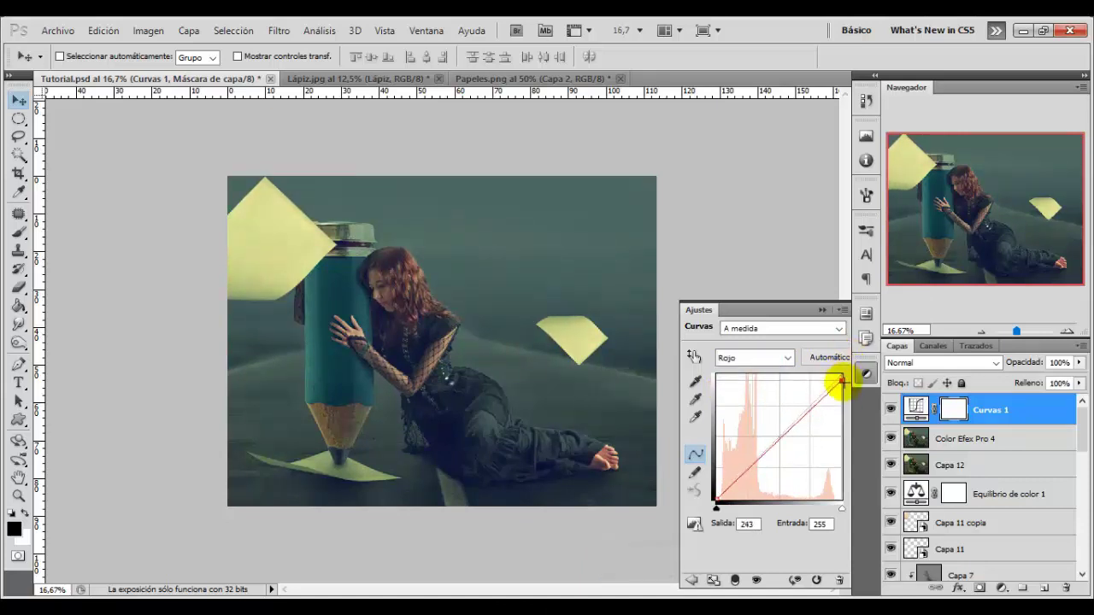
{"action": "left_click", "coordinate": [888, 411]}
{"action": "left_click", "coordinate": [888, 411]}
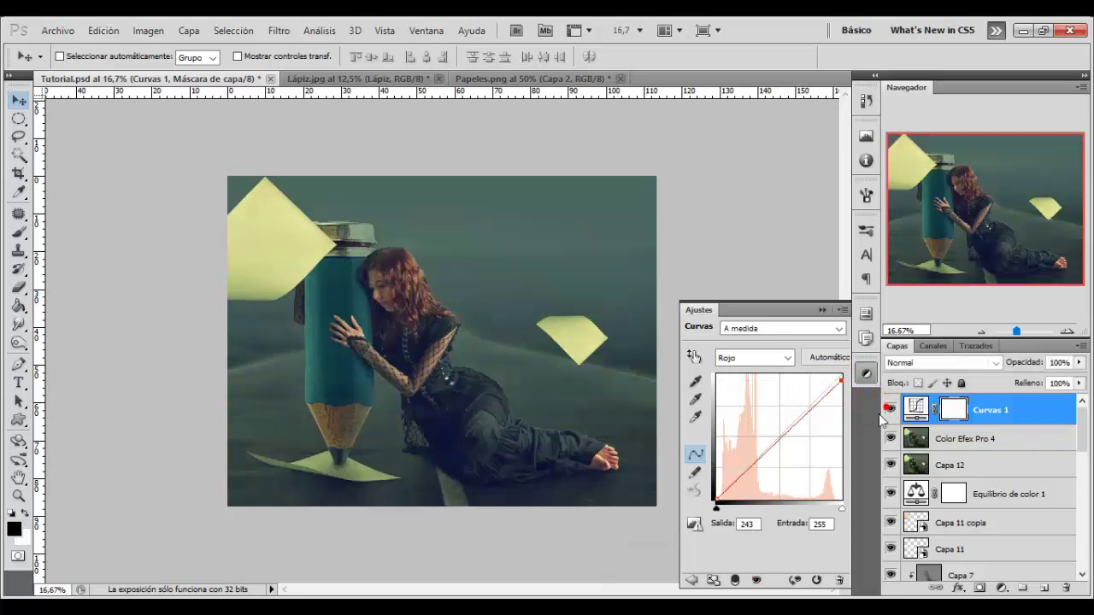
{"action": "left_click_drag", "start_coordinate": [757, 464], "coordinate": [716, 503]}
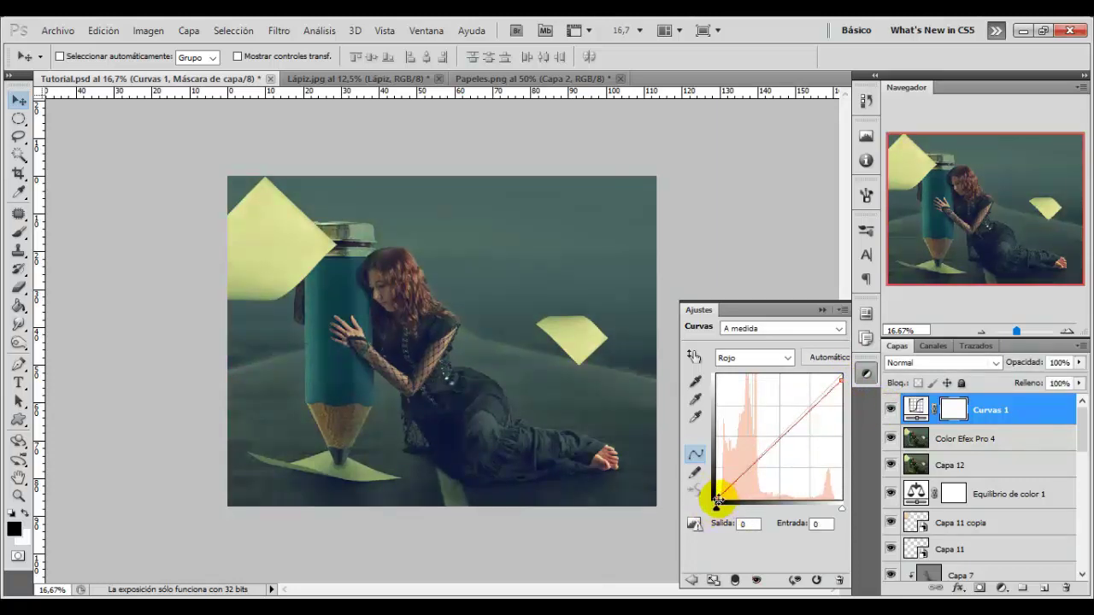
{"action": "left_click", "coordinate": [889, 410]}
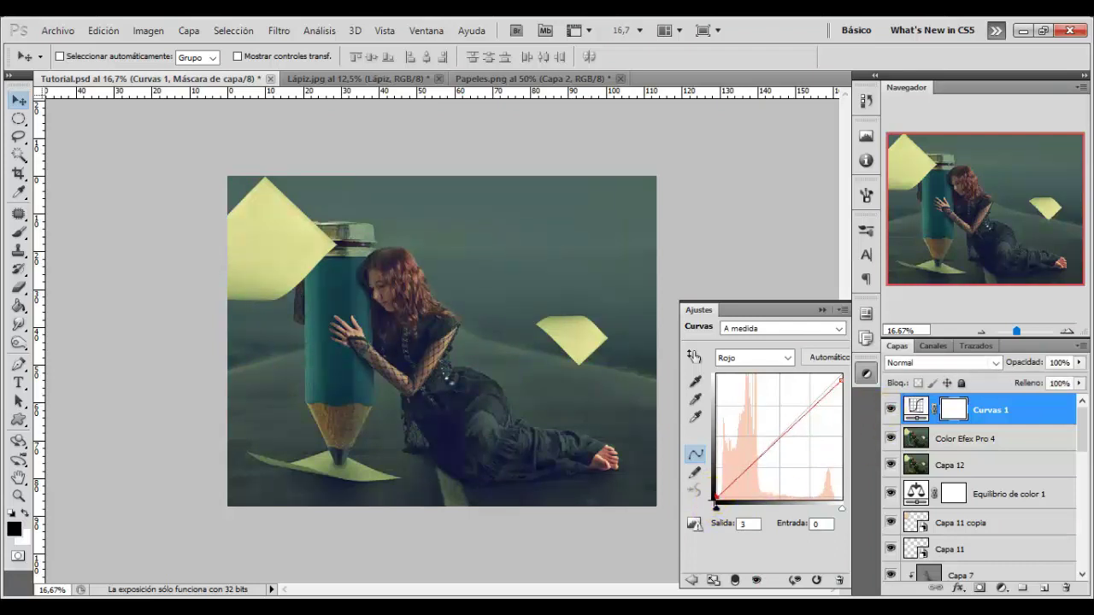
{"action": "left_click_drag", "start_coordinate": [716, 499], "coordinate": [715, 494]}
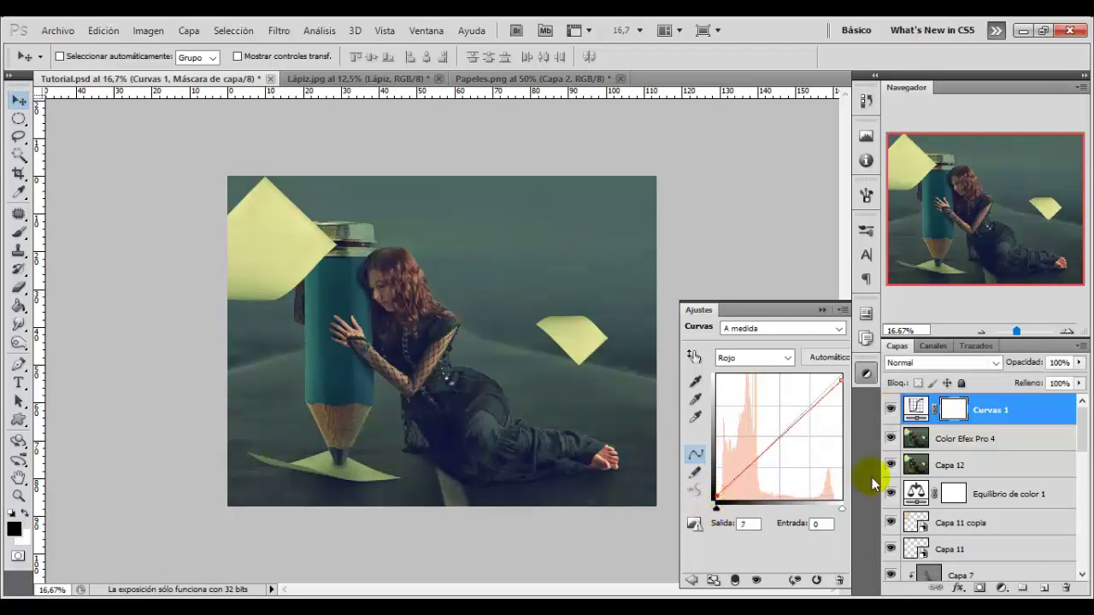
{"action": "left_click", "coordinate": [890, 410]}
Add a Blanco y negro adjustment layer blended Oscurecer (Darken) at 50% fill.
{"action": "left_click", "coordinate": [1001, 589]}
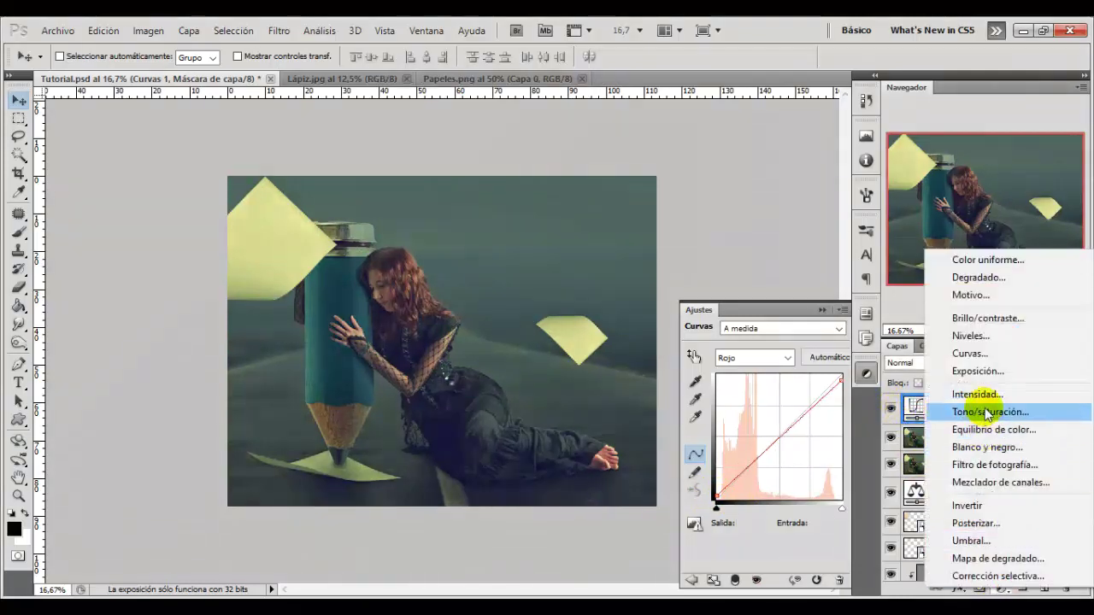
{"action": "left_click", "coordinate": [971, 453]}
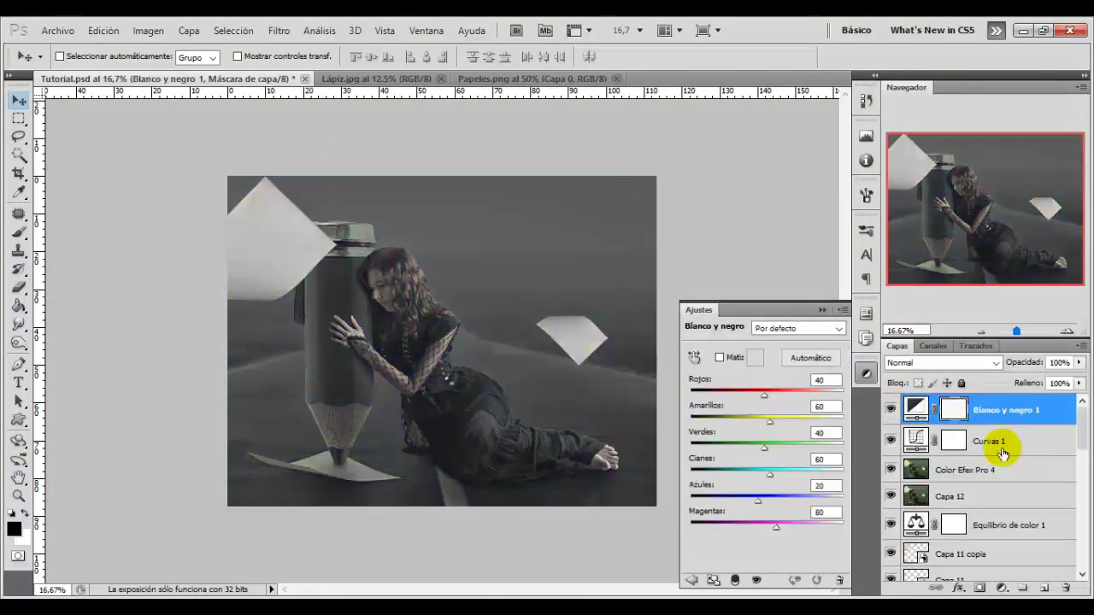
{"action": "left_click", "coordinate": [994, 364]}
{"action": "scroll", "coordinate": [995, 364], "scroll_direction": "down", "scroll_amount": 2}
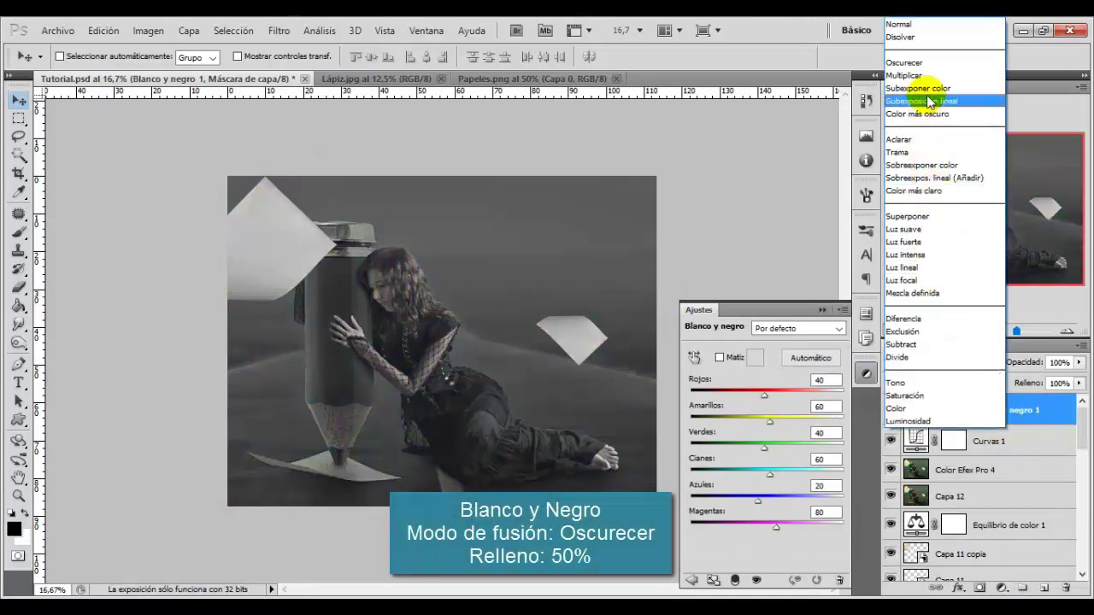
{"action": "left_click", "coordinate": [930, 64]}
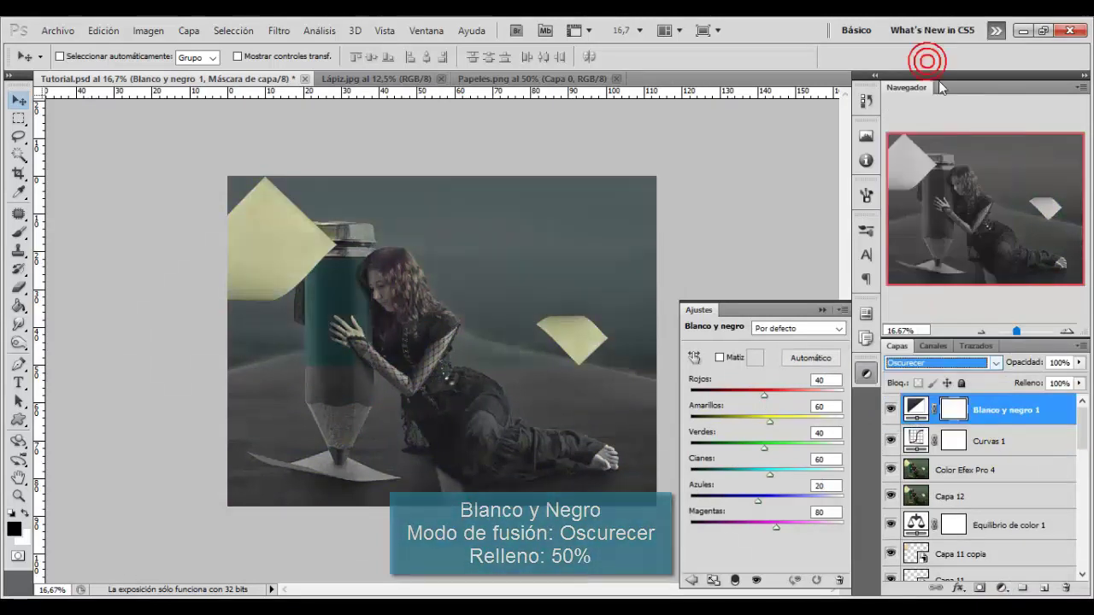
{"action": "left_click", "coordinate": [1058, 383]}
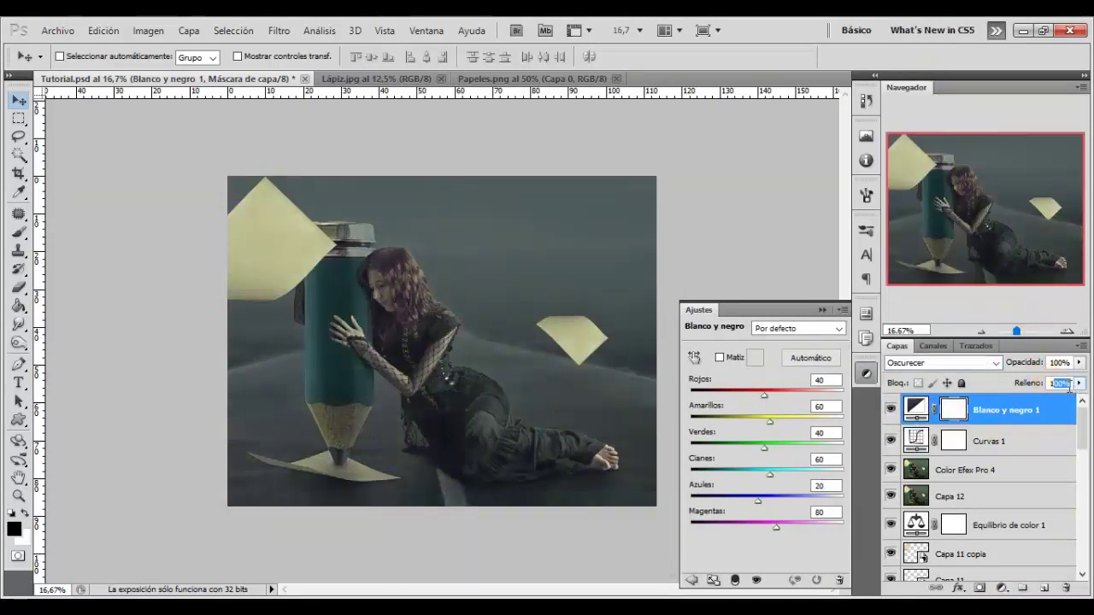
{"action": "type", "text": "50"}
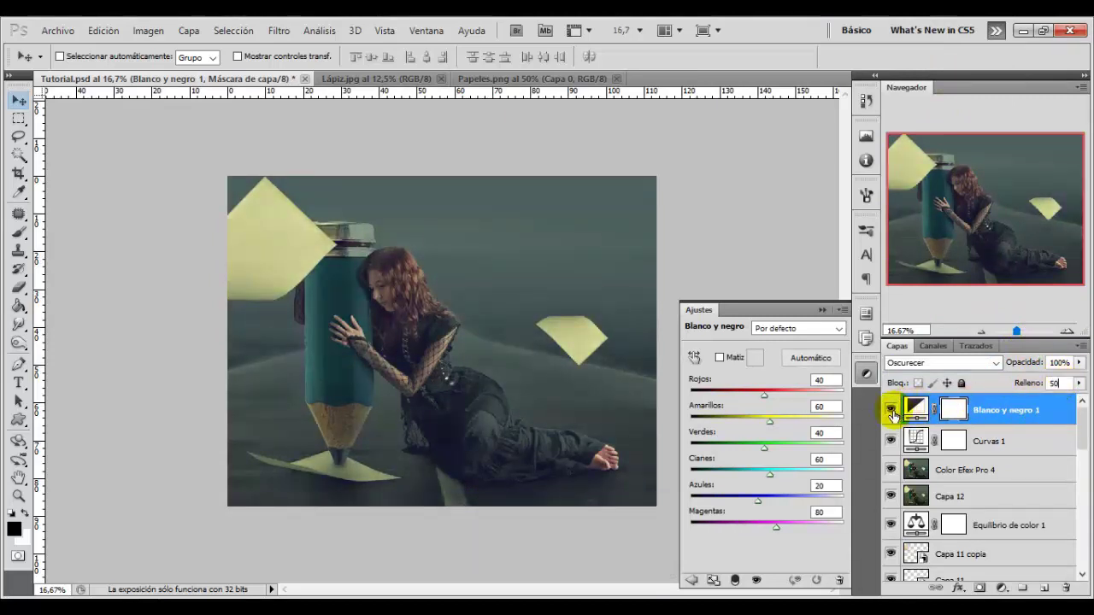
{"action": "left_click", "coordinate": [890, 410]}
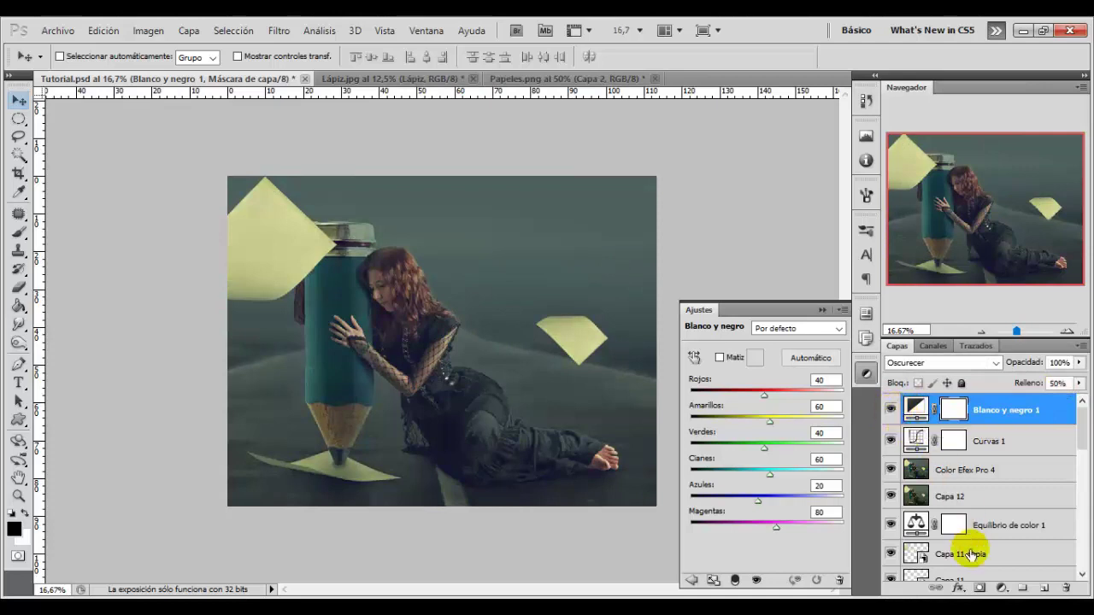
Add a Brillo/contraste adjustment layer with Contraste 15.
{"action": "left_click", "coordinate": [1001, 588]}
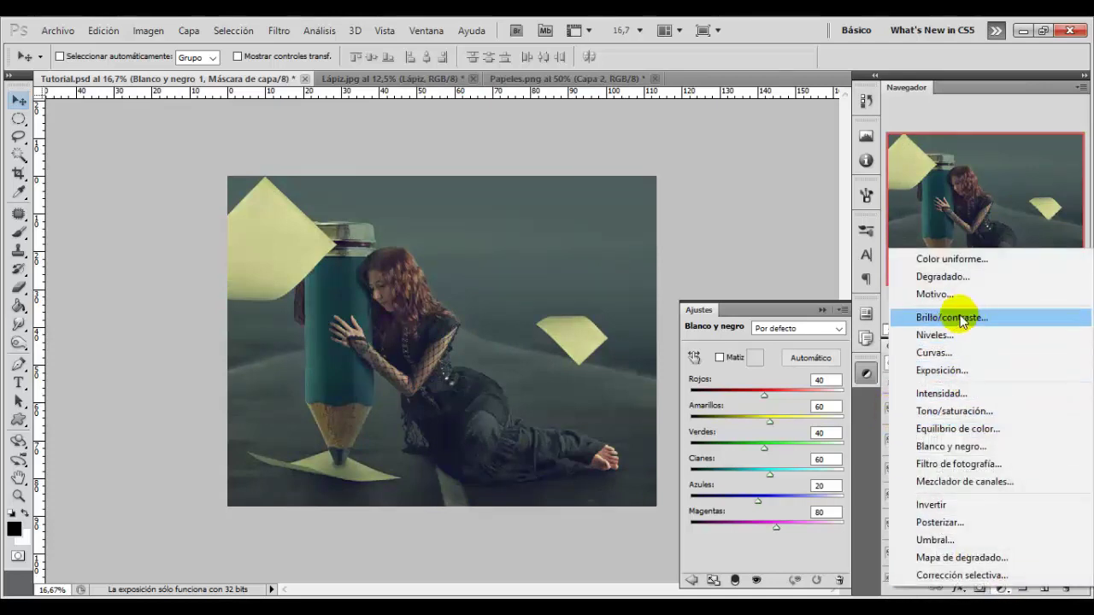
{"action": "left_click", "coordinate": [968, 318]}
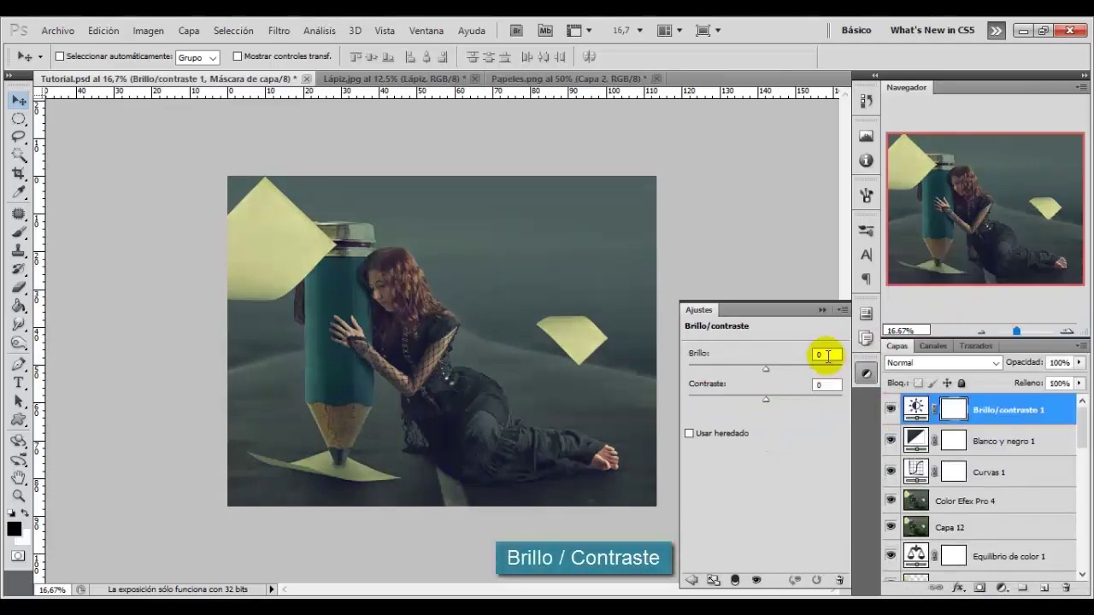
{"action": "left_click_drag", "start_coordinate": [766, 399], "coordinate": [775, 399]}
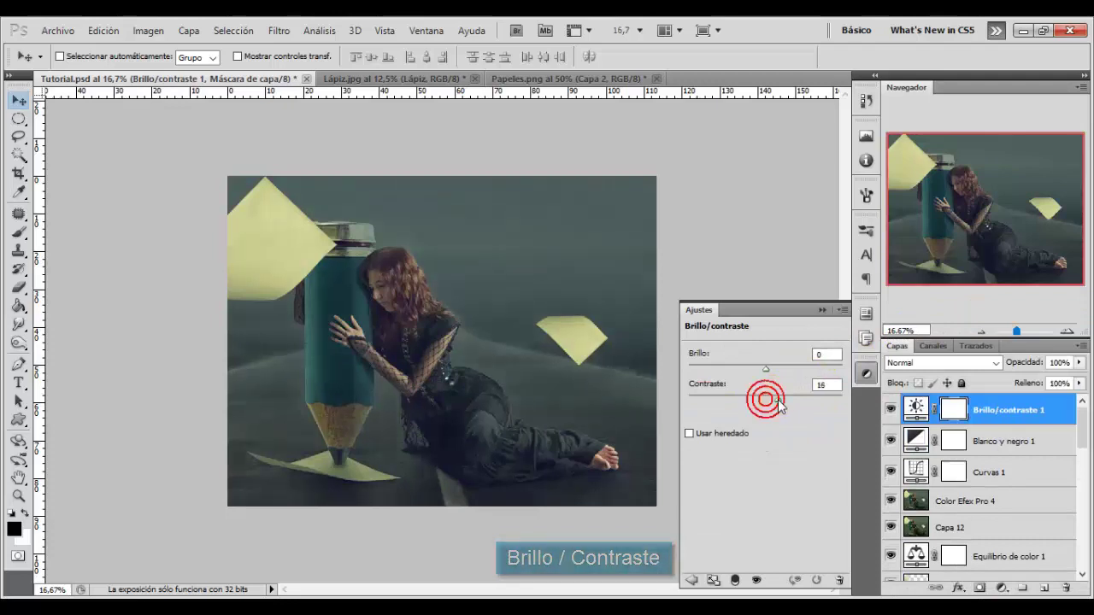
{"action": "left_click", "coordinate": [890, 410]}
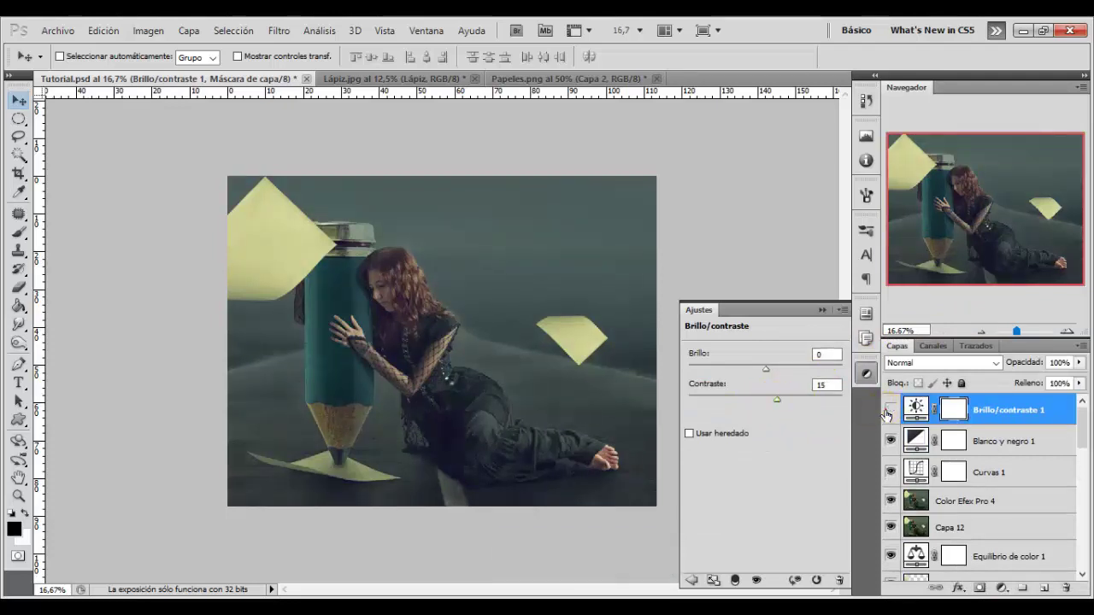
Add an Intensidad adjustment layer with vibrance lowered to −15.
{"action": "left_click", "coordinate": [1002, 588]}
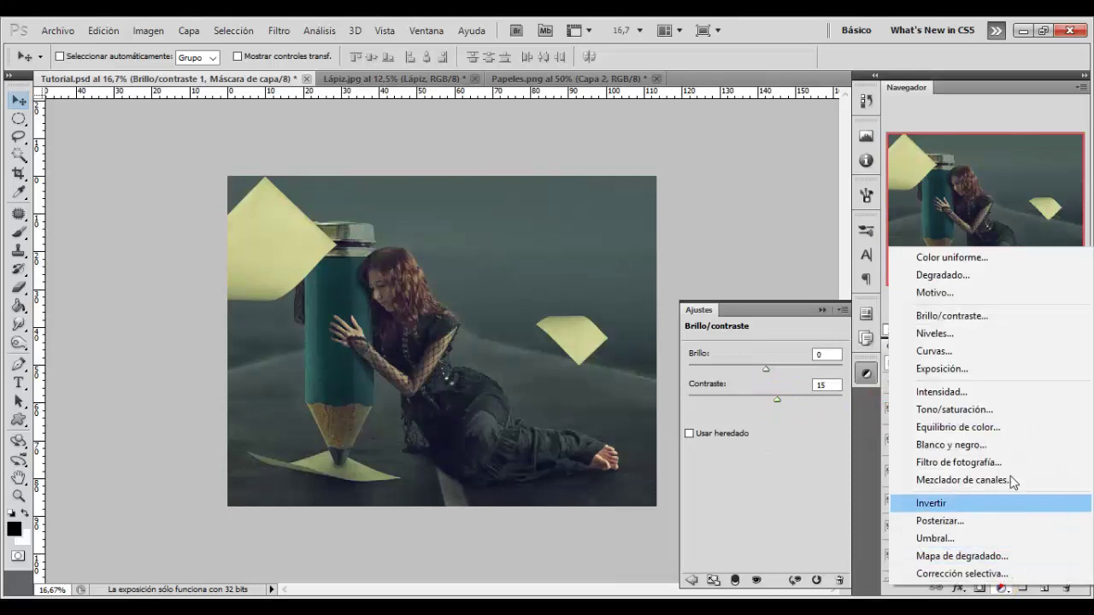
{"action": "left_click", "coordinate": [959, 392]}
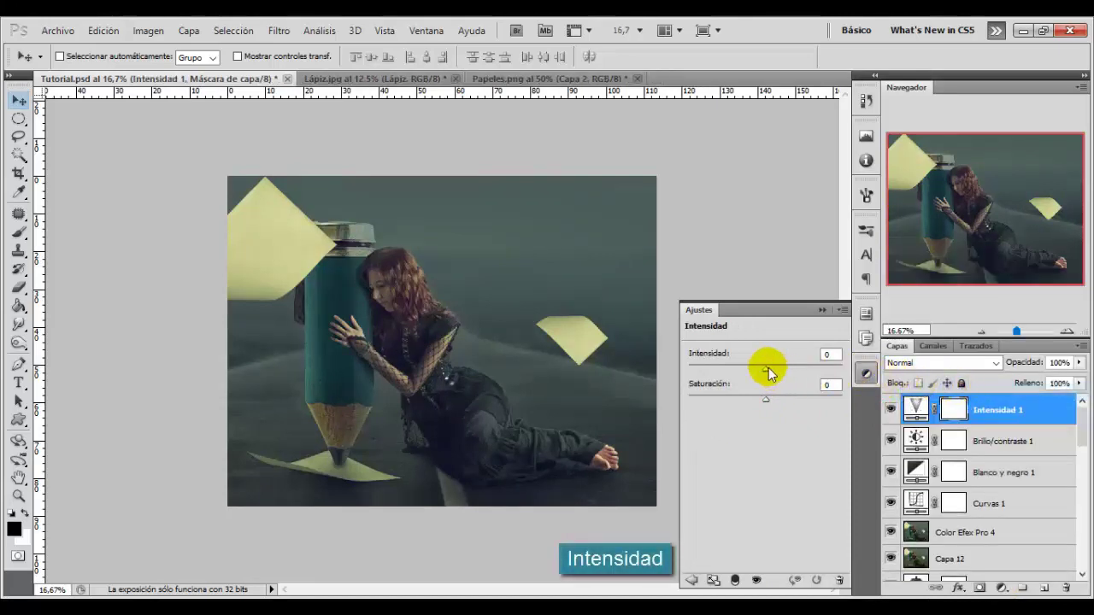
{"action": "left_click_drag", "start_coordinate": [757, 372], "coordinate": [754, 370]}
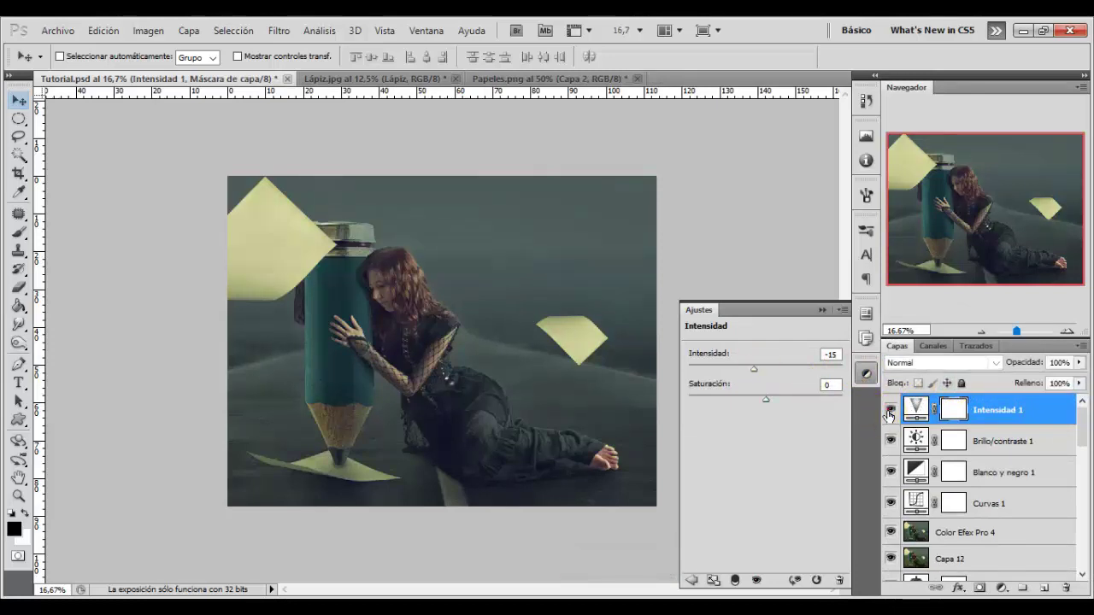
{"action": "left_click", "coordinate": [1002, 588]}
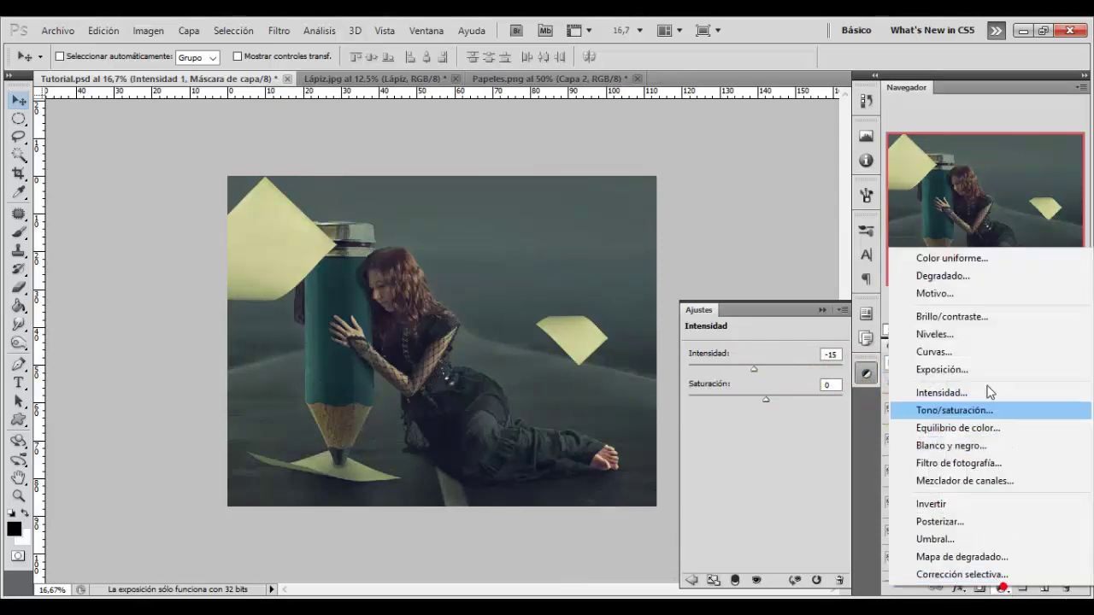
Add a Degradado fill layer with Radial style, Invertir checked and 150% scale.
{"action": "left_click", "coordinate": [974, 276]}
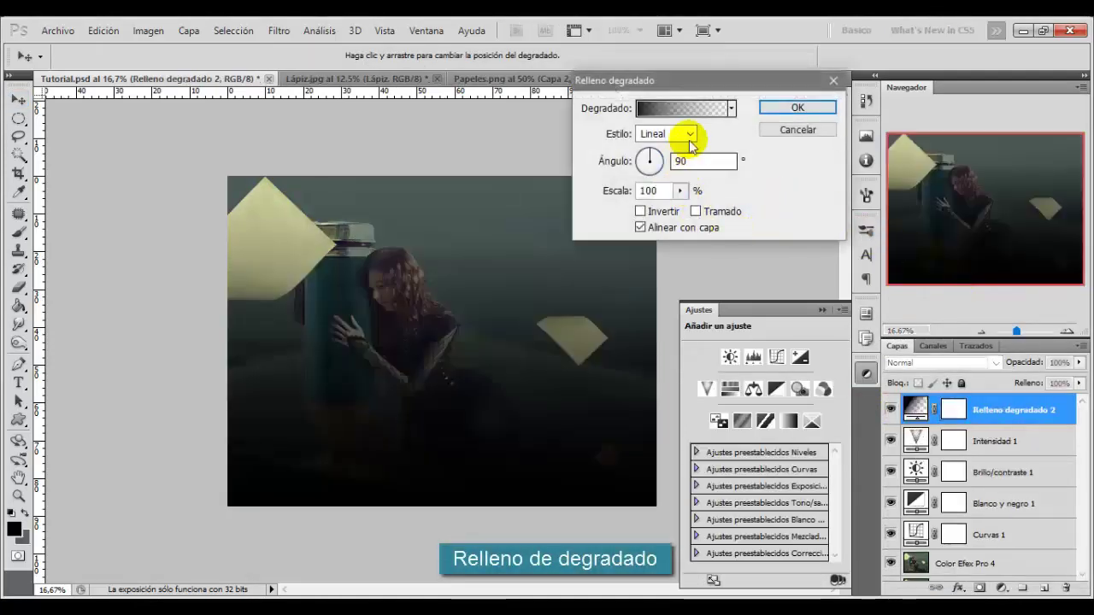
{"action": "left_click", "coordinate": [689, 135]}
{"action": "left_click", "coordinate": [654, 163]}
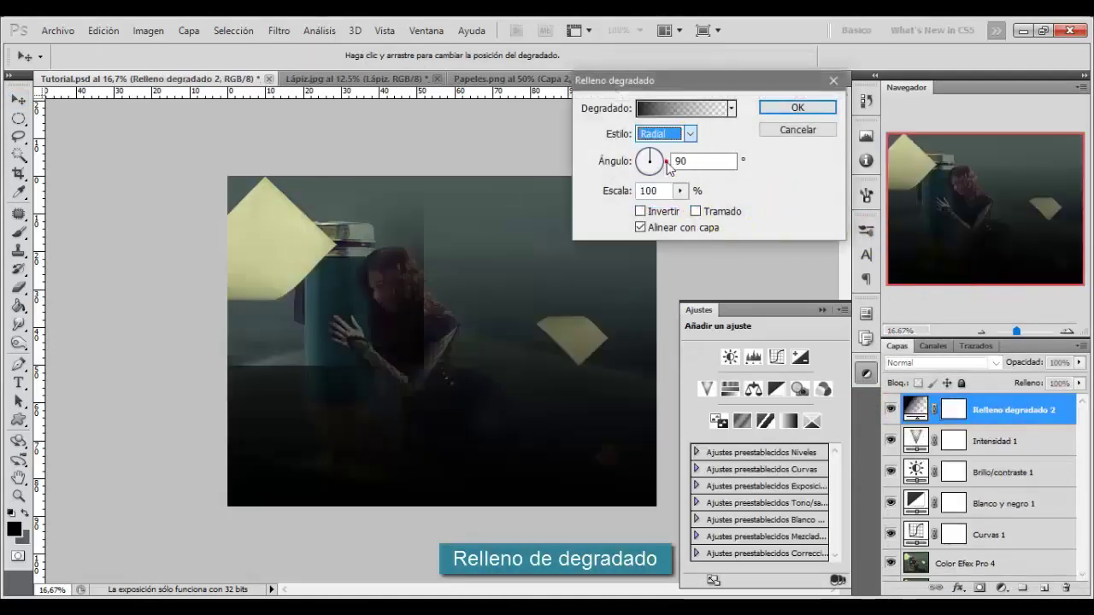
{"action": "left_click", "coordinate": [640, 211]}
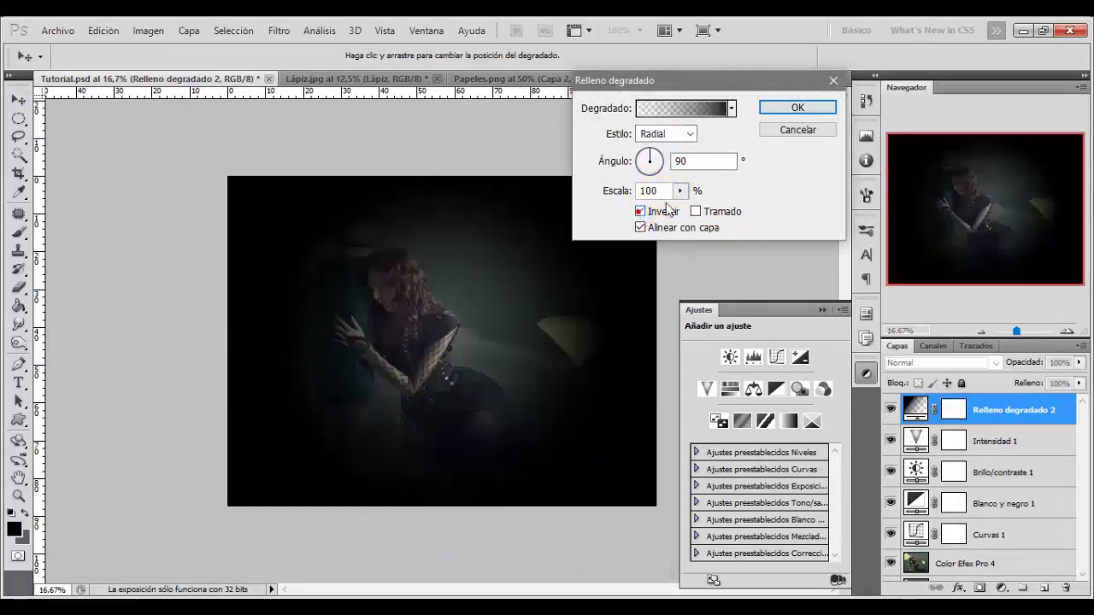
{"action": "left_click", "coordinate": [723, 191]}
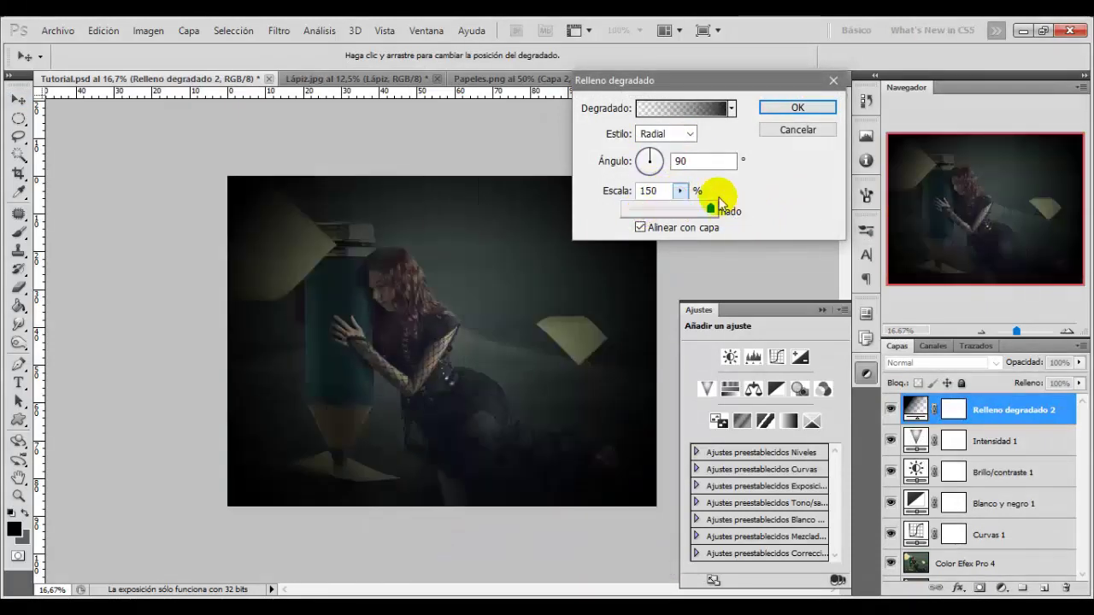
Move the gradient's transparent stop to 65% and apply the gradient fill.
{"action": "left_click", "coordinate": [685, 109]}
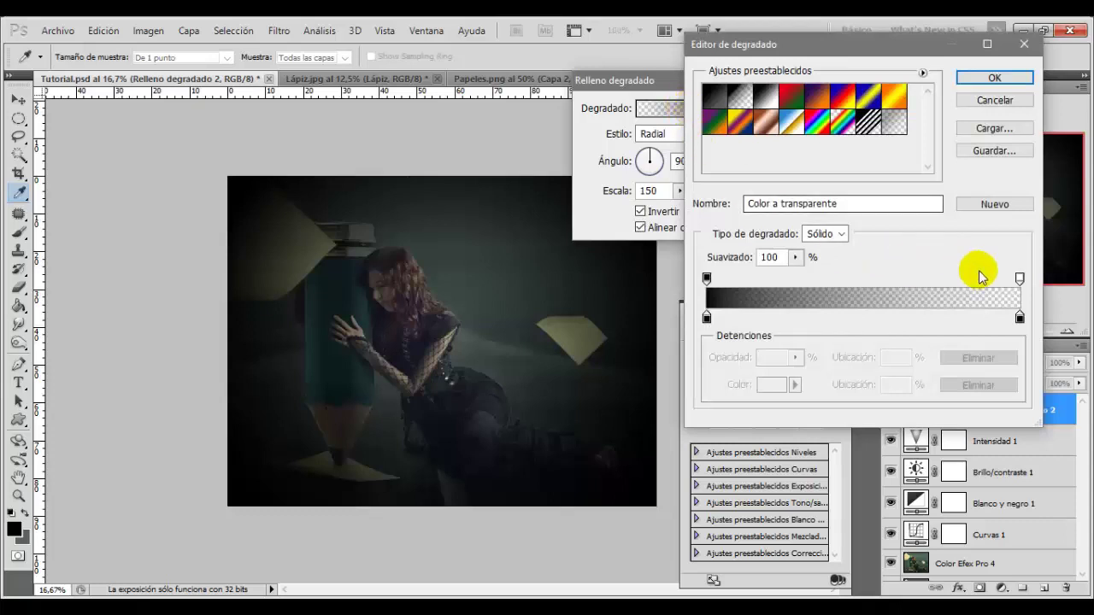
{"action": "left_click_drag", "start_coordinate": [1020, 278], "coordinate": [912, 281]}
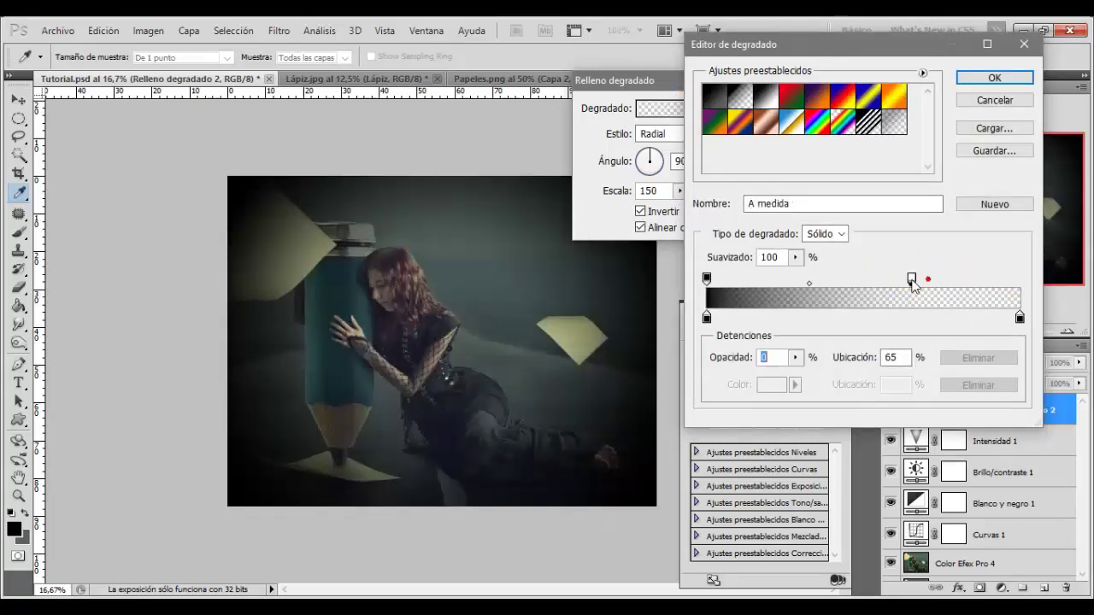
{"action": "left_click", "coordinate": [993, 76]}
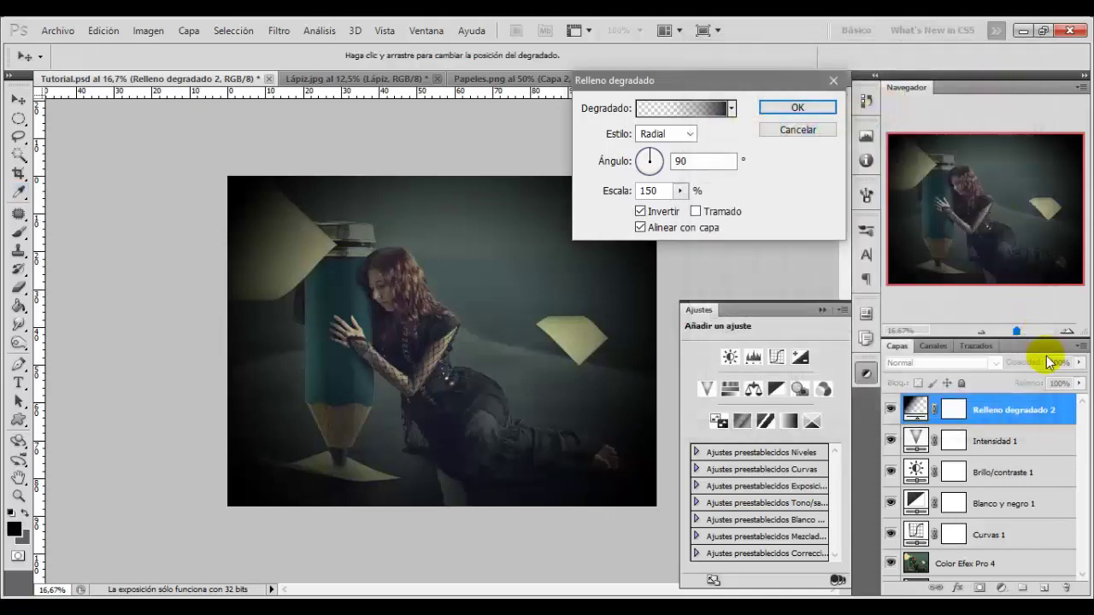
{"action": "left_click", "coordinate": [812, 114]}
{"action": "type", "text": "3"}
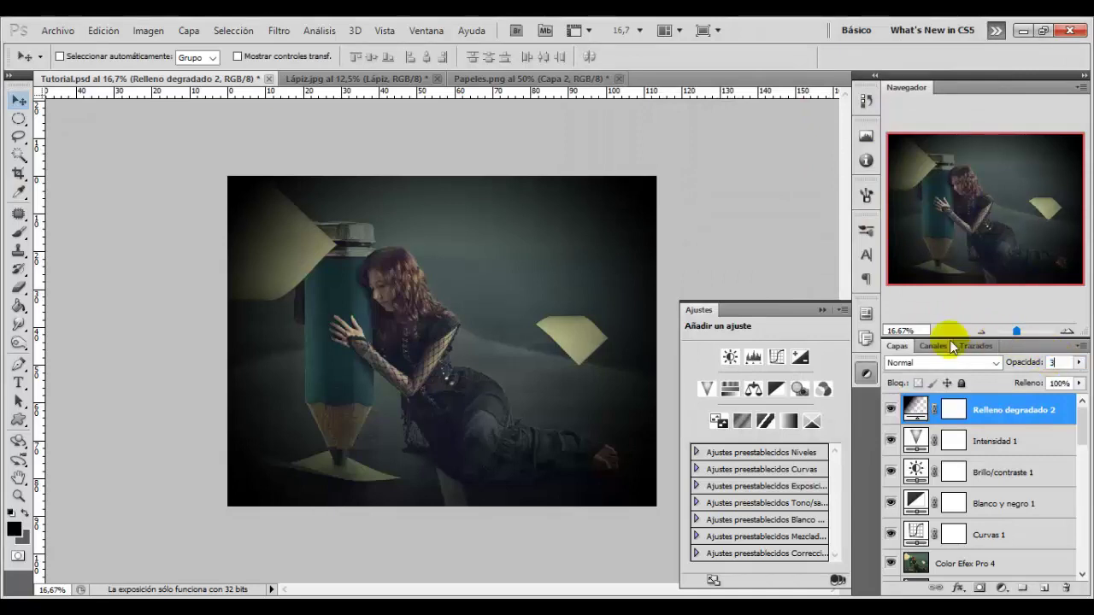
Set the vignette layer's opacity to 30% and toggle it to compare.
{"action": "type", "text": "0"}
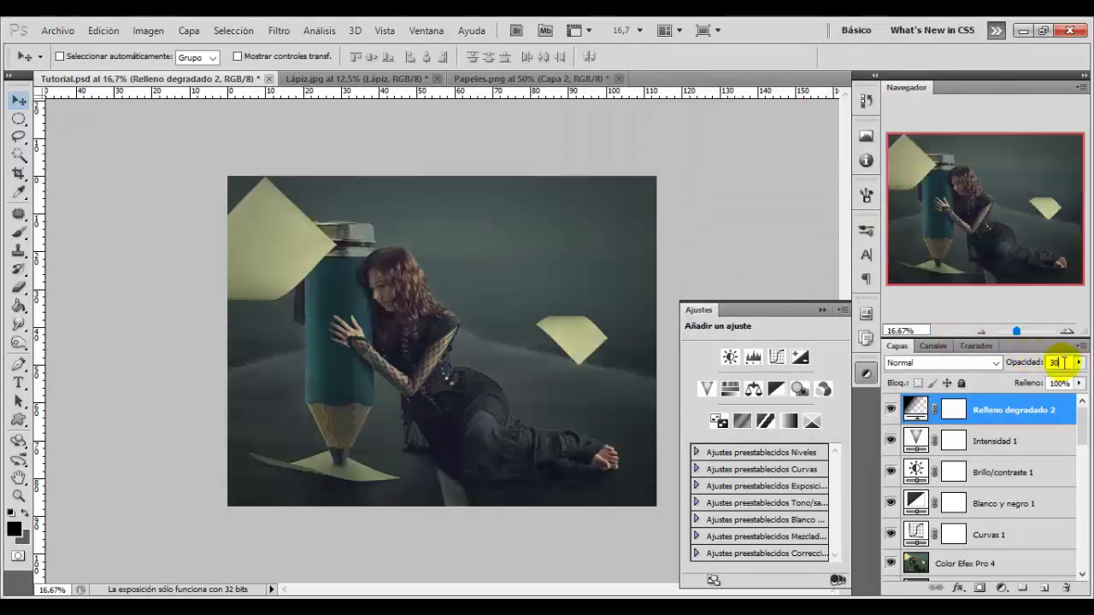
{"action": "key", "text": "Return"}
{"action": "left_click", "coordinate": [890, 410]}
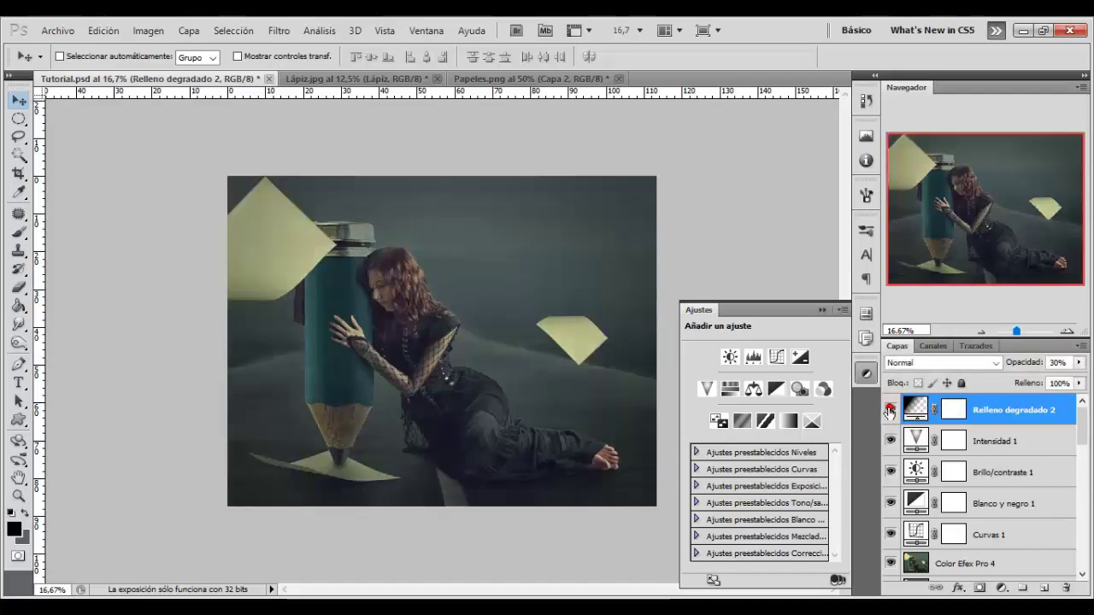